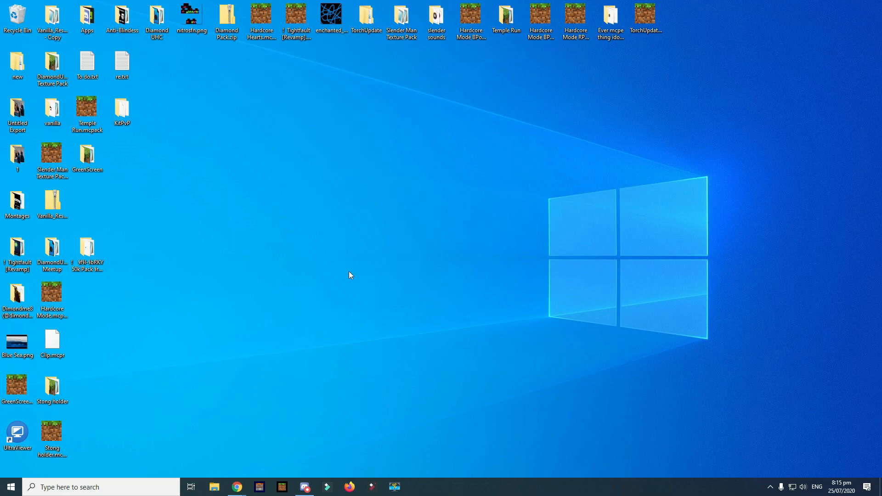
- Bring Chrome forward and close the paint.net download tab
{"action": "mouse_move", "coordinate": [243, 485]}
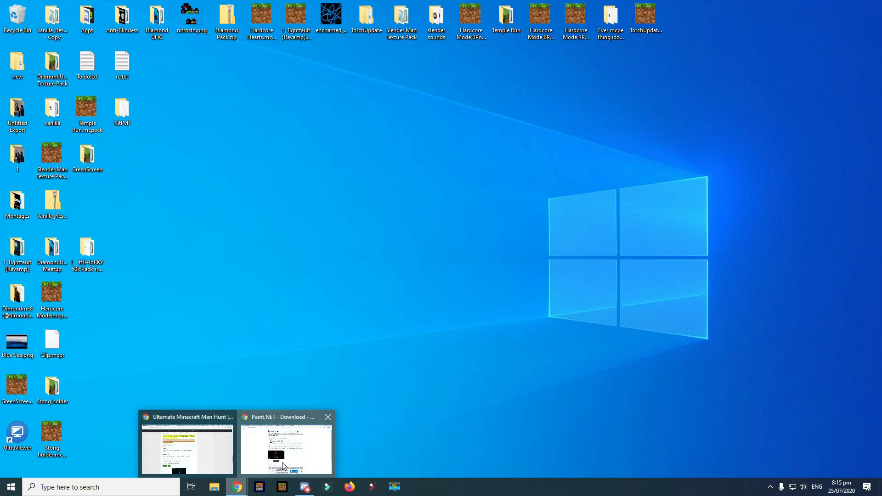
{"action": "left_click", "coordinate": [285, 443]}
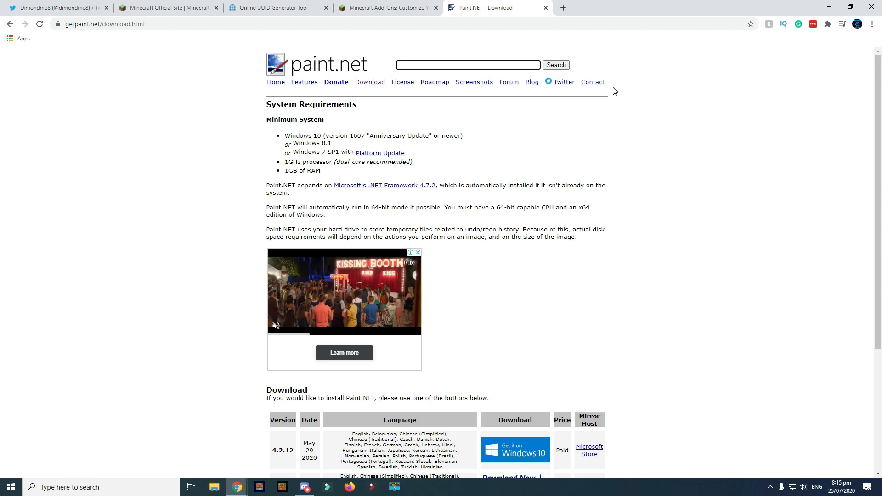
{"action": "left_click", "coordinate": [546, 8]}
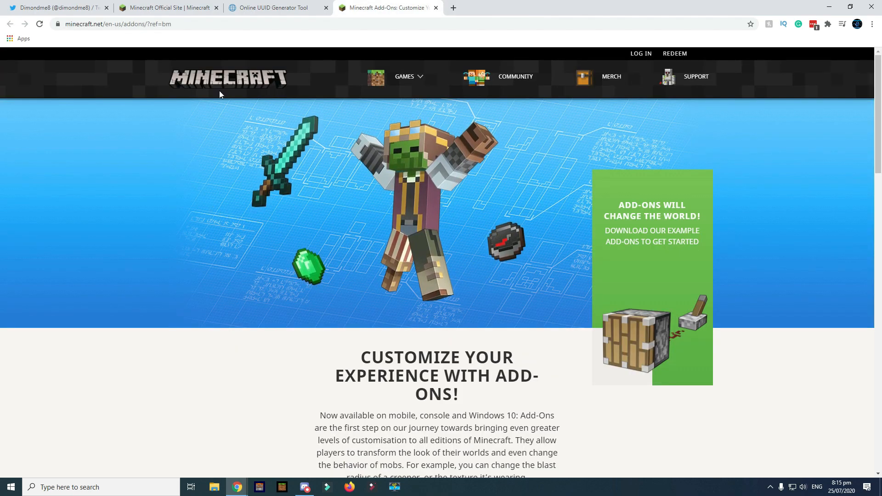
- Scroll the Minecraft Add-Ons page to its Installation Instructions section
{"action": "left_click", "coordinate": [132, 24]}
{"action": "left_click", "coordinate": [132, 23]}
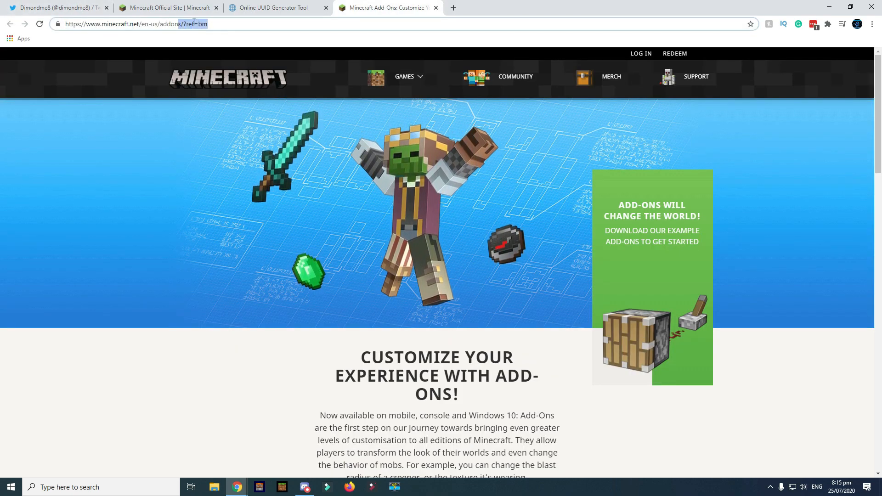
{"action": "left_click_drag", "start_coordinate": [100, 24], "coordinate": [221, 29]}
{"action": "left_click", "coordinate": [219, 27]}
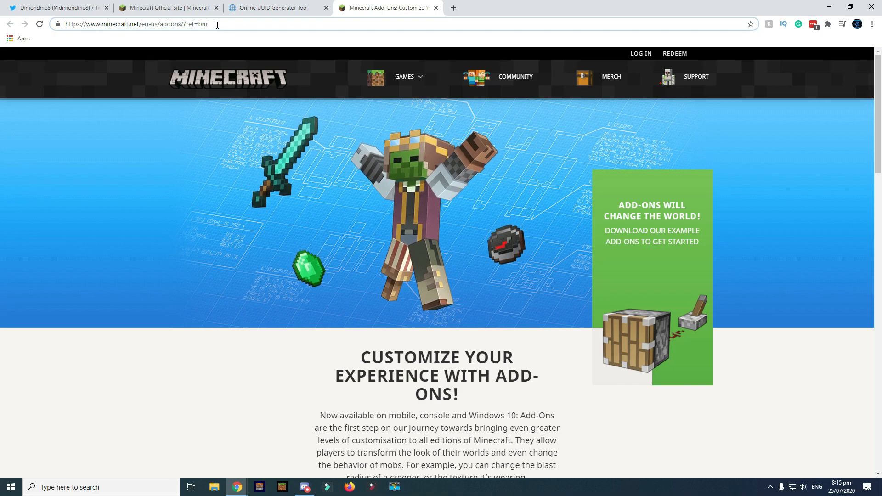
{"action": "scroll", "coordinate": [274, 193], "scroll_direction": "down", "scroll_amount": 5}
{"action": "scroll", "coordinate": [666, 169], "scroll_direction": "down", "scroll_amount": 9}
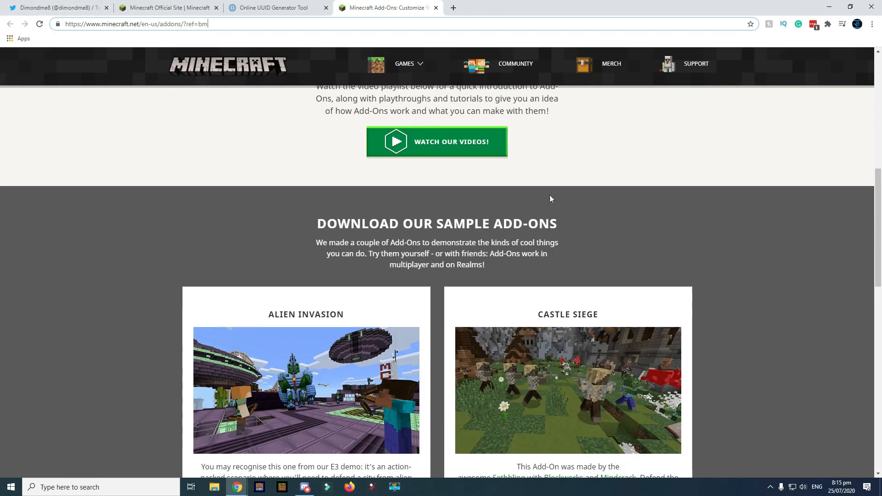
{"action": "scroll", "coordinate": [568, 186], "scroll_direction": "up", "scroll_amount": 13}
{"action": "scroll", "coordinate": [441, 162], "scroll_direction": "down", "scroll_amount": 20}
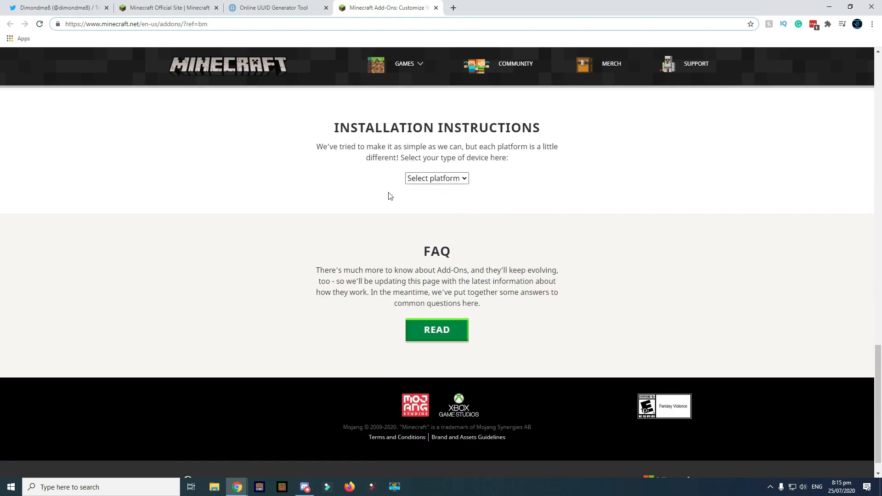
{"action": "scroll", "coordinate": [391, 207], "scroll_direction": "up", "scroll_amount": 3}
- Pick Windows 10 in the Select platform dropdown to show its installation steps
{"action": "left_click", "coordinate": [416, 316]}
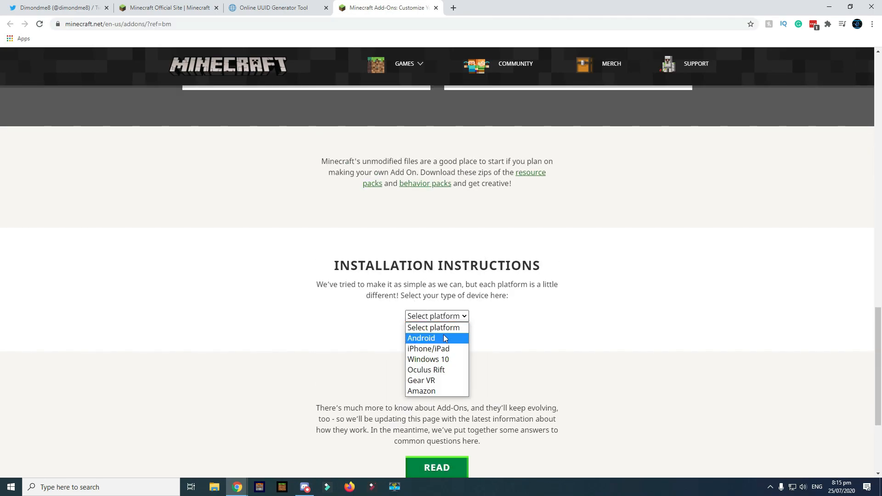
{"action": "left_click", "coordinate": [450, 359]}
{"action": "scroll", "coordinate": [556, 254], "scroll_direction": "down", "scroll_amount": 2}
{"action": "left_click_drag", "start_coordinate": [307, 308], "coordinate": [353, 307]}
{"action": "left_click_drag", "start_coordinate": [288, 297], "coordinate": [331, 297]}
{"action": "left_click", "coordinate": [347, 294]}
{"action": "scroll", "coordinate": [445, 306], "scroll_direction": "up", "scroll_amount": 4}
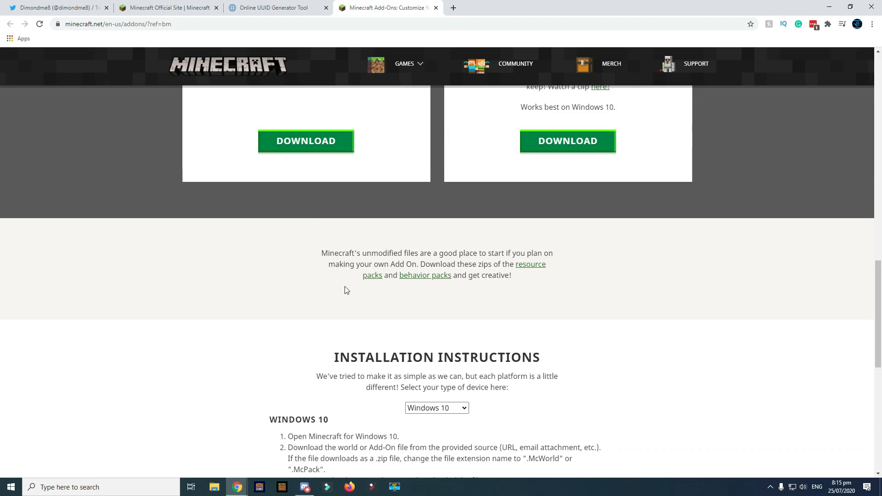
- Download Vanilla_Resource_Pack_1.16.0.zip from the 'resource packs' link in the unmodified files paragraph
{"action": "left_click_drag", "start_coordinate": [456, 265], "coordinate": [531, 271]}
{"action": "left_click", "coordinate": [425, 264]}
{"action": "left_click", "coordinate": [464, 244]}
{"action": "left_click_drag", "start_coordinate": [420, 253], "coordinate": [437, 254]}
{"action": "left_click", "coordinate": [522, 271]}
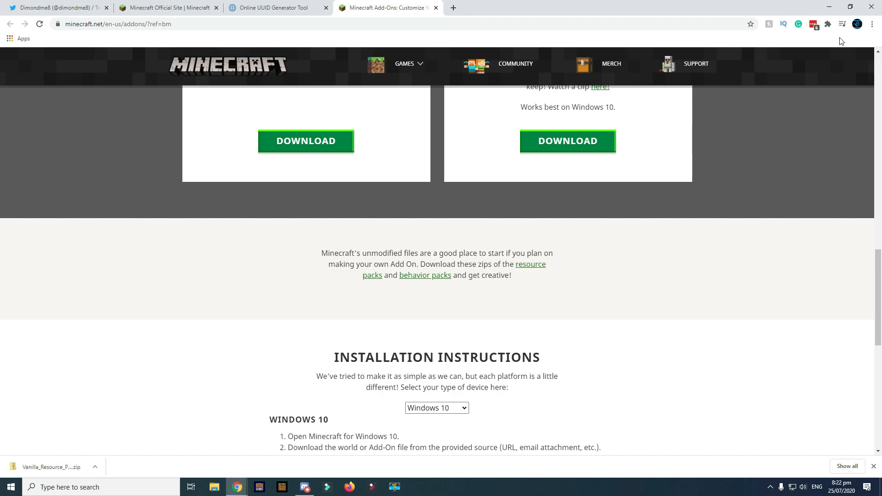
- Drag the downloaded resource pack zip from Chrome onto the desktop
{"action": "left_click", "coordinate": [851, 7]}
{"action": "left_click_drag", "start_coordinate": [76, 371], "coordinate": [652, 225]}
{"action": "left_click", "coordinate": [548, 38]}
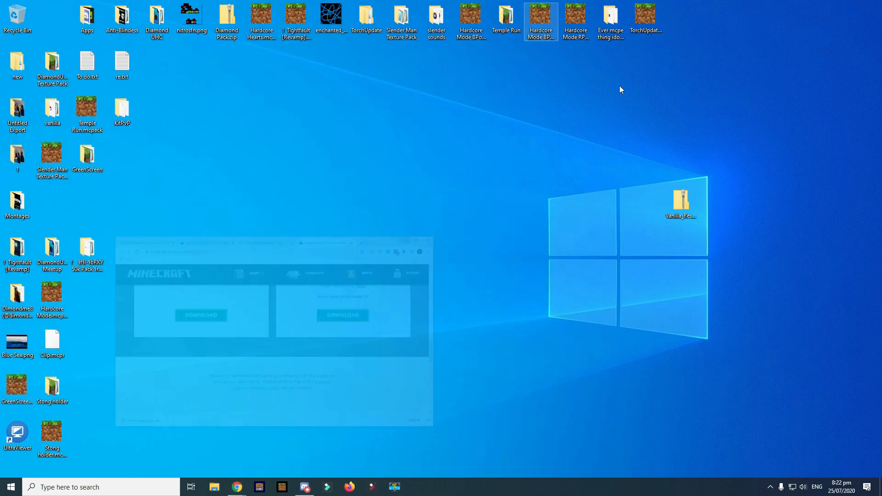
- Extract all of Vanilla_Resource_Pack_1.16.0.zip into a same-named desktop folder
{"action": "right_click", "coordinate": [681, 197]}
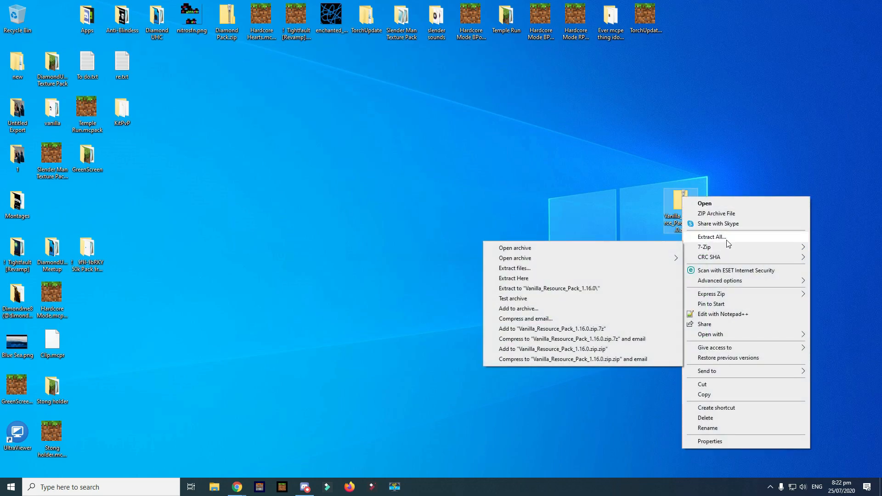
{"action": "left_click", "coordinate": [729, 240]}
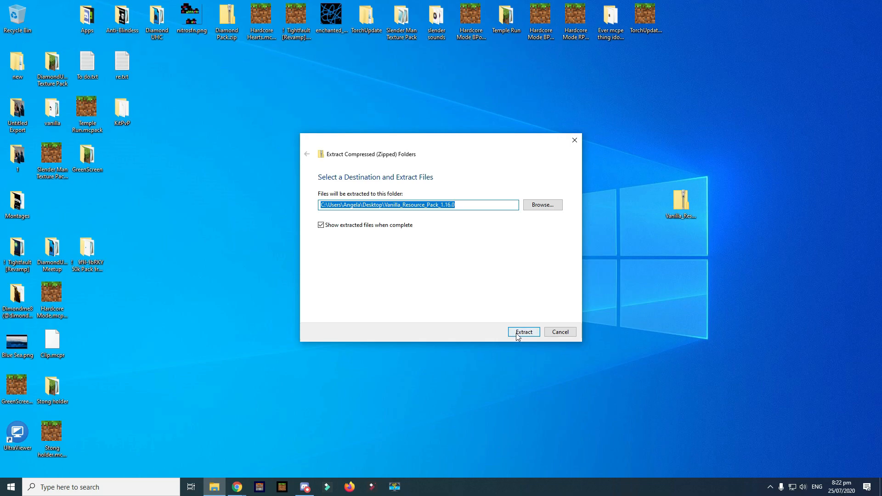
{"action": "left_click", "coordinate": [515, 335]}
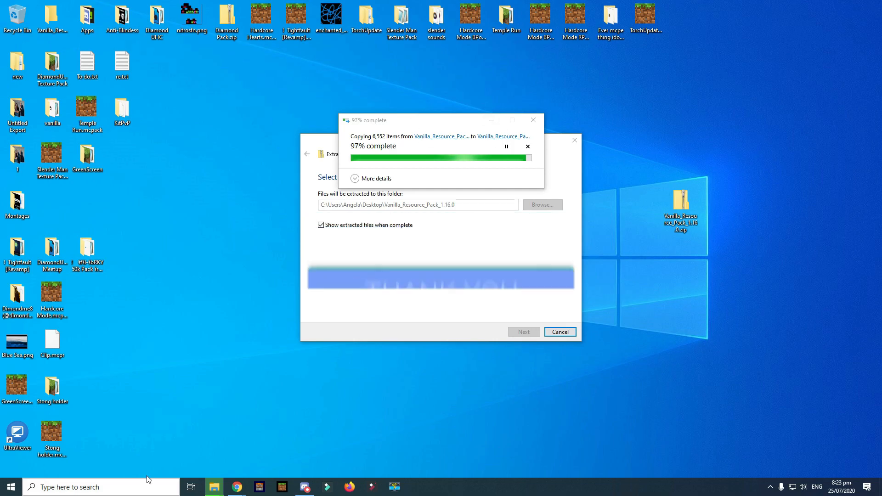
{"action": "left_click", "coordinate": [106, 487]}
- Launch Settings via a 'sett' search, then search 'Defu' to reach default apps by file type
{"action": "type", "text": "ta"}
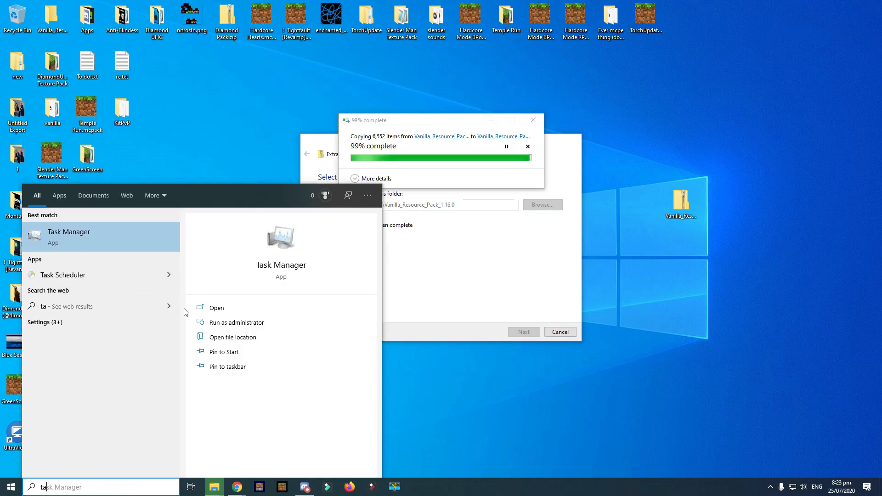
{"action": "key", "text": "ctrl+a"}
{"action": "key", "text": "BackSpace"}
{"action": "type", "text": "sett"}
{"action": "key", "text": "Return"}
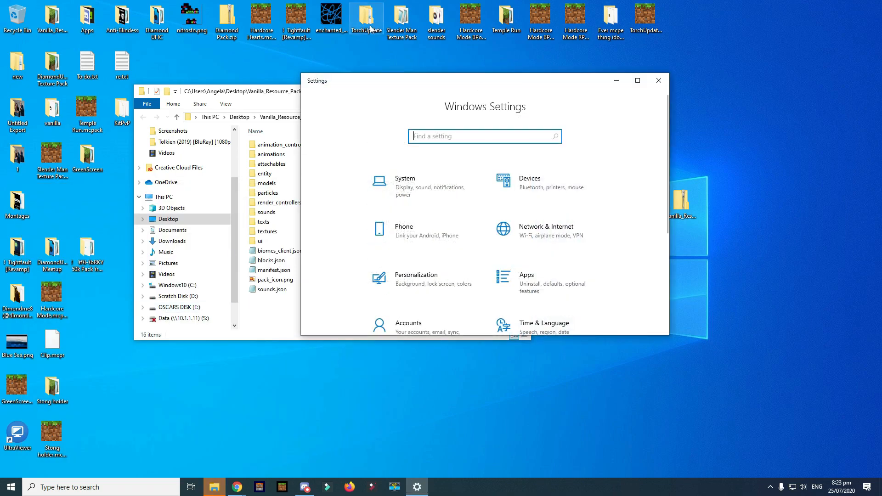
{"action": "left_click", "coordinate": [641, 84]}
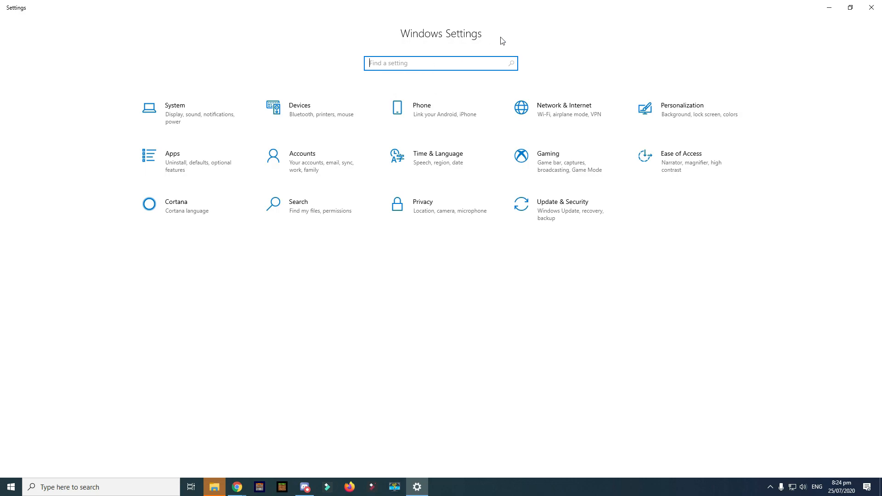
{"action": "type", "text": "Defu"}
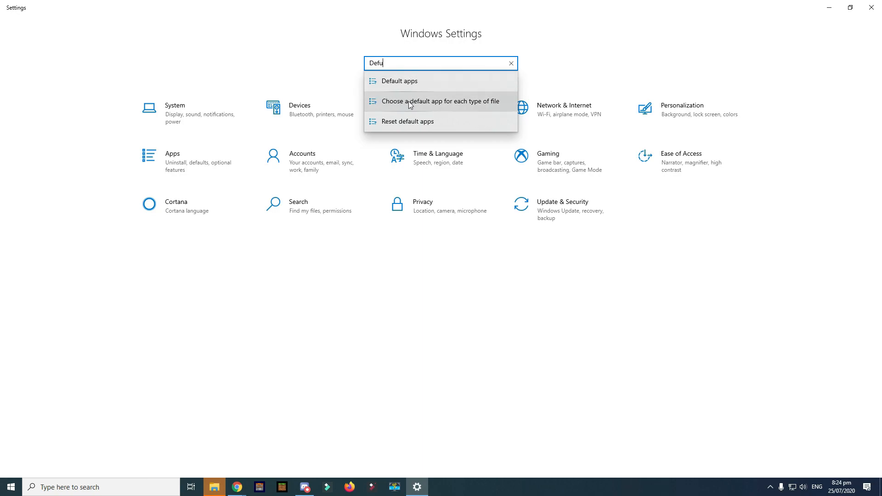
{"action": "left_click", "coordinate": [462, 102]}
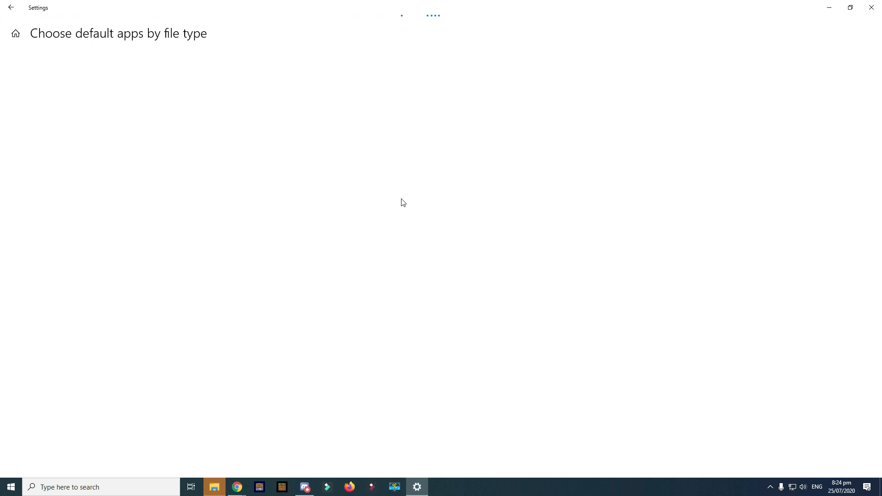
- Rearrange the Settings window and open the resource pack's textures\blocks folder in Explorer
{"action": "left_click", "coordinate": [851, 10]}
{"action": "left_click_drag", "start_coordinate": [502, 86], "coordinate": [519, 92]}
{"action": "left_click", "coordinate": [697, 87]}
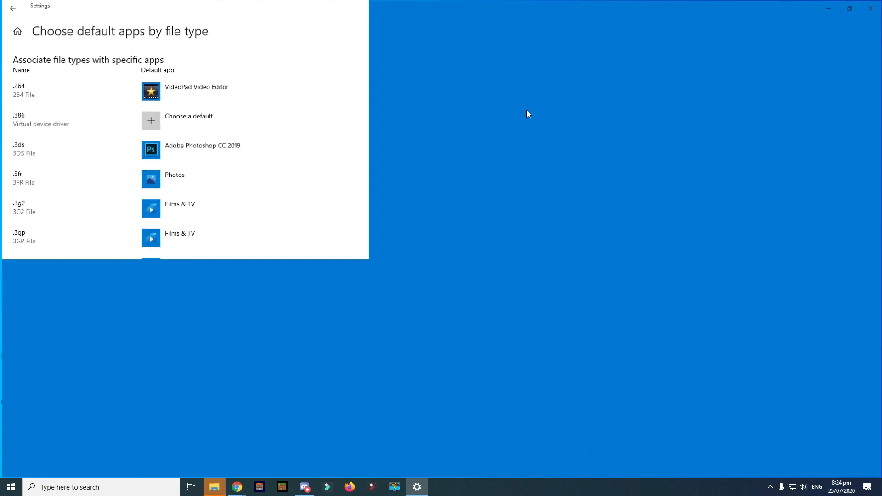
{"action": "scroll", "coordinate": [126, 252], "scroll_direction": "down", "scroll_amount": 15}
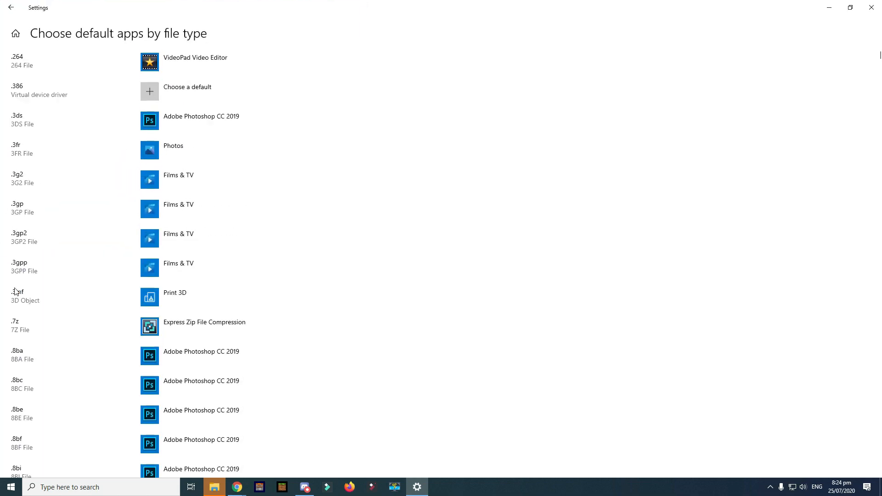
{"action": "scroll", "coordinate": [179, 241], "scroll_direction": "down", "scroll_amount": 20}
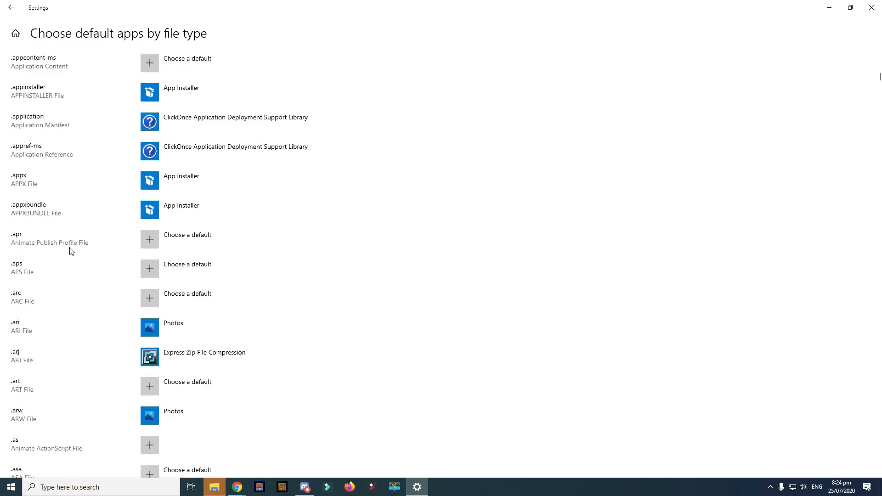
{"action": "scroll", "coordinate": [333, 169], "scroll_direction": "down", "scroll_amount": 20}
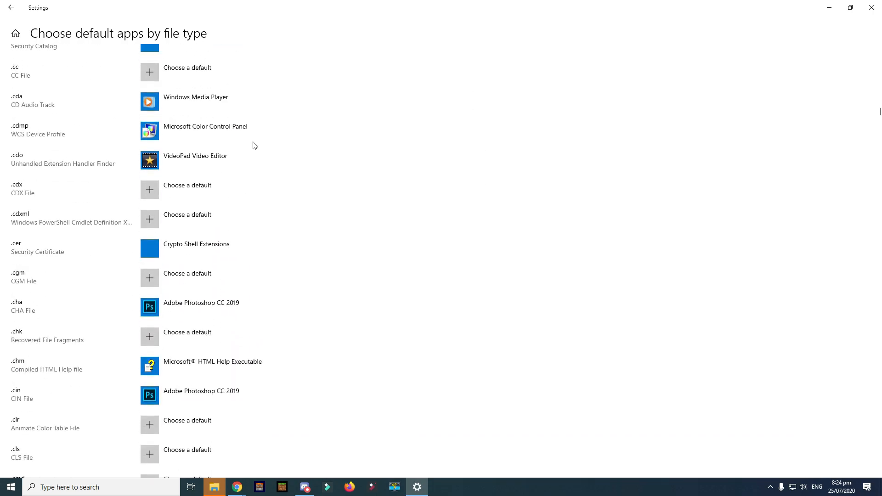
{"action": "scroll", "coordinate": [267, 230], "scroll_direction": "down", "scroll_amount": 15}
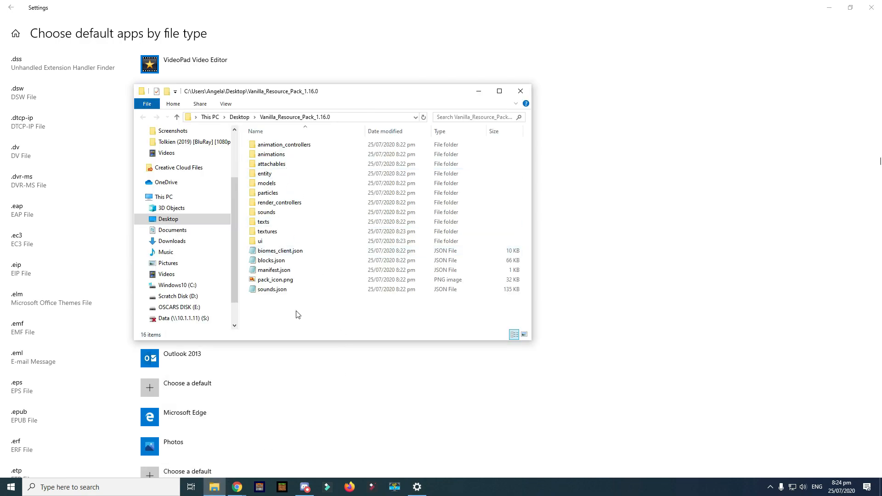
{"action": "double_click", "coordinate": [269, 232]}
{"action": "double_click", "coordinate": [274, 147]}
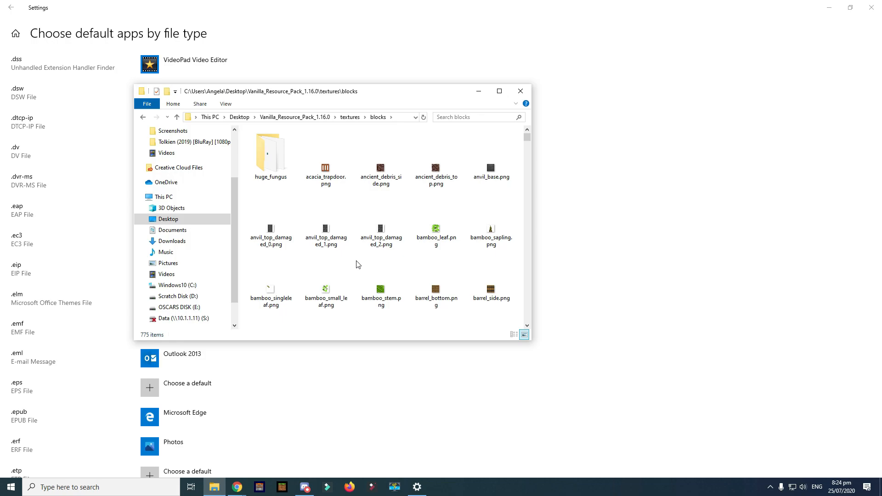
- Scroll to the .png file type and set paint.net as its default app
{"action": "left_click", "coordinate": [757, 174]}
{"action": "scroll", "coordinate": [311, 219], "scroll_direction": "down", "scroll_amount": 10}
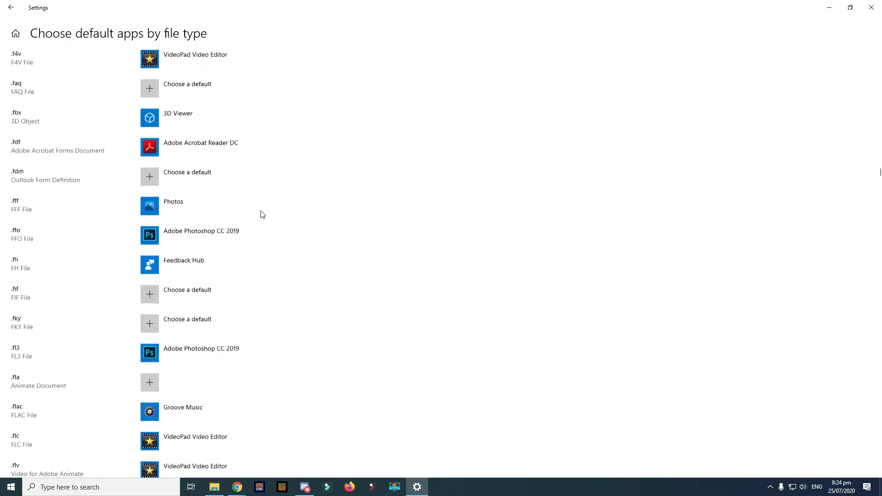
{"action": "scroll", "coordinate": [182, 193], "scroll_direction": "up", "scroll_amount": 5}
{"action": "scroll", "coordinate": [198, 285], "scroll_direction": "down", "scroll_amount": 15}
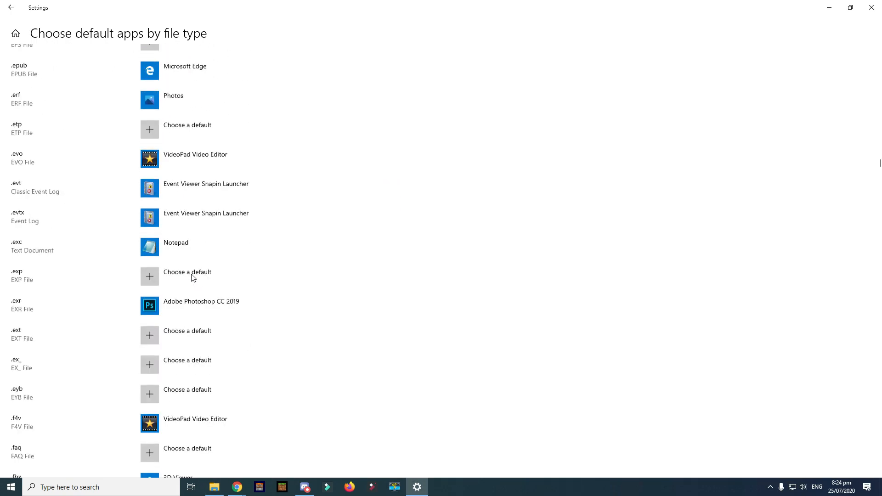
{"action": "scroll", "coordinate": [193, 215], "scroll_direction": "down", "scroll_amount": 20}
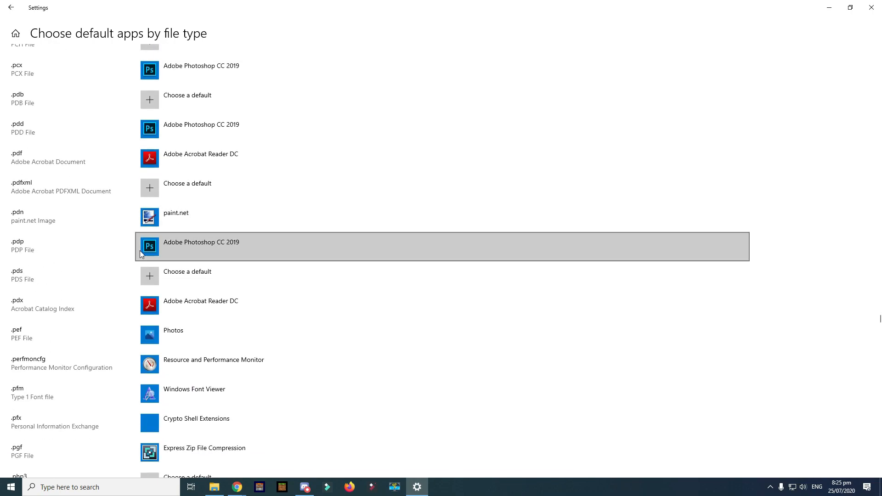
{"action": "scroll", "coordinate": [173, 310], "scroll_direction": "down", "scroll_amount": 6}
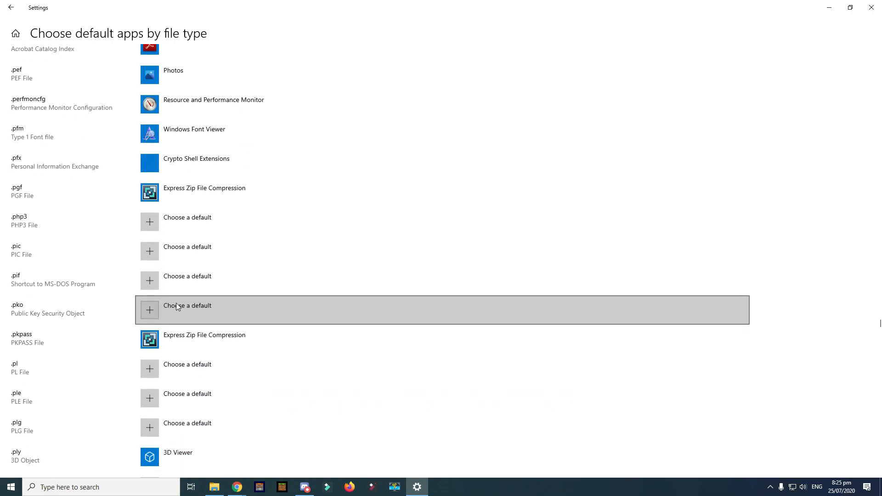
{"action": "scroll", "coordinate": [202, 294], "scroll_direction": "down", "scroll_amount": 7}
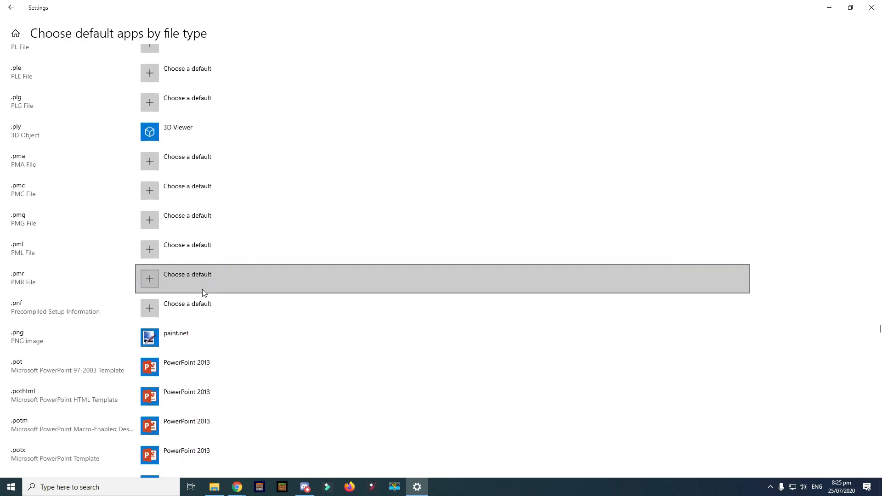
{"action": "scroll", "coordinate": [122, 325], "scroll_direction": "down", "scroll_amount": 3}
{"action": "left_click", "coordinate": [178, 204]}
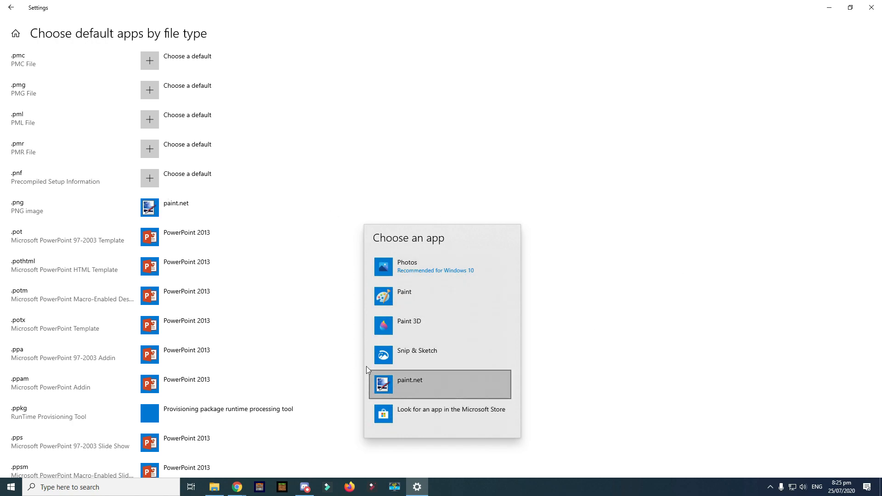
{"action": "left_click", "coordinate": [427, 381]}
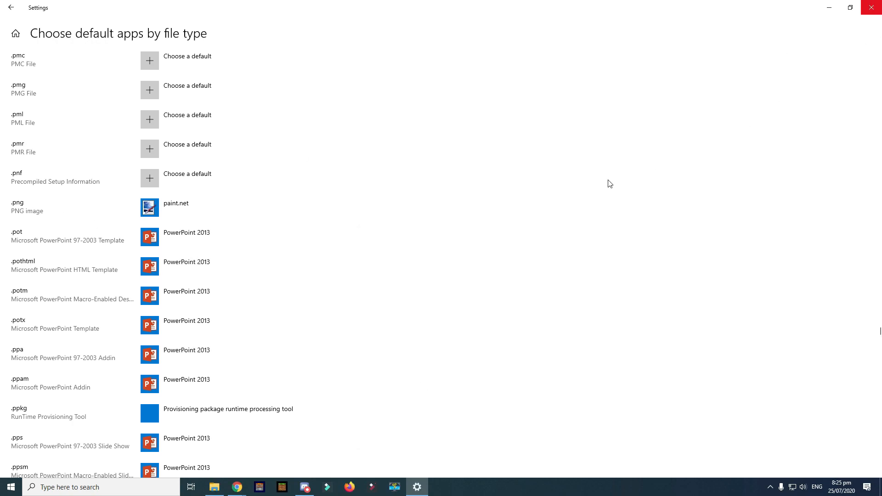
{"action": "left_click", "coordinate": [214, 488]}
- Open acacia_trapdoor.png in paint.net, then close paint.net and Settings and return to textures
{"action": "left_click", "coordinate": [331, 173]}
{"action": "double_click", "coordinate": [331, 173]}
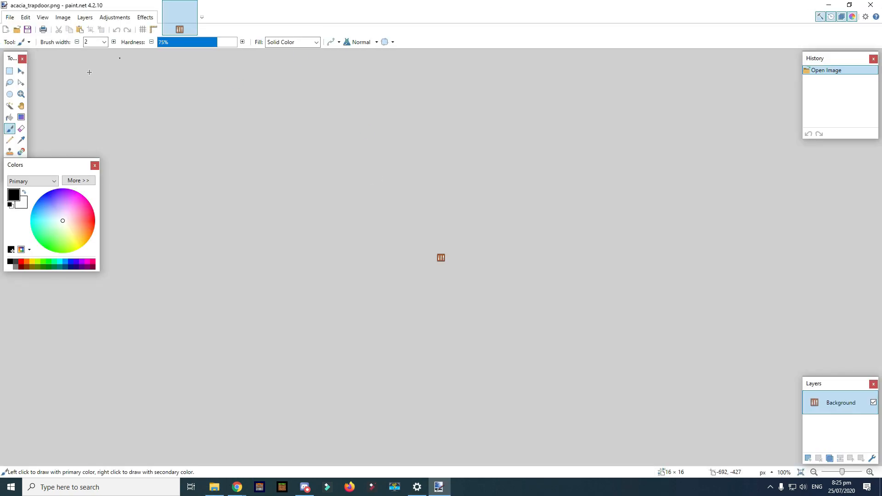
{"action": "left_click", "coordinate": [880, 3]}
{"action": "left_click", "coordinate": [876, 7]}
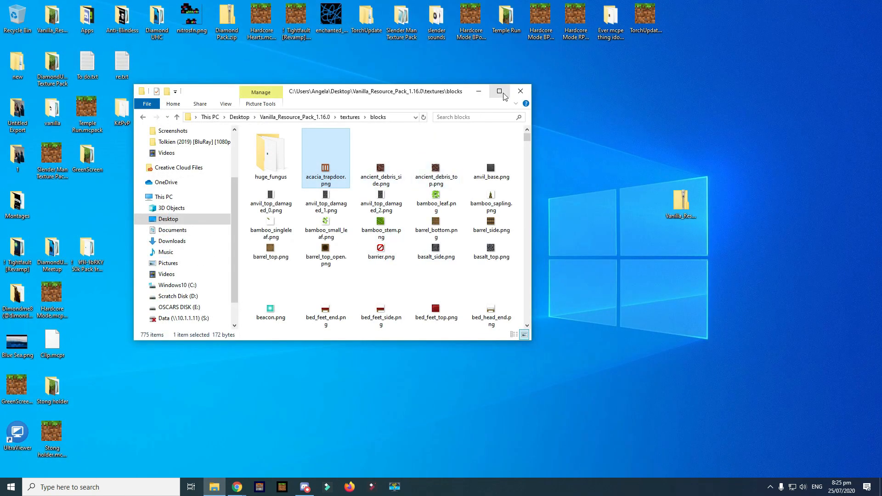
{"action": "left_click", "coordinate": [500, 91]}
{"action": "key", "text": "BackSpace"}
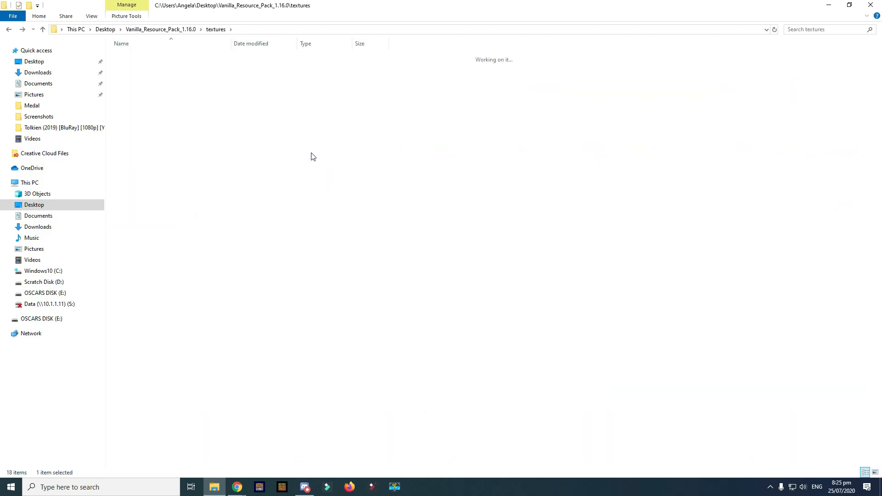
- In the pack's main folder, delete biomes_client.json, blocks.json and sounds.json
{"action": "key", "text": "BackSpace"}
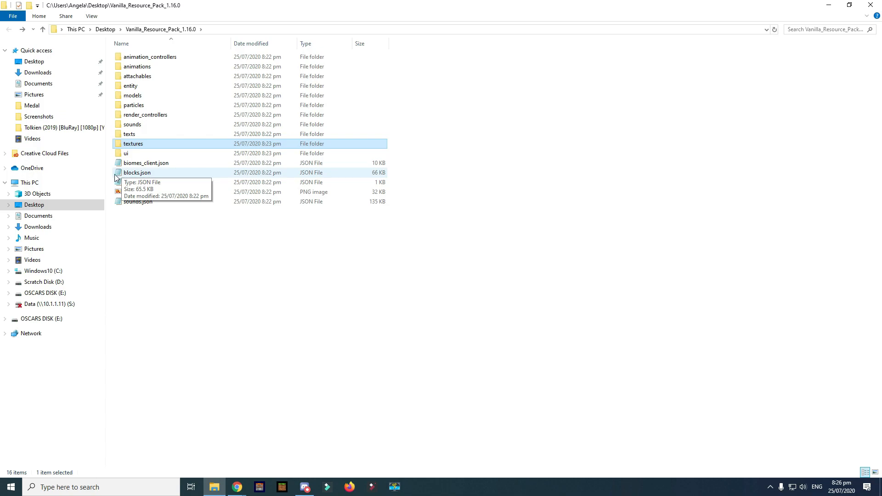
{"action": "mouse_move", "coordinate": [131, 173]}
{"action": "left_mouse_down"}
{"action": "mouse_move", "coordinate": [120, 175]}
{"action": "mouse_move", "coordinate": [124, 165]}
{"action": "left_mouse_up"}
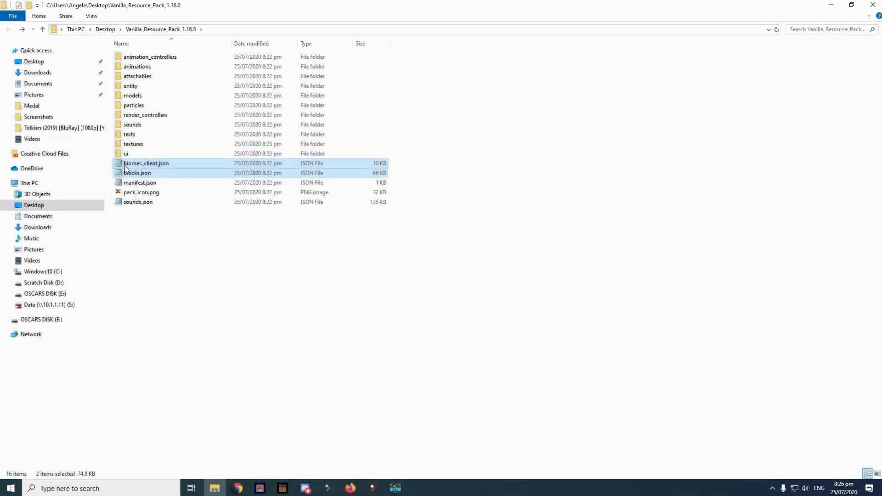
{"action": "key", "text": "Delete"}
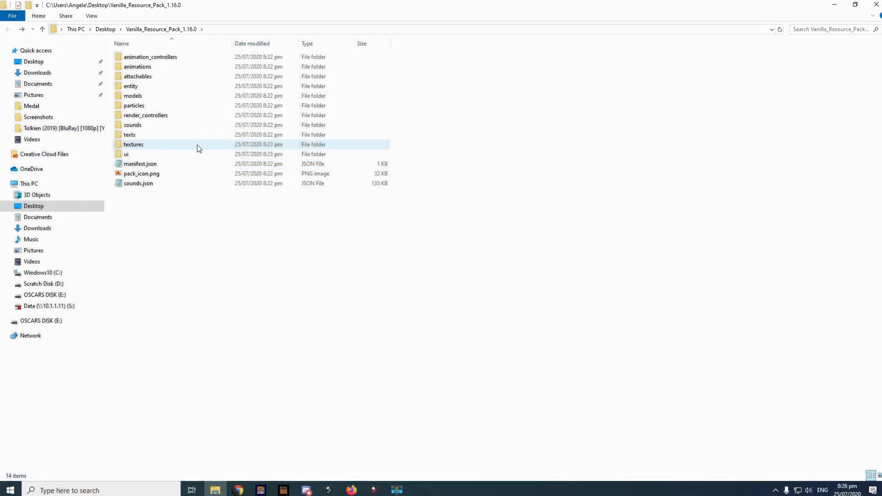
{"action": "left_click", "coordinate": [133, 186]}
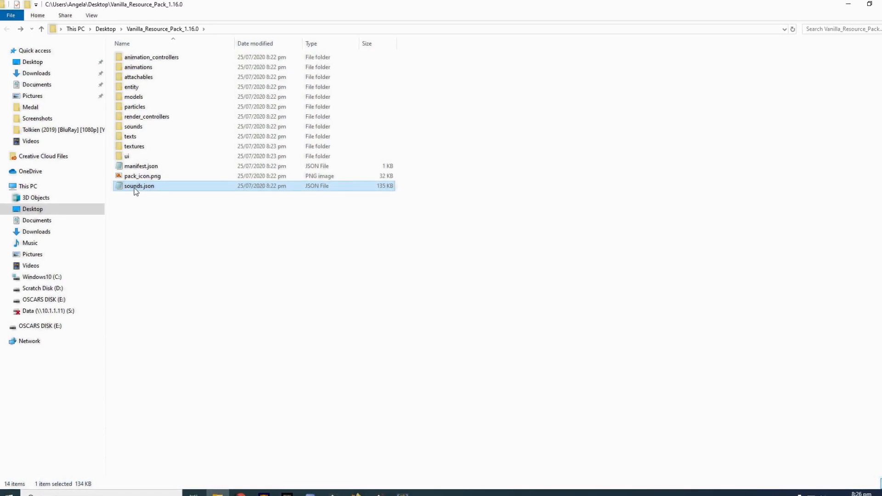
{"action": "key", "text": "Delete"}
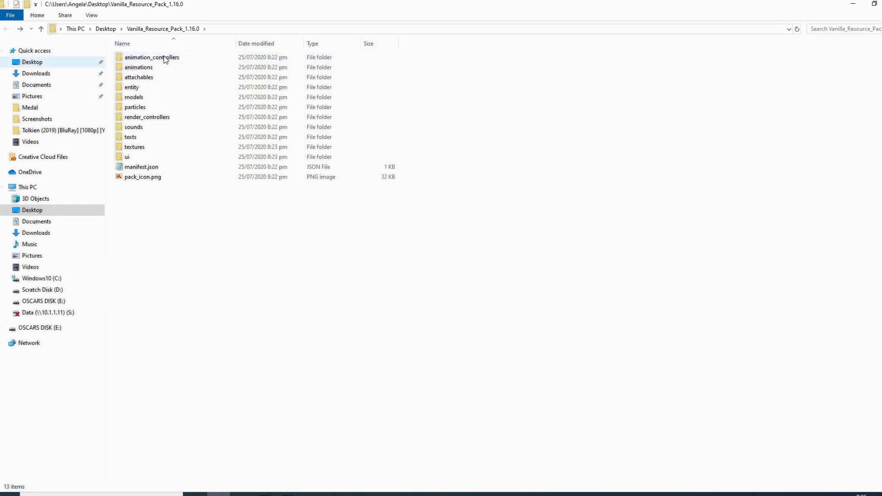
- Delete the animation_controllers, animations, attachables, entity, models, particles and render_controllers folders
{"action": "double_click", "coordinate": [176, 60]}
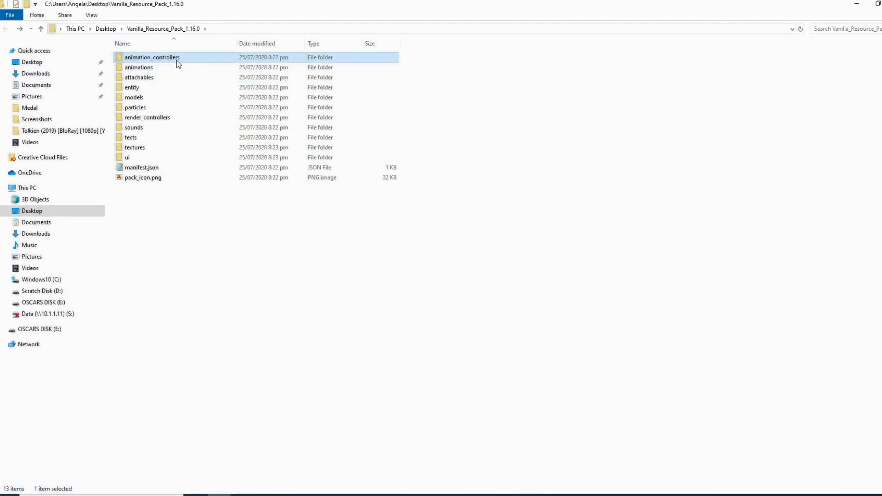
{"action": "key", "text": "alt+Left"}
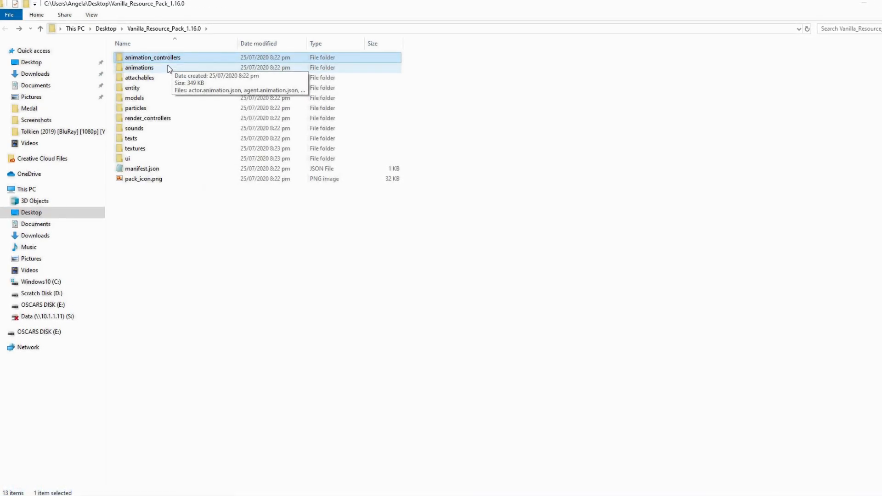
{"action": "left_click", "coordinate": [167, 67], "text": "ctrl"}
{"action": "left_click", "coordinate": [155, 77], "text": "ctrl"}
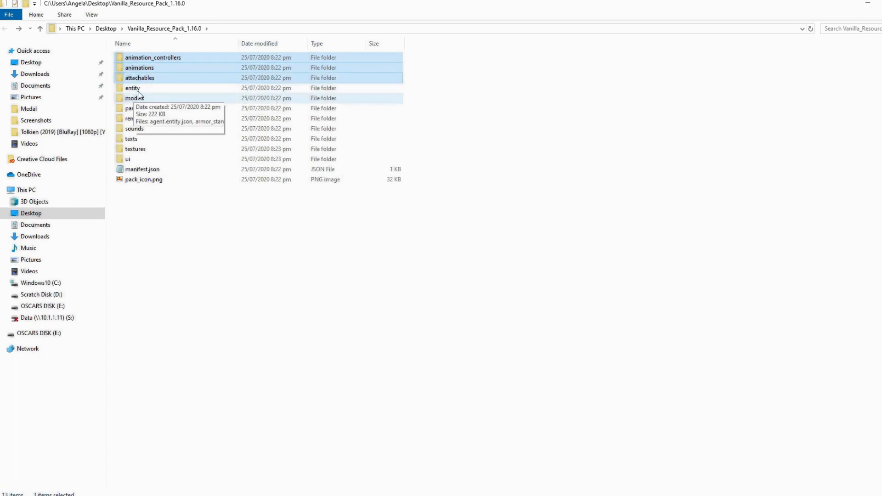
{"action": "left_click", "coordinate": [156, 89], "text": "ctrl"}
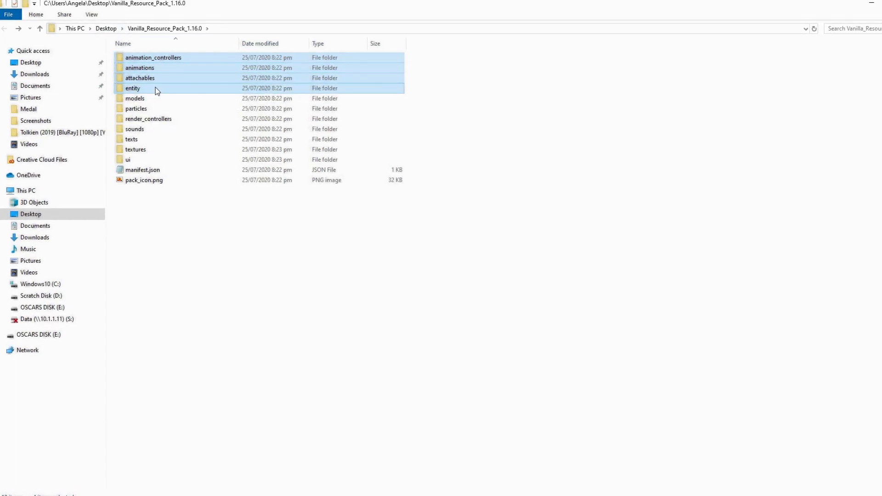
{"action": "double_click", "coordinate": [239, 89]}
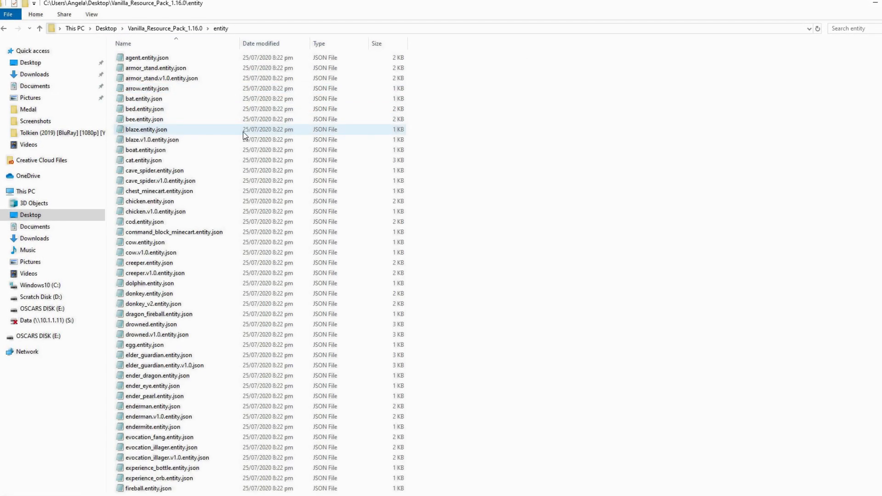
{"action": "key", "text": "alt+Left"}
{"action": "left_click", "coordinate": [150, 78], "text": "ctrl"}
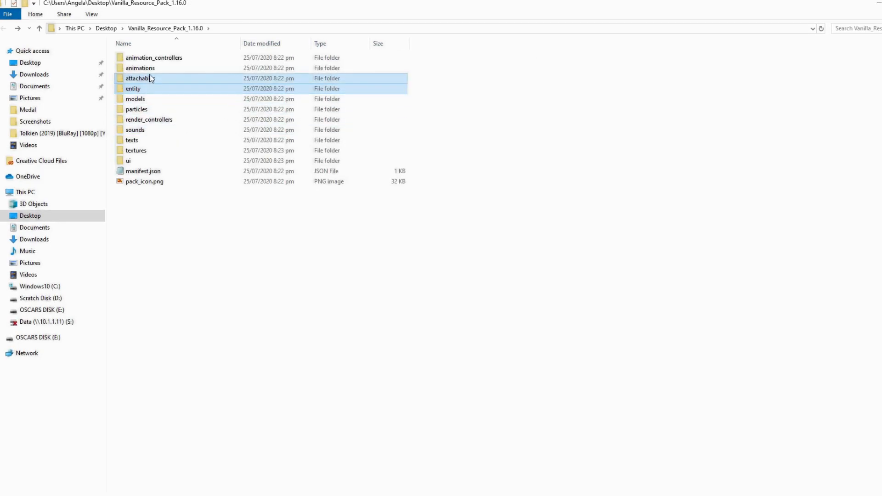
{"action": "left_click", "coordinate": [150, 68], "text": "ctrl"}
{"action": "left_click", "coordinate": [151, 58], "text": "ctrl"}
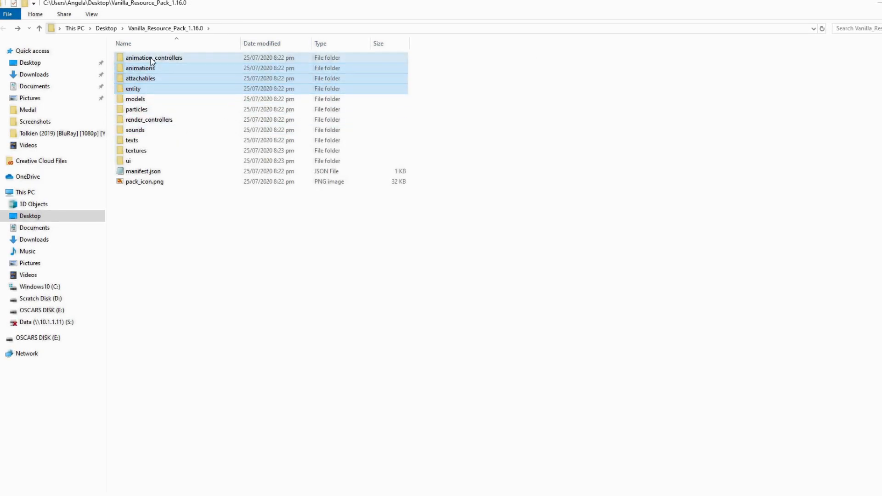
{"action": "left_click", "coordinate": [176, 98], "text": "ctrl"}
{"action": "left_click", "coordinate": [172, 108], "text": "ctrl"}
{"action": "left_click", "coordinate": [181, 121], "text": "ctrl"}
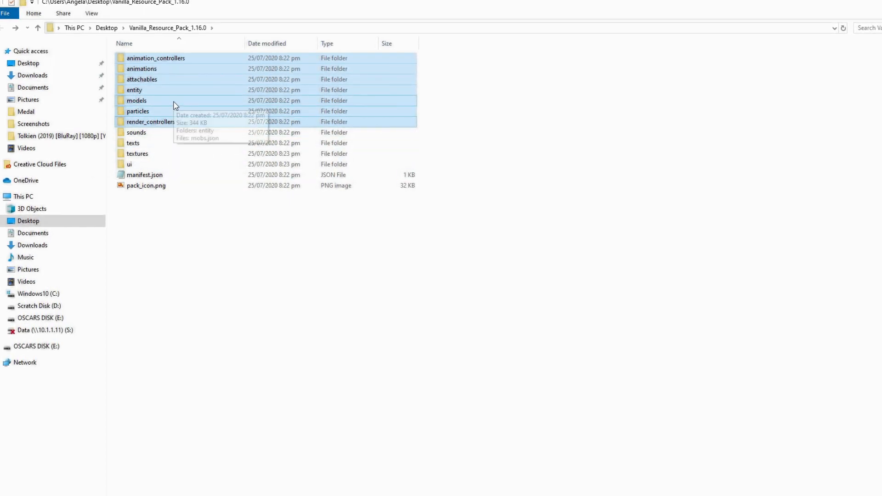
{"action": "key", "text": "Delete"}
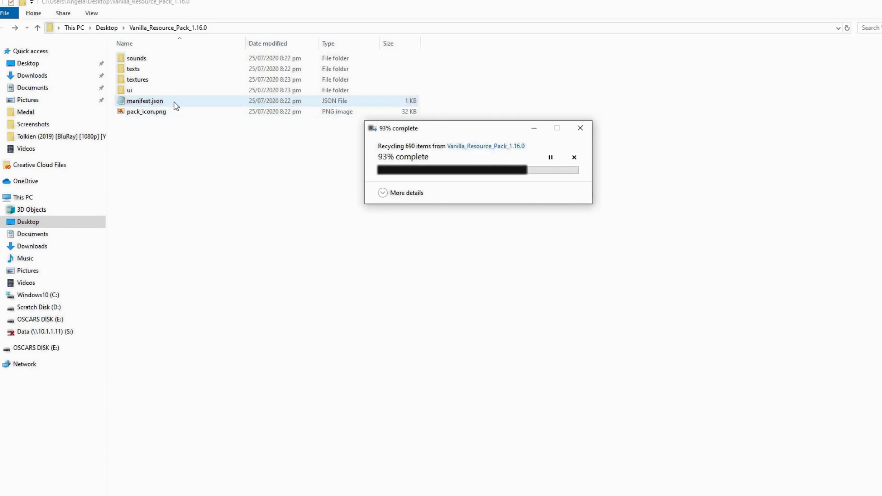
- Check the ui folder's contents, then delete the ui folder
{"action": "left_click", "coordinate": [155, 91]}
{"action": "double_click", "coordinate": [155, 91]}
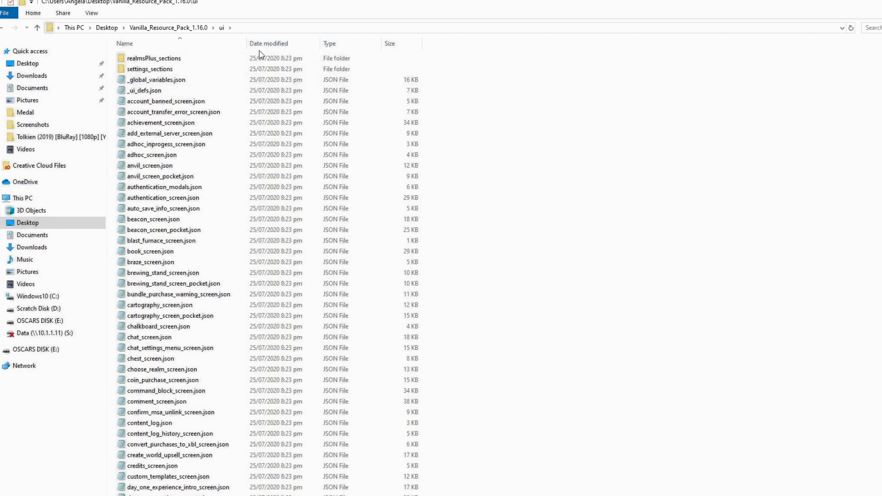
{"action": "key", "text": "alt+Left"}
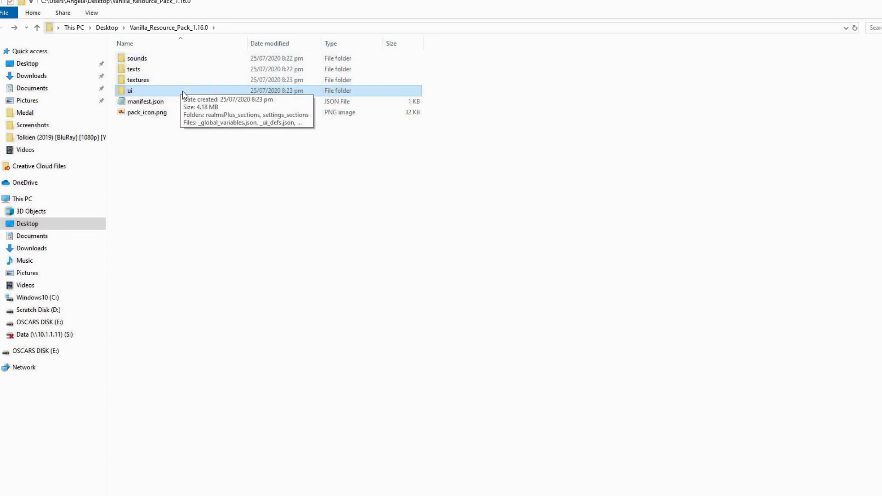
{"action": "key", "text": "Delete"}
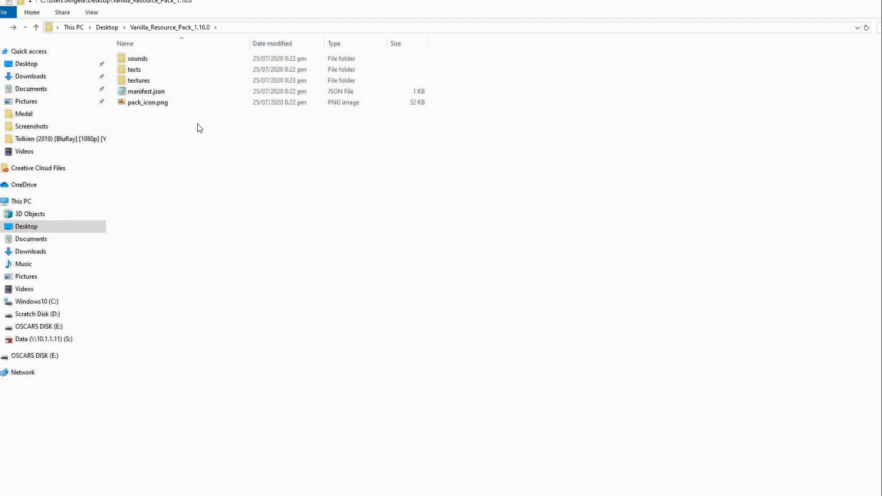
- Open the sounds folder and look through the fire, cave and camera sound folders
{"action": "double_click", "coordinate": [197, 61]}
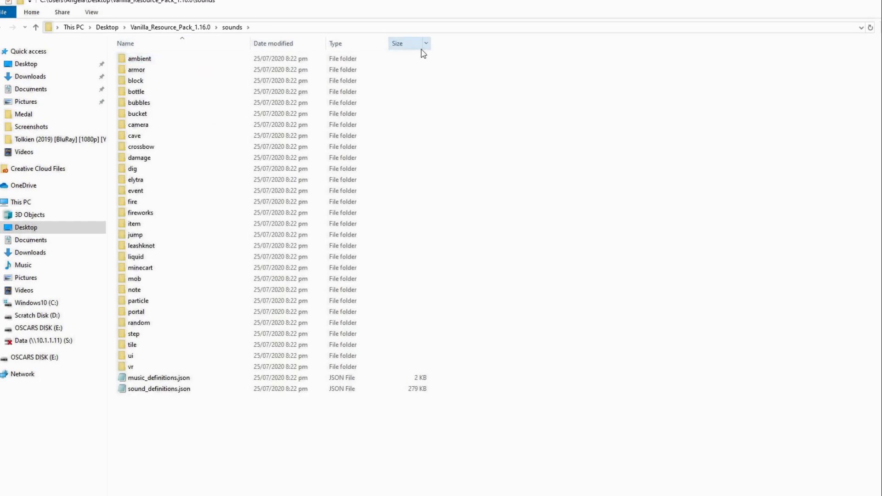
{"action": "double_click", "coordinate": [155, 202]}
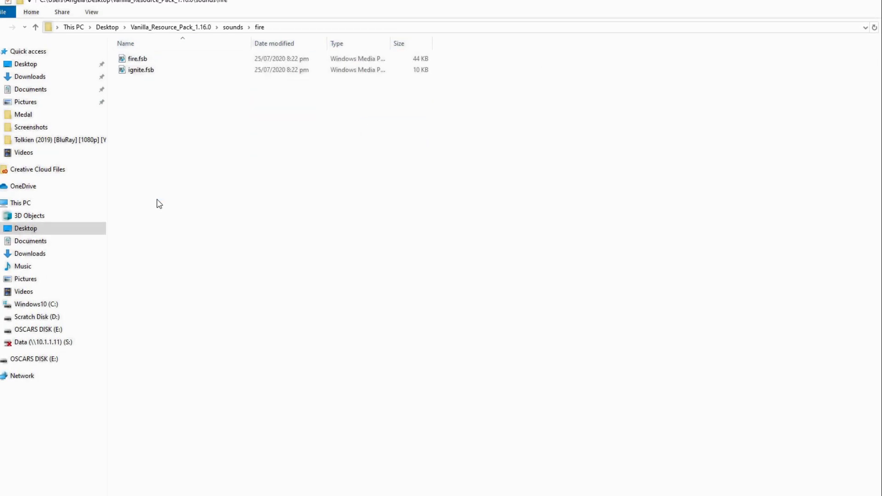
{"action": "key", "text": "alt+Left"}
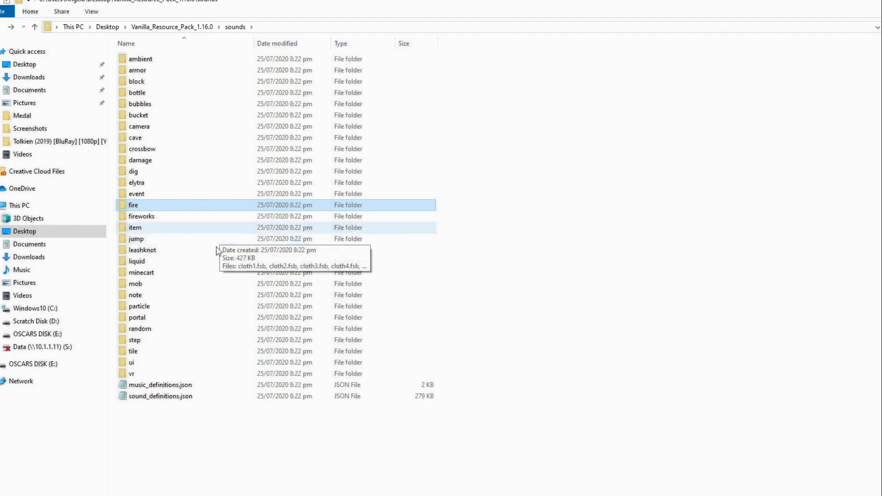
{"action": "double_click", "coordinate": [218, 138]}
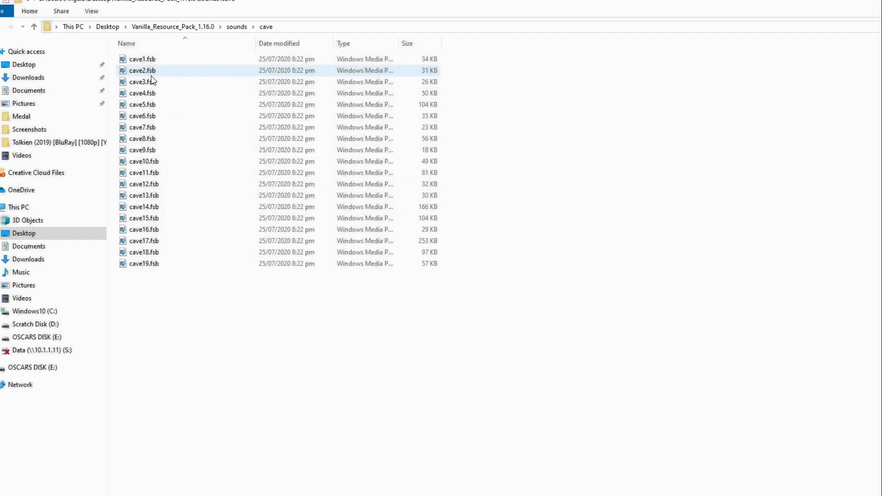
{"action": "left_click", "coordinate": [145, 61]}
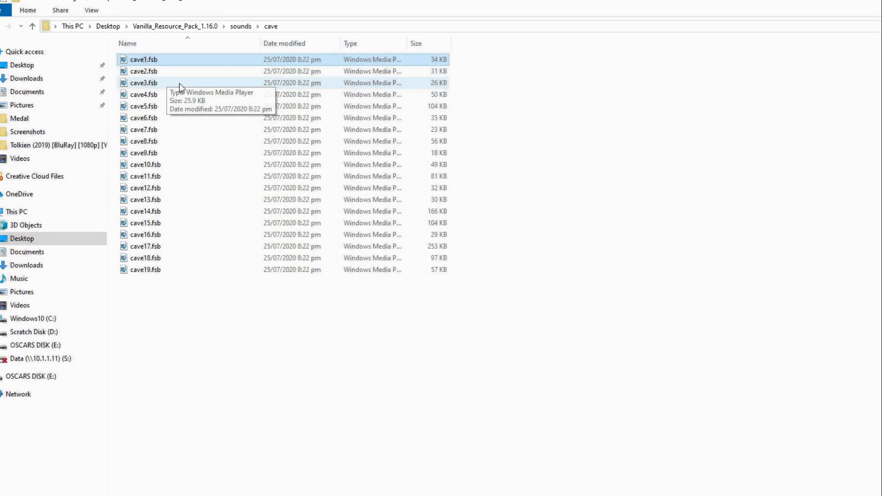
{"action": "key", "text": "BackSpace"}
{"action": "double_click", "coordinate": [200, 128]}
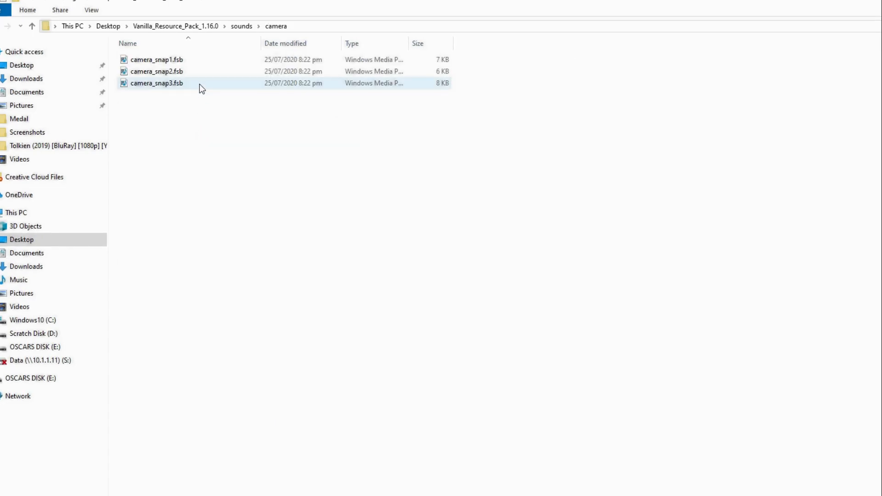
{"action": "key", "text": "BackSpace"}
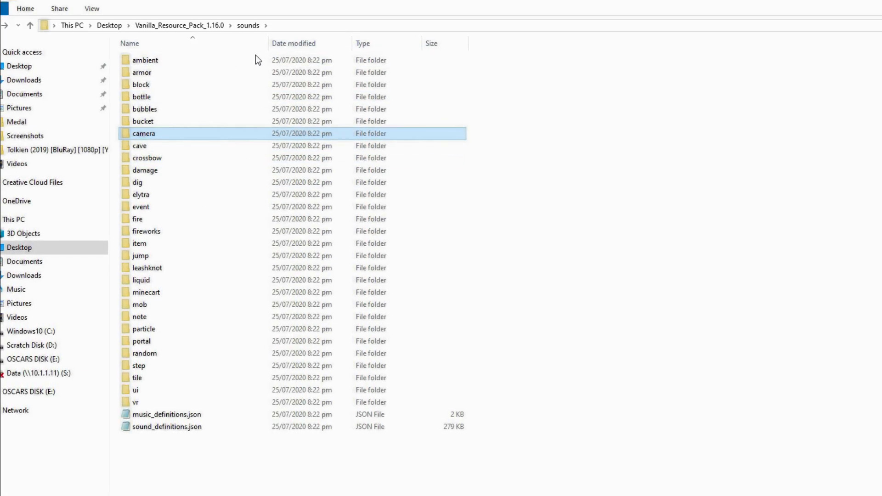
- Peek into the elytra and armor sound folders, then open sounds\block
{"action": "double_click", "coordinate": [256, 193]}
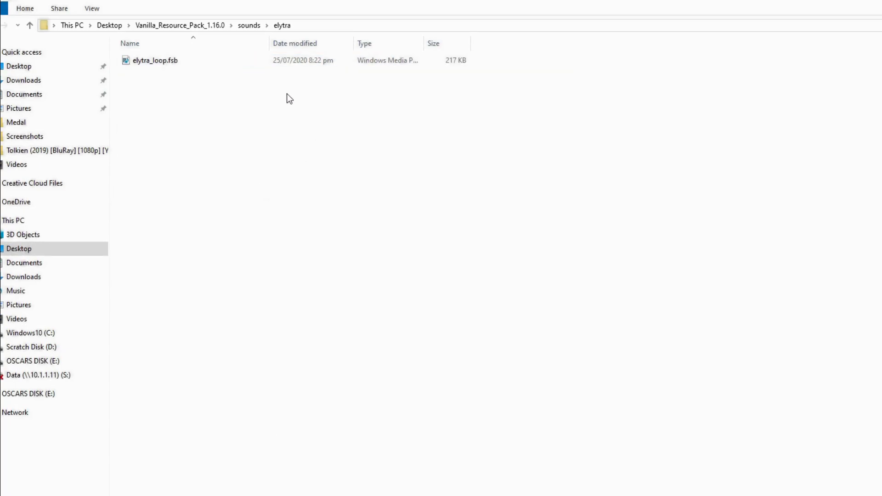
{"action": "key", "text": "alt+Left"}
{"action": "double_click", "coordinate": [297, 76]}
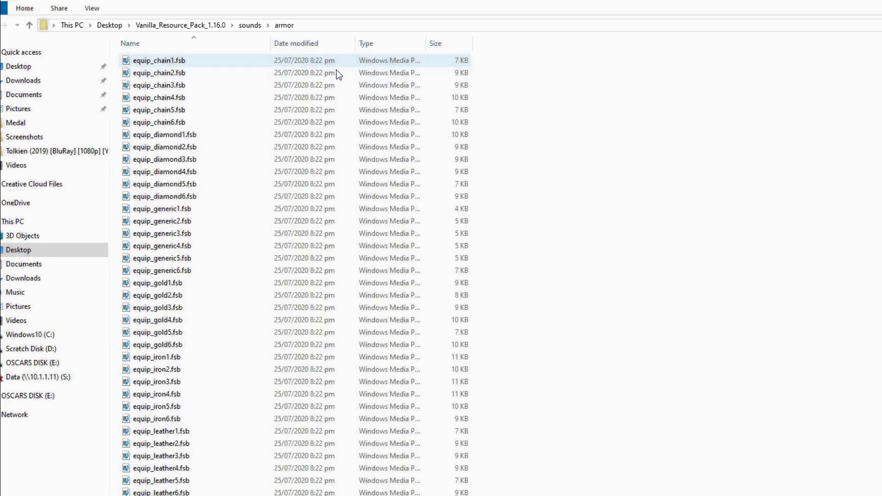
{"action": "key", "text": "alt+Left"}
{"action": "key", "text": "alt+Left"}
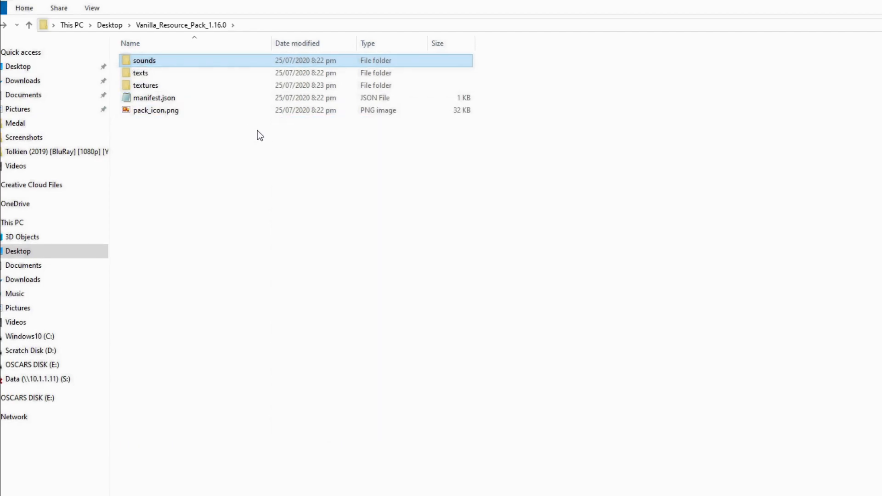
{"action": "double_click", "coordinate": [205, 62]}
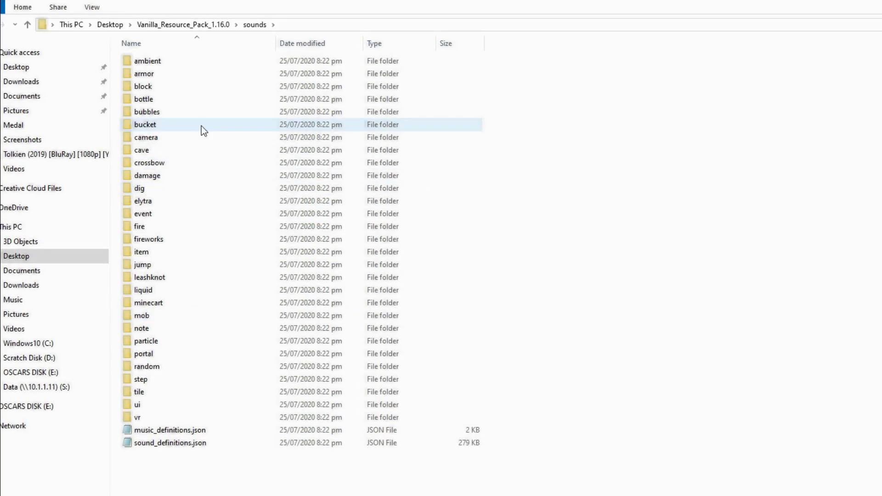
{"action": "double_click", "coordinate": [198, 88]}
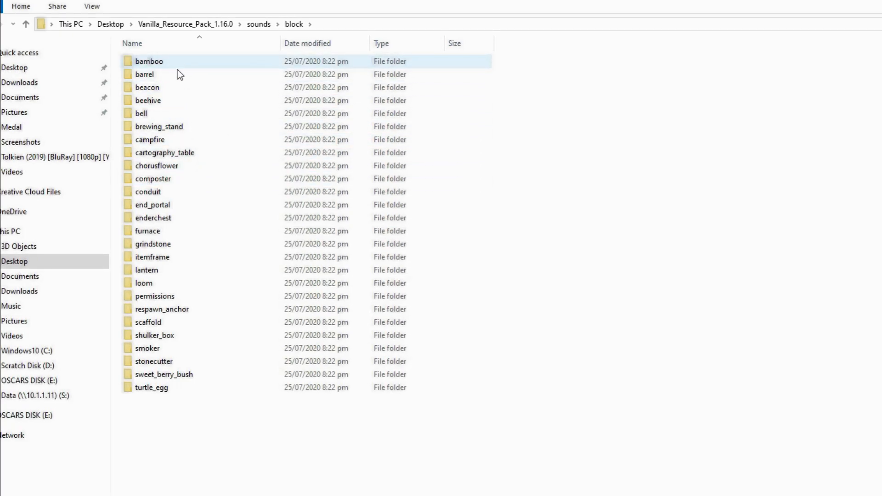
- Open the beacon folder and try playing activate.fsb, dismissing the Media Player error
{"action": "double_click", "coordinate": [195, 91]}
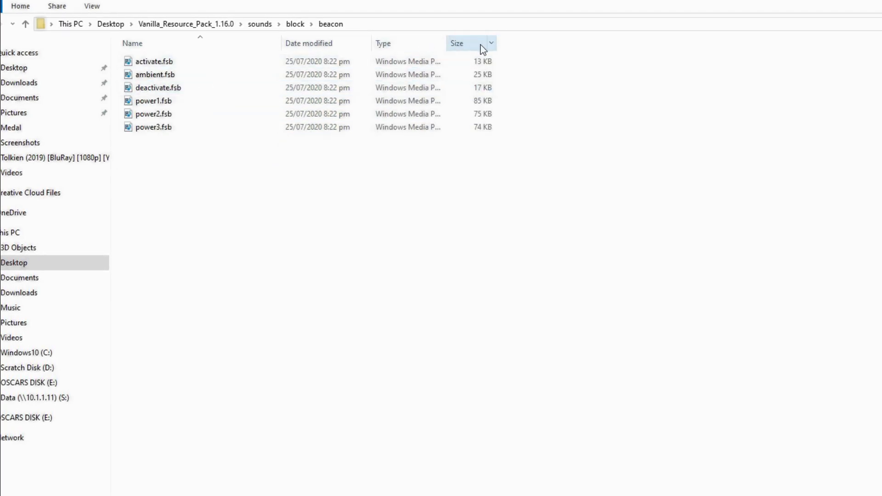
{"action": "left_click", "coordinate": [158, 65]}
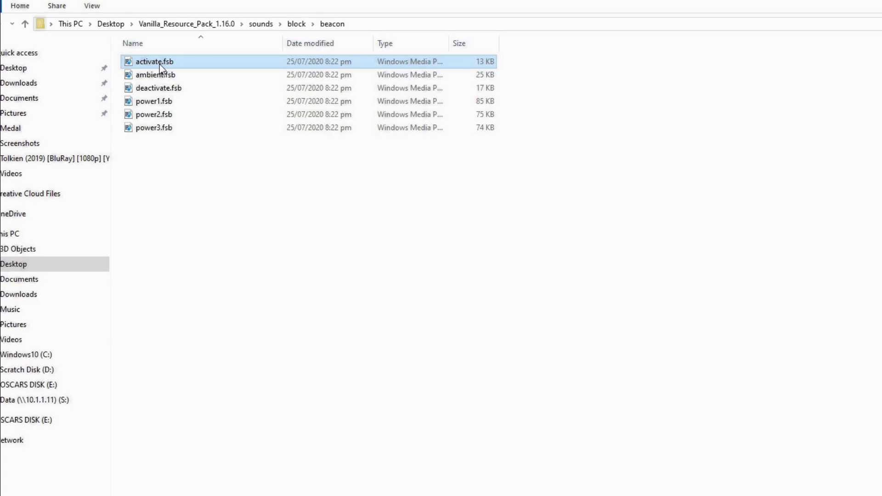
{"action": "double_click", "coordinate": [160, 69]}
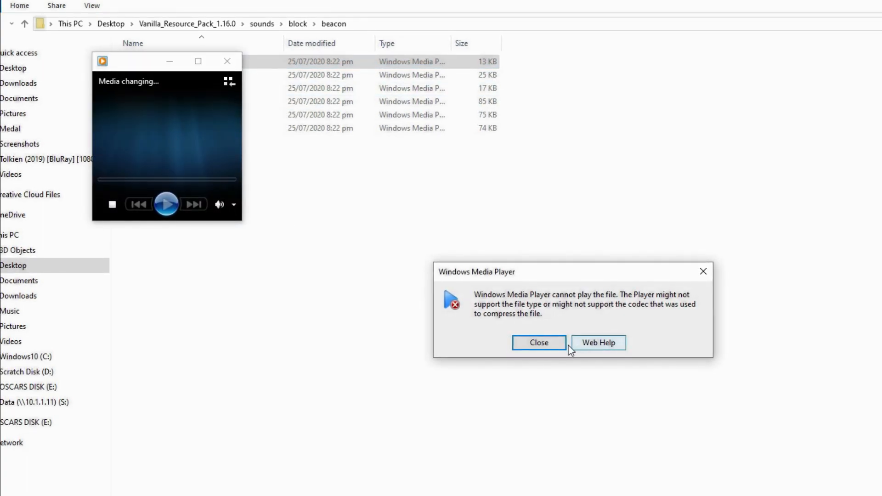
{"action": "left_click", "coordinate": [554, 343]}
{"action": "left_click", "coordinate": [227, 61]}
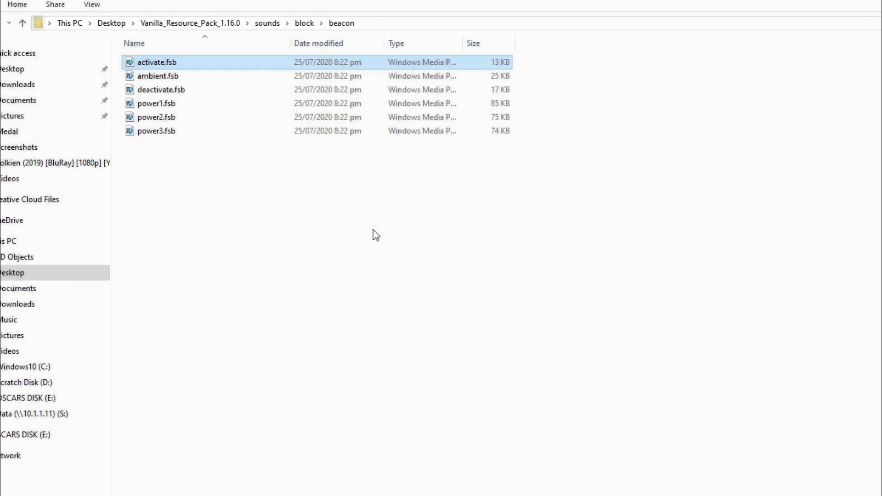
- Delete the five beacon .fsb files other than activate.fsb
{"action": "left_click", "coordinate": [322, 238]}
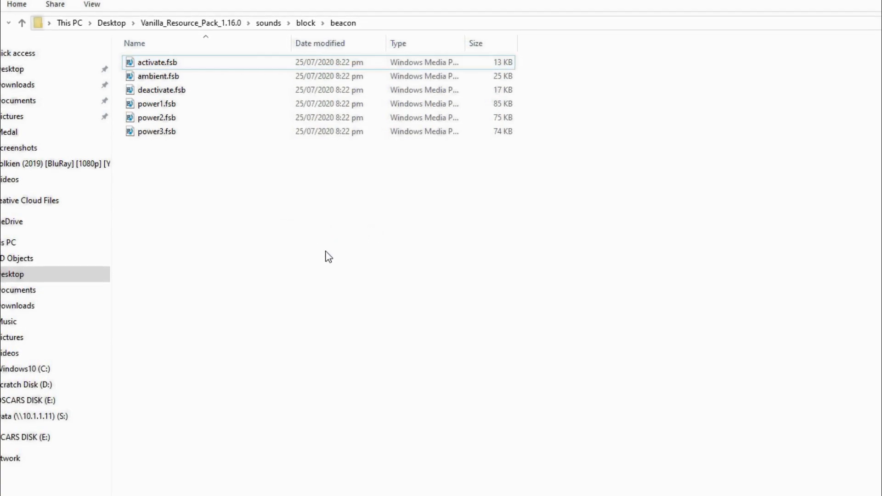
{"action": "left_click_drag", "start_coordinate": [189, 179], "coordinate": [179, 85]}
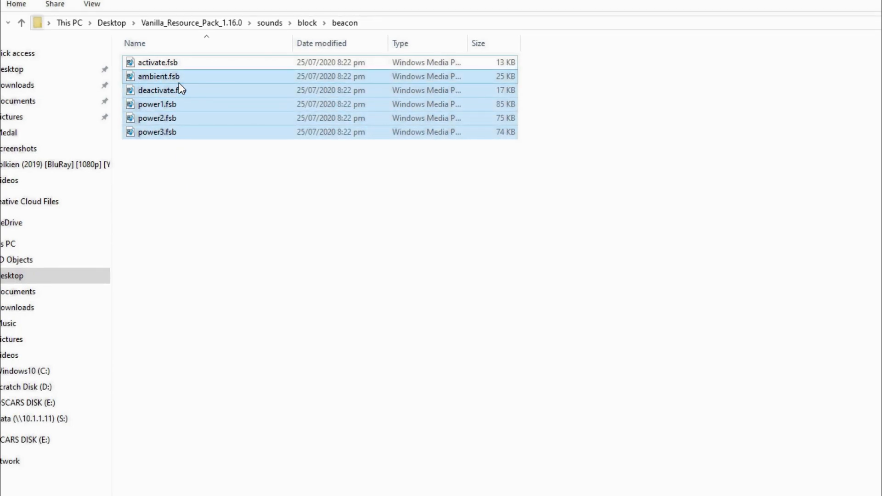
{"action": "key", "text": "Delete"}
- In the sounds folder, delete every file and folder except block
{"action": "key", "text": "alt+Up"}
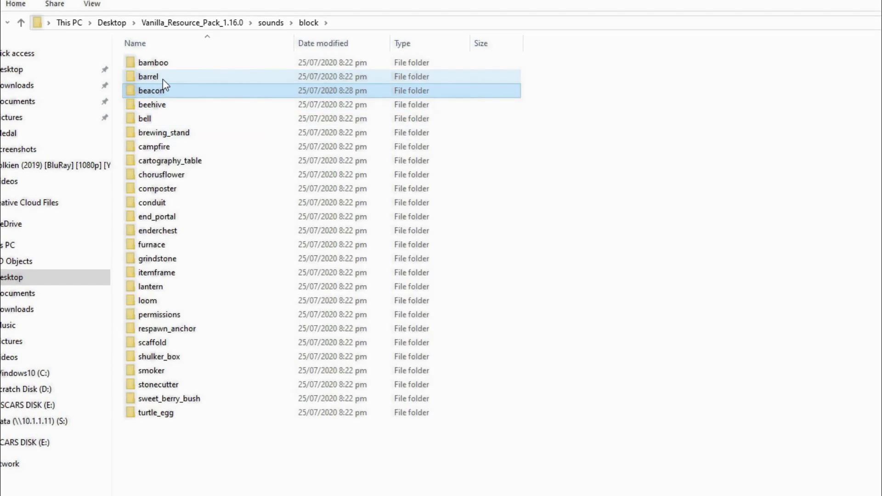
{"action": "key", "text": "alt+Up"}
{"action": "left_click", "coordinate": [169, 68]}
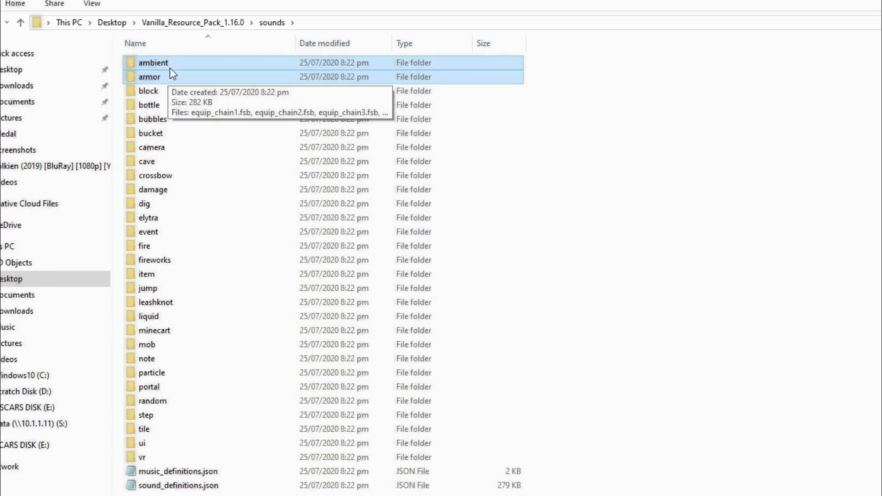
{"action": "left_click_drag", "start_coordinate": [123, 104], "coordinate": [282, 490]}
{"action": "left_click", "coordinate": [166, 79], "text": "ctrl"}
{"action": "left_click", "coordinate": [163, 63], "text": "ctrl"}
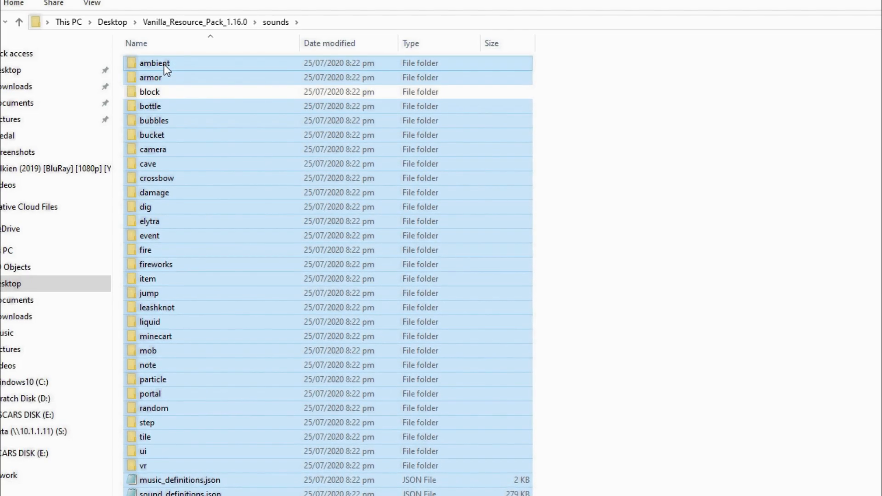
{"action": "key", "text": "Delete"}
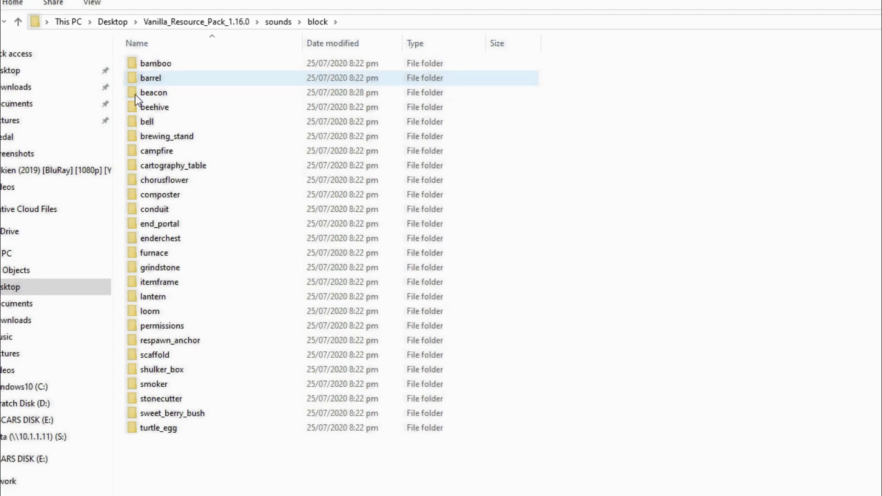
- Delete all block subfolders except beacon, including barrel and bamboo, then reopen beacon
{"action": "left_click_drag", "start_coordinate": [293, 455], "coordinate": [158, 112]}
{"action": "key", "text": "Delete"}
{"action": "left_click", "coordinate": [137, 77]}
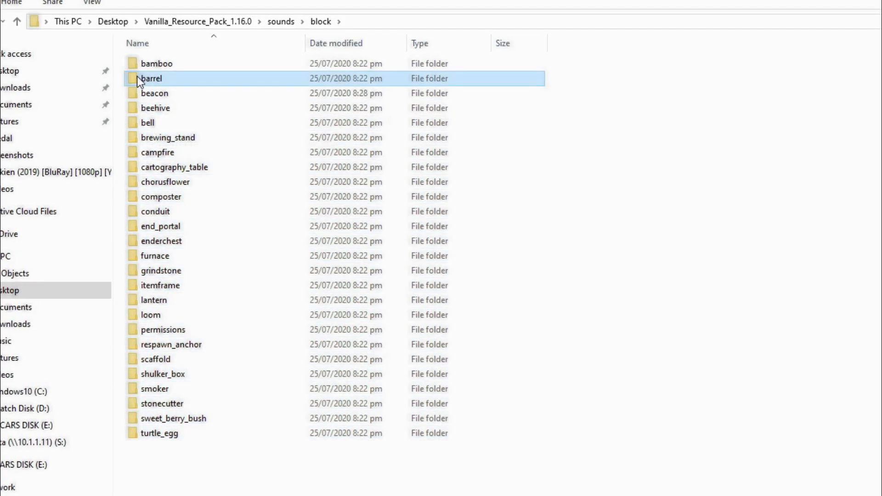
{"action": "key", "text": "Delete"}
{"action": "left_click", "coordinate": [150, 65]}
{"action": "key", "text": "Delete"}
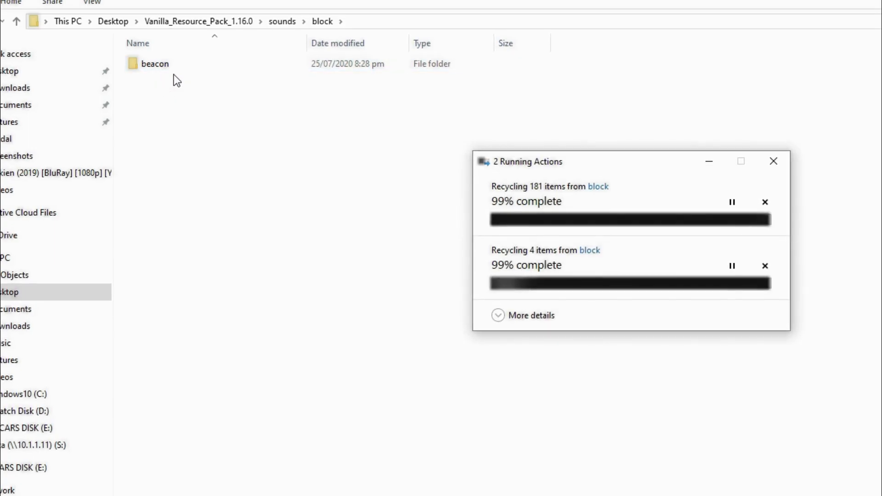
{"action": "double_click", "coordinate": [175, 67]}
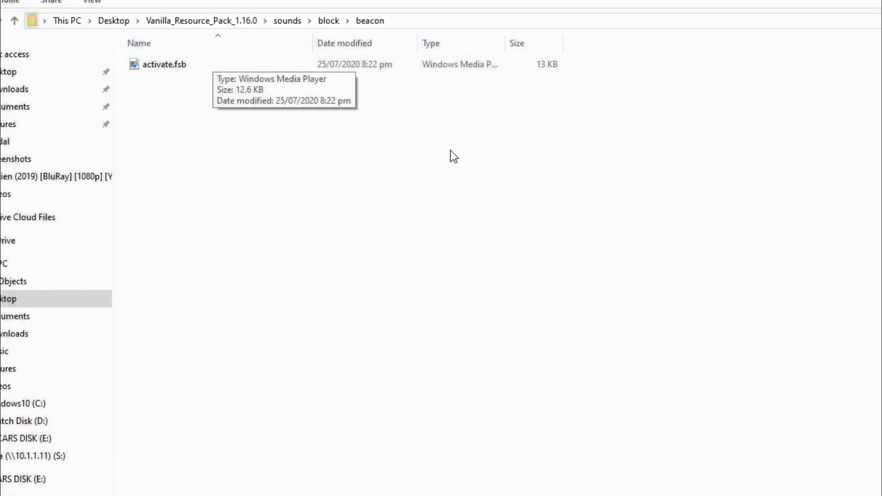
- Maximize the Minecraft Add-Ons Chrome window and open a new blank tab beside it
{"action": "left_click", "coordinate": [283, 438]}
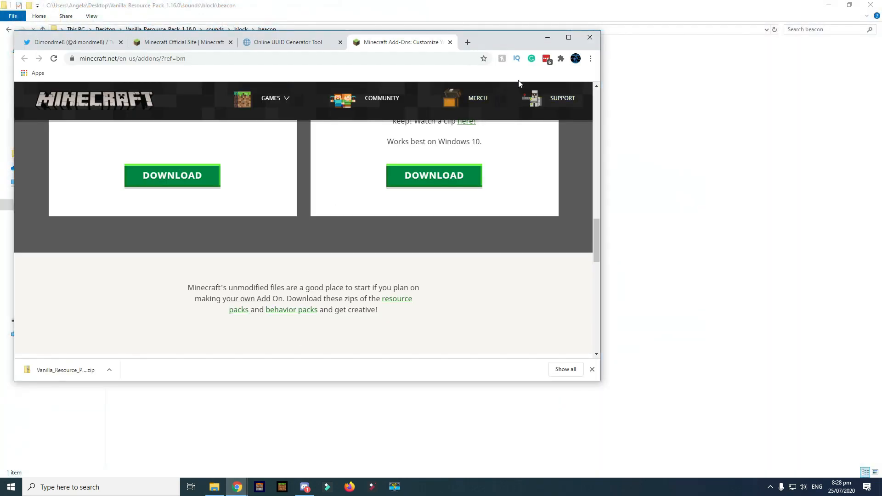
{"action": "left_click", "coordinate": [568, 37]}
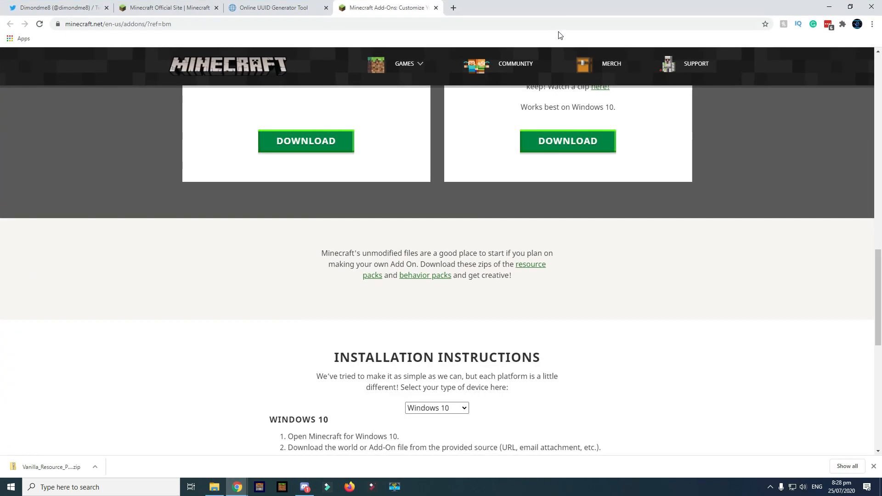
{"action": "left_click", "coordinate": [453, 8]}
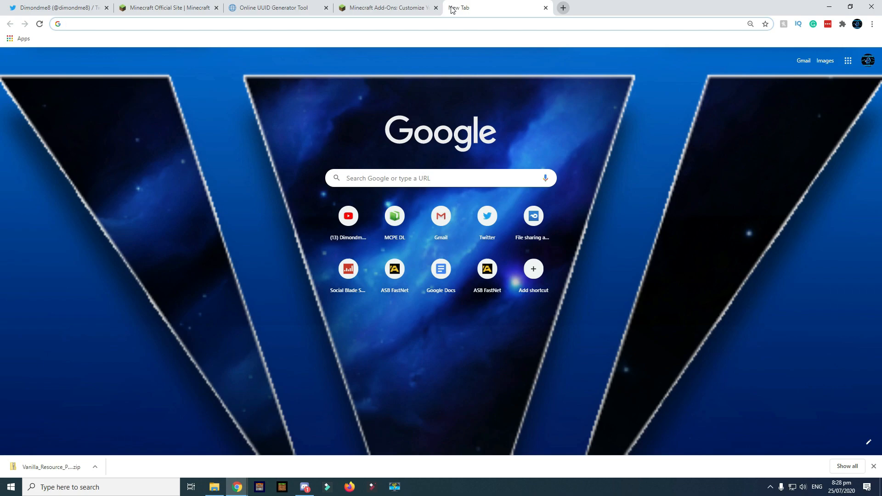
{"action": "left_click", "coordinate": [69, 8]}
{"action": "left_click", "coordinate": [465, 8]}
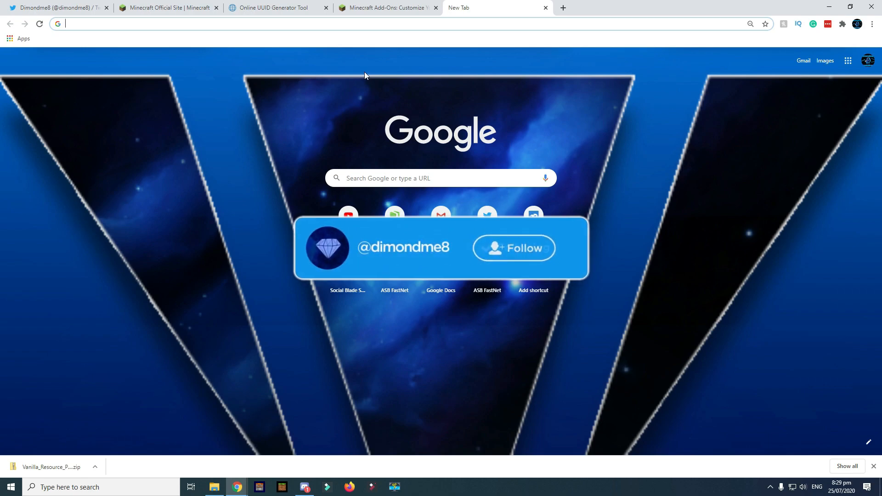
- Clear the typed address text, close the downloads bar on the Splinter Cell video, and open the account menu
{"action": "type", "text": "Anci"}
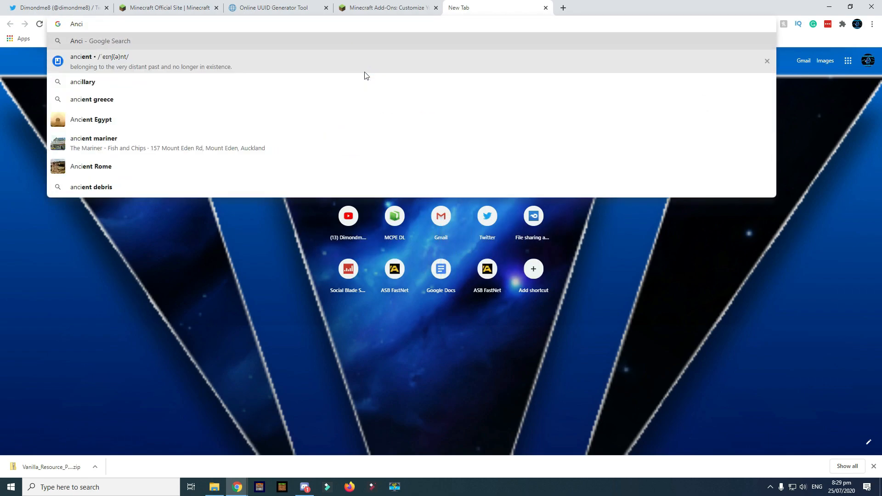
{"action": "key", "text": "Escape"}
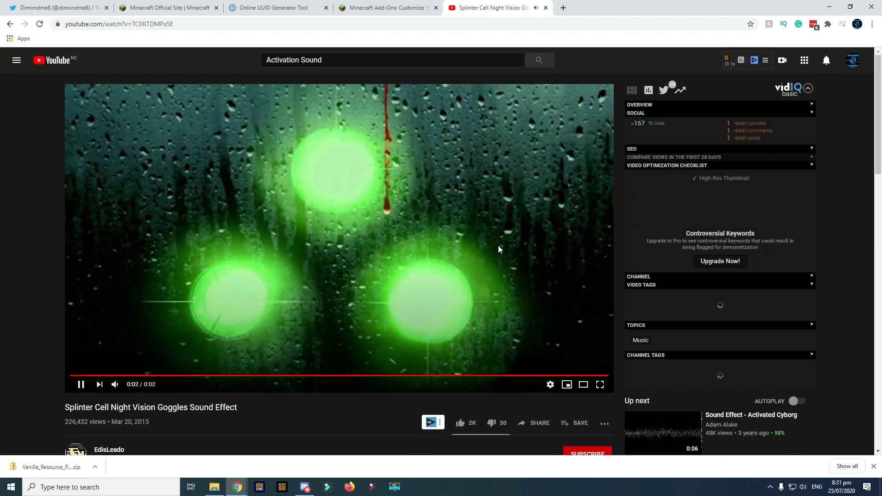
{"action": "scroll", "coordinate": [262, 429], "scroll_direction": "down", "scroll_amount": 3}
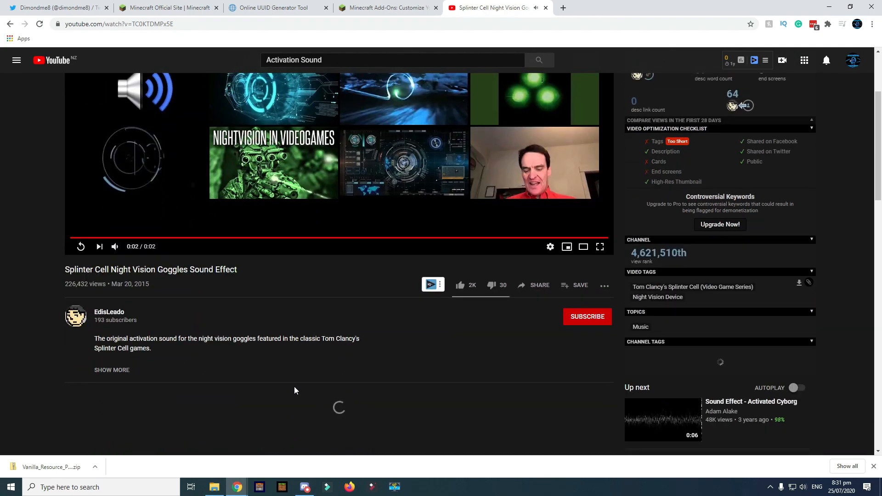
{"action": "left_click", "coordinate": [873, 466]}
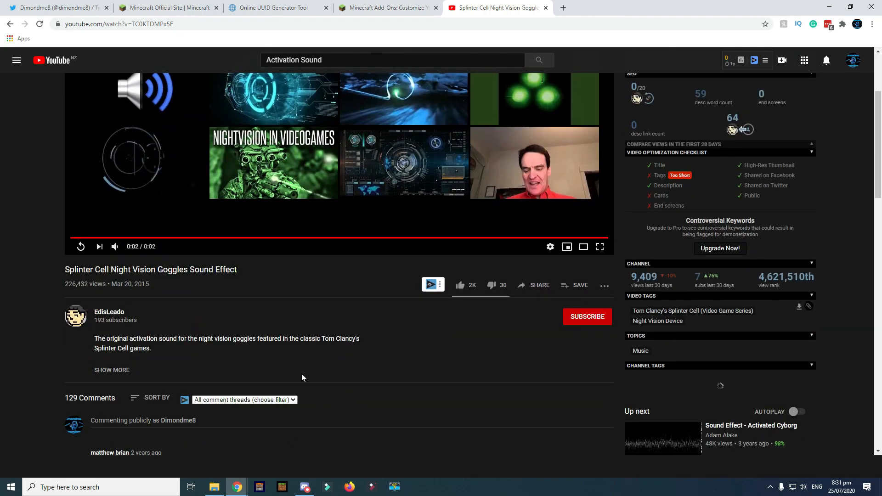
{"action": "left_click", "coordinate": [857, 63]}
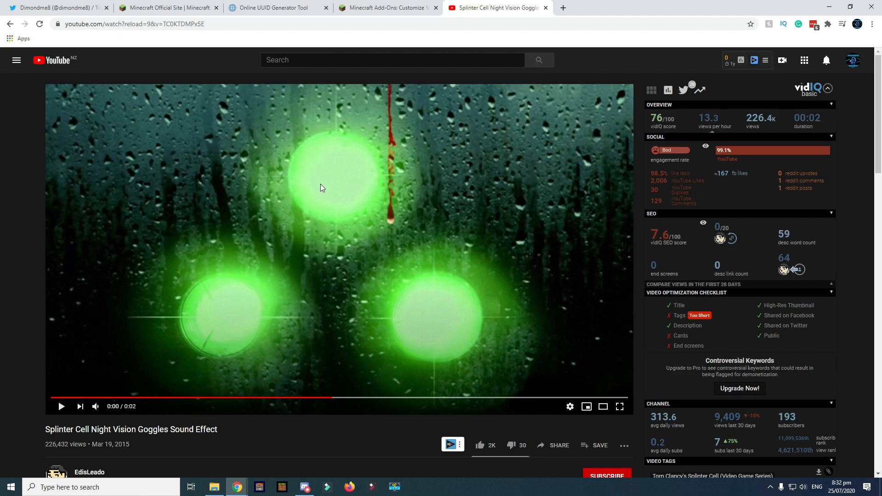
- Launch Movavi Screen Capture Studio, enable System Audio, dismiss the update notice, and start recording
{"action": "left_click", "coordinate": [395, 488]}
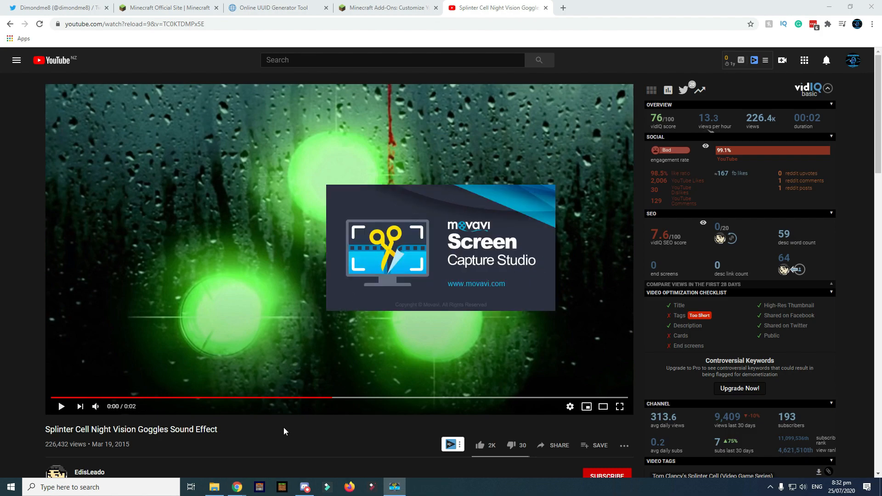
{"action": "left_click", "coordinate": [750, 472]}
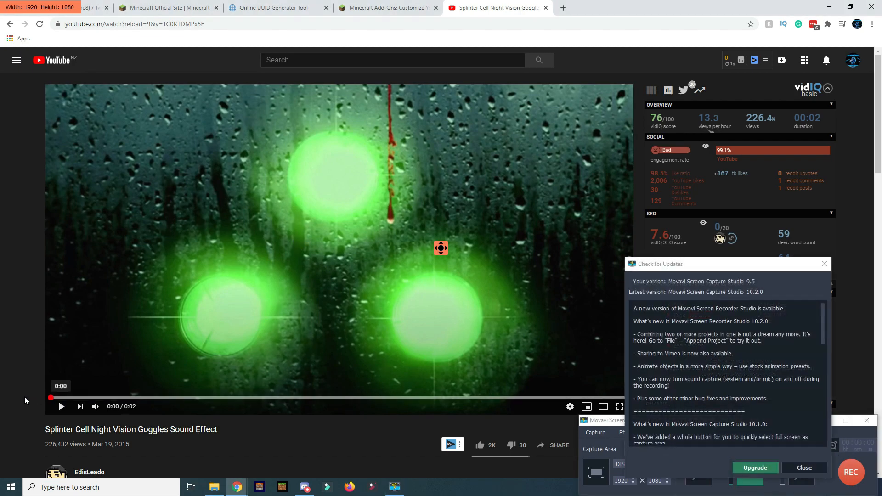
{"action": "left_click", "coordinate": [803, 468]}
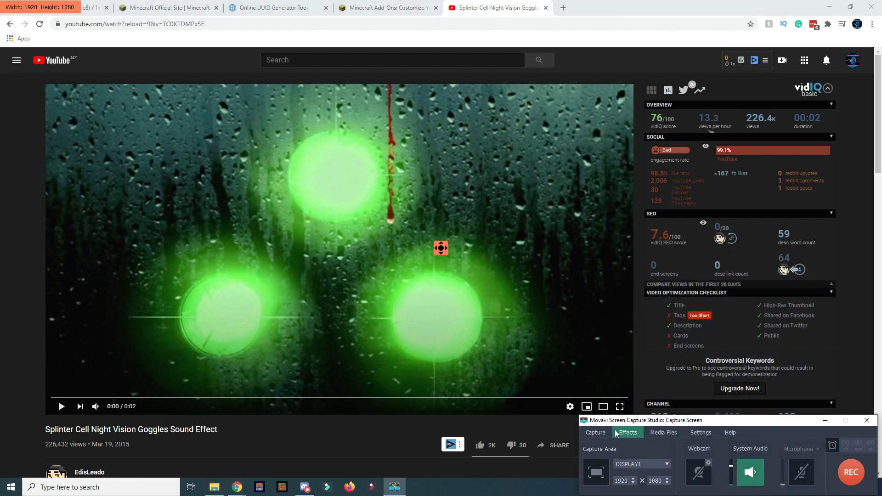
{"action": "left_click", "coordinate": [859, 478]}
- Play the sound effect video, stop recording, and show ScreenCaptureProject393.mkv in its folder
{"action": "left_click", "coordinate": [335, 299]}
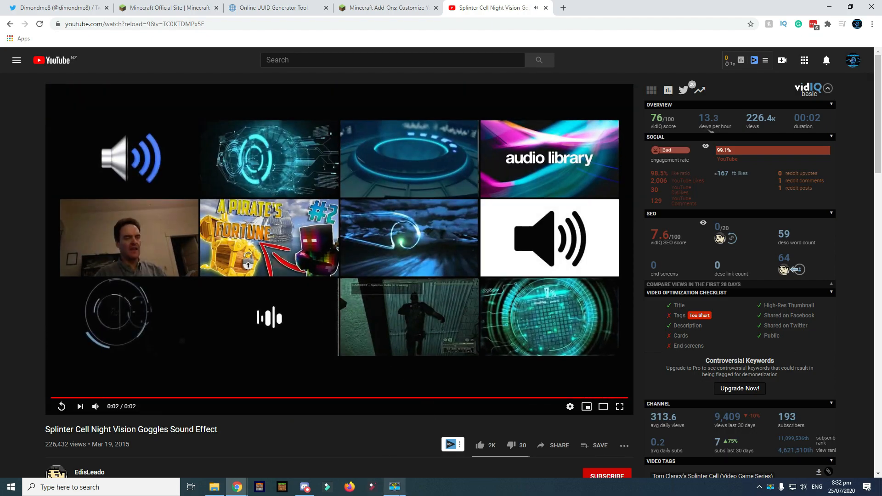
{"action": "left_click", "coordinate": [395, 487]}
{"action": "left_click", "coordinate": [852, 465]}
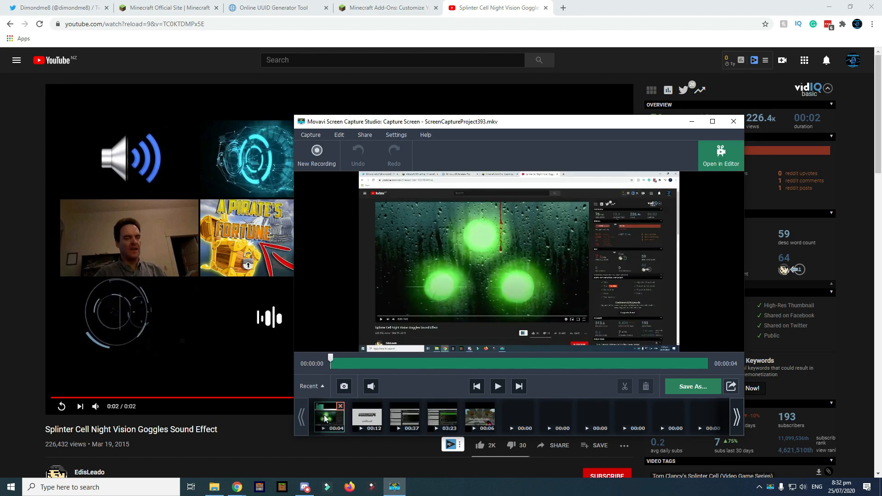
{"action": "right_click", "coordinate": [325, 414]}
{"action": "left_click", "coordinate": [352, 419]}
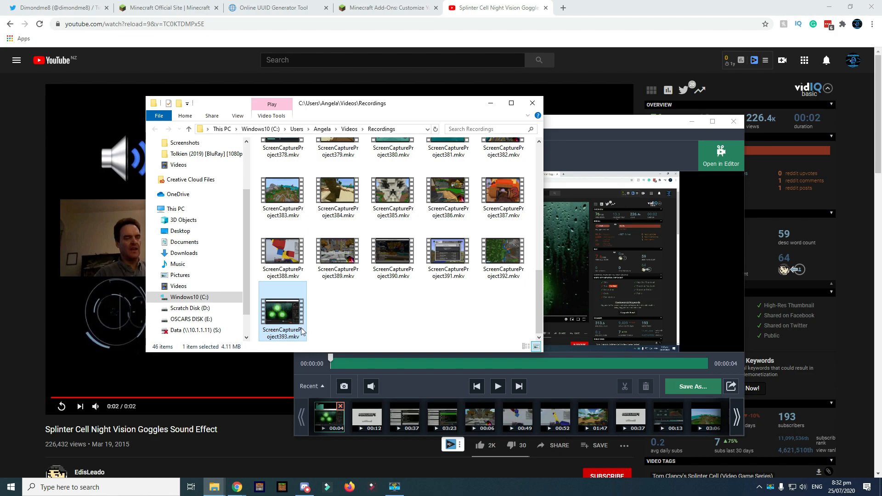
- Upload ScreenCaptureProject393.mkv from the Recordings folder to media.io's MKV-to-OGG converter and convert it
{"action": "left_click", "coordinate": [562, 6]}
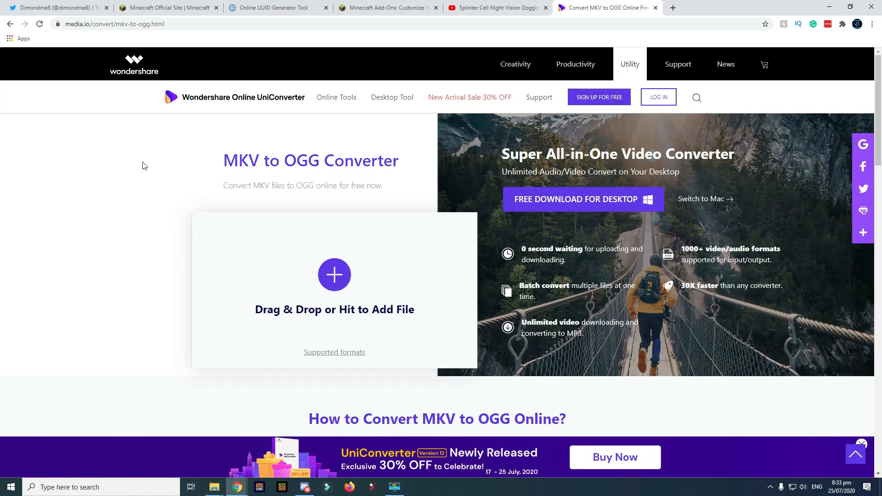
{"action": "left_click", "coordinate": [210, 489]}
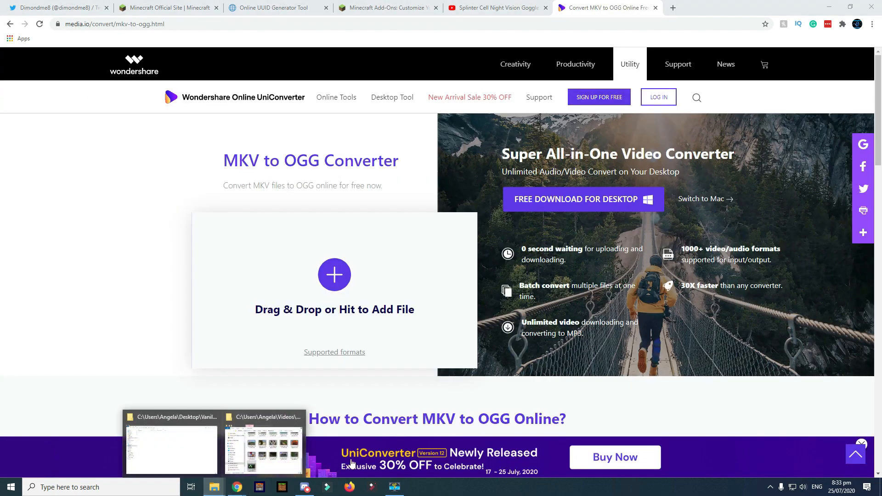
{"action": "left_click", "coordinate": [259, 448]}
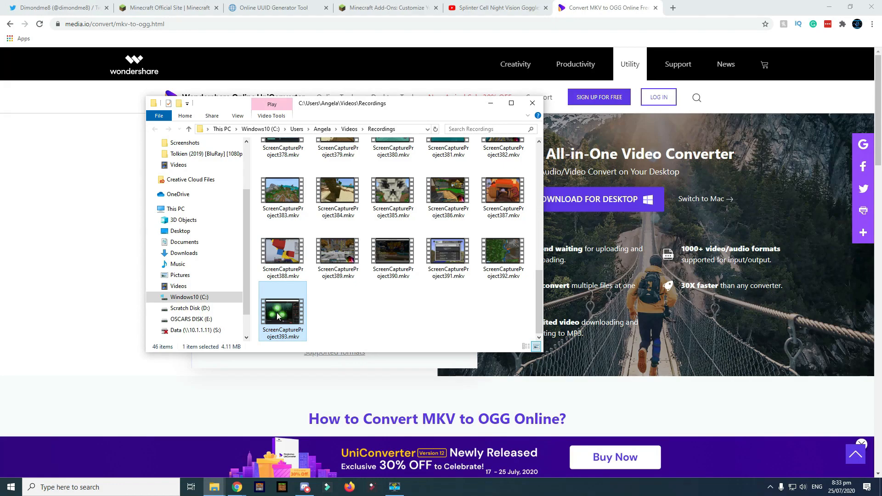
{"action": "left_click_drag", "start_coordinate": [363, 103], "coordinate": [703, 112]}
{"action": "left_click_drag", "start_coordinate": [619, 322], "coordinate": [254, 311]}
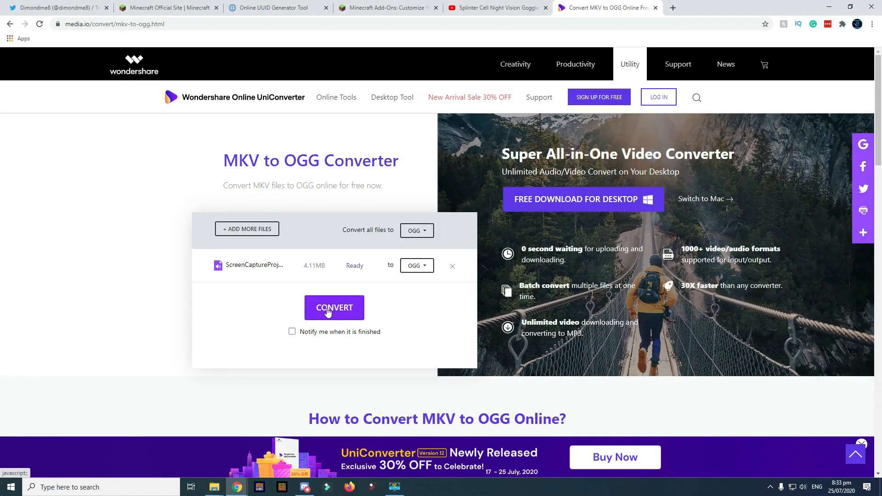
{"action": "left_click", "coordinate": [317, 313]}
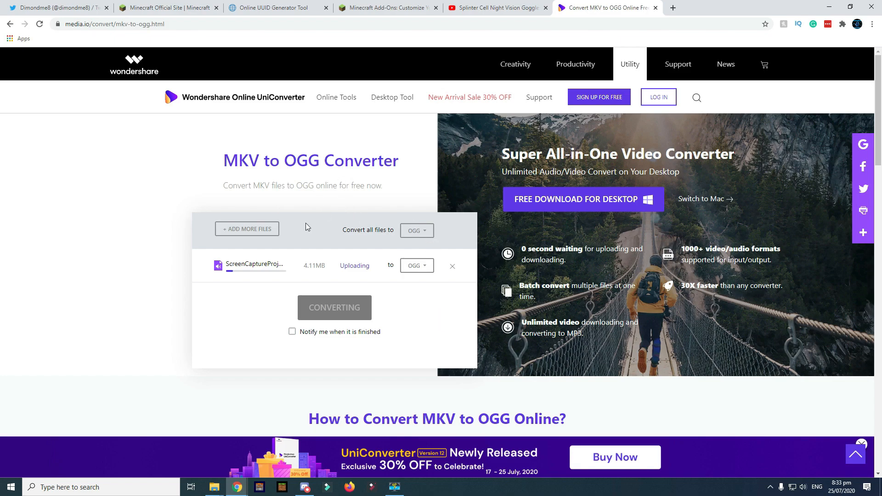
- Download the converted file and open media.io_ScreenCaptureProject393.ogg
{"action": "left_click_drag", "start_coordinate": [238, 161], "coordinate": [270, 163]}
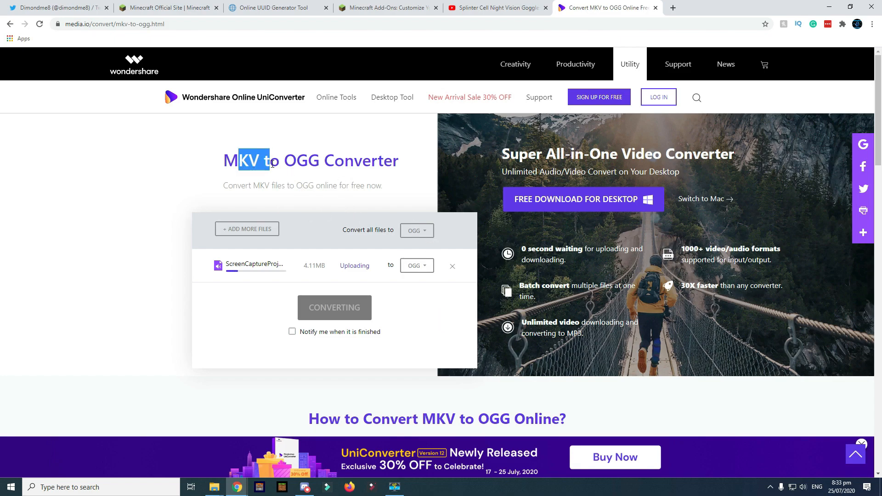
{"action": "left_click", "coordinate": [277, 164]}
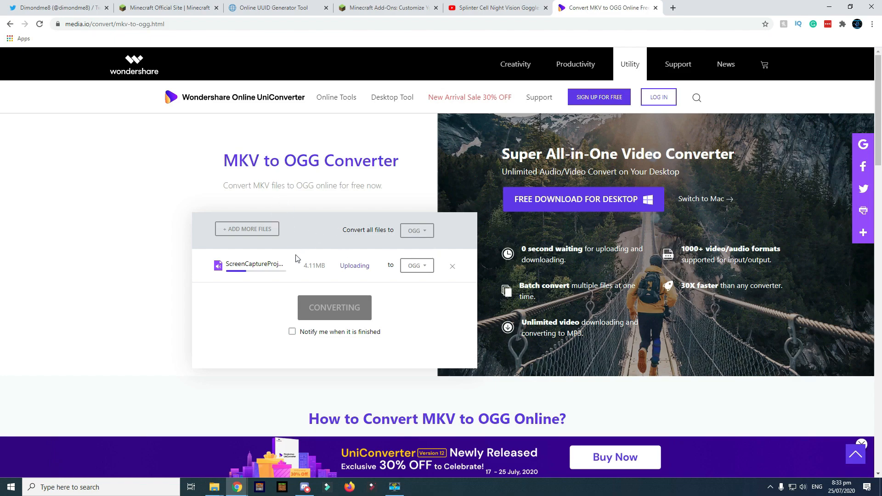
{"action": "left_click_drag", "start_coordinate": [297, 166], "coordinate": [316, 159]}
{"action": "left_click", "coordinate": [320, 162]}
{"action": "left_click", "coordinate": [316, 159]}
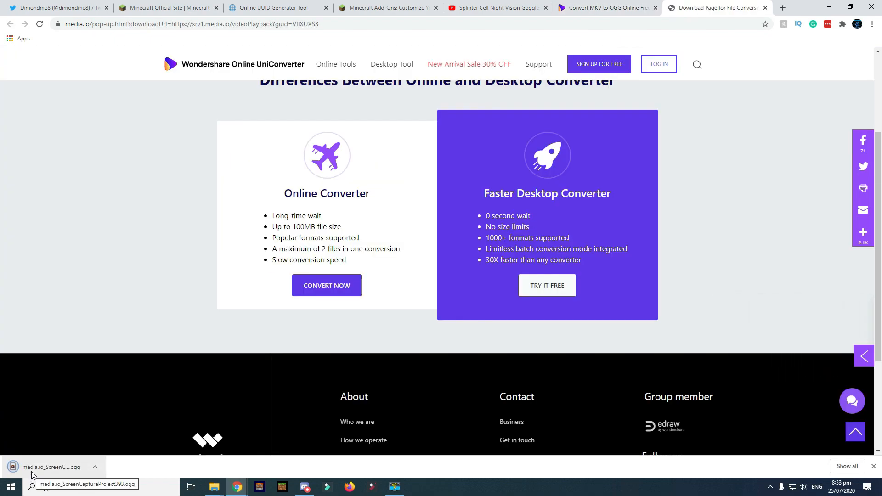
{"action": "left_click", "coordinate": [32, 472]}
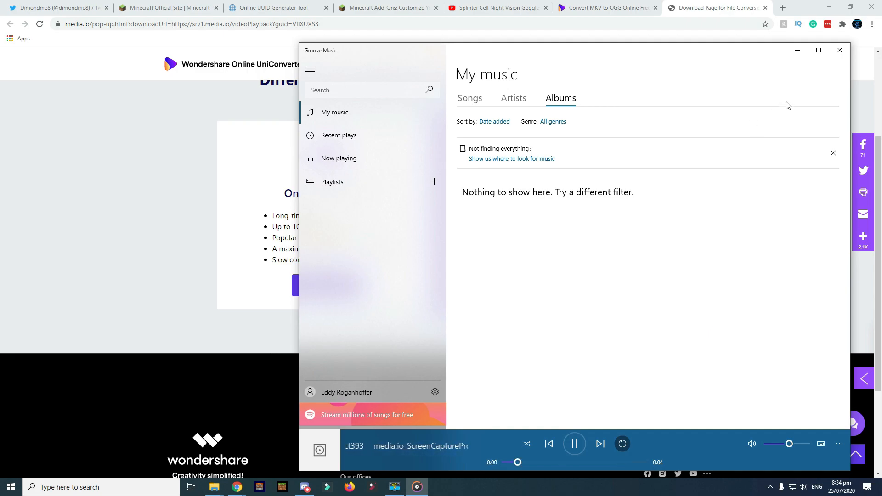
- Close Groove Music, minimize Chrome, and bring up actions for the recorded MKV file
{"action": "left_click", "coordinate": [840, 50]}
{"action": "left_click", "coordinate": [829, 7]}
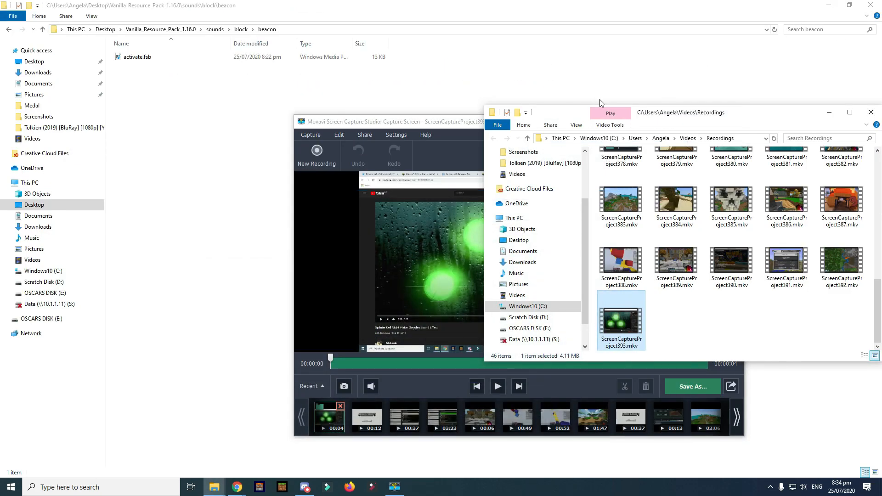
{"action": "right_click", "coordinate": [617, 314]}
{"action": "left_click", "coordinate": [214, 487]}
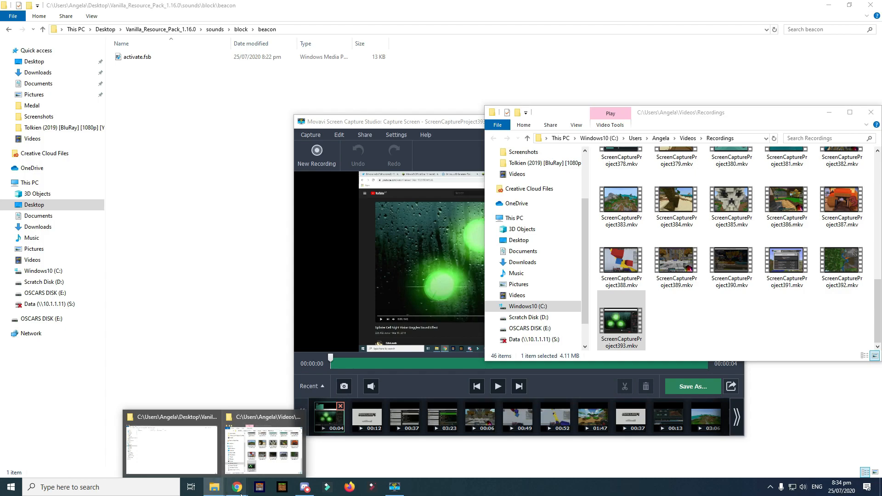
- Shrink the converter download page to a smaller window, move it up-right, and bring the beacon folder forward
{"action": "left_click", "coordinate": [275, 444]}
{"action": "left_click", "coordinate": [849, 6]}
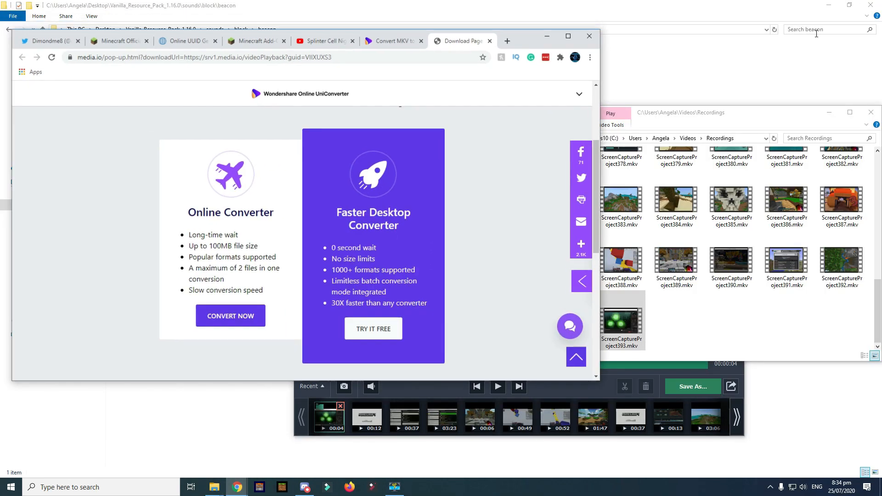
{"action": "left_click_drag", "start_coordinate": [531, 40], "coordinate": [628, 28]}
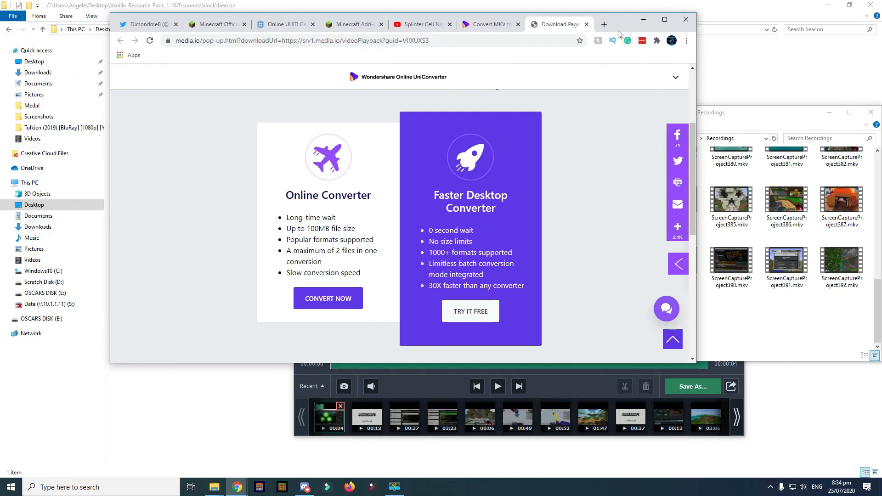
{"action": "mouse_move", "coordinate": [214, 486]}
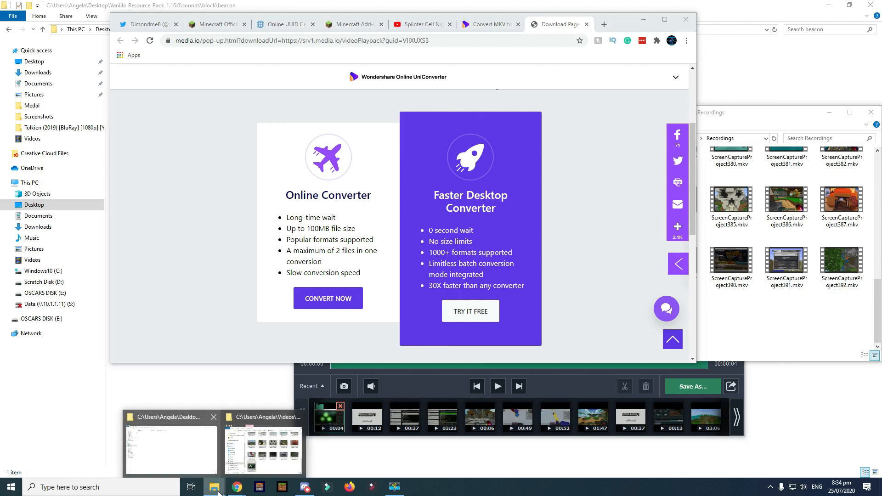
{"action": "left_click", "coordinate": [149, 456]}
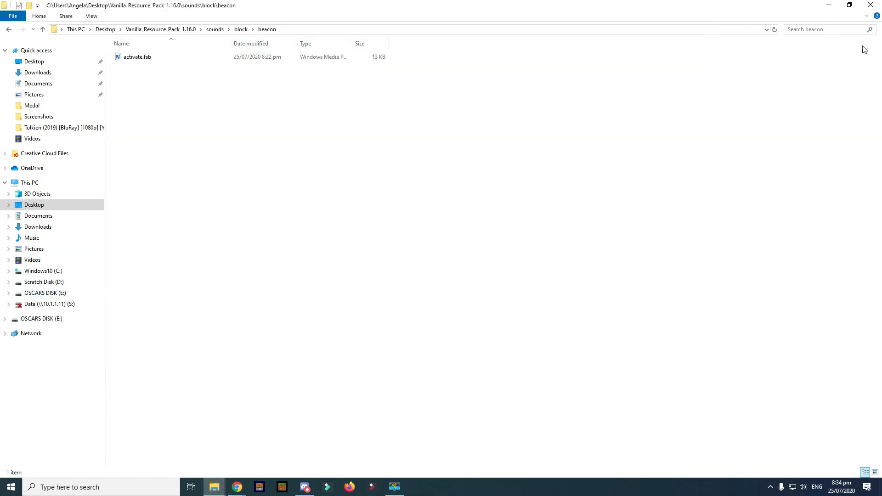
- Open Downloads in a new window and drag media.io_ScreenCaptureProject393.ogg into the beacon folder
{"action": "left_click", "coordinate": [850, 4]}
{"action": "right_click", "coordinate": [214, 486]}
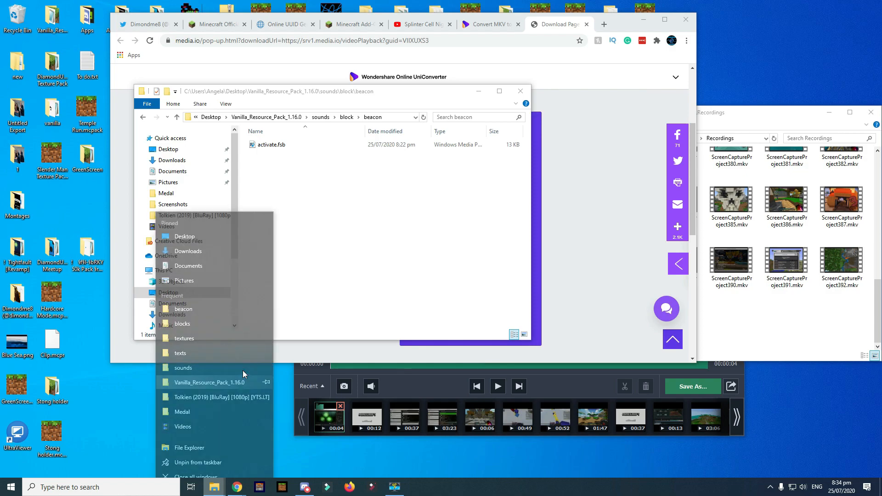
{"action": "left_click", "coordinate": [191, 243]}
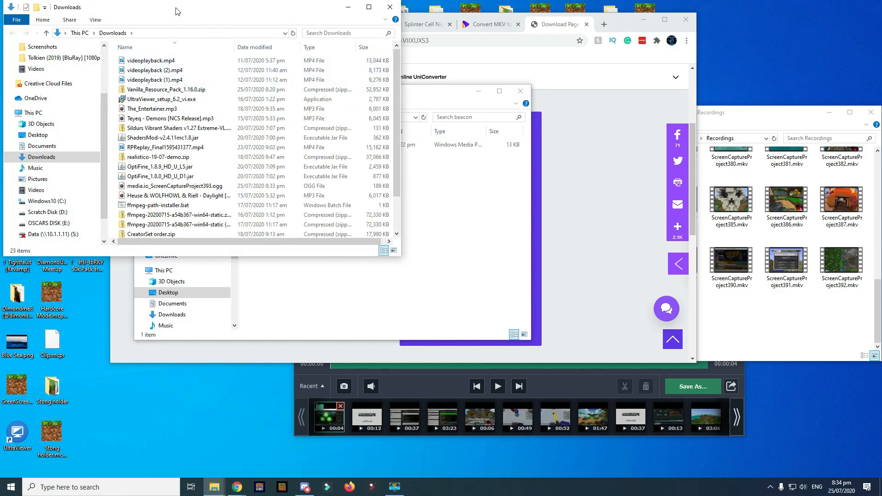
{"action": "left_click_drag", "start_coordinate": [181, 9], "coordinate": [472, 60]}
{"action": "scroll", "coordinate": [551, 202], "scroll_direction": "down", "scroll_amount": 2}
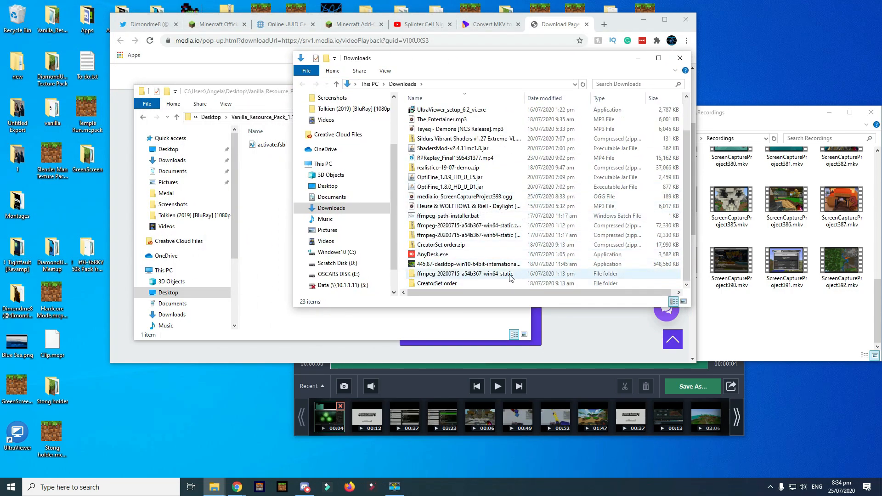
{"action": "scroll", "coordinate": [551, 271], "scroll_direction": "up", "scroll_amount": 1}
{"action": "scroll", "coordinate": [482, 204], "scroll_direction": "down", "scroll_amount": 1}
{"action": "left_click", "coordinate": [502, 198]}
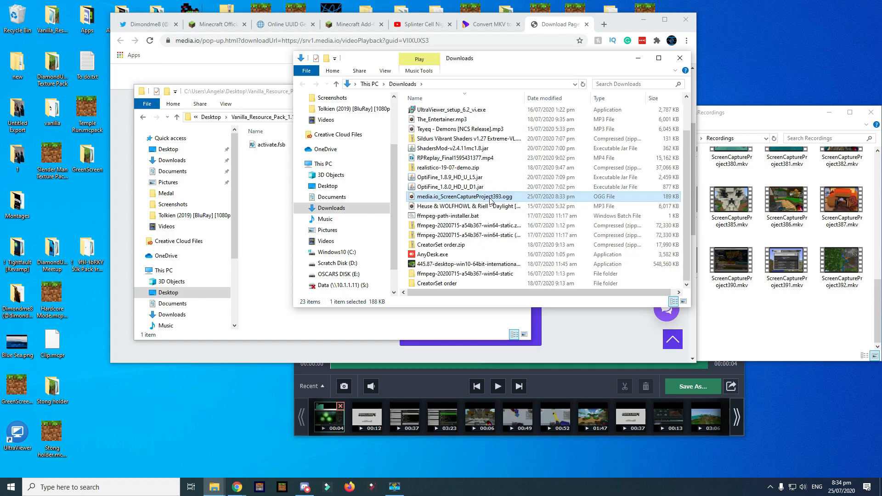
{"action": "left_click_drag", "start_coordinate": [503, 197], "coordinate": [258, 195]}
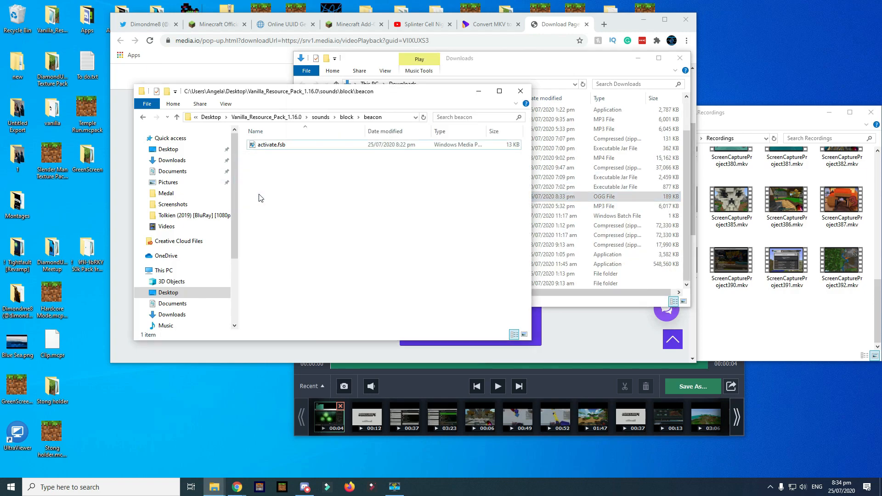
- Maximize the beacon folder and delete the original activate.fsb
{"action": "left_click", "coordinate": [635, 60]}
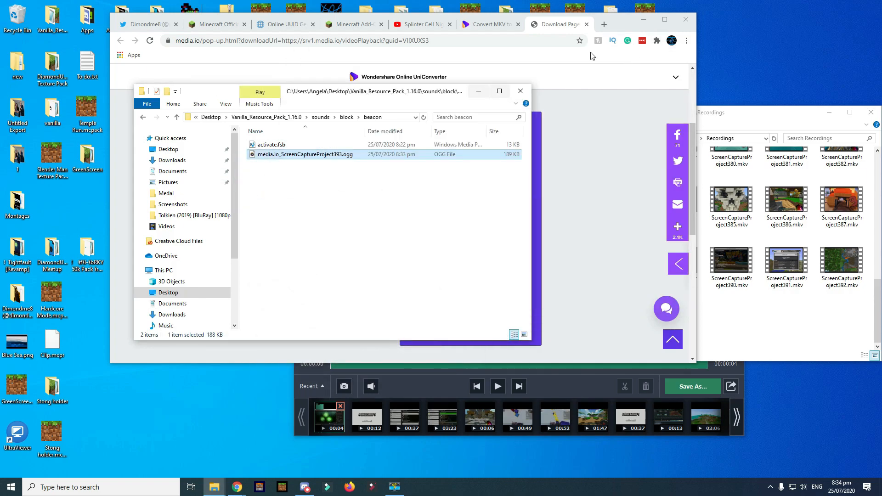
{"action": "left_click", "coordinate": [499, 91]}
{"action": "double_click", "coordinate": [138, 57]}
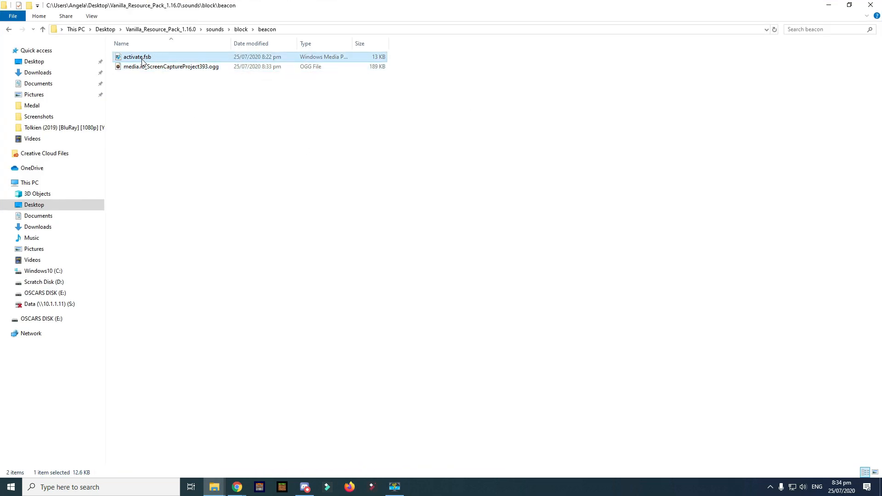
{"action": "right_click", "coordinate": [142, 57]}
{"action": "left_click", "coordinate": [176, 255]}
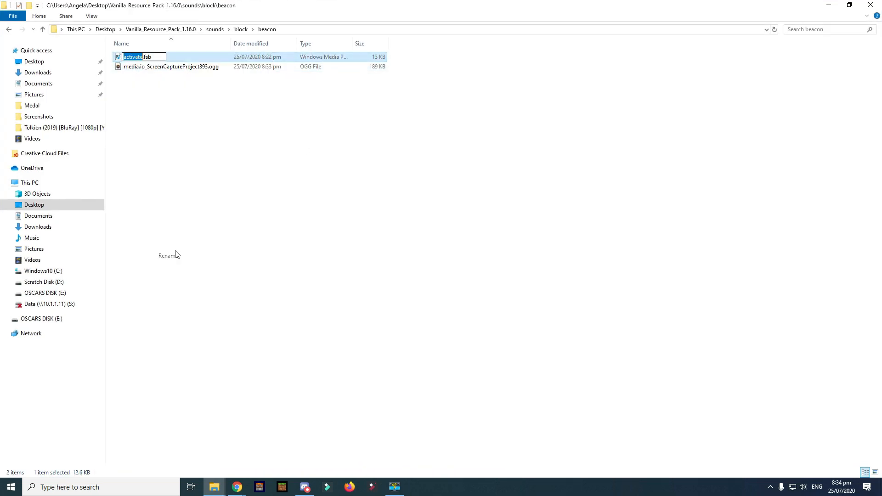
{"action": "left_click", "coordinate": [196, 87]}
{"action": "left_click", "coordinate": [182, 58]}
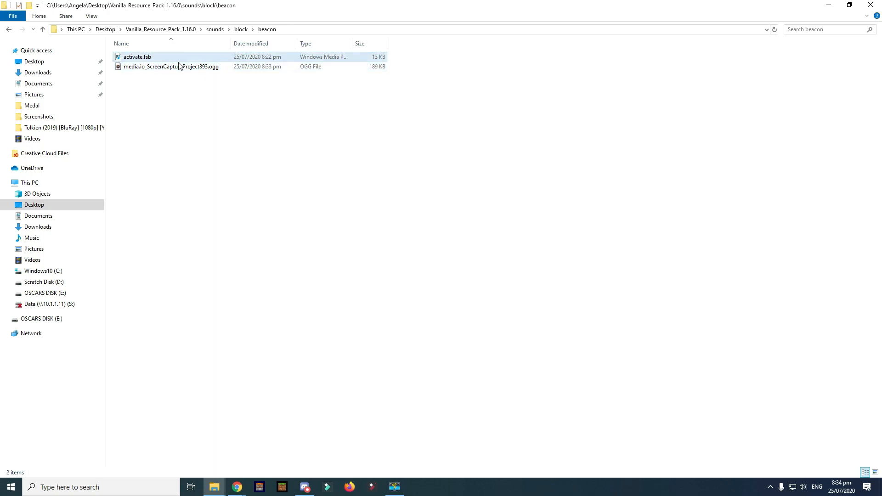
{"action": "key", "text": "Delete"}
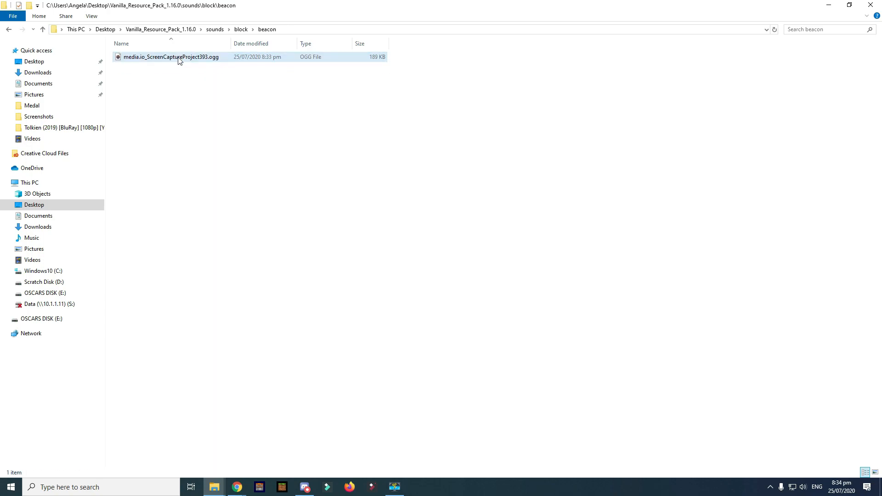
- Rename the OGG to activate.ogg and return to the Vanilla_Resource_Pack_1.16.0 folder
{"action": "right_click", "coordinate": [173, 58]}
{"action": "left_click", "coordinate": [214, 269]}
{"action": "type", "text": "activate"}
{"action": "left_click", "coordinate": [271, 216]}
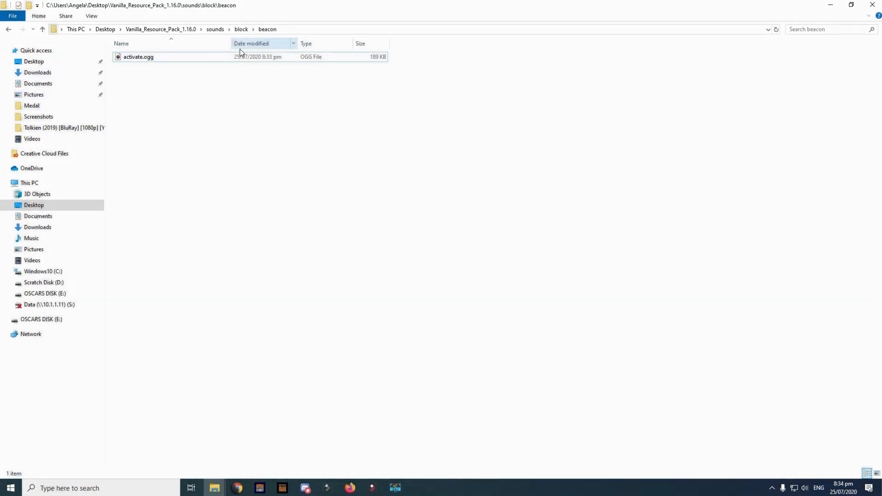
{"action": "left_click", "coordinate": [167, 30]}
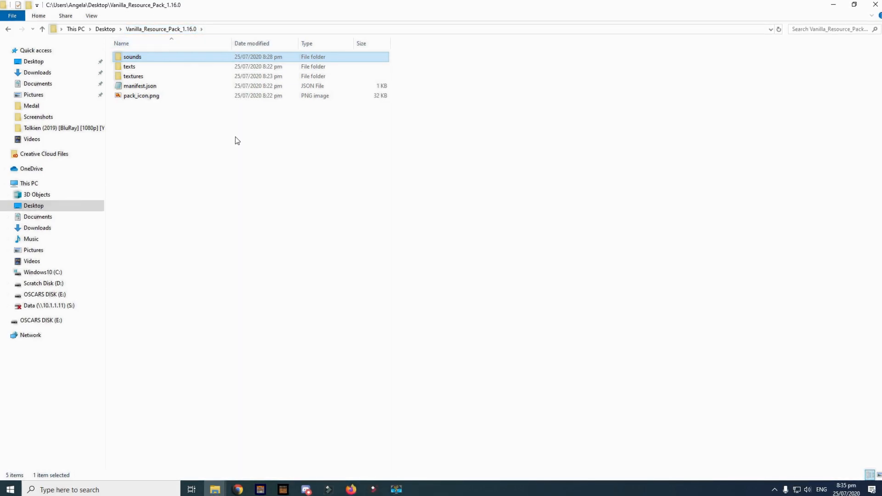
- Open manifest.json in Notepad and replace the Vanilla Resource Pack name with the new Test Texture name
{"action": "double_click", "coordinate": [145, 87]}
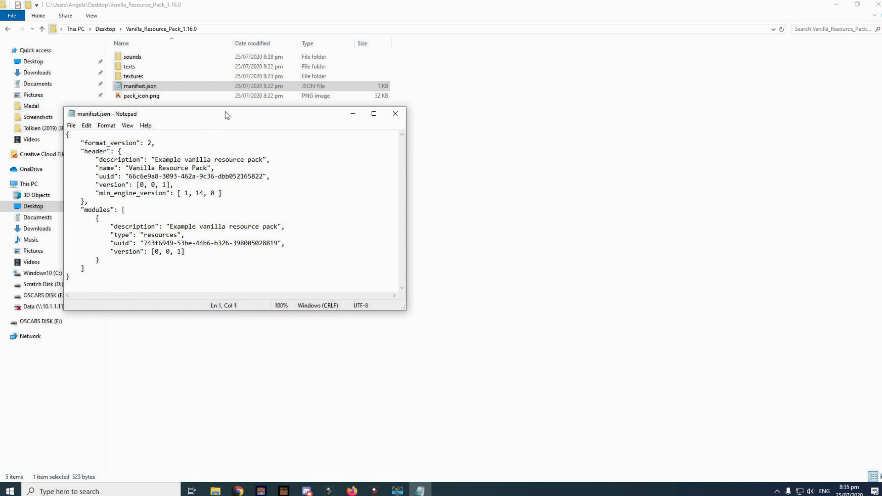
{"action": "left_click_drag", "start_coordinate": [225, 115], "coordinate": [502, 86]}
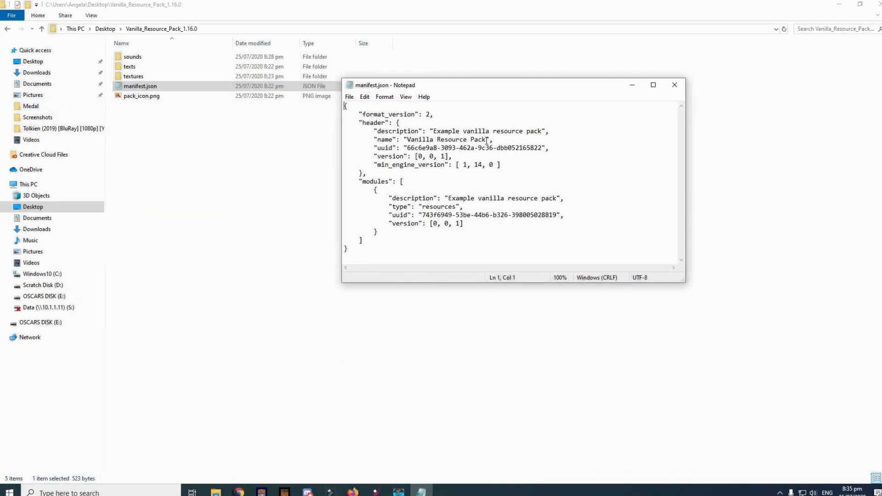
{"action": "left_click_drag", "start_coordinate": [441, 143], "coordinate": [409, 138]}
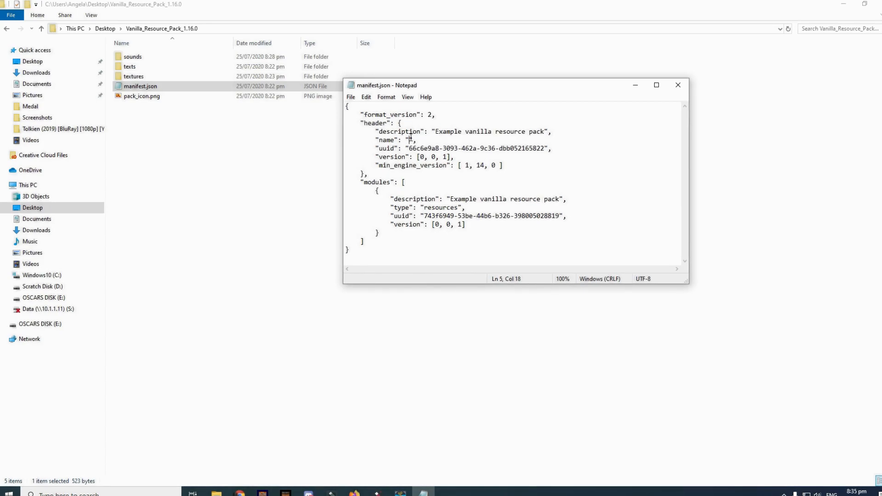
{"action": "type", "text": "Sub"}
{"action": "type", "text": "Tes"}
{"action": "type", "text": "t Textur"}
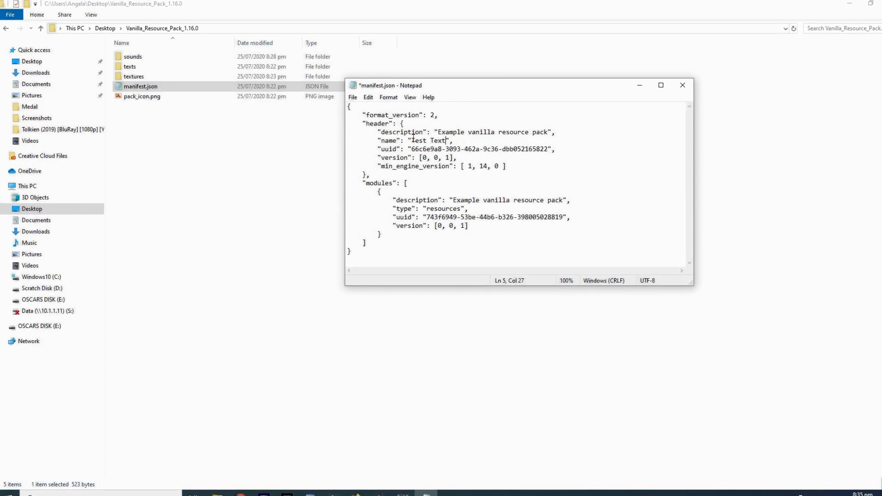
{"action": "type", "text": "e pack by DI"}
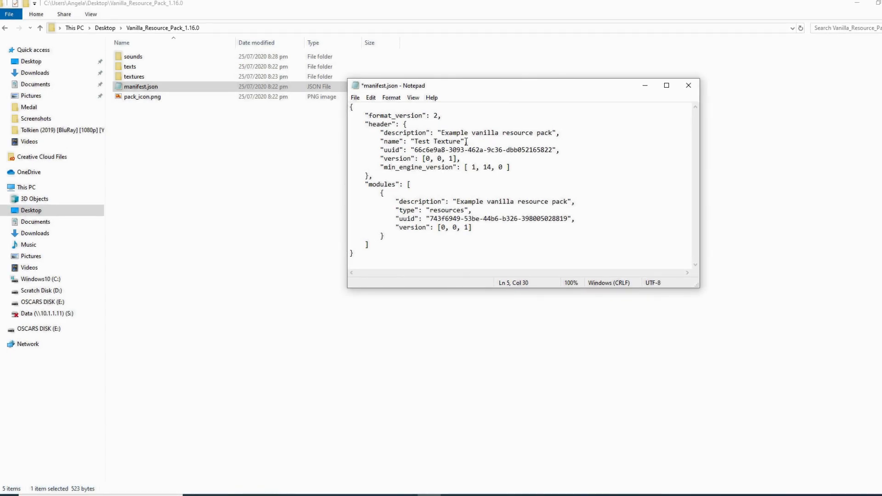
- Replace the example description with the creator credit and select the header uuid value
{"action": "left_click_drag", "start_coordinate": [554, 132], "coordinate": [446, 131]}
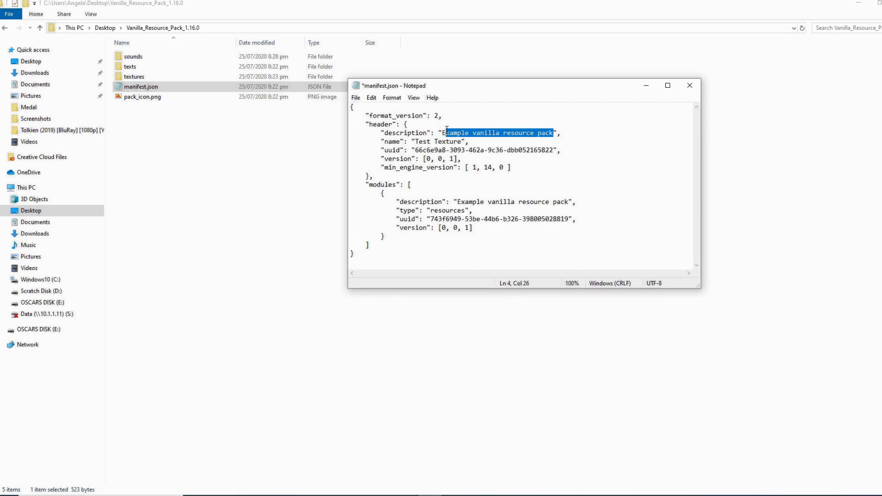
{"action": "key", "text": "BackSpace"}
{"action": "type", "text": "y Dimondme8"}
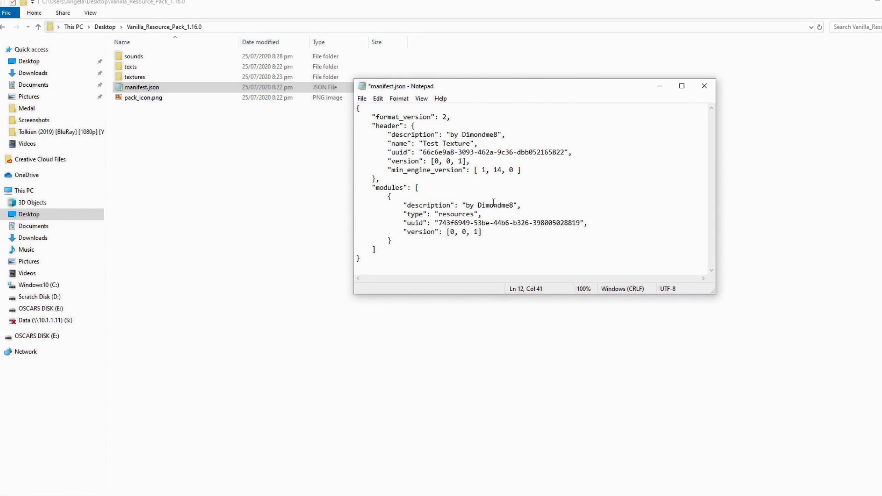
{"action": "left_click_drag", "start_coordinate": [434, 144], "coordinate": [431, 144]}
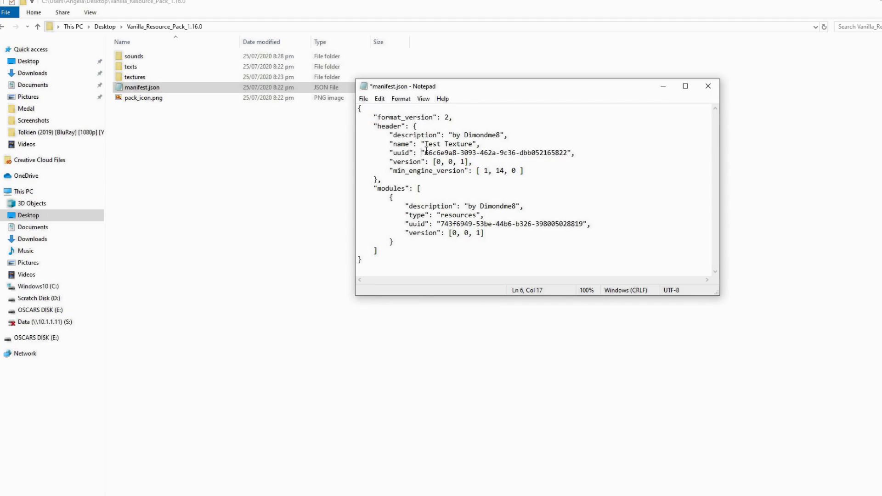
{"action": "left_click_drag", "start_coordinate": [426, 152], "coordinate": [444, 156]}
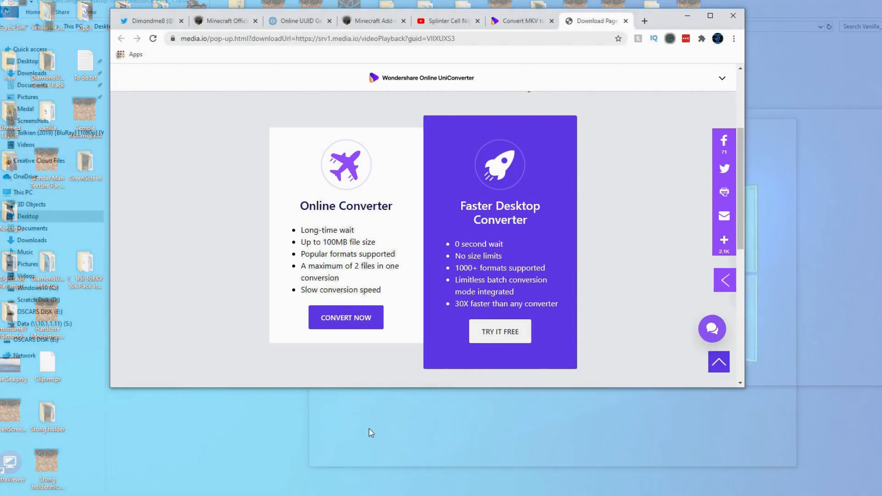
- Close the Download Page, MKV-to-OGG and YouTube tabs, then copy the generated Version 4 UUID
{"action": "left_click", "coordinate": [301, 466]}
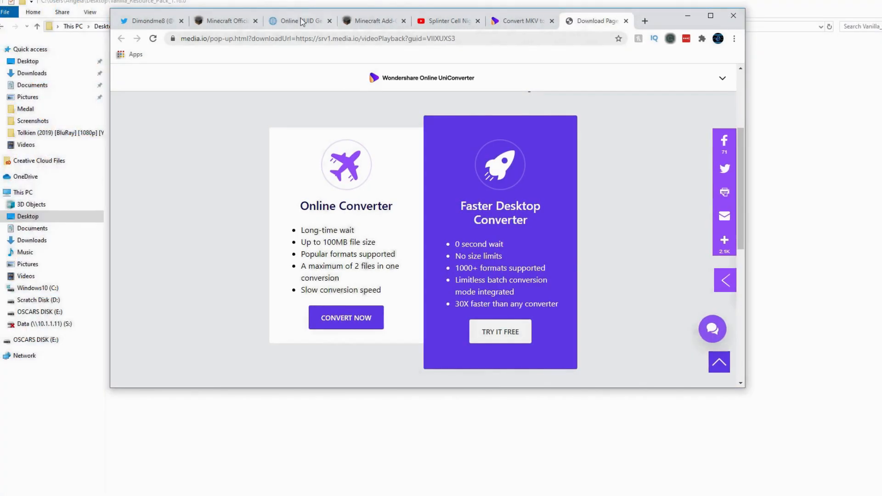
{"action": "left_click", "coordinate": [626, 21]}
{"action": "left_click", "coordinate": [627, 20]}
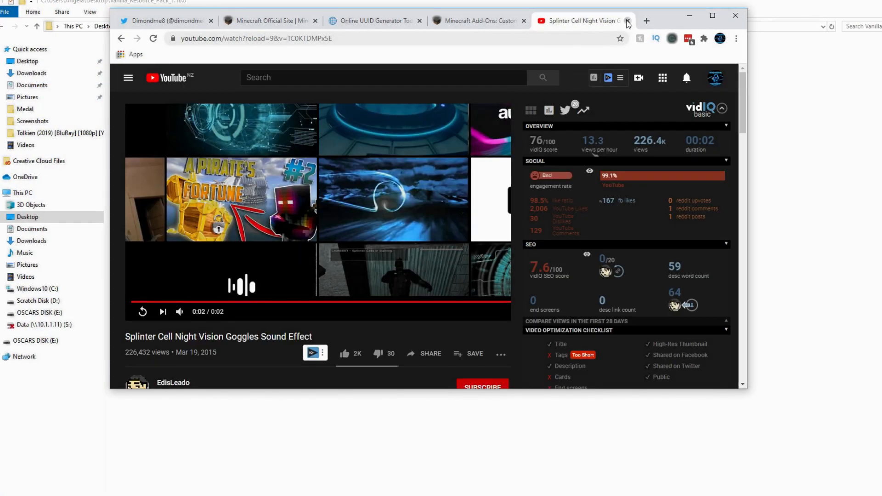
{"action": "left_click", "coordinate": [626, 20]}
{"action": "left_click", "coordinate": [415, 26]}
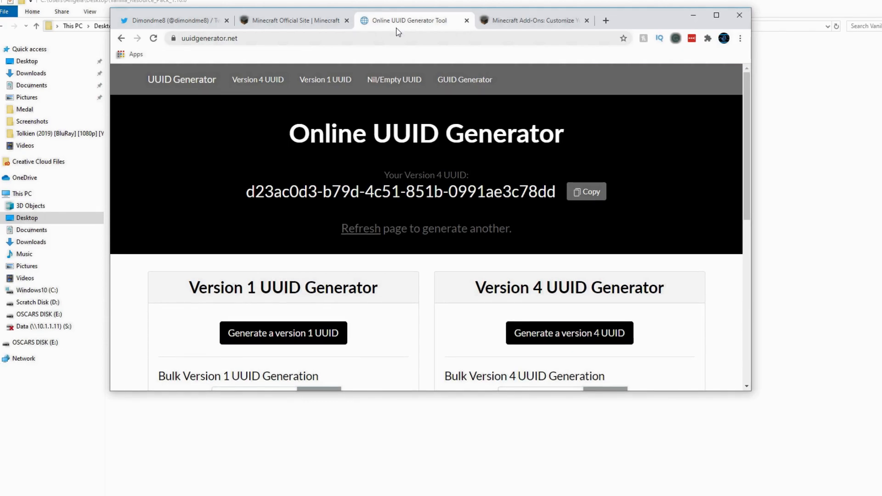
{"action": "left_click", "coordinate": [592, 193]}
{"action": "left_click", "coordinate": [859, 195]}
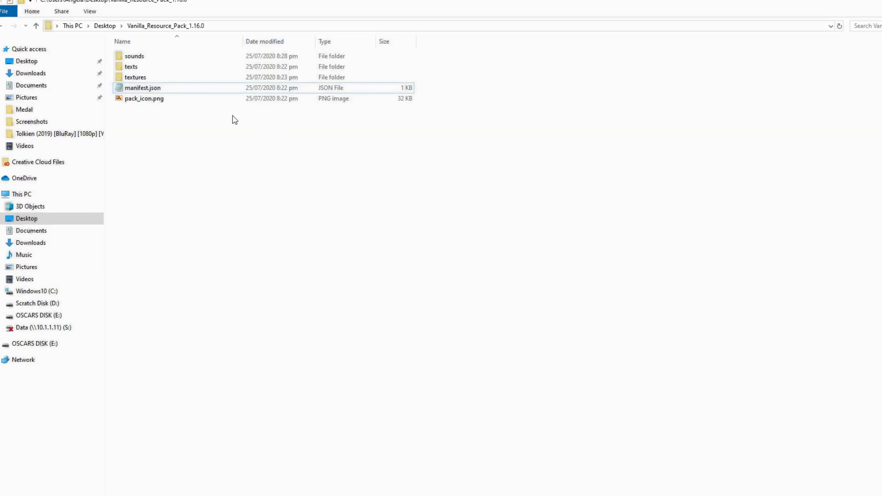
- Copy a new UUID from the generator and paste it over the module uuid in manifest.json
{"action": "left_click", "coordinate": [420, 495]}
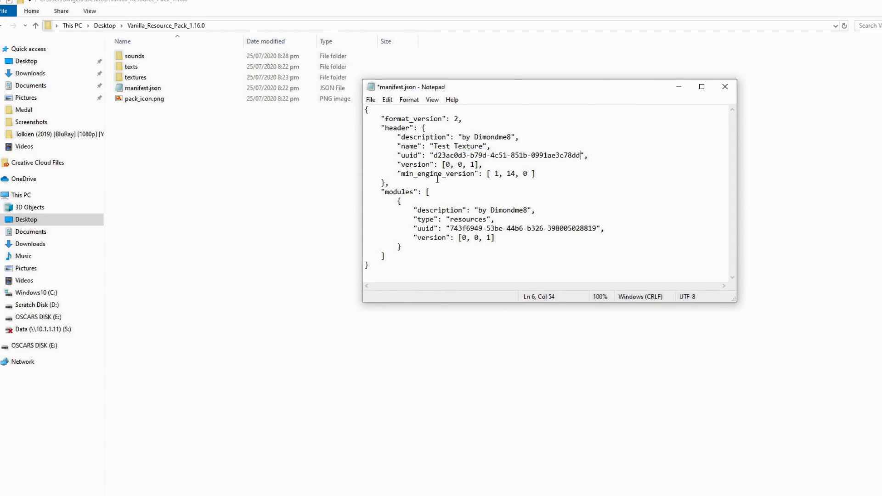
{"action": "key", "text": "alt+Tab"}
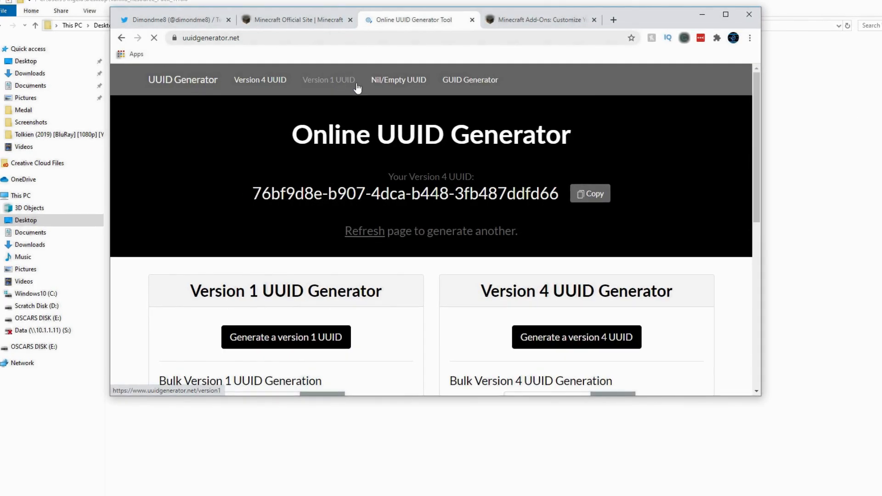
{"action": "left_click", "coordinate": [590, 193]}
{"action": "key", "text": "alt+Tab"}
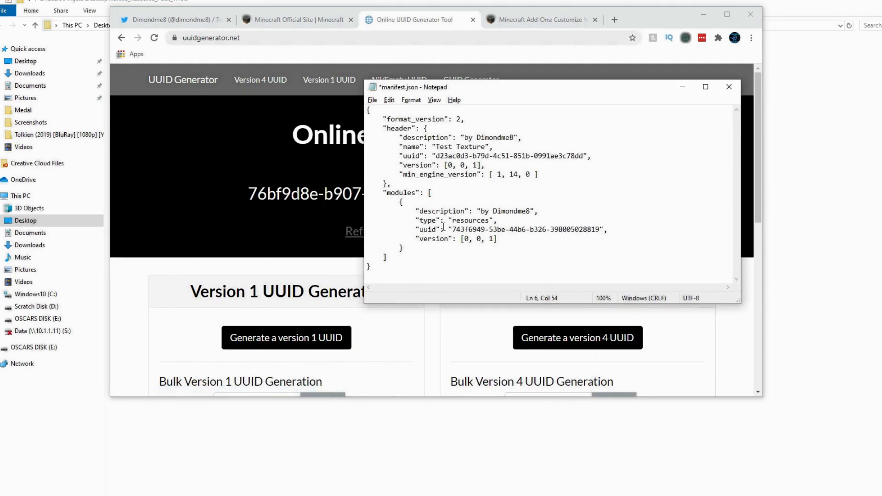
{"action": "left_click_drag", "start_coordinate": [452, 230], "coordinate": [602, 229]}
{"action": "key", "text": "ctrl+v"}
- Save manifest.json and close Notepad
{"action": "key", "text": "ctrl+s"}
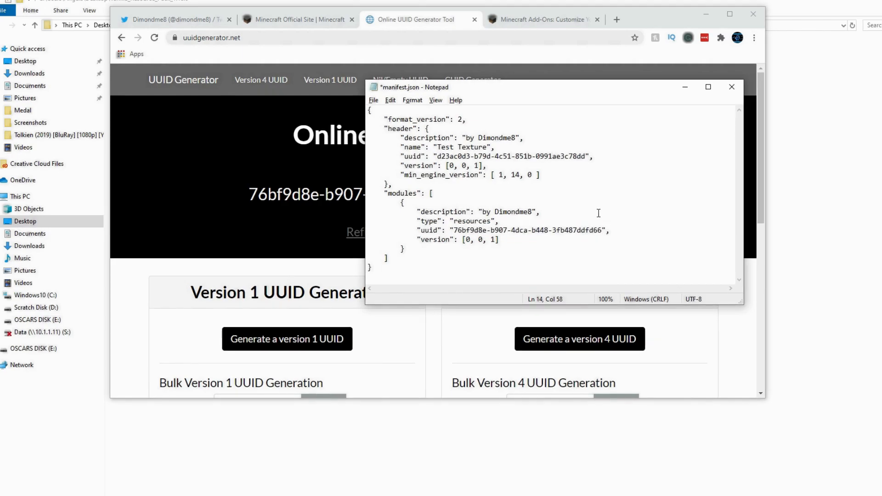
{"action": "left_click", "coordinate": [391, 100]}
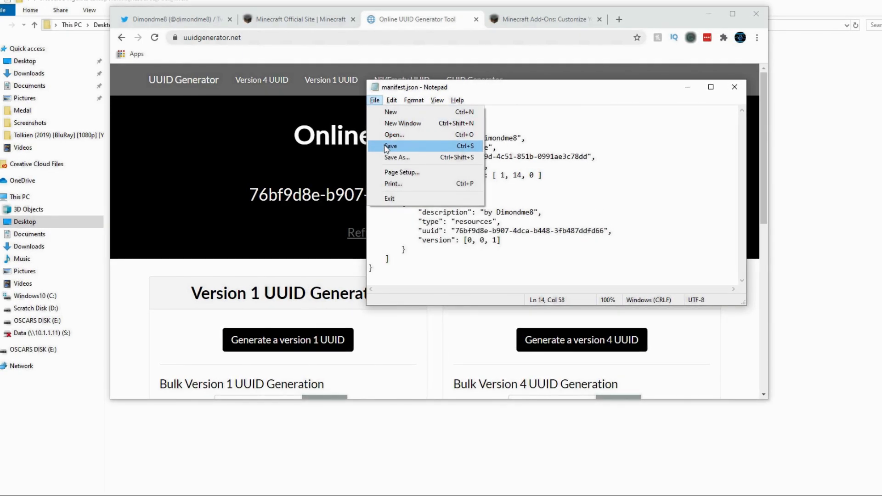
{"action": "left_click", "coordinate": [642, 154]}
{"action": "left_click", "coordinate": [736, 87]}
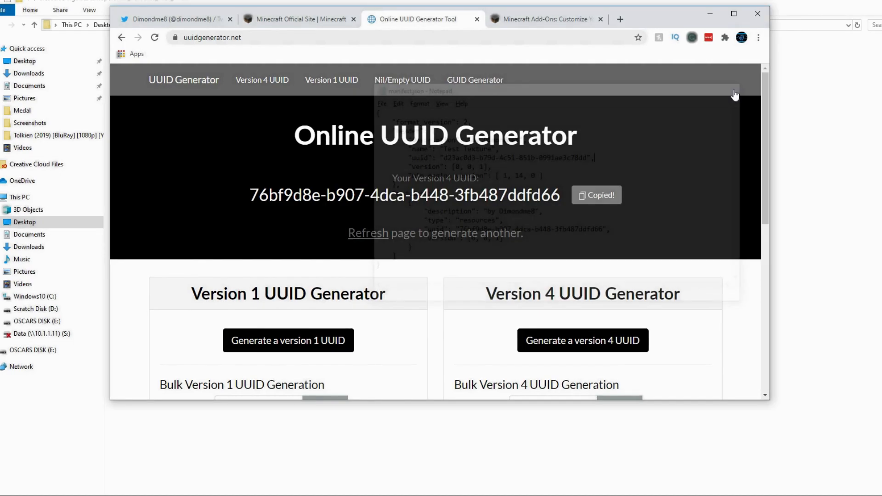
{"action": "left_click", "coordinate": [855, 181]}
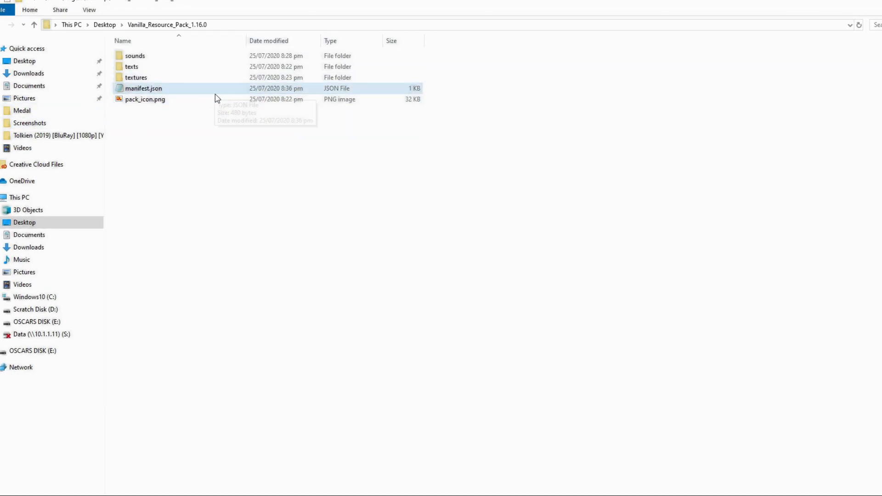
- View the current pack icon, then drag 3.PNG from Pictures into the resource pack folder
{"action": "double_click", "coordinate": [193, 99]}
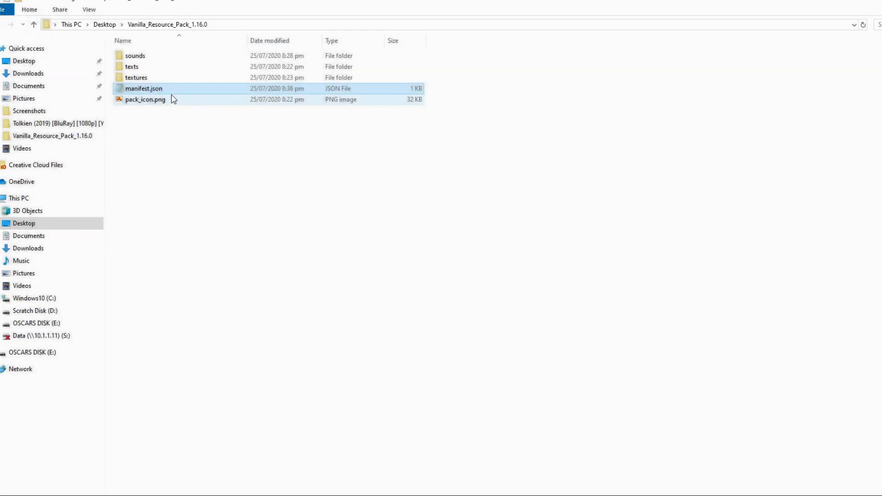
{"action": "left_click", "coordinate": [160, 100]}
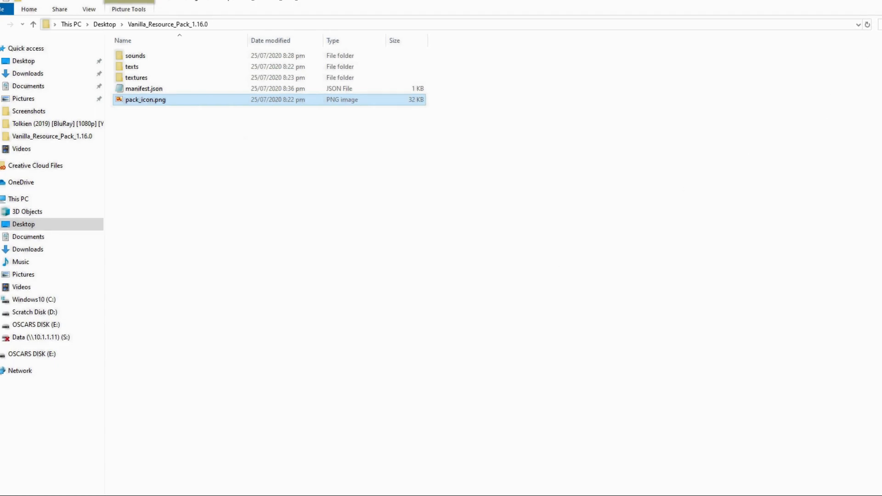
{"action": "mouse_move", "coordinate": [229, 495]}
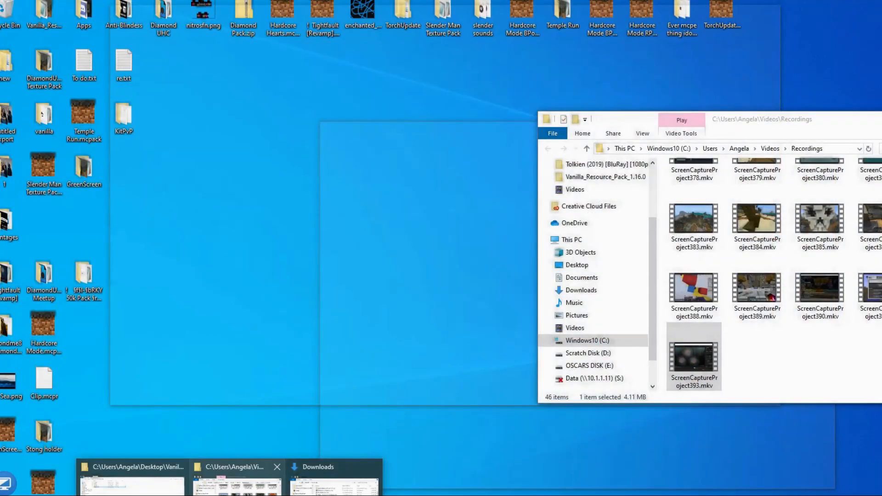
{"action": "mouse_move", "coordinate": [320, 494]}
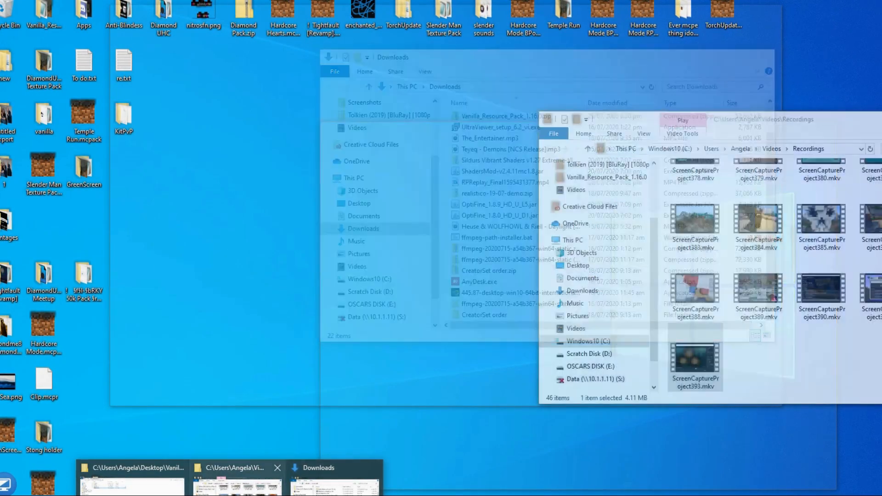
{"action": "left_click", "coordinate": [237, 484]}
{"action": "left_click", "coordinate": [580, 317]}
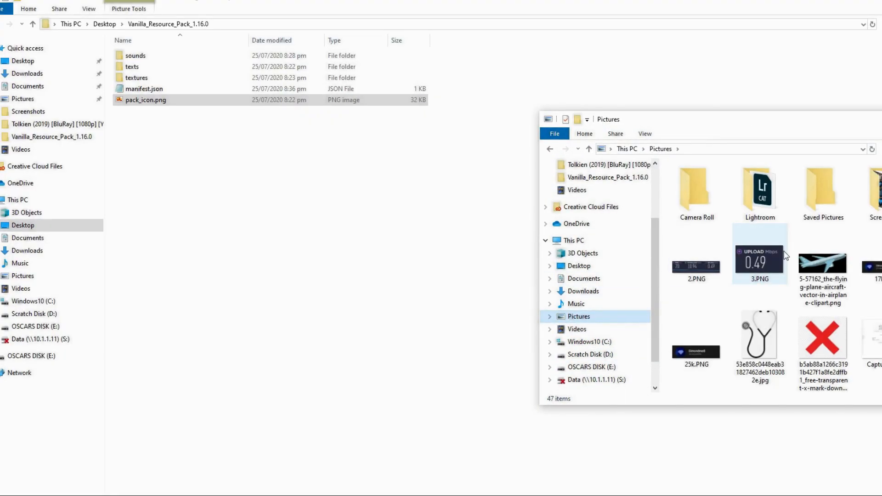
{"action": "left_click_drag", "start_coordinate": [761, 261], "coordinate": [347, 232]}
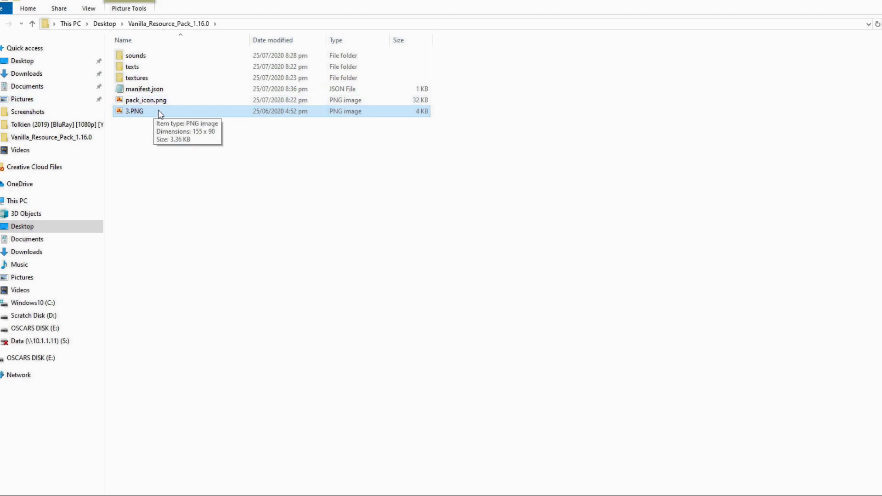
- Delete the old pack_icon.png from the resource pack folder
{"action": "left_click", "coordinate": [172, 102]}
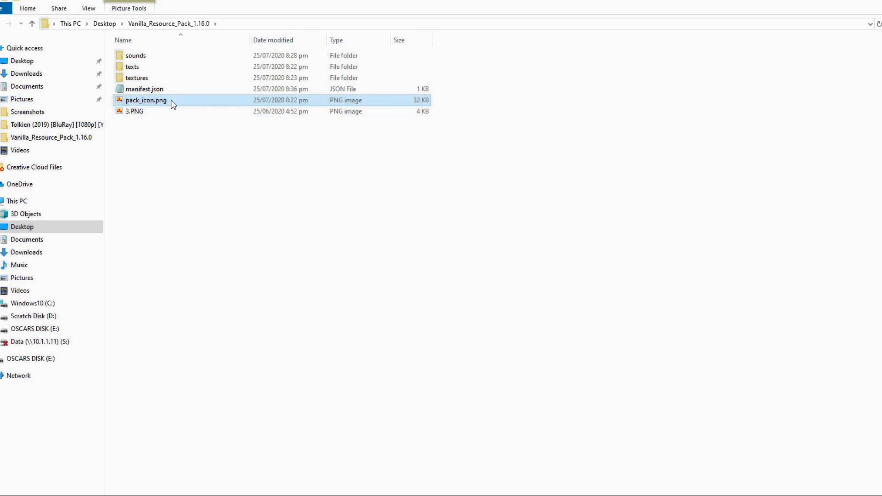
{"action": "right_click", "coordinate": [174, 103]}
{"action": "left_click", "coordinate": [229, 420]}
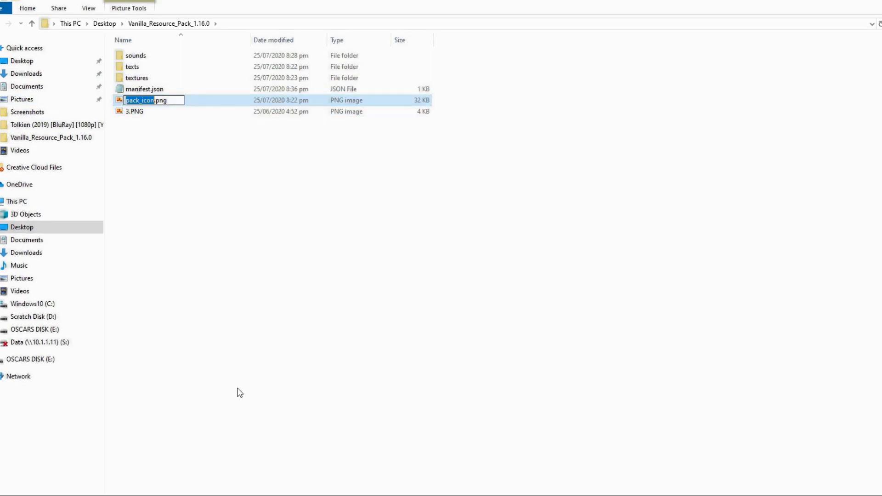
{"action": "left_click", "coordinate": [205, 104]}
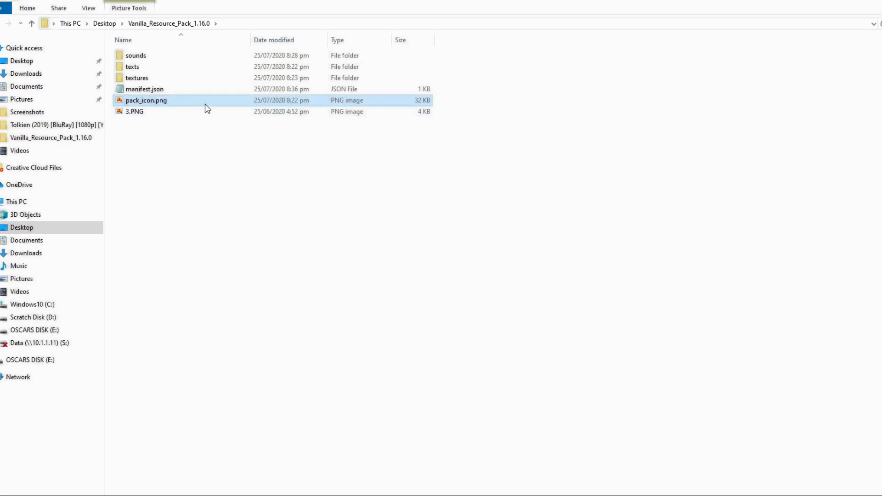
{"action": "key", "text": "Delete"}
- Rename 3.PNG to pack_icon.PNG
{"action": "right_click", "coordinate": [163, 102]}
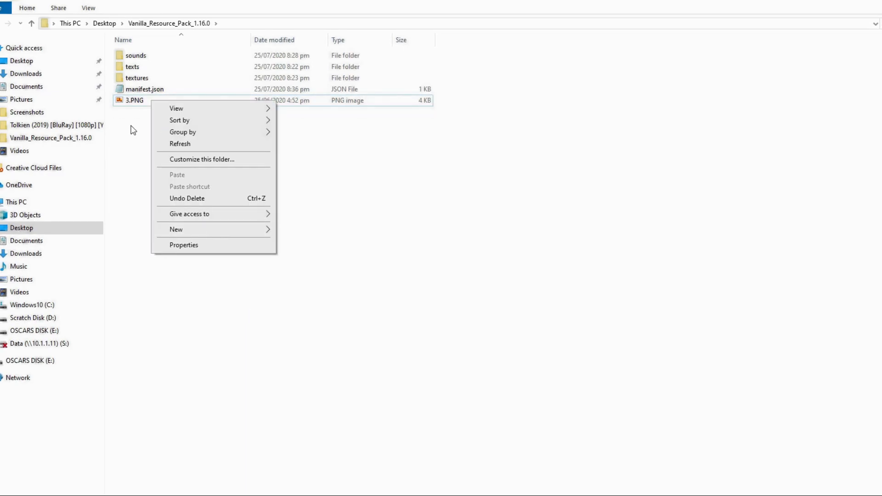
{"action": "left_click", "coordinate": [137, 101]}
{"action": "right_click", "coordinate": [137, 101]}
{"action": "left_click", "coordinate": [178, 420]}
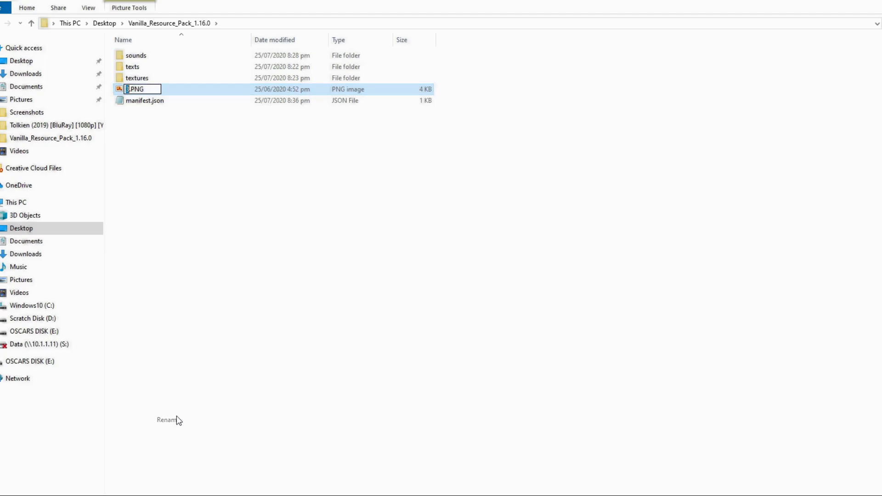
{"action": "type", "text": "pack_icon"}
{"action": "key", "text": "Return"}
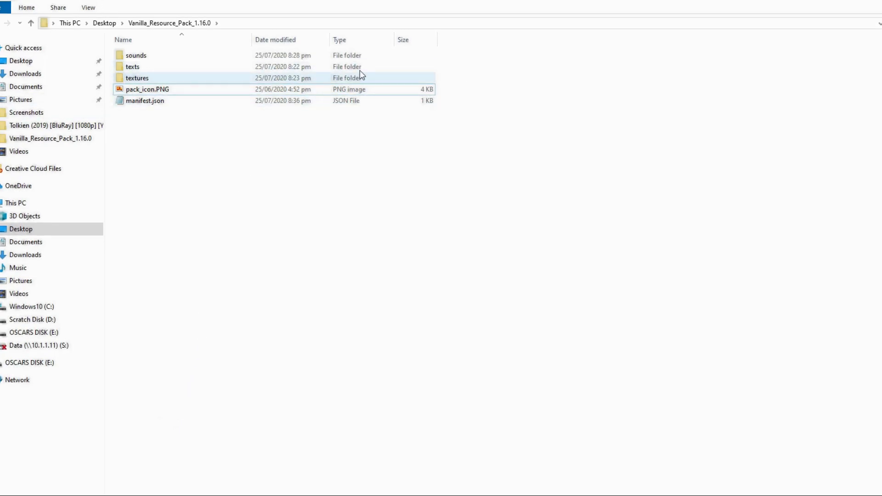
{"action": "double_click", "coordinate": [184, 77]}
{"action": "key", "text": "BackSpace"}
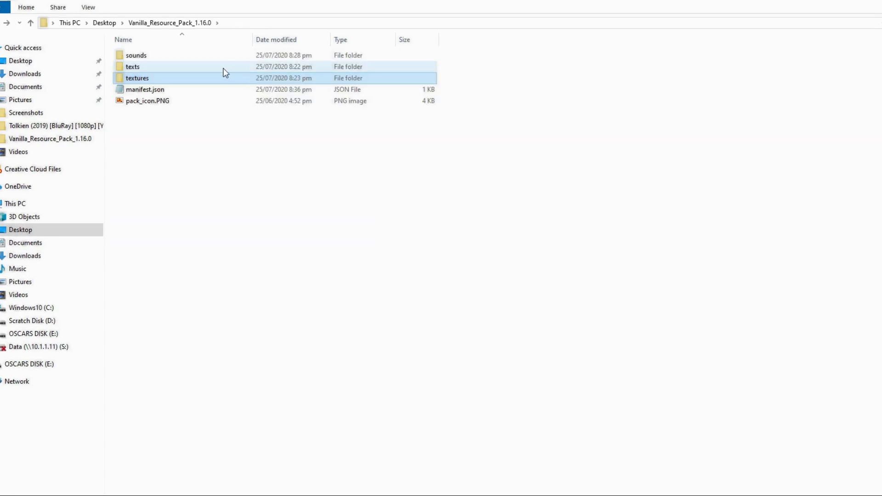
- Open en_US.lang from the pack's texts folder and scroll through its entries
{"action": "double_click", "coordinate": [189, 67]}
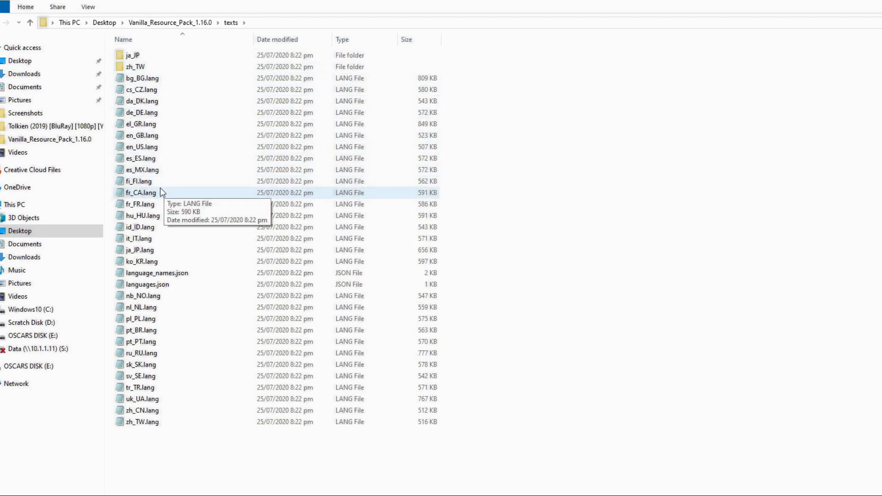
{"action": "double_click", "coordinate": [164, 148]}
{"action": "scroll", "coordinate": [590, 196], "scroll_direction": "down", "scroll_amount": 5}
{"action": "scroll", "coordinate": [589, 196], "scroll_direction": "down", "scroll_amount": 15}
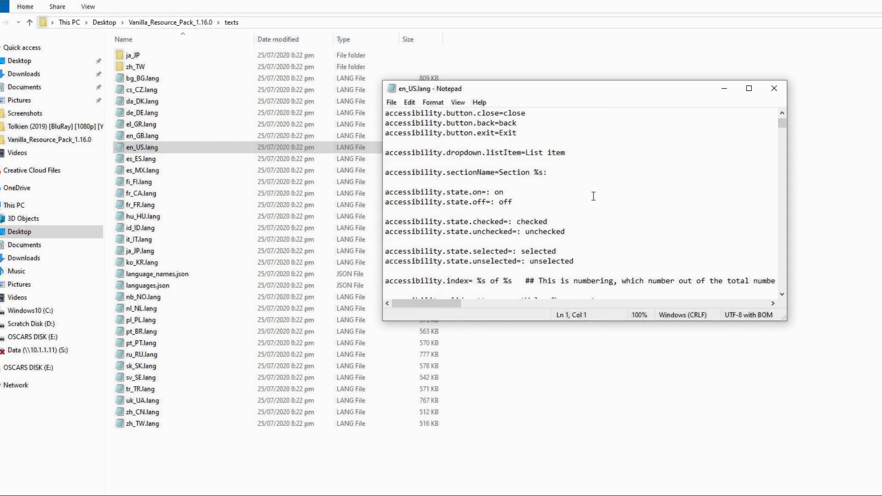
{"action": "scroll", "coordinate": [607, 184], "scroll_direction": "down", "scroll_amount": 20}
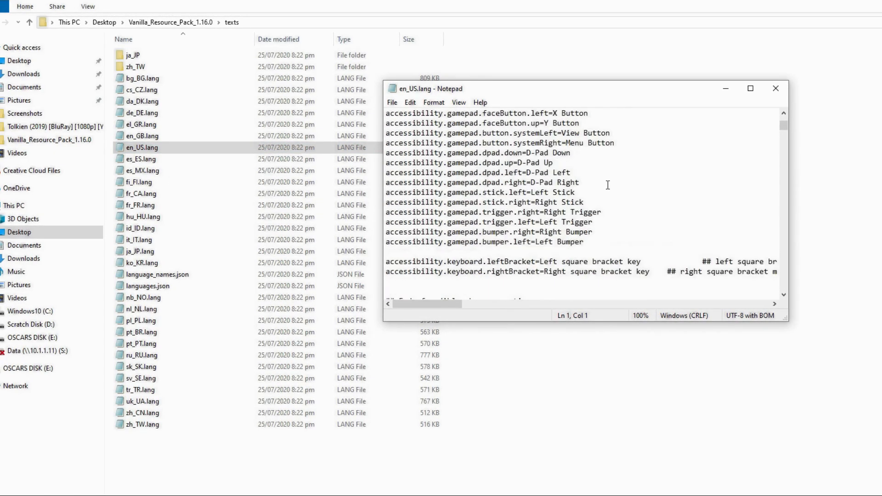
{"action": "scroll", "coordinate": [606, 188], "scroll_direction": "down", "scroll_amount": 15}
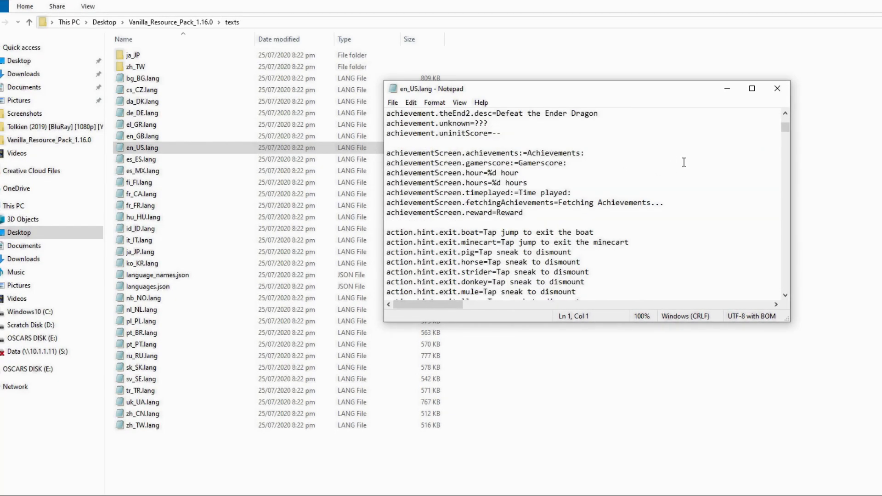
- Search en_US.lang for End_stone to reach the tile.end_stone.name=End Stone line
{"action": "key", "text": "ctrl+f"}
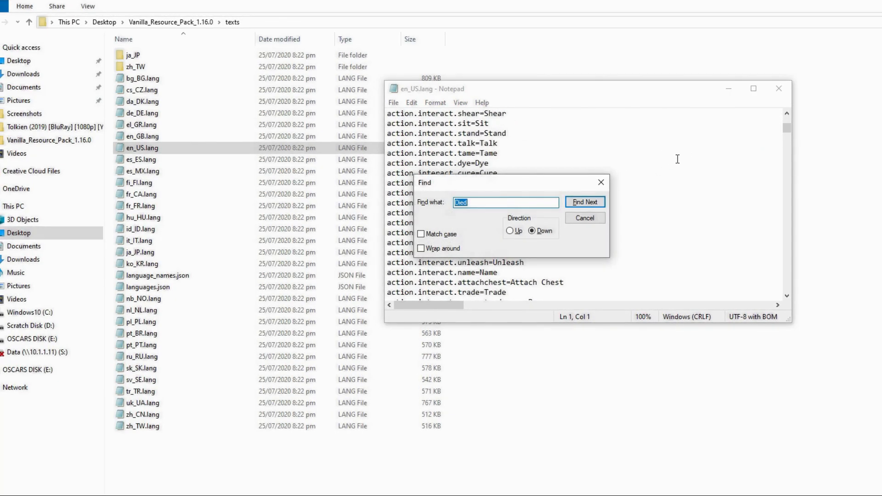
{"action": "key", "text": "Return"}
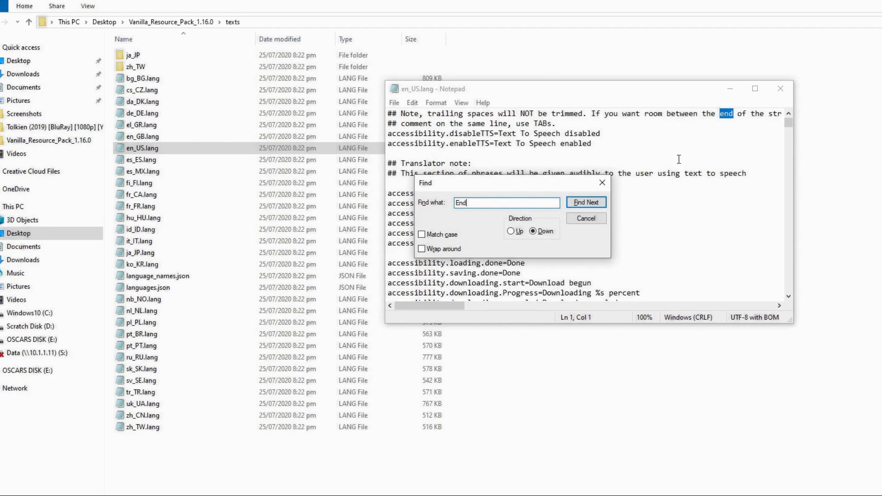
{"action": "type", "text": "End_s"}
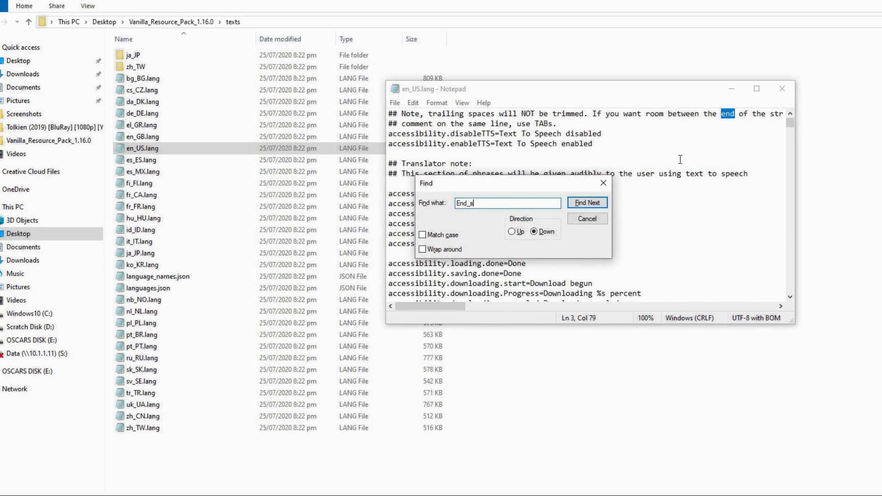
{"action": "type", "text": "tone"}
{"action": "key", "text": "Return"}
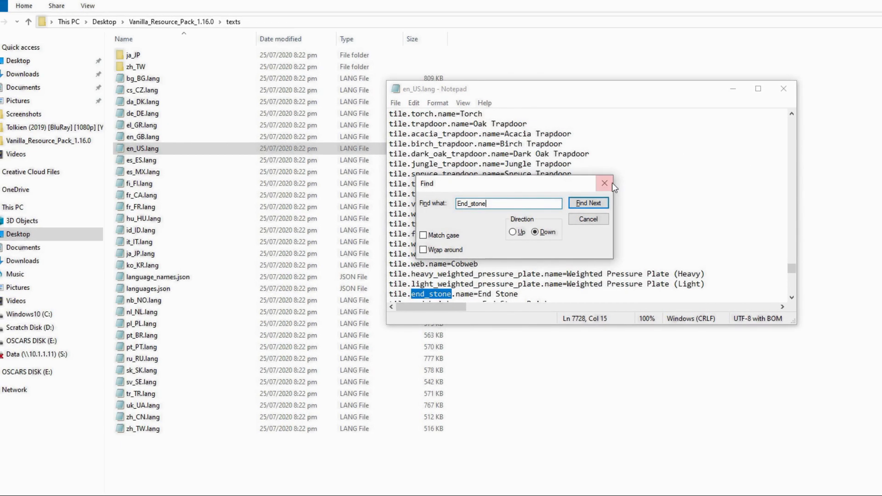
{"action": "left_click", "coordinate": [605, 184]}
{"action": "scroll", "coordinate": [505, 209], "scroll_direction": "down", "scroll_amount": 2}
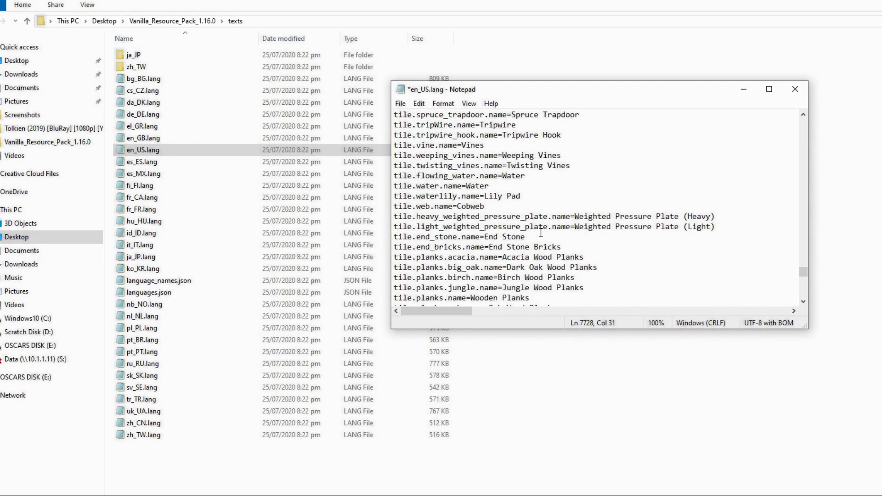
- Search 'minecraft colour code' in a new Chrome tab and copy the § from the §3 chat code
{"action": "left_click", "coordinate": [268, 495]}
{"action": "left_click", "coordinate": [209, 495]}
{"action": "left_click", "coordinate": [676, 18]}
{"action": "type", "text": "uu"}
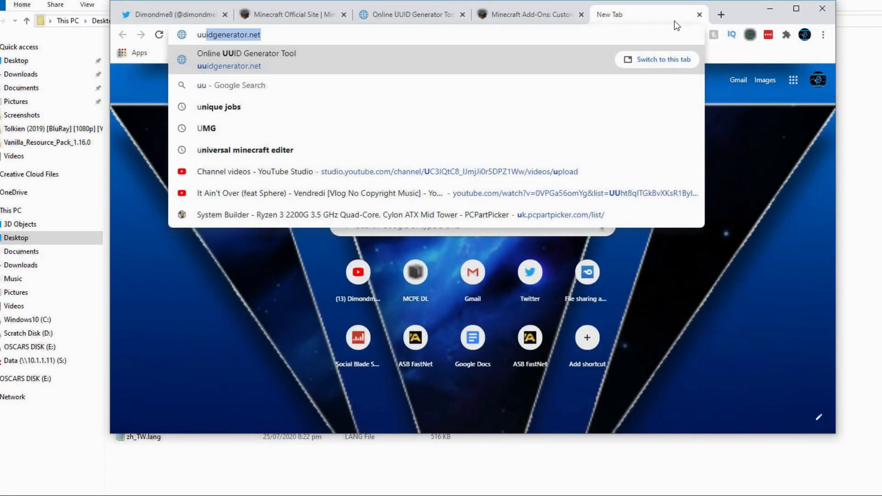
{"action": "key", "text": "BackSpace"}
{"action": "key", "text": "BackSpace"}
{"action": "key", "text": "BackSpace"}
{"action": "type", "text": "cmine"}
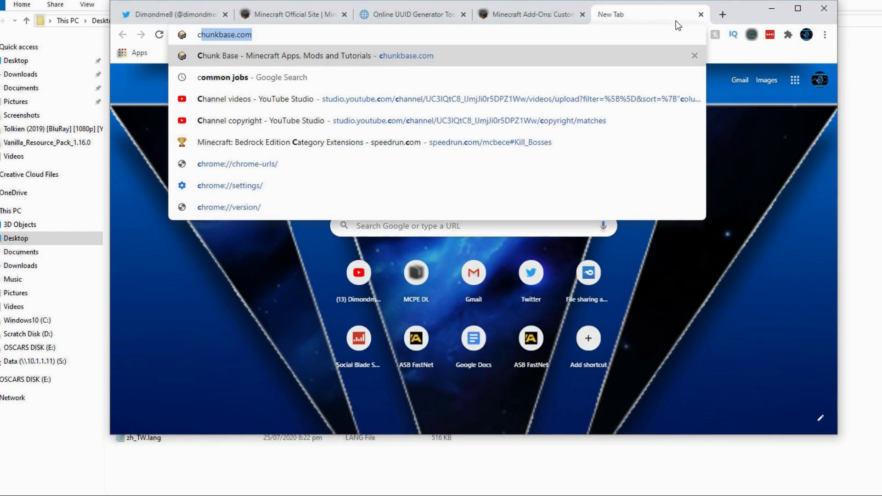
{"action": "key", "text": "BackSpace"}
{"action": "key", "text": "BackSpace"}
{"action": "key", "text": "BackSpace"}
{"action": "key", "text": "BackSpace"}
{"action": "key", "text": "BackSpace"}
{"action": "type", "text": "minecra"}
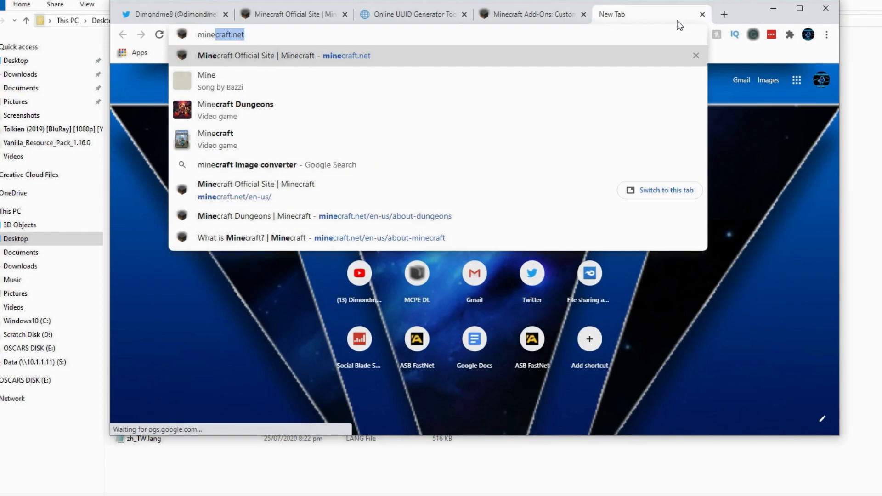
{"action": "type", "text": "ft colour code"}
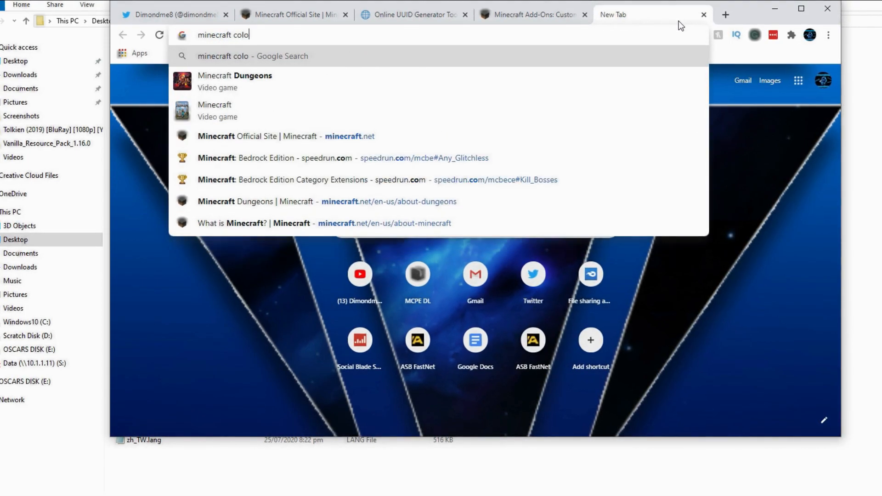
{"action": "key", "text": "Return"}
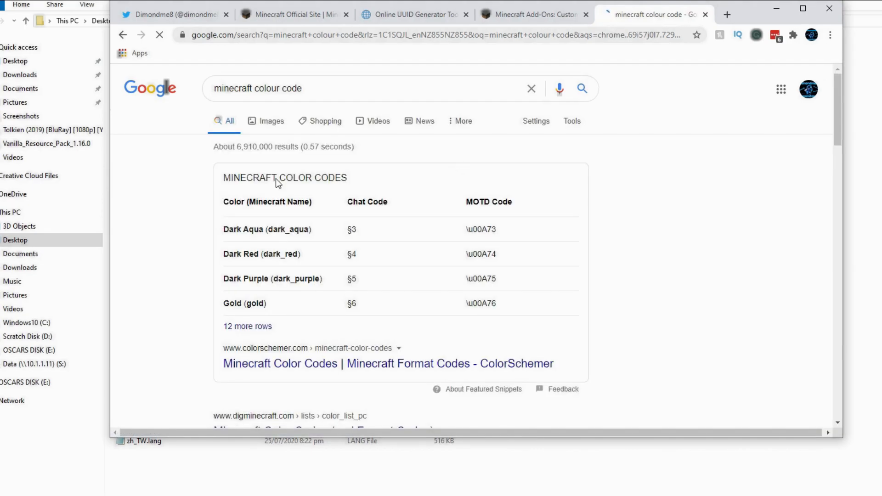
{"action": "double_click", "coordinate": [351, 229]}
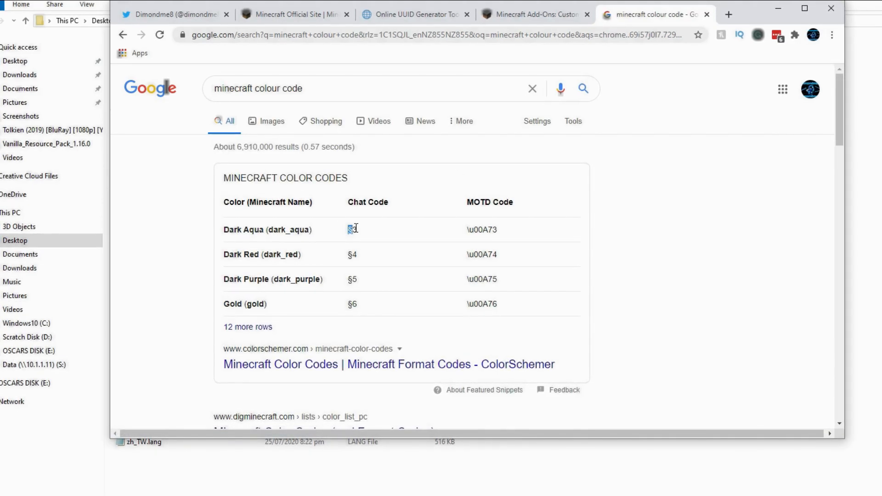
{"action": "key", "text": "alt+Tab"}
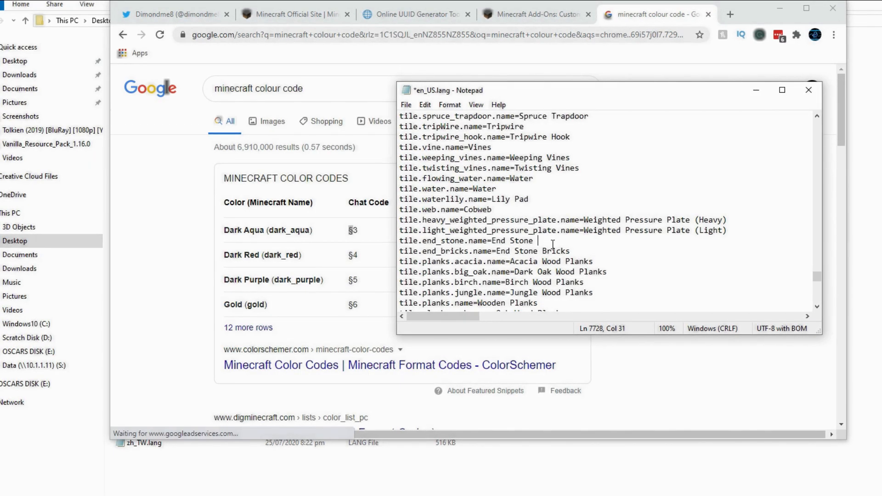
- Change the entry to tile.end_stone.name=§dEnd Stone, save en_US.lang, close it and minimize Chrome
{"action": "left_click", "coordinate": [491, 240]}
{"action": "type", "text": "§d"}
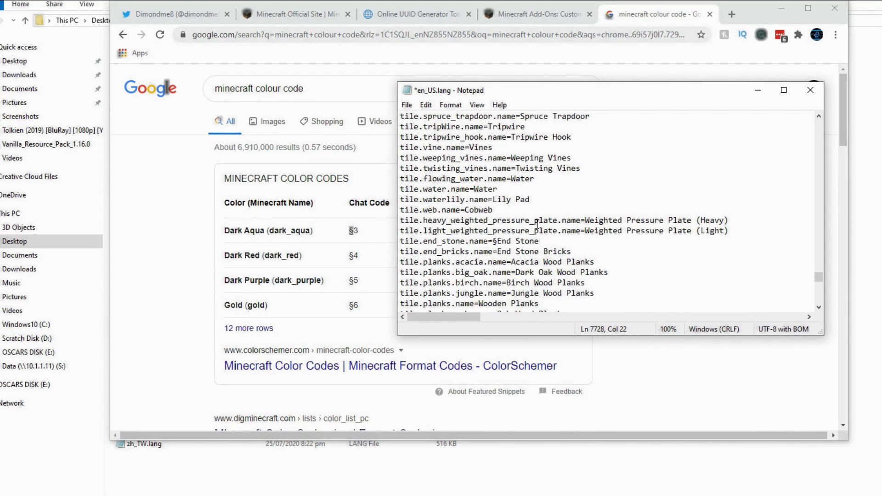
{"action": "key", "text": "ctrl+s"}
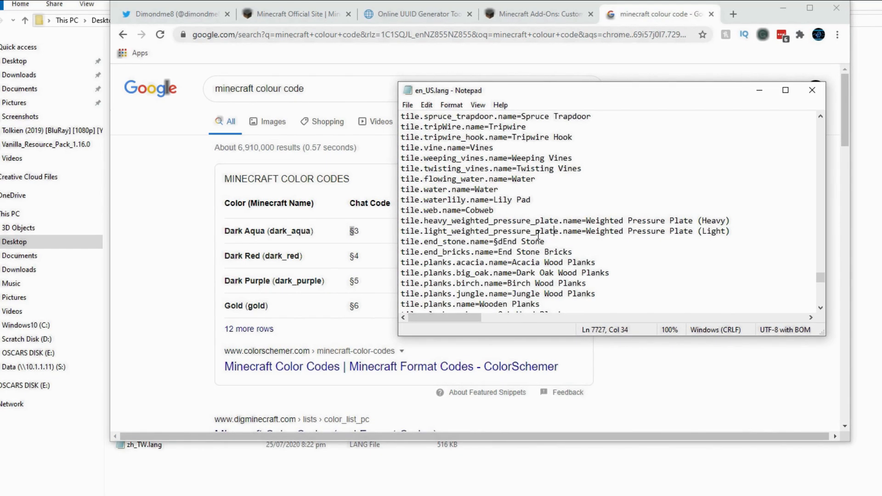
{"action": "left_click", "coordinate": [554, 230]}
{"action": "left_click", "coordinate": [408, 105]}
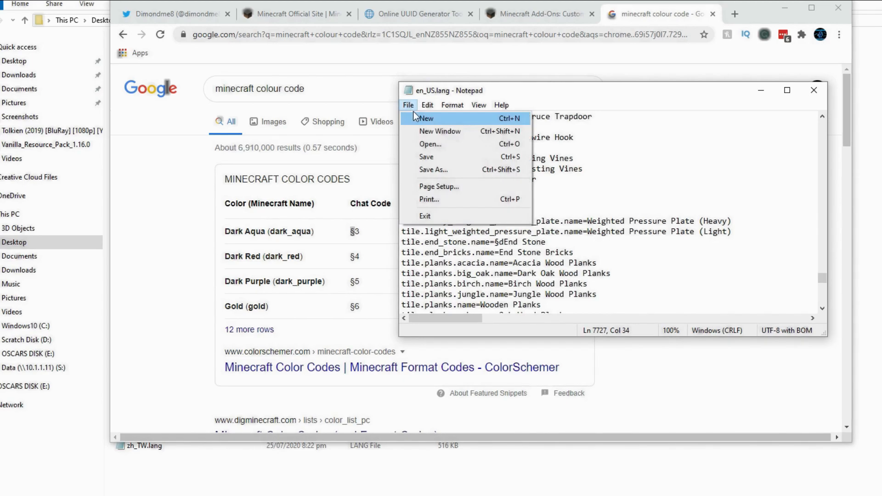
{"action": "left_click", "coordinate": [431, 155]}
{"action": "left_click", "coordinate": [815, 91]}
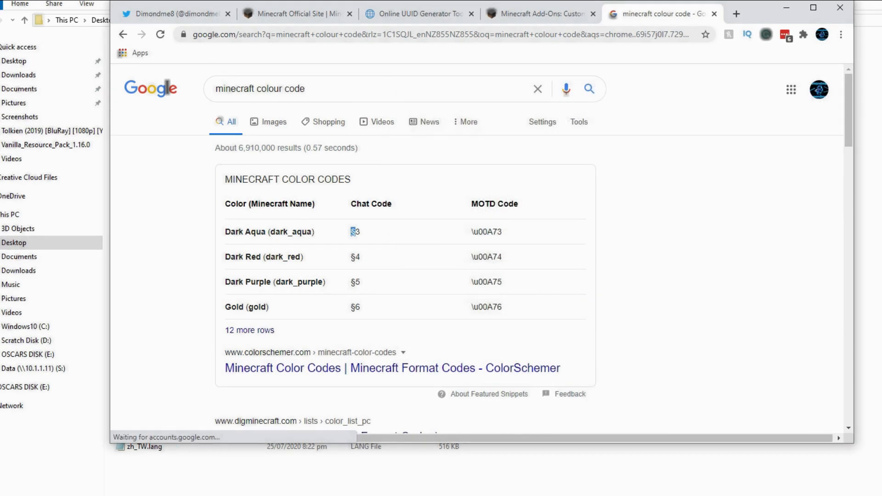
{"action": "left_click", "coordinate": [786, 8]}
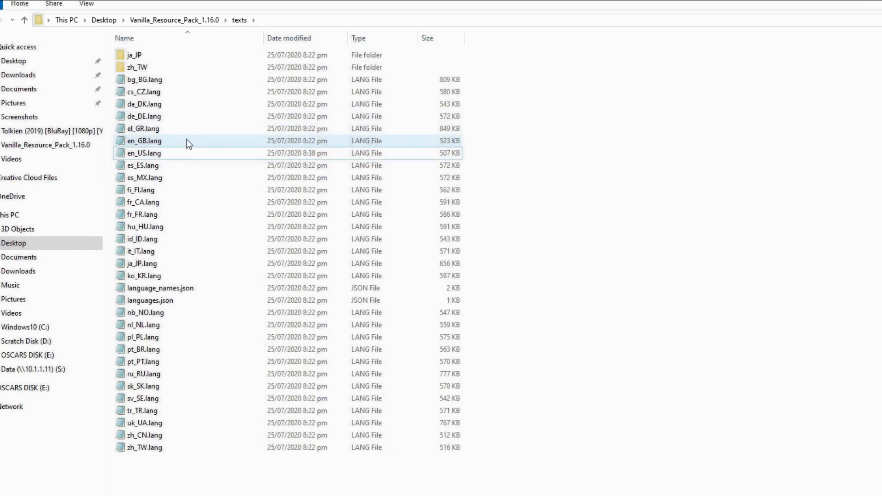
- Select the language files from es_ES.lang to zh_TW.lang in texts and delete them
{"action": "left_click_drag", "start_coordinate": [217, 458], "coordinate": [166, 212]}
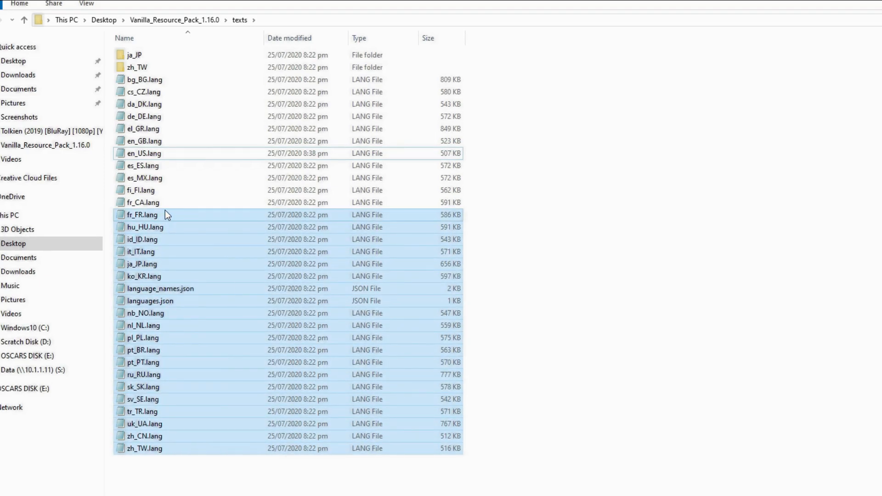
{"action": "left_click", "coordinate": [165, 212]}
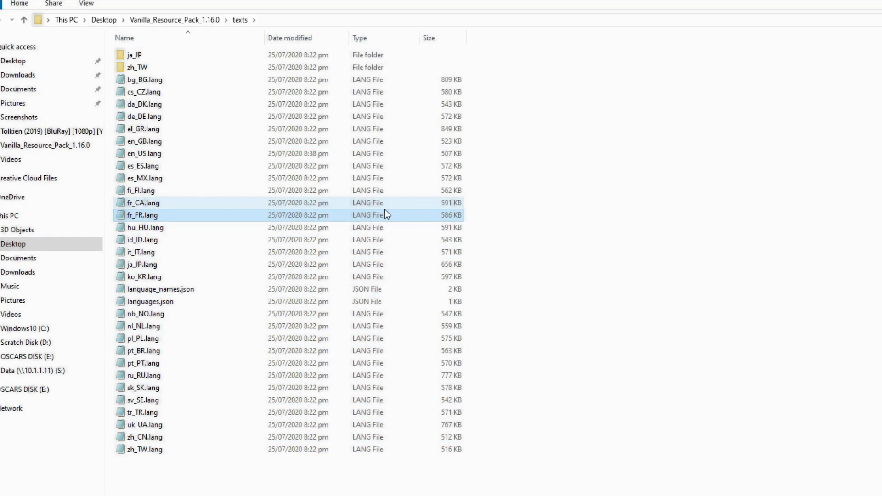
{"action": "left_click_drag", "start_coordinate": [232, 472], "coordinate": [173, 170]}
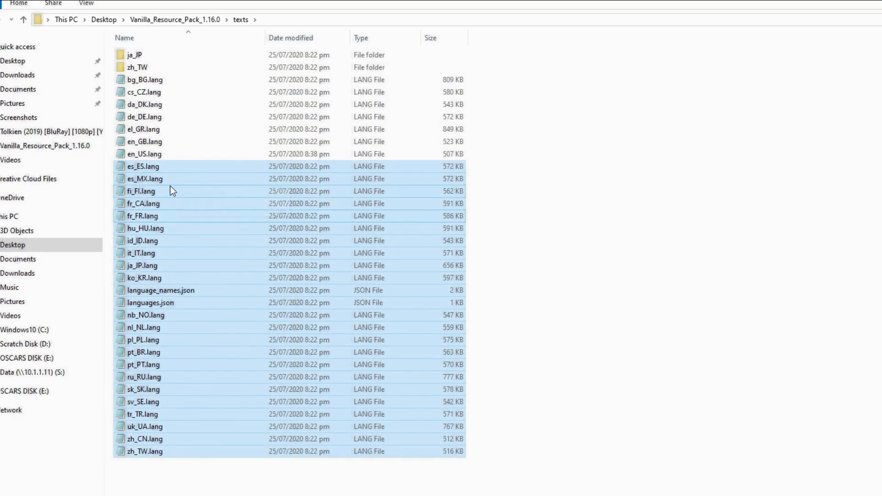
{"action": "key", "text": "Delete"}
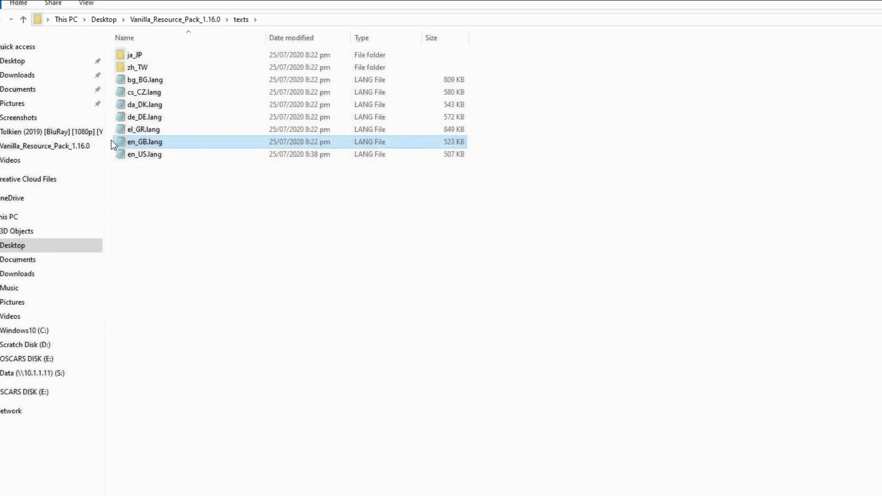
- Find the End_stone entry in en_US.lang and copy its §dEnd Stone name
{"action": "double_click", "coordinate": [144, 142]}
{"action": "scroll", "coordinate": [502, 174], "scroll_direction": "down", "scroll_amount": 5}
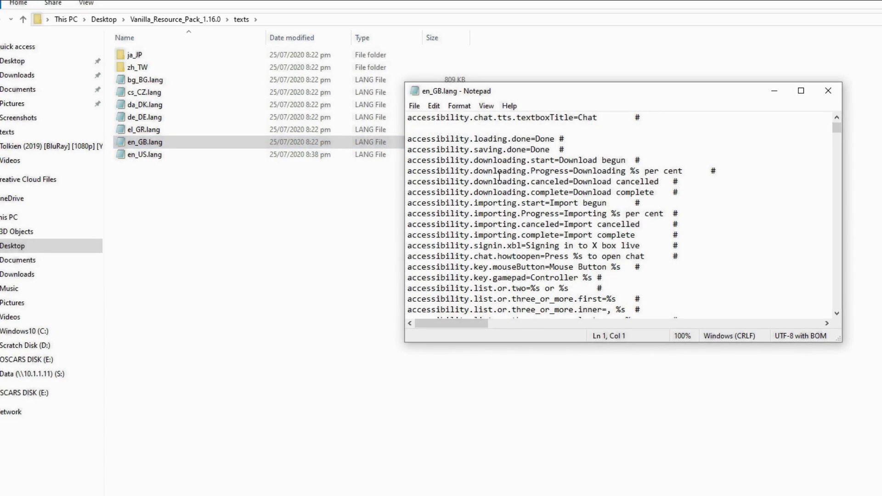
{"action": "double_click", "coordinate": [230, 155]}
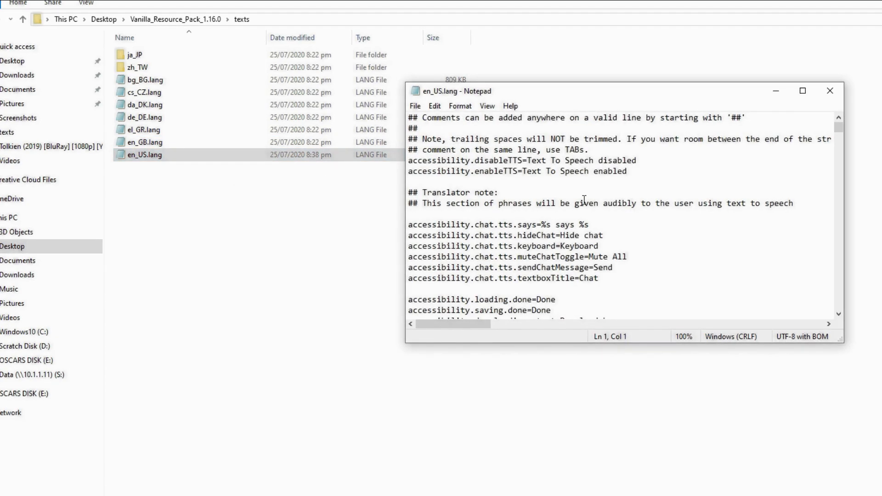
{"action": "key", "text": "ctrl+f"}
{"action": "left_click", "coordinate": [623, 214]}
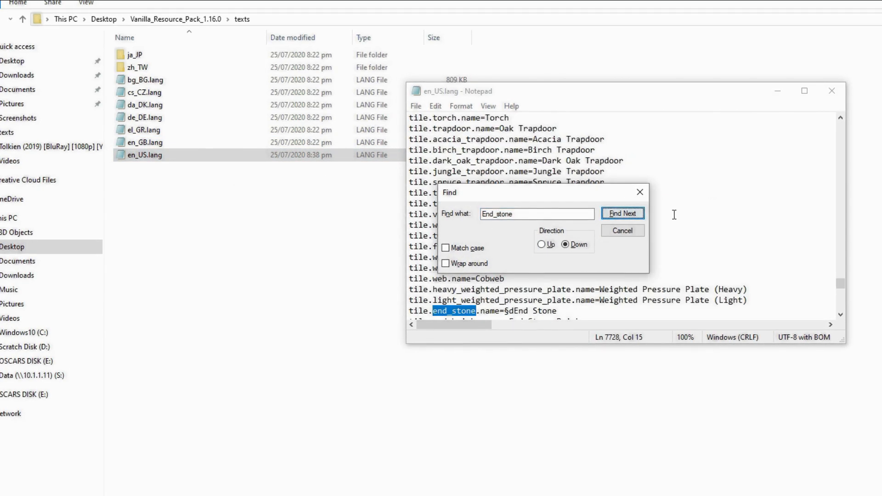
{"action": "left_click", "coordinate": [640, 191]}
{"action": "left_click_drag", "start_coordinate": [563, 311], "coordinate": [507, 311]}
{"action": "key", "text": "ctrl+c"}
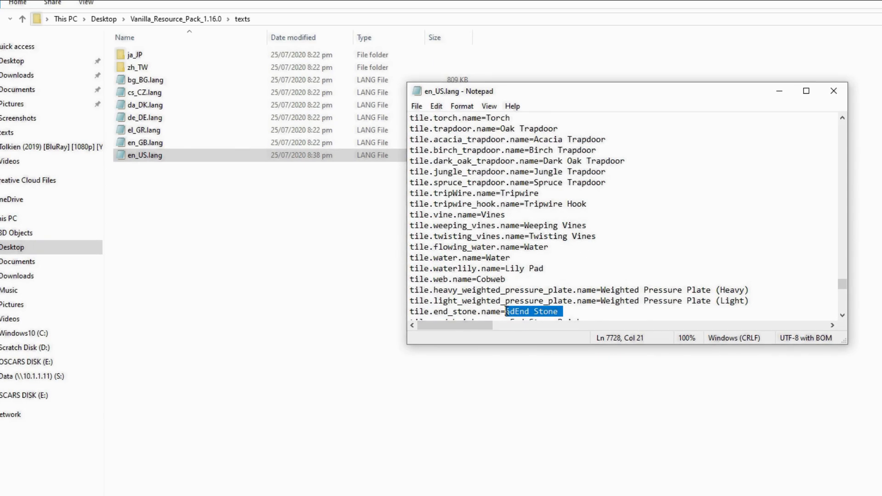
{"action": "left_click", "coordinate": [847, 99]}
- Replace End Stone with §dEnd Stone in en_GB.lang and close the file
{"action": "double_click", "coordinate": [203, 145]}
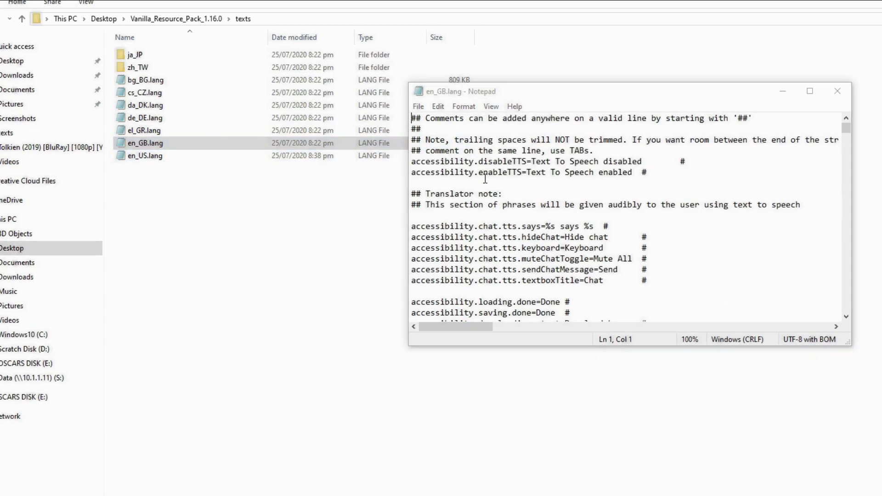
{"action": "key", "text": "ctrl+f"}
{"action": "left_click", "coordinate": [645, 215]}
{"action": "left_click", "coordinate": [645, 193]}
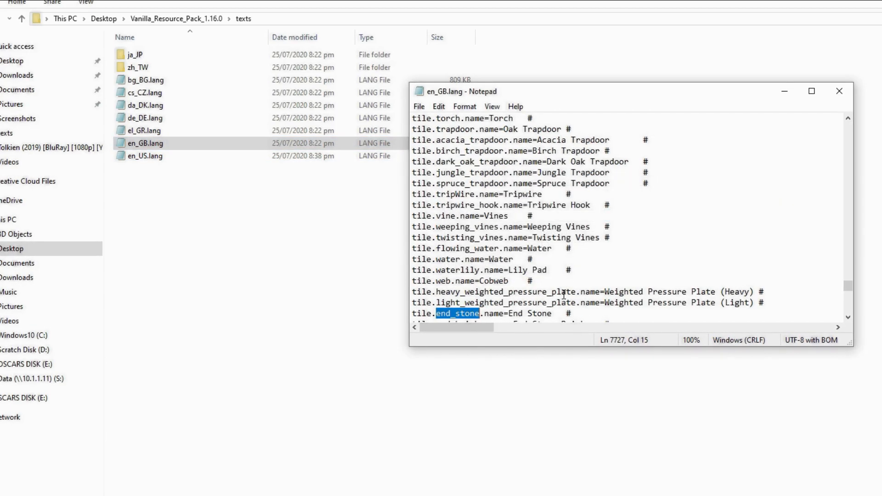
{"action": "left_click_drag", "start_coordinate": [552, 313], "coordinate": [509, 313]}
{"action": "key", "text": "ctrl+v"}
{"action": "left_click", "coordinate": [842, 91]}
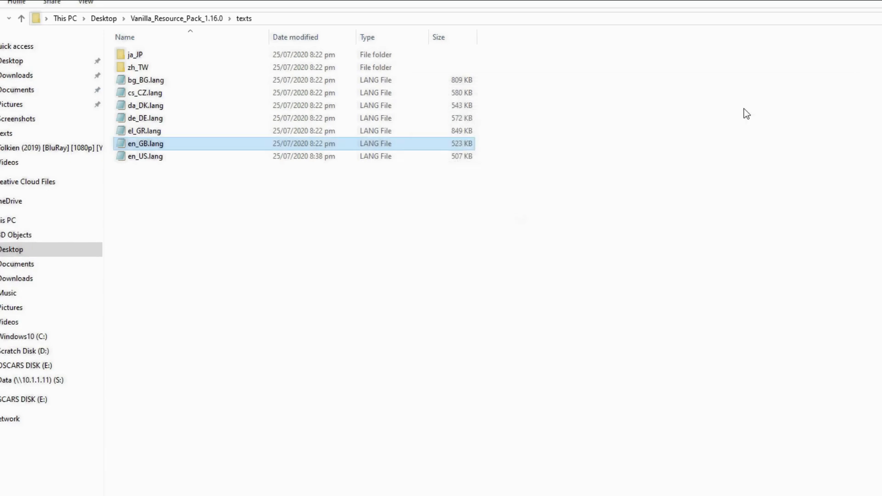
- Delete el_GR.lang and the six other remaining files, keeping only en_GB.lang and en_US.lang
{"action": "left_click", "coordinate": [192, 136]}
{"action": "key", "text": "Delete"}
{"action": "left_click_drag", "start_coordinate": [109, 117], "coordinate": [137, 52]}
{"action": "key", "text": "Delete"}
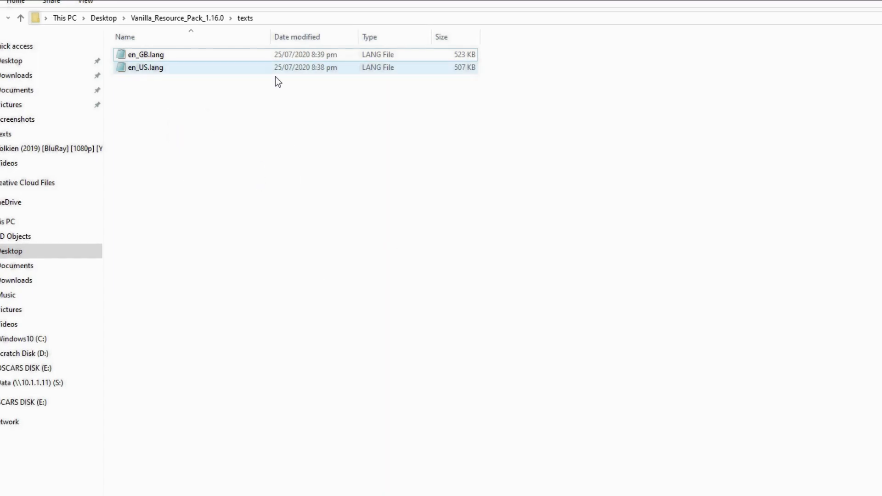
- Delete the opening block of lines from en_GB.lang, then save and close it
{"action": "double_click", "coordinate": [264, 53]}
{"action": "scroll", "coordinate": [768, 315], "scroll_direction": "down", "scroll_amount": 15}
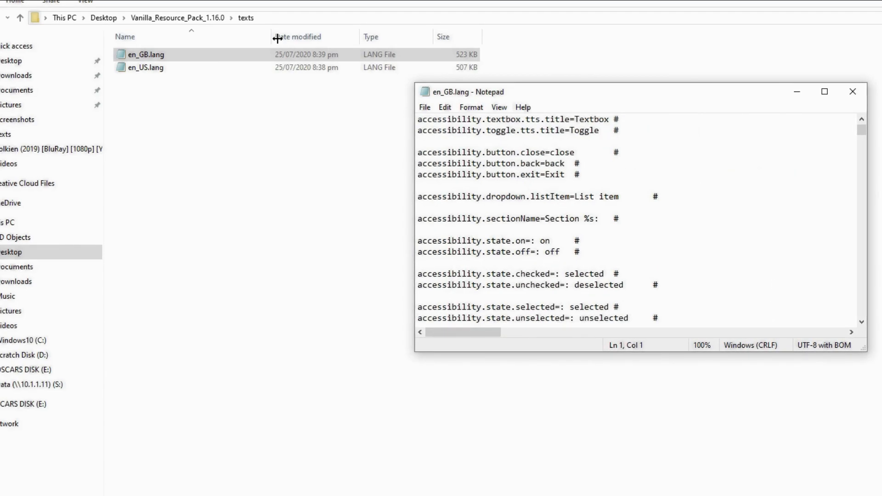
{"action": "left_click_drag", "start_coordinate": [418, 251], "coordinate": [187, 21]}
{"action": "key", "text": "BackSpace"}
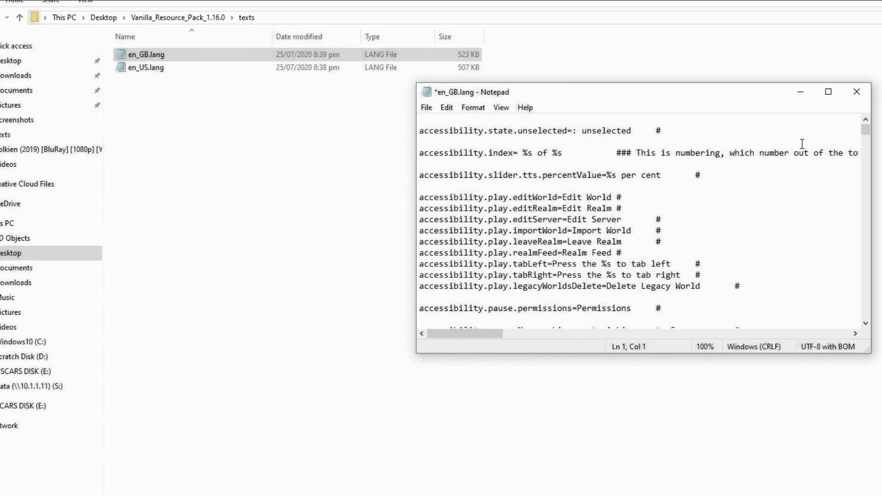
{"action": "left_click", "coordinate": [856, 91]}
{"action": "left_click", "coordinate": [398, 217]}
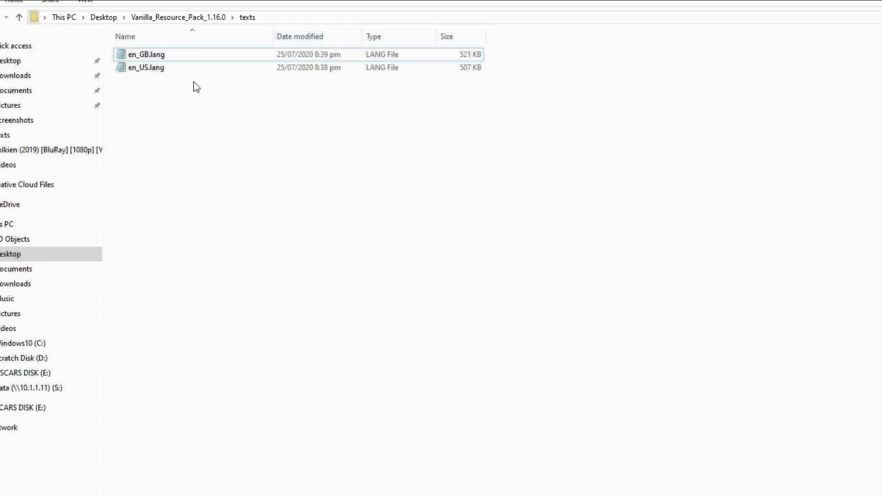
- Delete the persona_thumbnails folder from the textures folder
{"action": "key", "text": "alt+Up"}
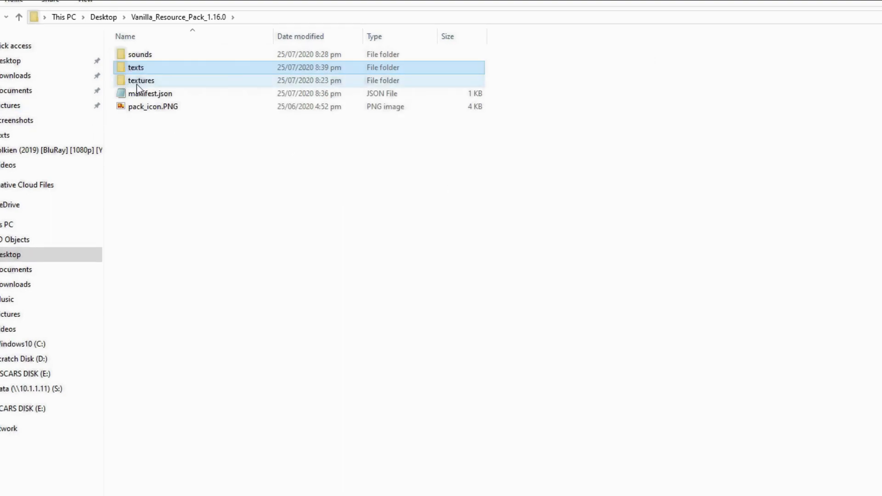
{"action": "double_click", "coordinate": [137, 87]}
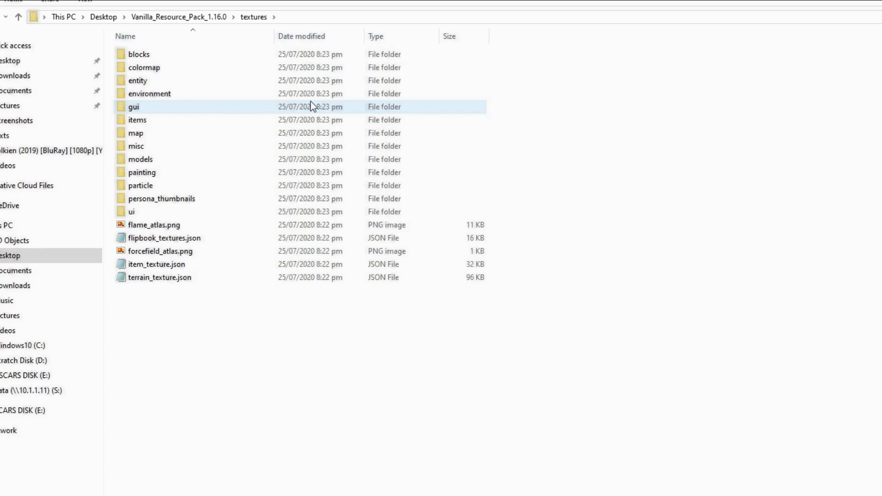
{"action": "double_click", "coordinate": [204, 198]}
{"action": "key", "text": "alt+Left"}
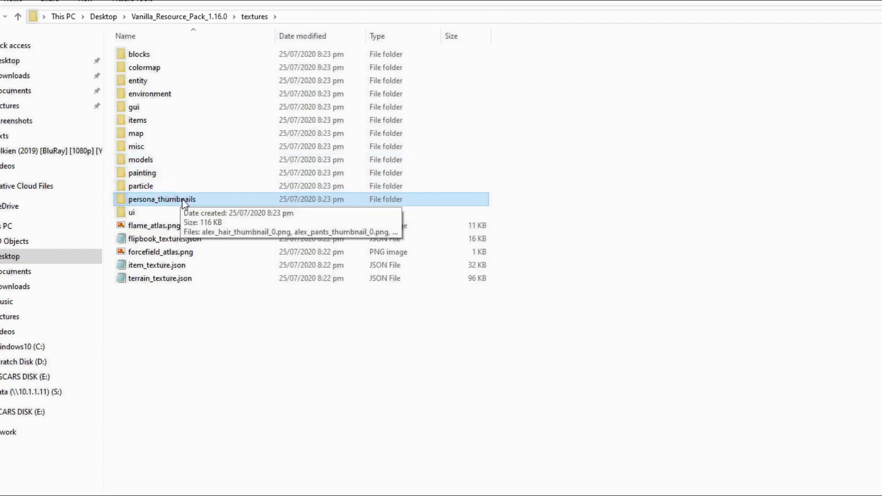
{"action": "key", "text": "Delete"}
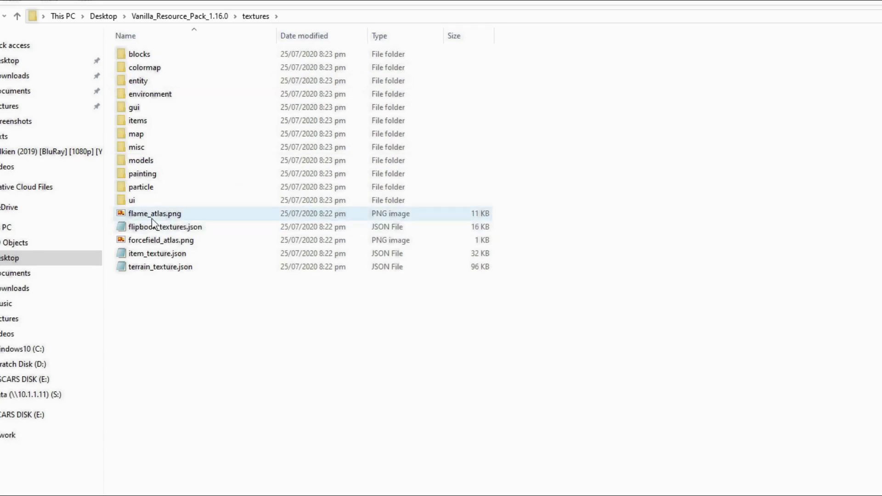
- Delete the five loose image and JSON files from textures
{"action": "left_click_drag", "start_coordinate": [157, 307], "coordinate": [137, 216]}
{"action": "key", "text": "Delete"}
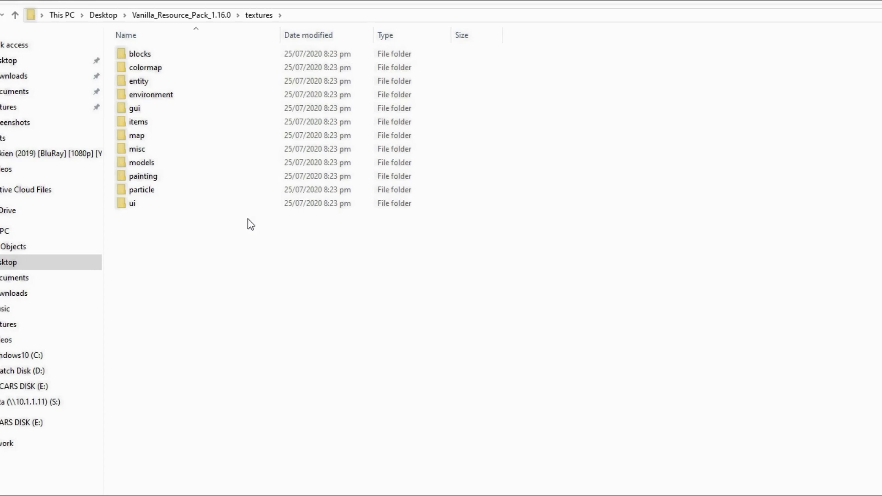
{"action": "double_click", "coordinate": [199, 208]}
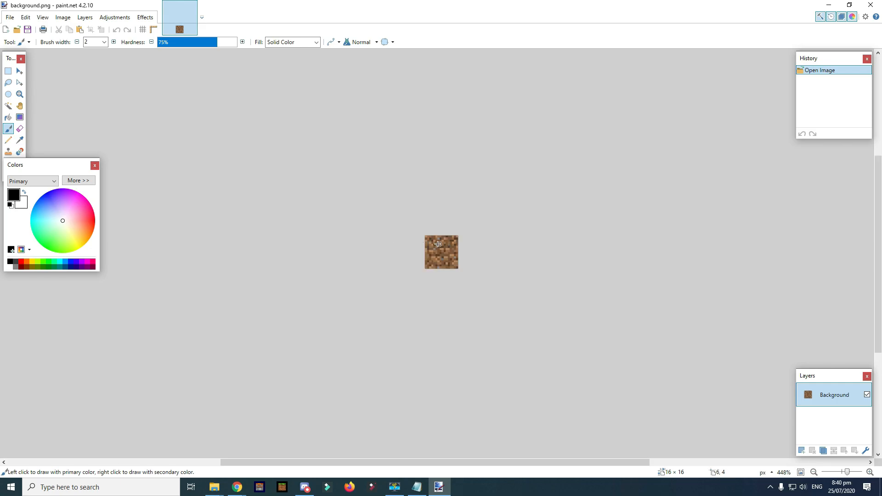
- Search the blocks textures folder for 'diamond' and open diamond_block.png in paint.net
{"action": "key", "text": "alt+Tab"}
{"action": "key", "text": "alt+Up"}
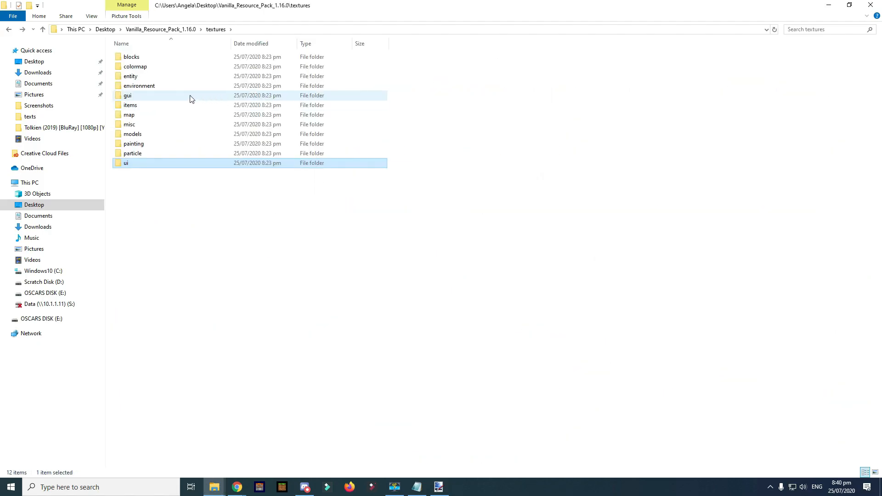
{"action": "double_click", "coordinate": [134, 56]}
{"action": "left_click", "coordinate": [820, 28]}
{"action": "type", "text": "diamond"}
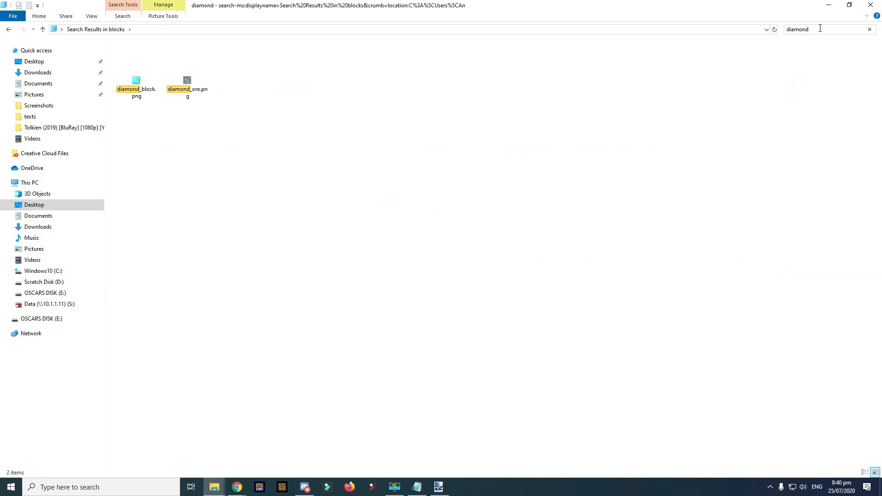
{"action": "left_click", "coordinate": [132, 86]}
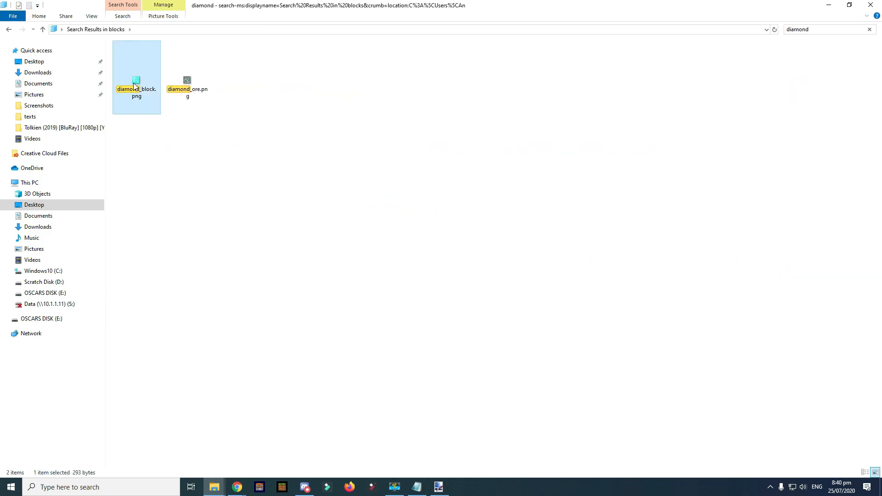
{"action": "double_click", "coordinate": [133, 86]}
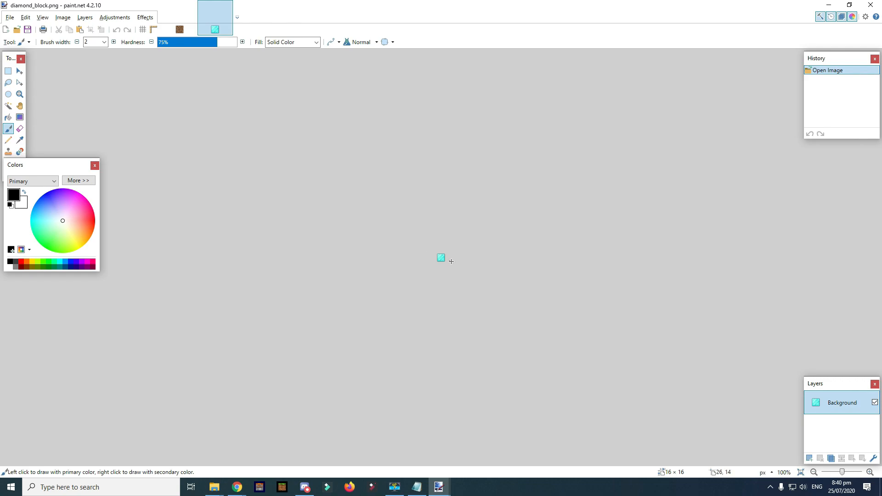
- Rectangle-select the entire 16×16 diamond block image for copying
{"action": "scroll", "coordinate": [452, 261], "scroll_direction": "up", "scroll_amount": 6}
{"action": "key", "text": "s"}
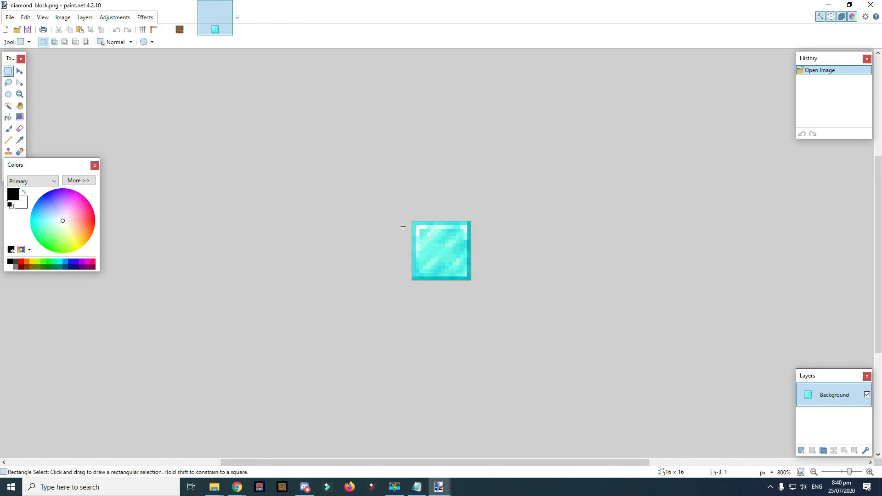
{"action": "left_click_drag", "start_coordinate": [407, 222], "coordinate": [512, 287]}
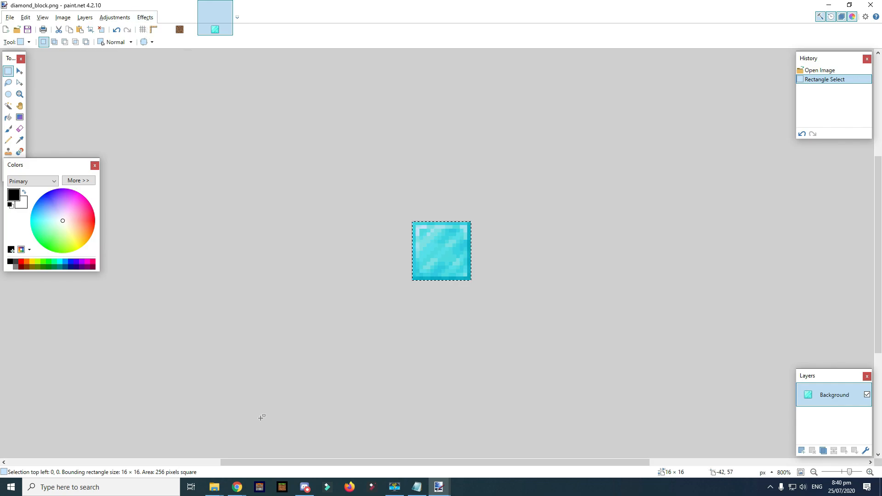
{"action": "key", "text": "alt+Tab"}
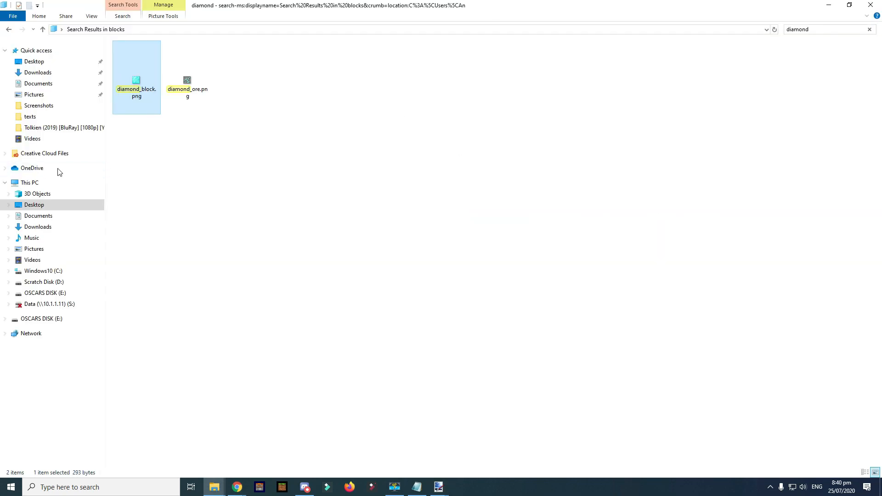
{"action": "key", "text": "alt+Tab"}
{"action": "left_click", "coordinate": [178, 29]}
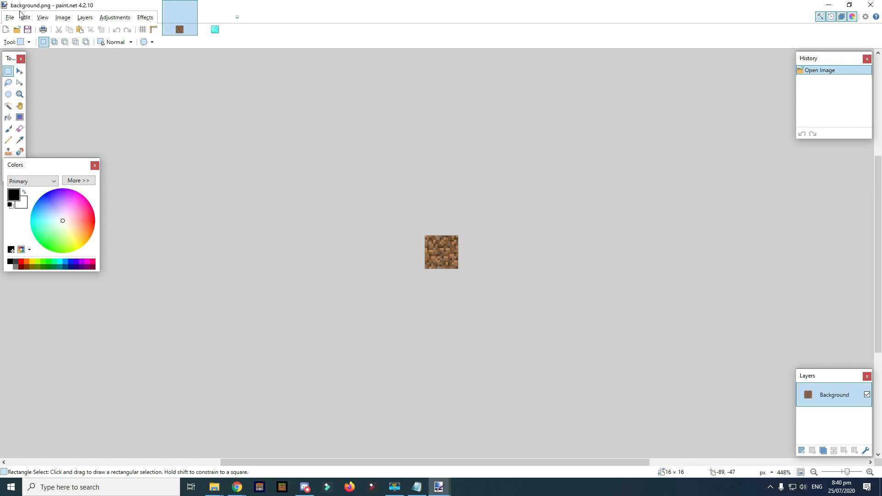
{"action": "left_click", "coordinate": [216, 28]}
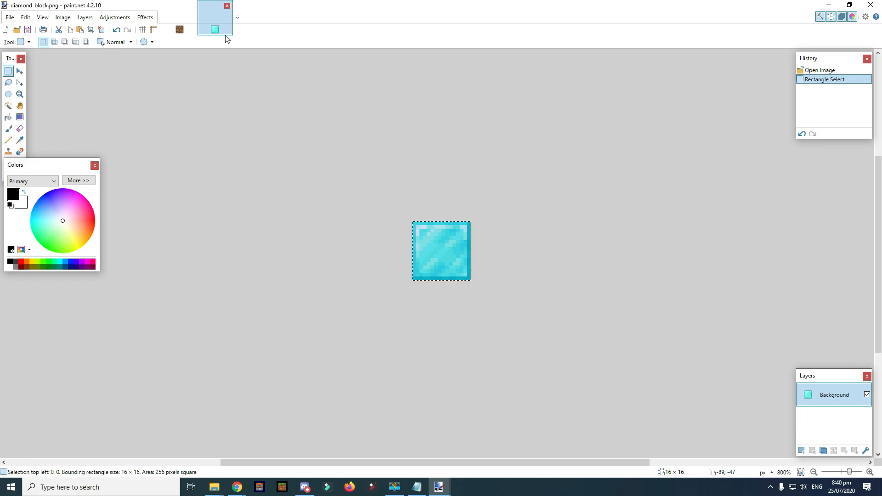
{"action": "key", "text": "ctrl+d"}
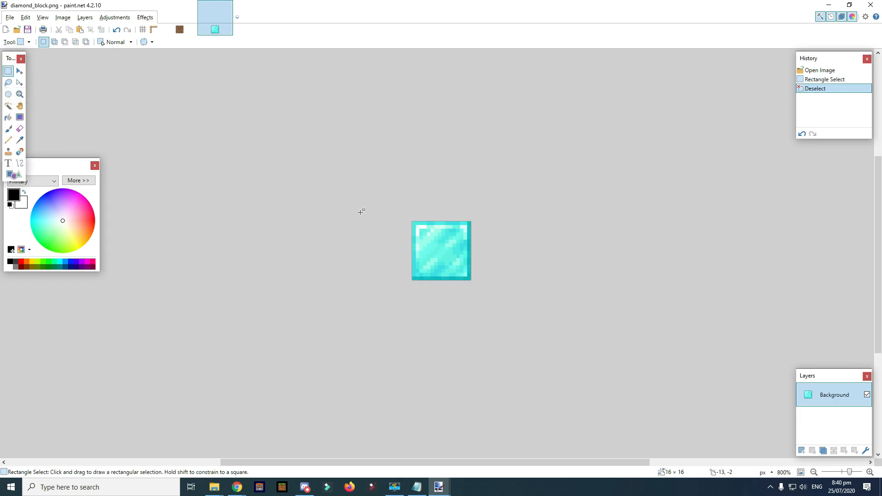
{"action": "left_click_drag", "start_coordinate": [407, 226], "coordinate": [447, 240]}
{"action": "left_click_drag", "start_coordinate": [555, 316], "coordinate": [559, 315]}
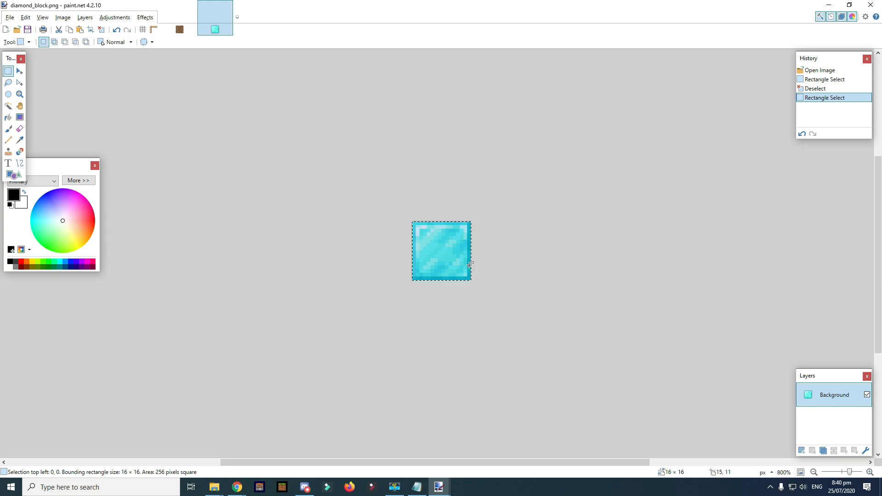
- Paste the diamond texture over background.png's dirt and save the image
{"action": "left_click", "coordinate": [180, 21]}
{"action": "key", "text": "ctrl+v"}
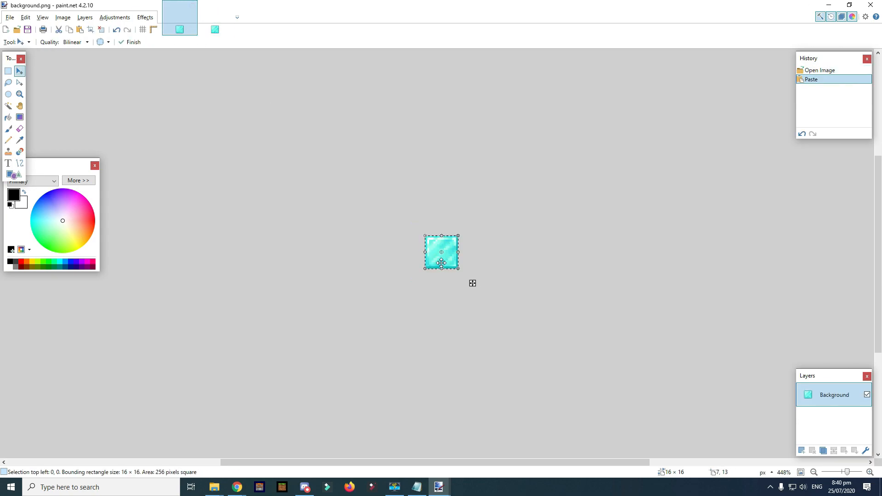
{"action": "left_click", "coordinate": [465, 265]}
{"action": "key", "text": "ctrl+s"}
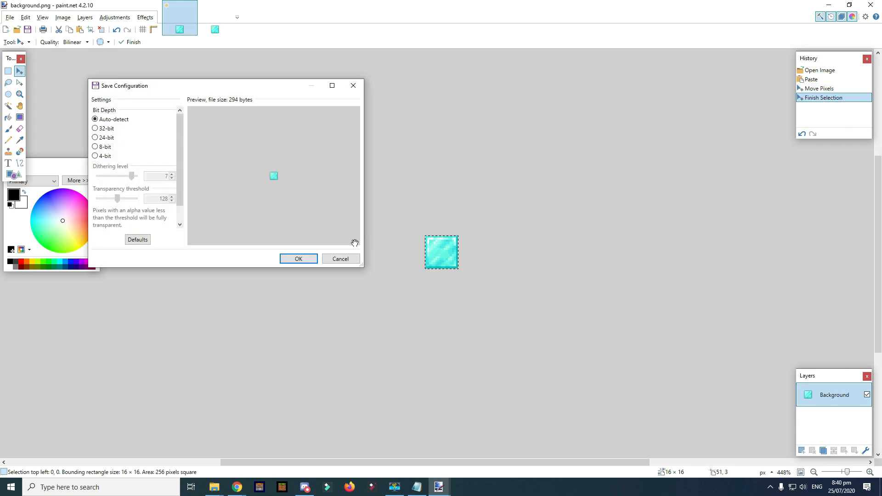
{"action": "left_click", "coordinate": [308, 259]}
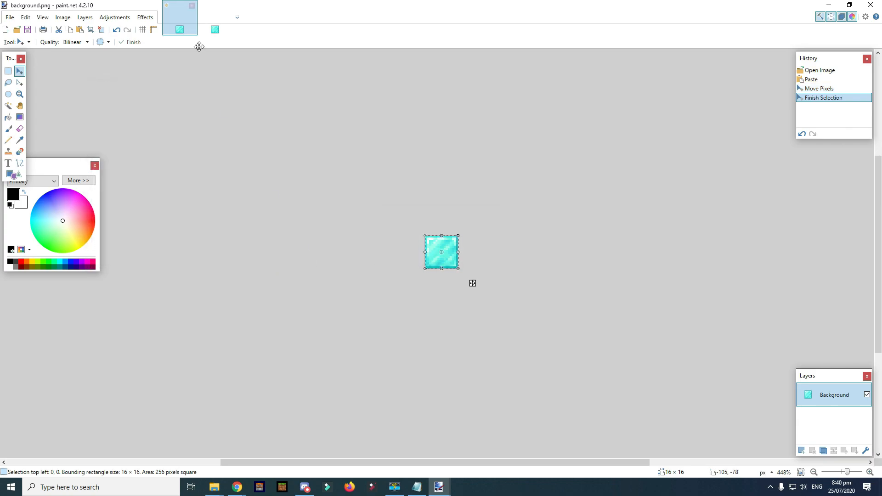
- Close the diamond block and background images and exit paint.net
{"action": "left_click", "coordinate": [227, 26]}
{"action": "left_click", "coordinate": [227, 5]}
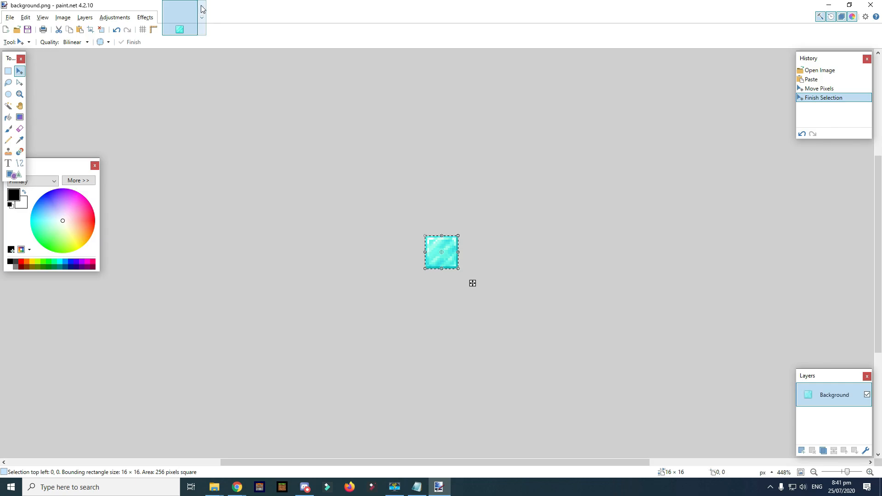
{"action": "left_click", "coordinate": [192, 6]}
{"action": "left_click", "coordinate": [871, 5]}
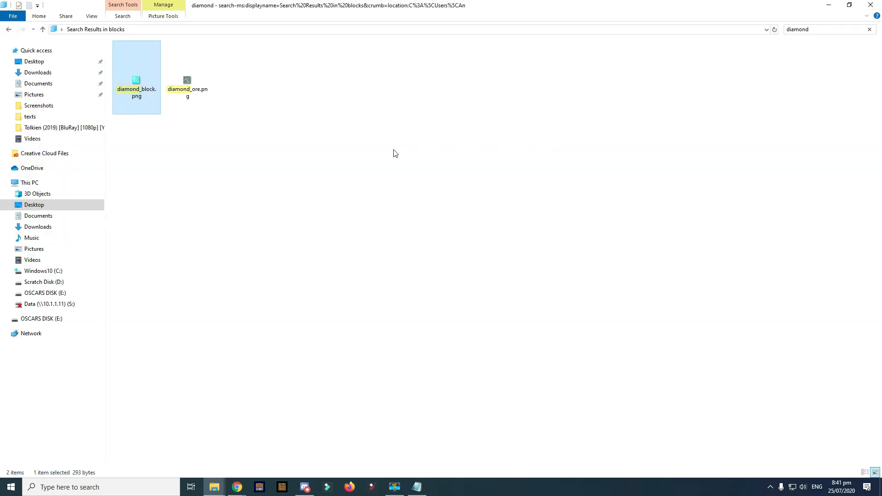
- Leave the diamond search results and navigate back to the ui folder
{"action": "key", "text": "alt+Left"}
{"action": "key", "text": "alt+Up"}
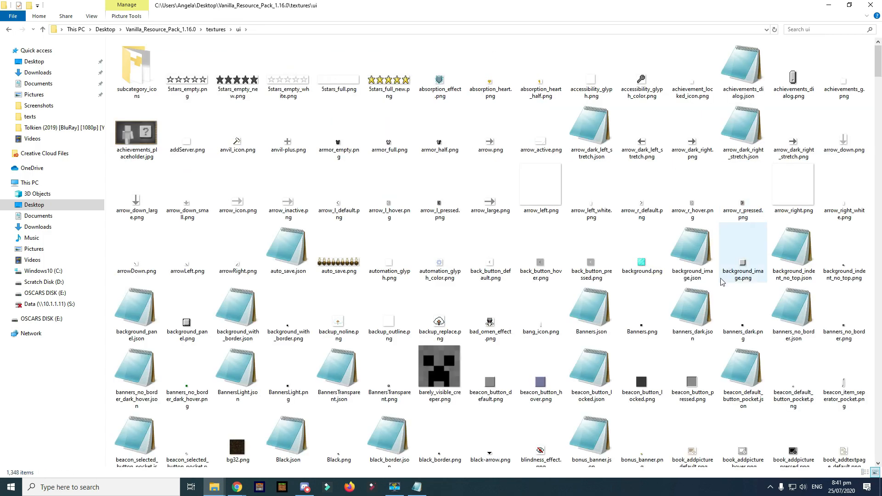
{"action": "scroll", "coordinate": [655, 265], "scroll_direction": "down", "scroll_amount": 2}
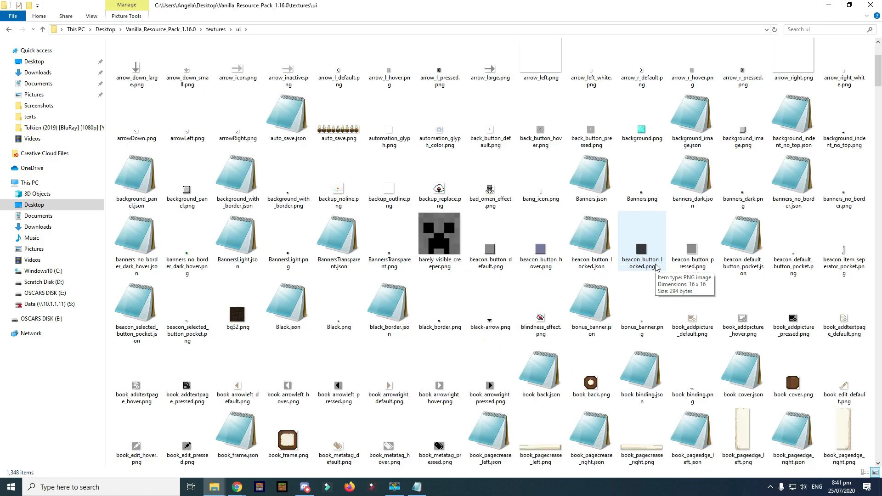
{"action": "scroll", "coordinate": [626, 276], "scroll_direction": "down", "scroll_amount": 6}
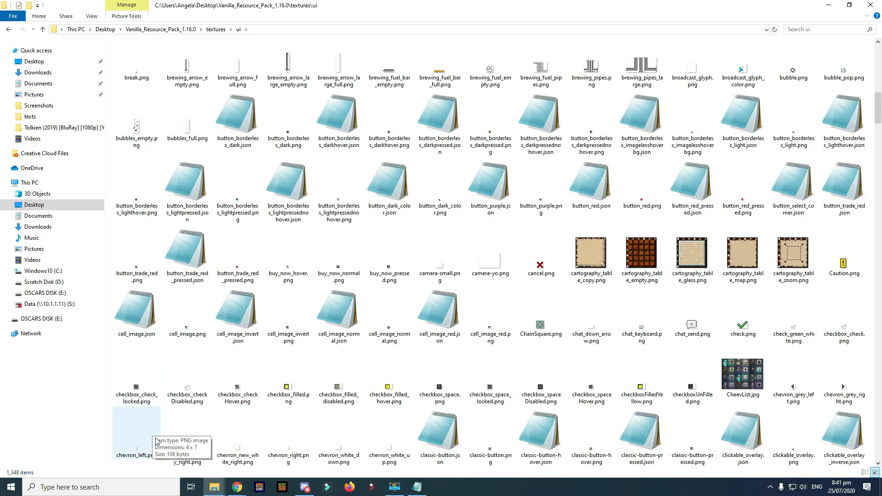
{"action": "scroll", "coordinate": [390, 382], "scroll_direction": "up", "scroll_amount": 8}
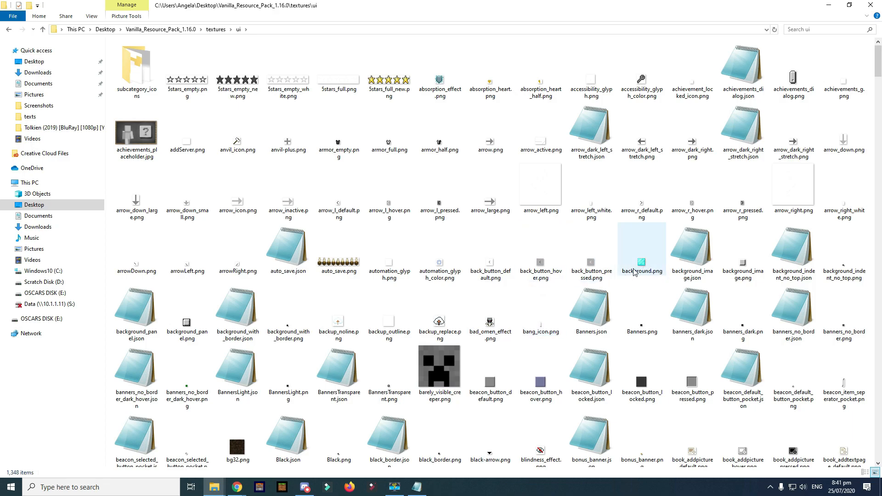
- Select all ui folder items except background.png and delete them
{"action": "left_click", "coordinate": [572, 267]}
{"action": "key", "text": "ctrl+a"}
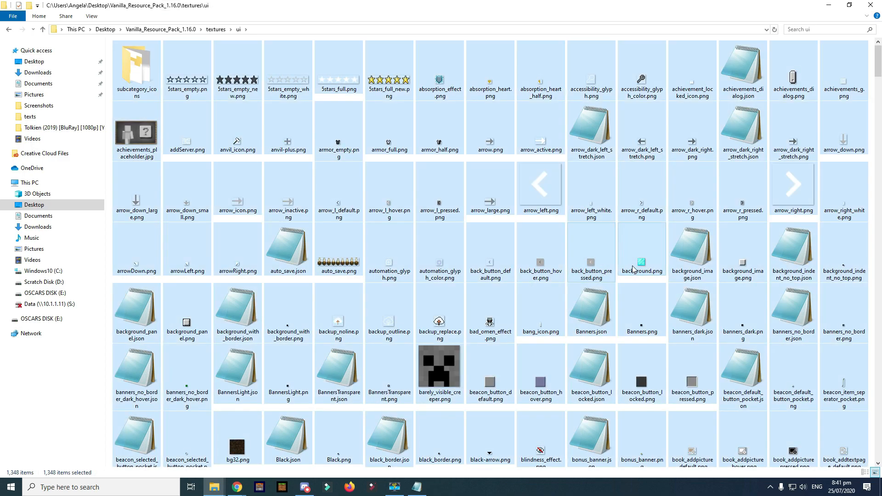
{"action": "left_click", "coordinate": [635, 266], "text": "shift"}
{"action": "key", "text": "ctrl+a"}
{"action": "left_click", "coordinate": [643, 264], "text": "ctrl"}
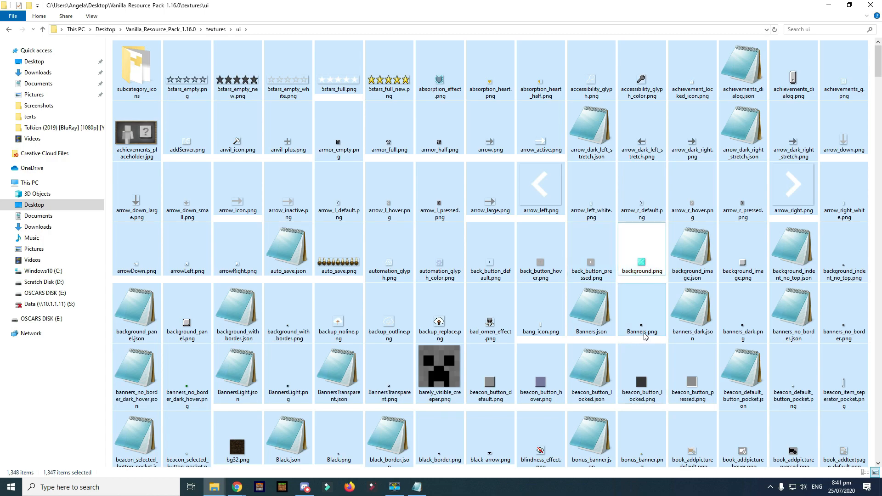
{"action": "key", "text": "Delete"}
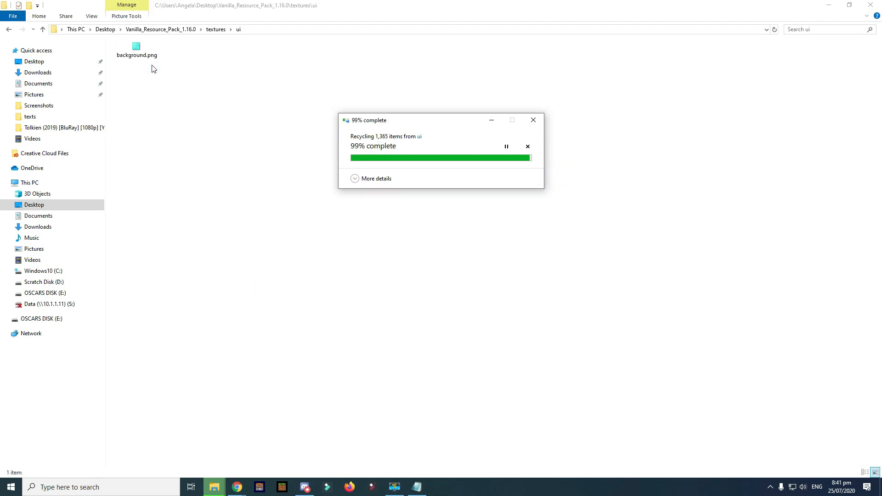
- Move to the textures\particle folder and view campfire_smoke.png in paint.net, then close it
{"action": "key", "text": "alt+Up"}
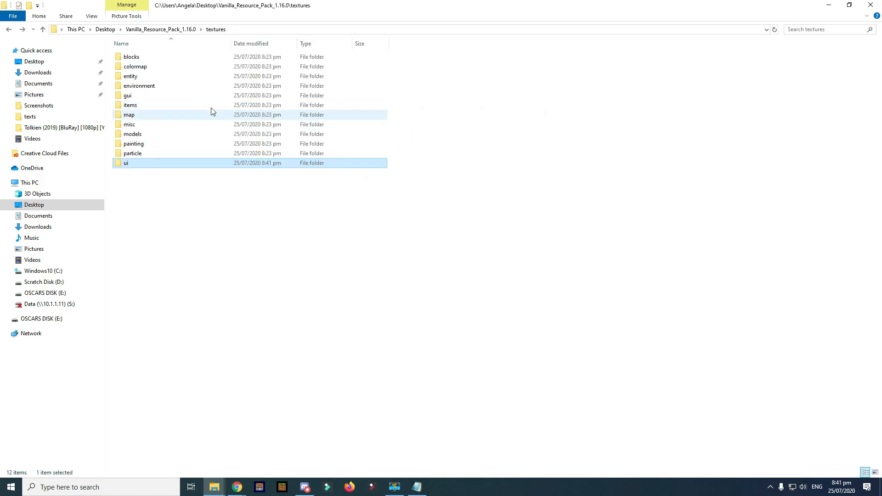
{"action": "double_click", "coordinate": [157, 153]}
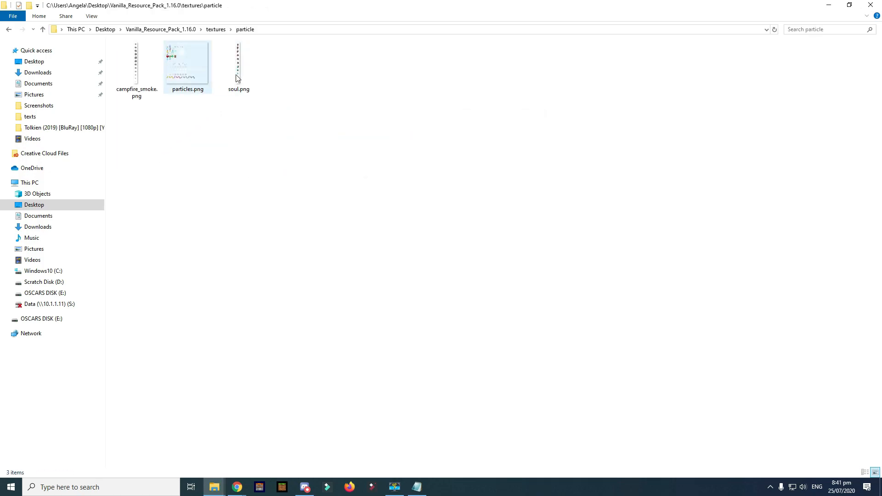
{"action": "left_click", "coordinate": [150, 72]}
{"action": "double_click", "coordinate": [151, 68]}
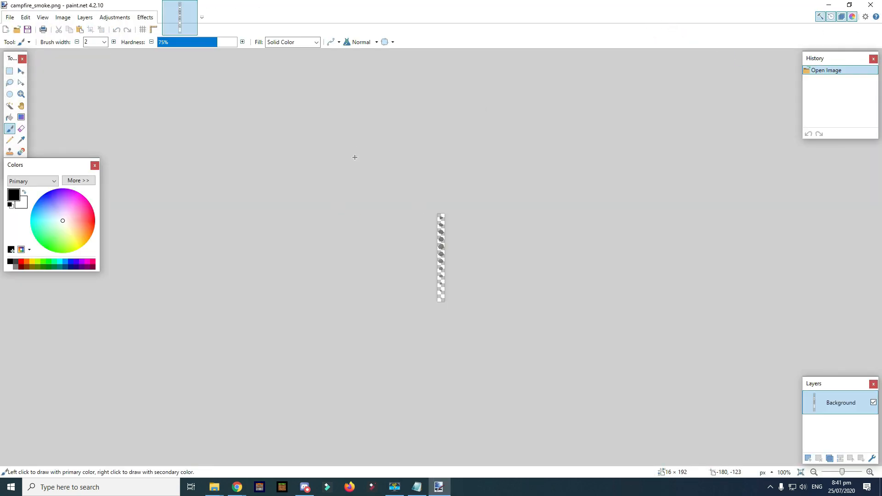
{"action": "scroll", "coordinate": [464, 260], "scroll_direction": "up", "scroll_amount": 2}
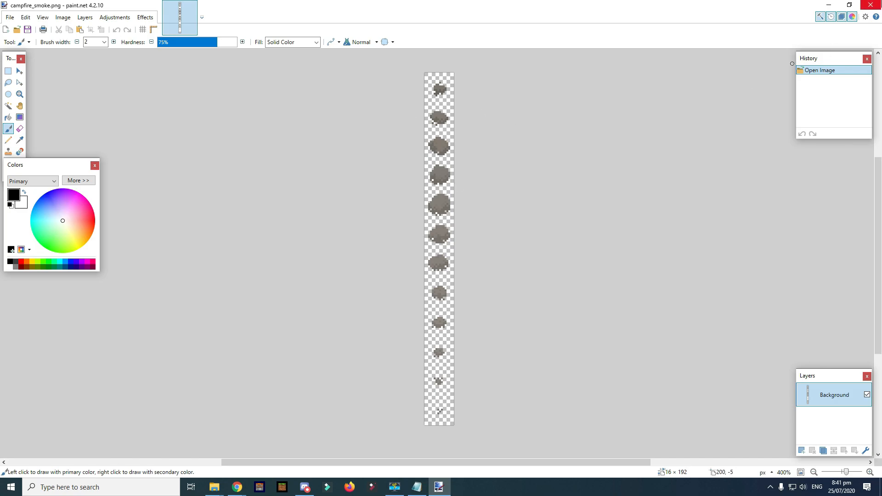
{"action": "left_click", "coordinate": [871, 4]}
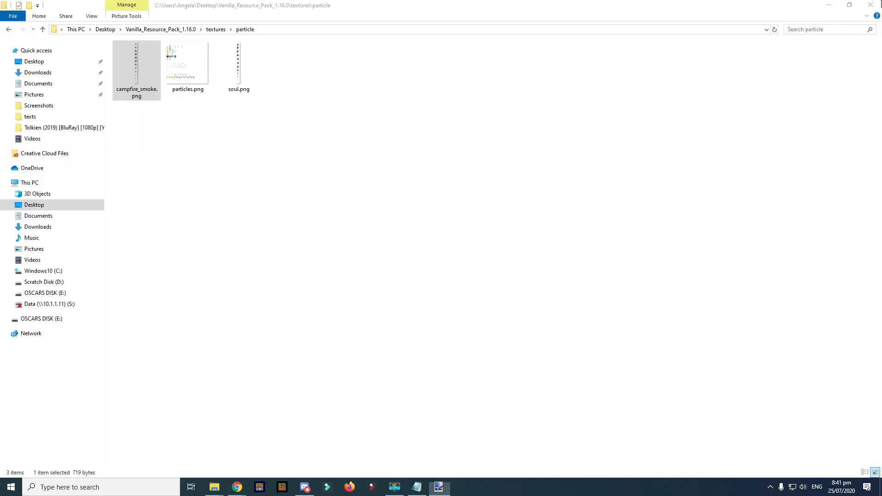
- View soul.png in paint.net, close it, and select particles.png to open
{"action": "left_click", "coordinate": [234, 67]}
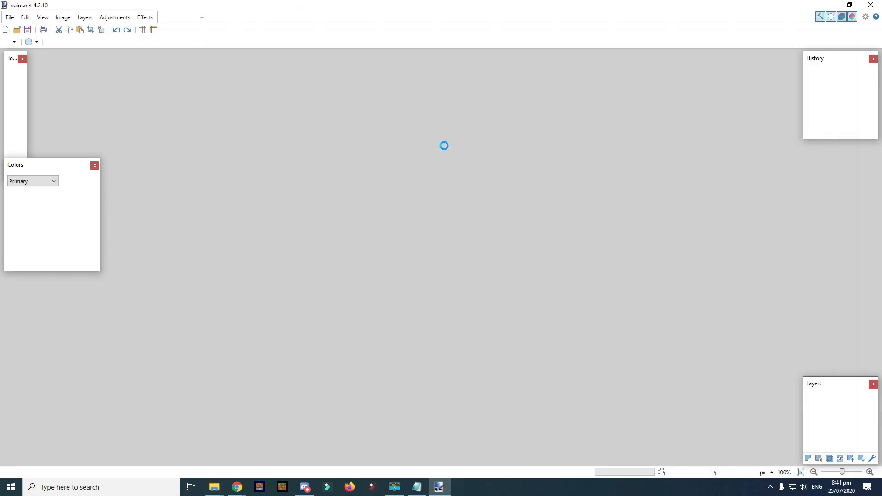
{"action": "scroll", "coordinate": [429, 286], "scroll_direction": "up", "scroll_amount": 3}
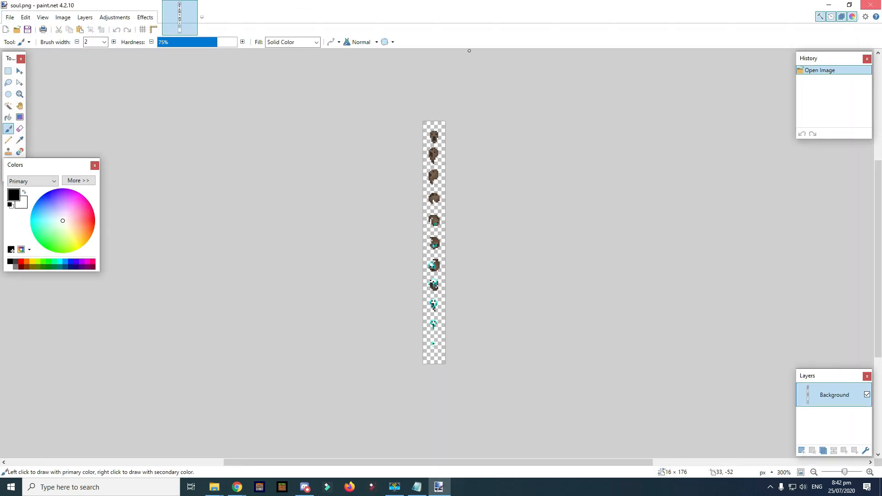
{"action": "left_click", "coordinate": [870, 5]}
{"action": "left_click", "coordinate": [186, 83]}
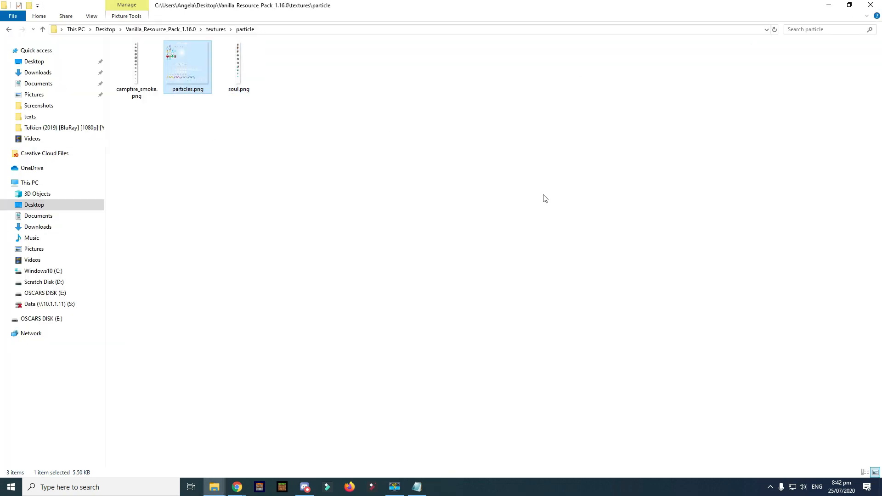
{"action": "scroll", "coordinate": [413, 293], "scroll_direction": "up", "scroll_amount": 2}
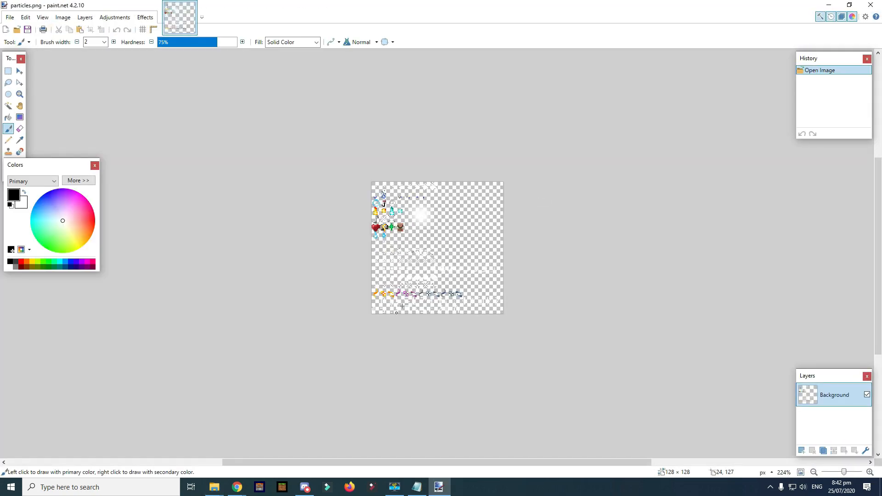
{"action": "scroll", "coordinate": [412, 294], "scroll_direction": "up", "scroll_amount": 3}
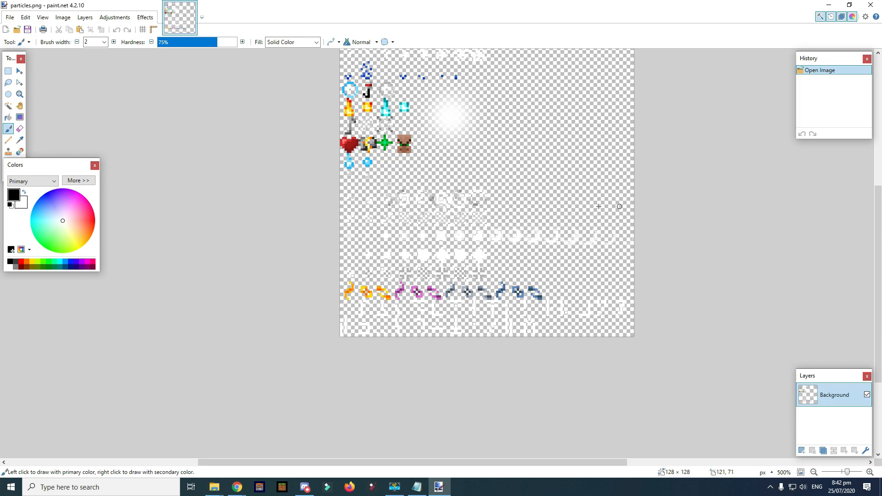
{"action": "scroll", "coordinate": [568, 208], "scroll_direction": "up", "scroll_amount": 1}
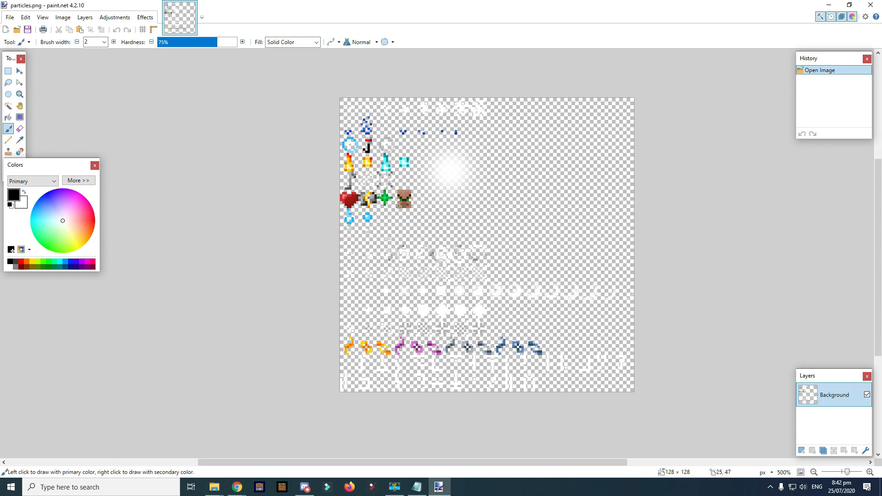
{"action": "scroll", "coordinate": [398, 211], "scroll_direction": "up", "scroll_amount": 2}
{"action": "scroll", "coordinate": [471, 230], "scroll_direction": "down", "scroll_amount": 1}
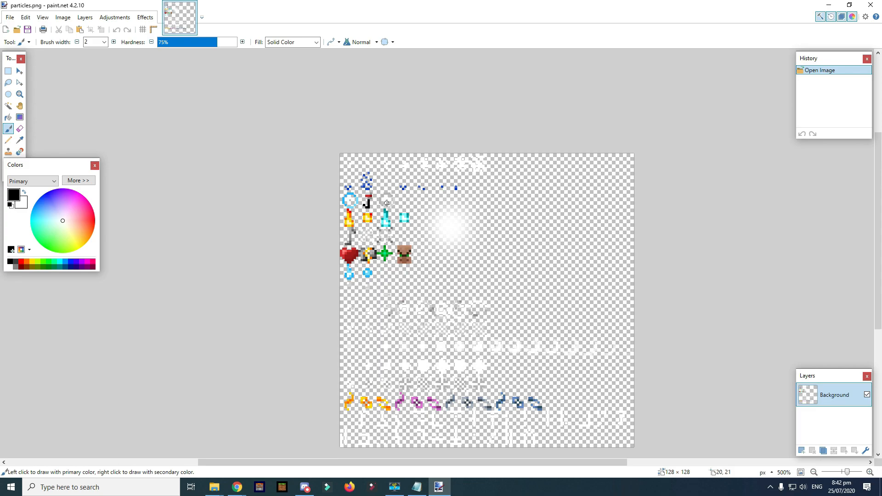
{"action": "scroll", "coordinate": [418, 165], "scroll_direction": "down", "scroll_amount": 1}
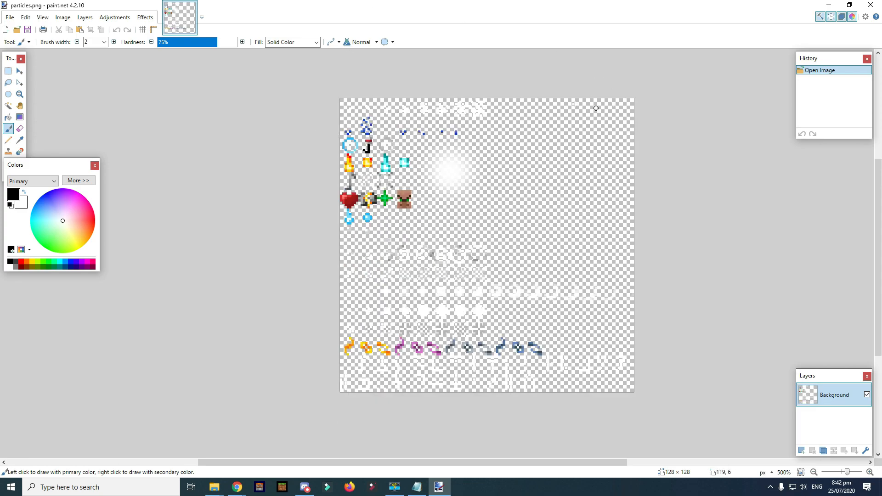
{"action": "scroll", "coordinate": [447, 325], "scroll_direction": "up", "scroll_amount": 2}
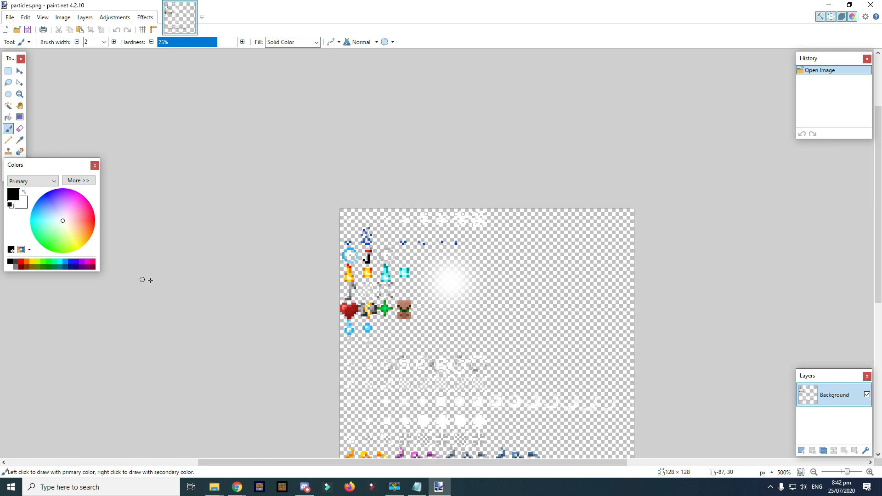
{"action": "scroll", "coordinate": [412, 244], "scroll_direction": "up", "scroll_amount": 6}
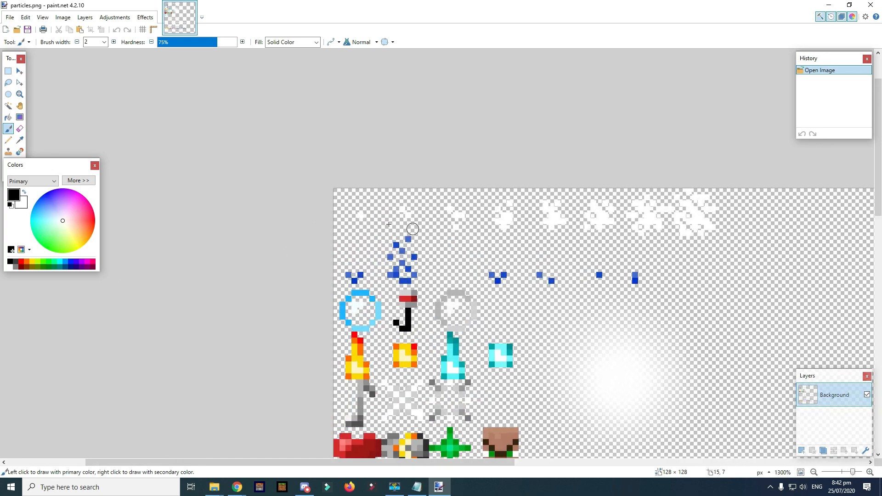
{"action": "scroll", "coordinate": [487, 245], "scroll_direction": "up", "scroll_amount": 2}
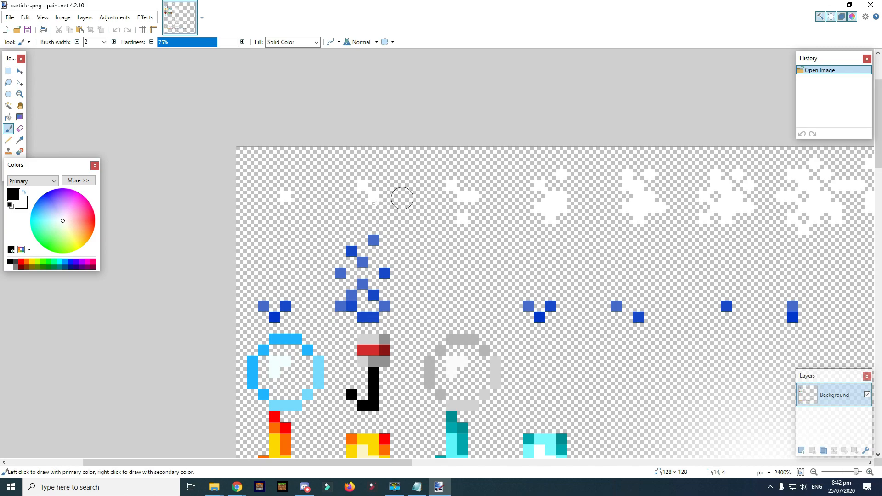
{"action": "scroll", "coordinate": [670, 206], "scroll_direction": "down", "scroll_amount": 2}
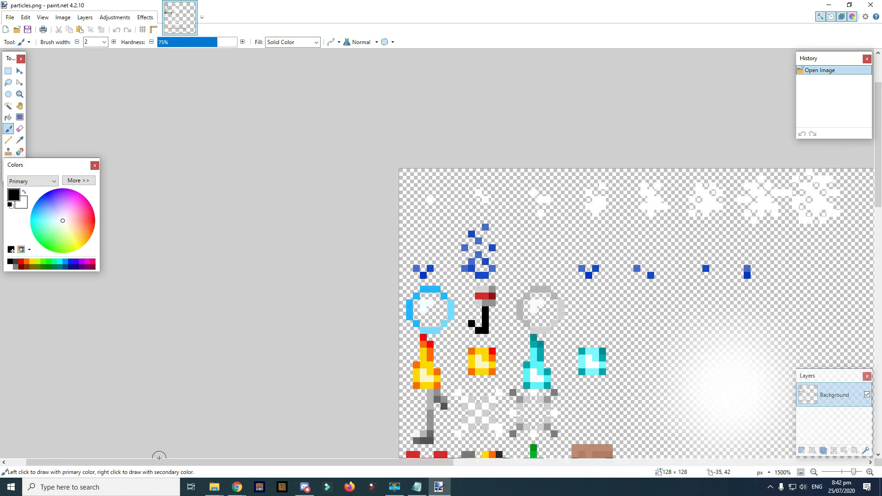
{"action": "left_click_drag", "start_coordinate": [166, 464], "coordinate": [259, 467]}
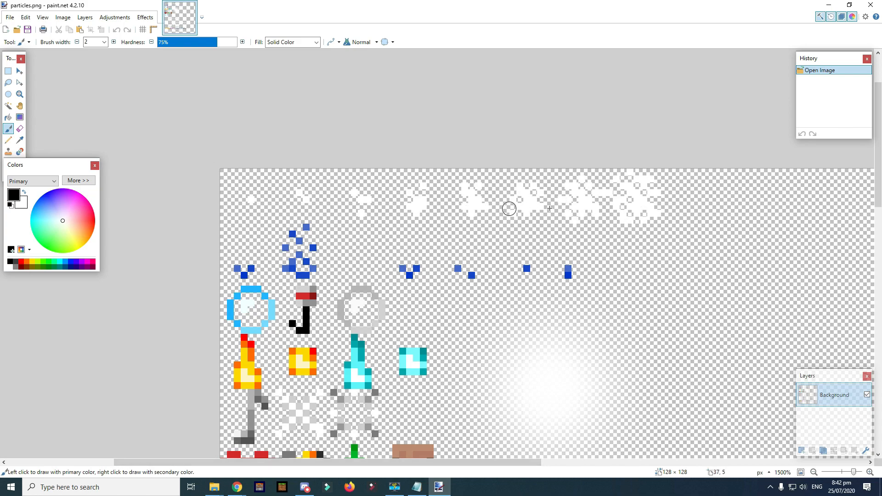
{"action": "scroll", "coordinate": [456, 166], "scroll_direction": "down", "scroll_amount": 2}
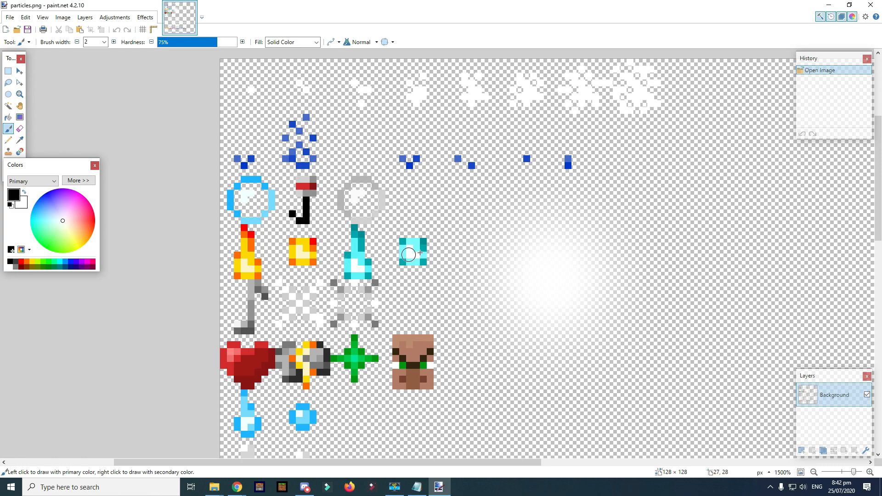
{"action": "scroll", "coordinate": [442, 259], "scroll_direction": "down", "scroll_amount": 1}
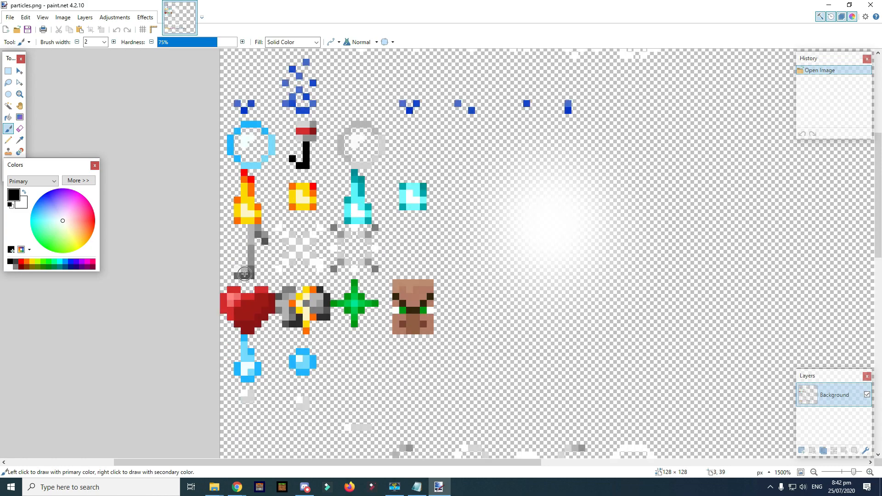
{"action": "scroll", "coordinate": [247, 272], "scroll_direction": "down", "scroll_amount": 1}
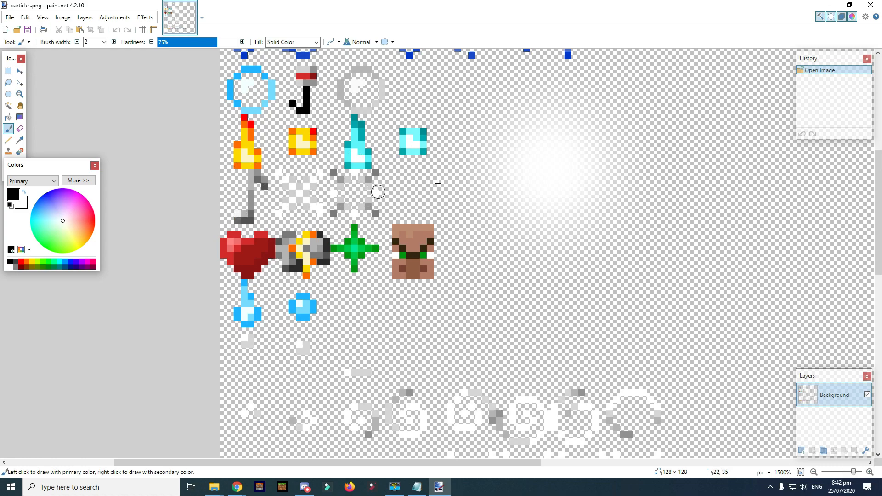
{"action": "scroll", "coordinate": [425, 189], "scroll_direction": "down", "scroll_amount": 1}
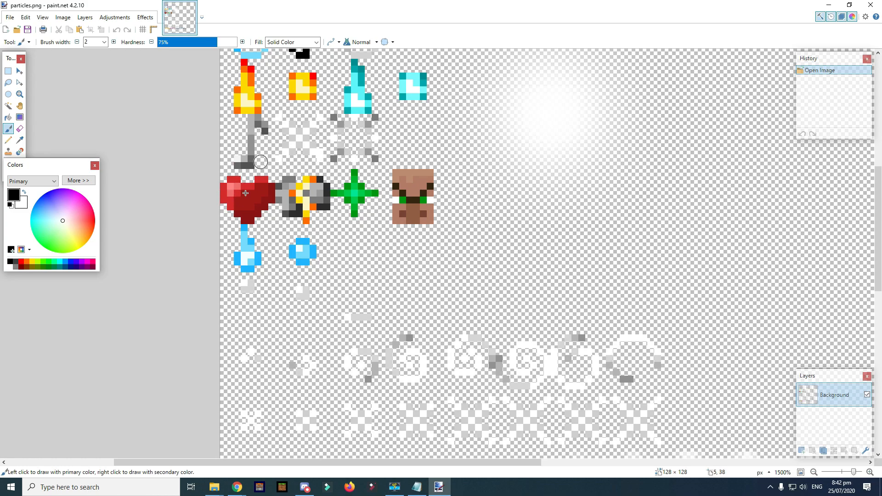
{"action": "scroll", "coordinate": [167, 138], "scroll_direction": "down", "scroll_amount": 1}
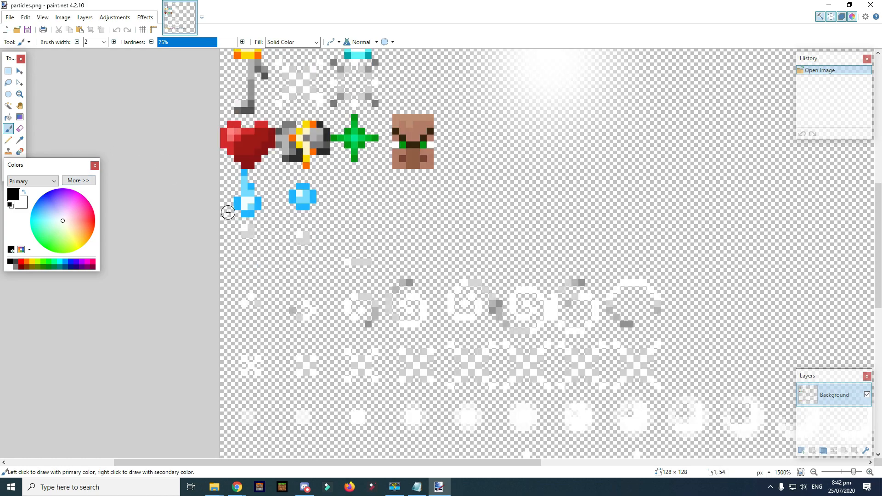
{"action": "scroll", "coordinate": [323, 224], "scroll_direction": "down", "scroll_amount": 1}
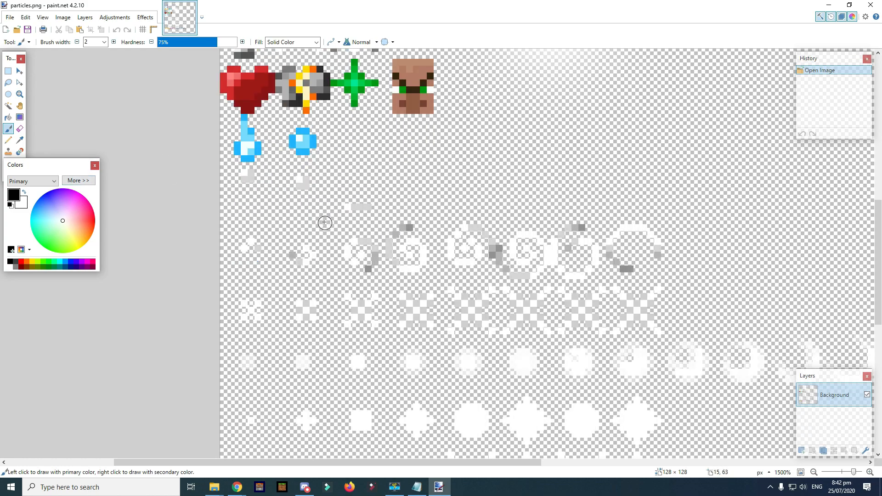
{"action": "scroll", "coordinate": [506, 247], "scroll_direction": "down", "scroll_amount": 1}
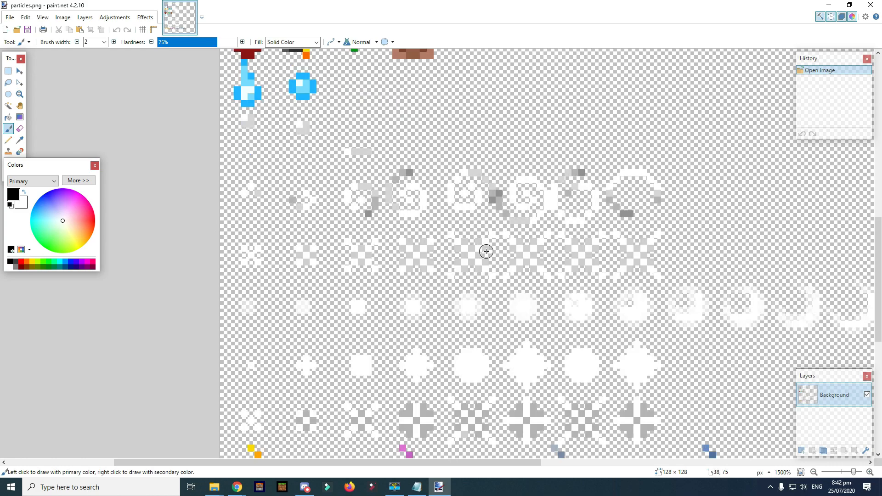
{"action": "scroll", "coordinate": [528, 244], "scroll_direction": "down", "scroll_amount": 1}
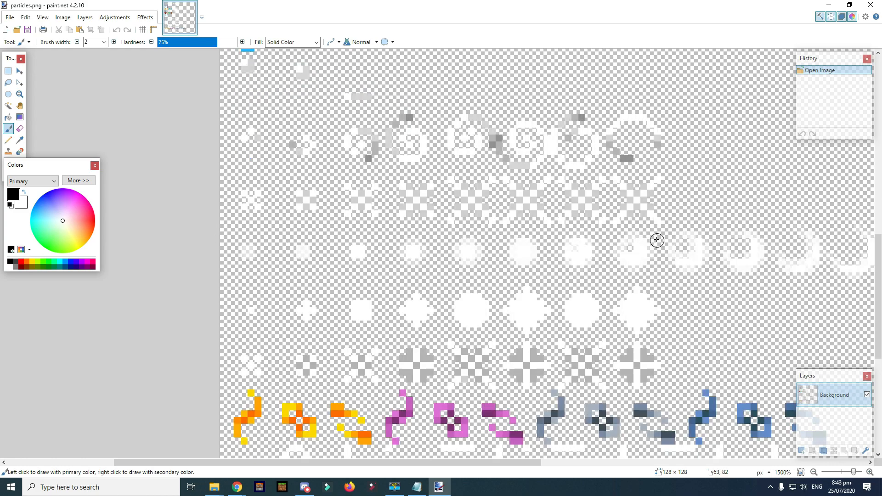
{"action": "scroll", "coordinate": [614, 235], "scroll_direction": "down", "scroll_amount": 3}
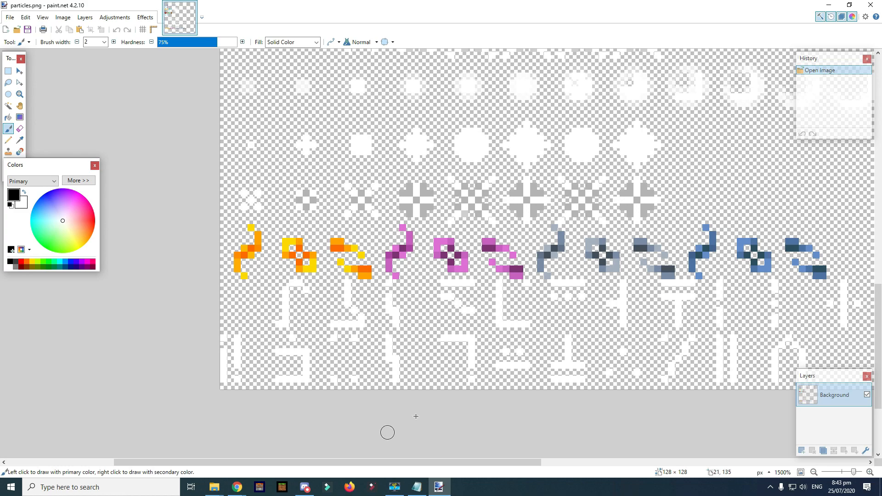
{"action": "left_click_drag", "start_coordinate": [322, 462], "coordinate": [467, 462]}
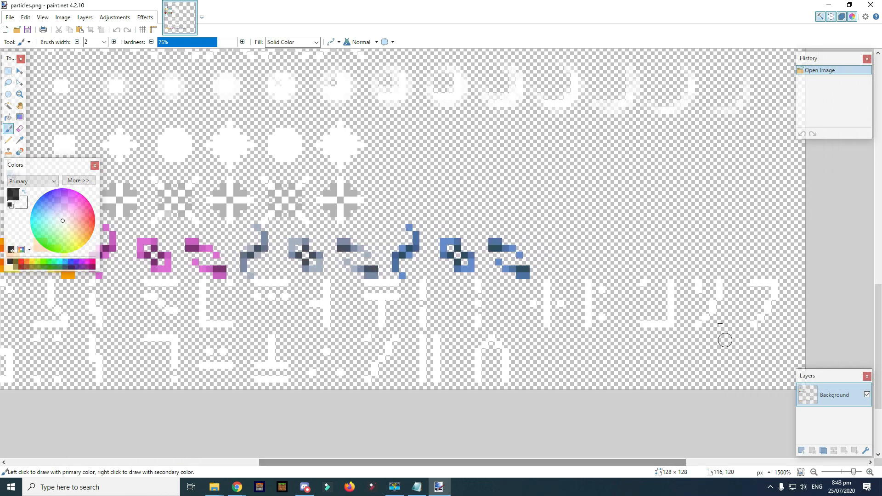
{"action": "left_click_drag", "start_coordinate": [324, 462], "coordinate": [221, 459]}
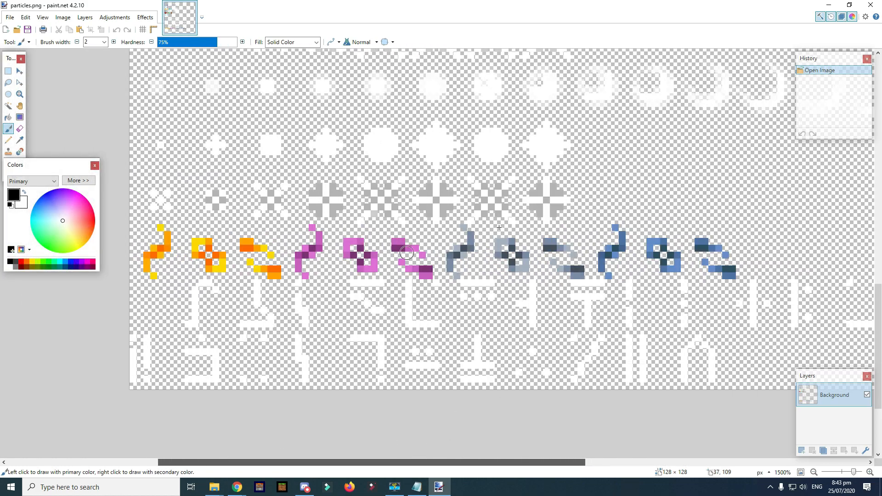
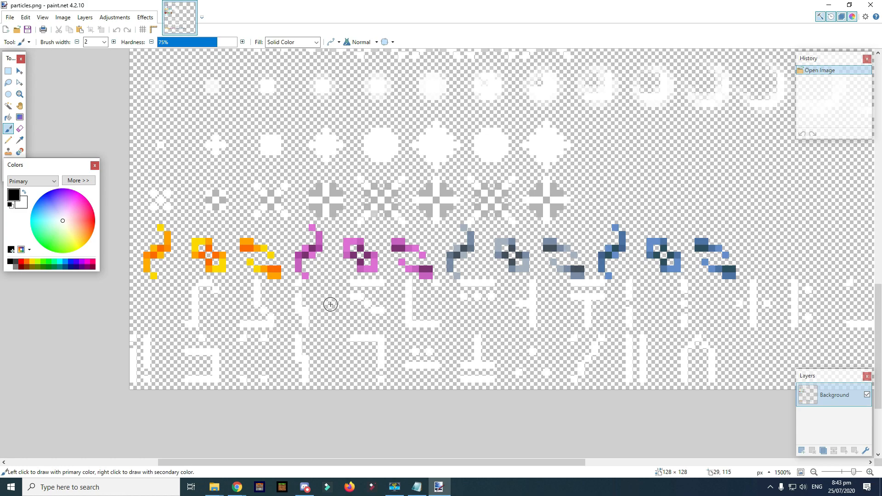
- Repaint the J icon's red tip in blue with navy pixels and save particles.png
{"action": "scroll", "coordinate": [505, 303], "scroll_direction": "up", "scroll_amount": 3}
{"action": "scroll", "coordinate": [429, 289], "scroll_direction": "up", "scroll_amount": 10}
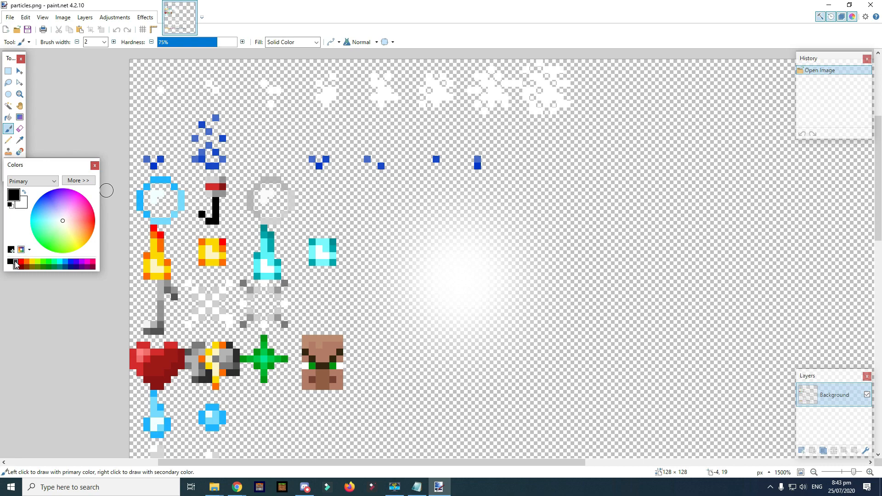
{"action": "left_click", "coordinate": [51, 212]}
{"action": "left_click", "coordinate": [71, 262]}
{"action": "key", "text": "p"}
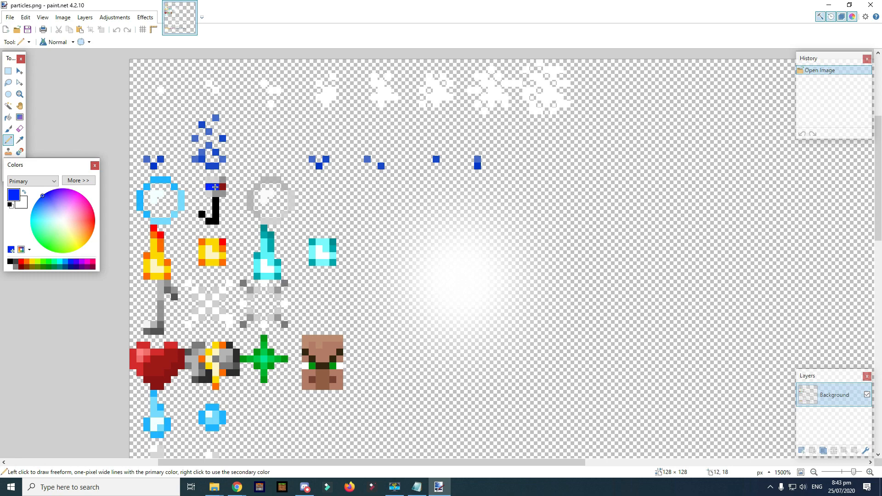
{"action": "left_click", "coordinate": [215, 187]}
{"action": "left_click", "coordinate": [71, 267]}
{"action": "left_click", "coordinate": [224, 187]}
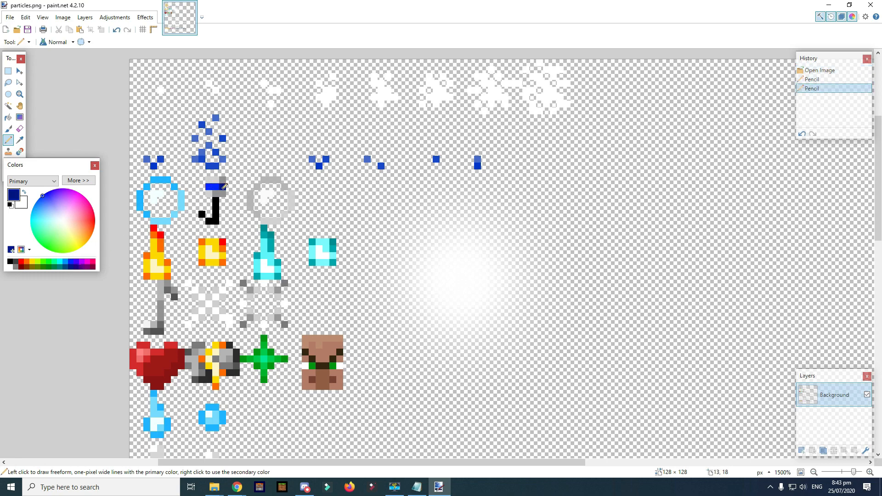
{"action": "key", "text": "ctrl+s"}
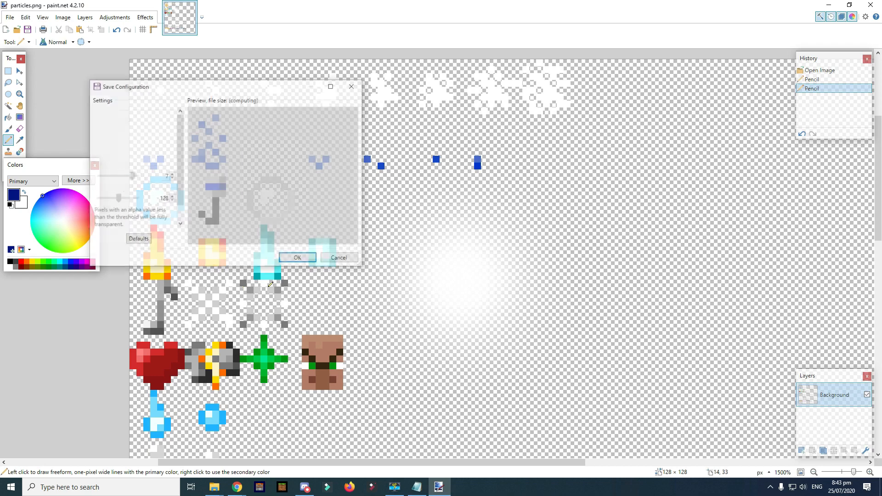
{"action": "left_click", "coordinate": [295, 257]}
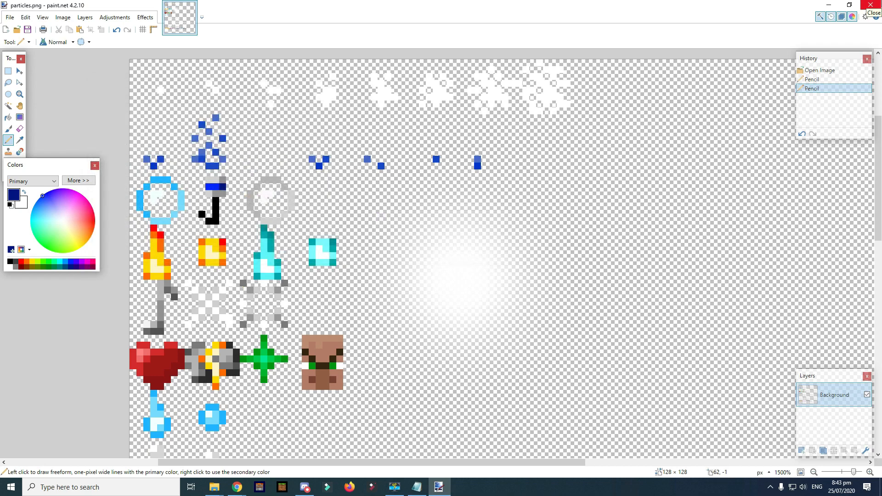
- Close paint.net and delete soul.png and campfire_smoke.png from the particle folder
{"action": "left_click", "coordinate": [870, 6]}
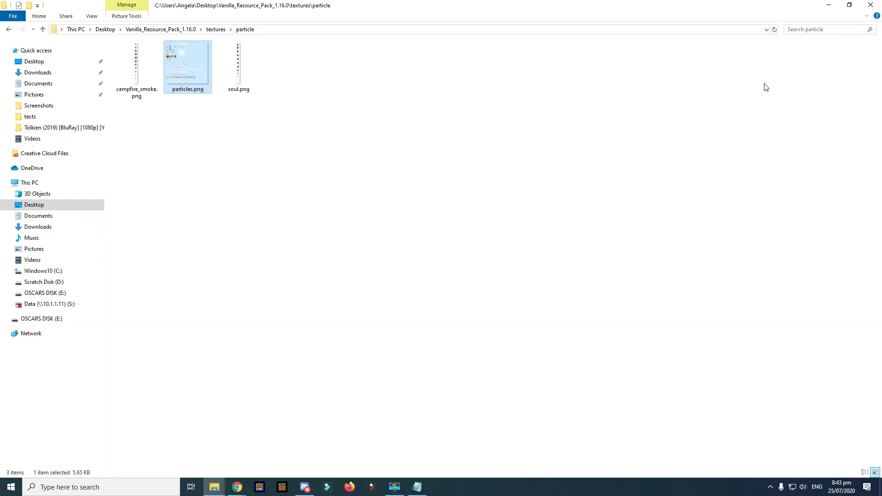
{"action": "left_click", "coordinate": [244, 76]}
{"action": "key", "text": "Delete"}
{"action": "left_click", "coordinate": [160, 81]}
{"action": "key", "text": "Delete"}
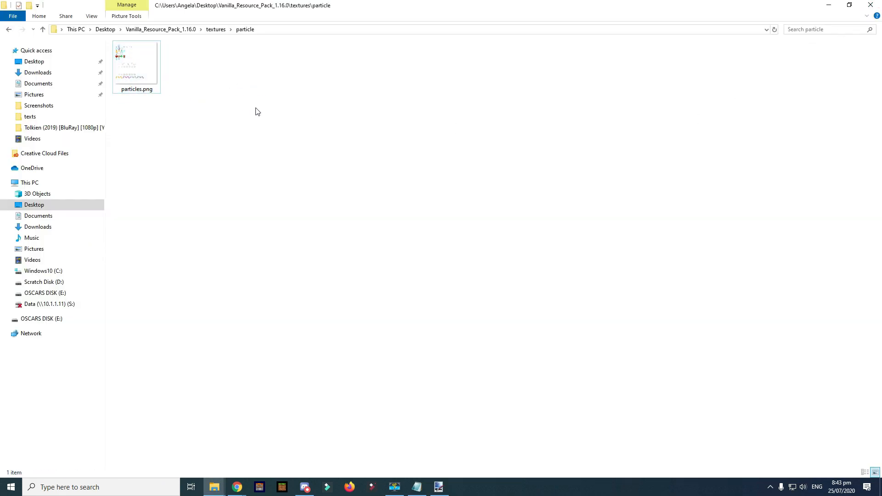
- Open kz.png from the textures\painting folder
{"action": "key", "text": "BackSpace"}
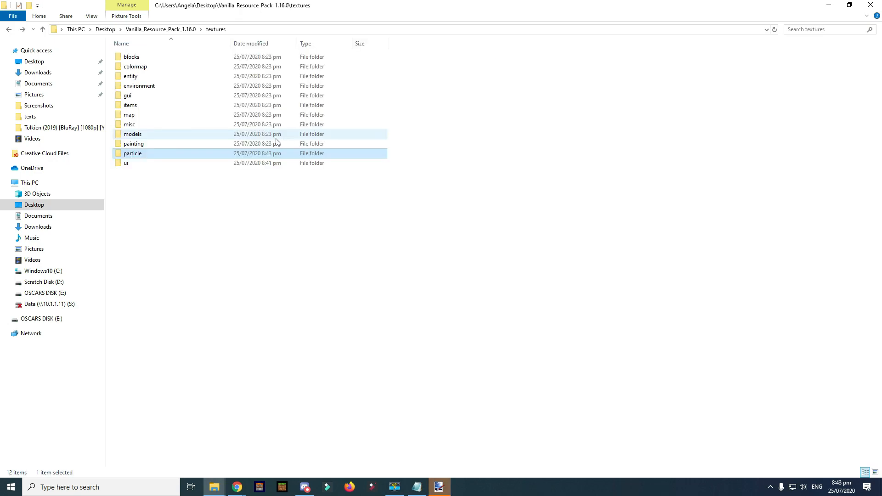
{"action": "double_click", "coordinate": [157, 145]}
{"action": "double_click", "coordinate": [125, 54]}
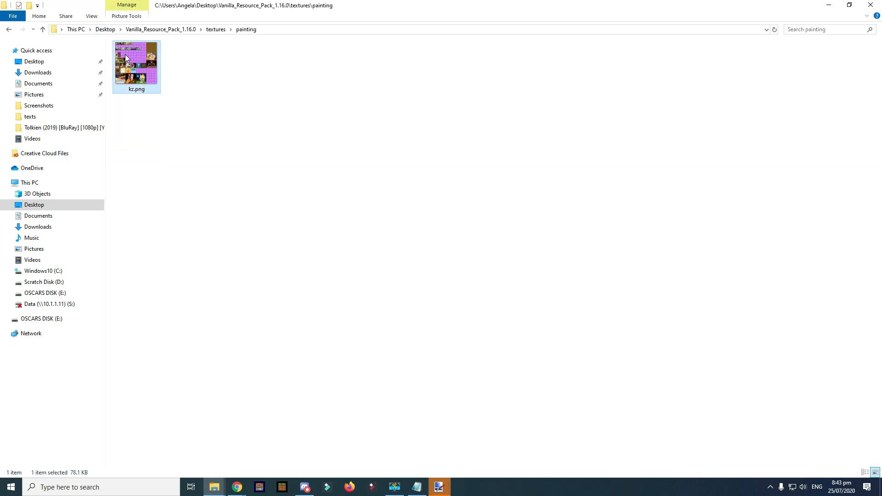
- Dismiss the file-not-found error and reopen kz.png in paint.net
{"action": "left_click", "coordinate": [521, 253]}
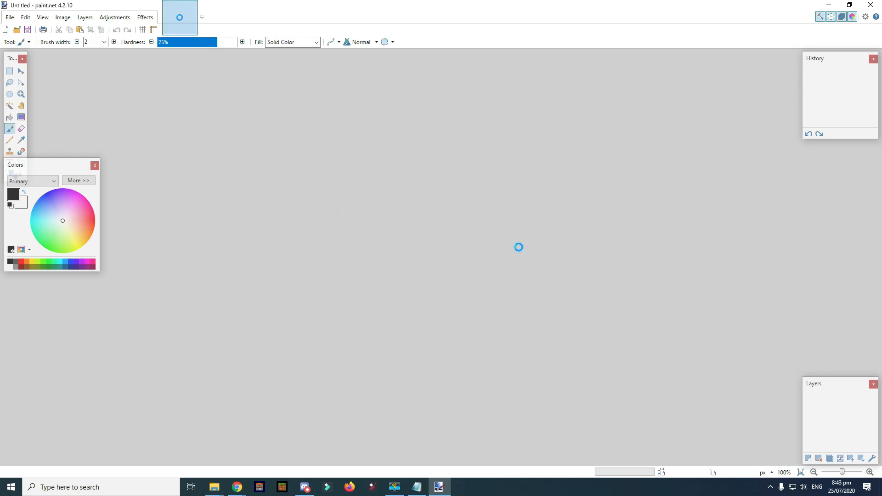
{"action": "left_click", "coordinate": [871, 4]}
{"action": "double_click", "coordinate": [149, 76]}
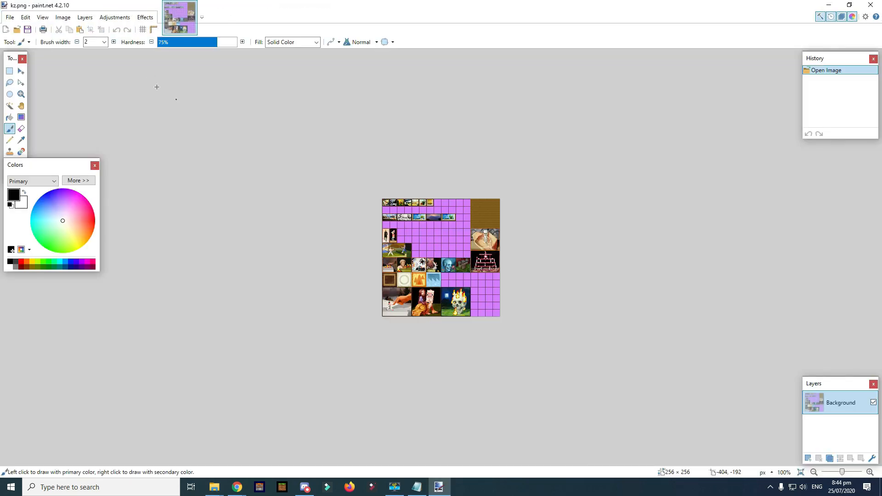
- Zoom in and rectangle-select the burning skull painting tile
{"action": "scroll", "coordinate": [439, 267], "scroll_direction": "up", "scroll_amount": 1}
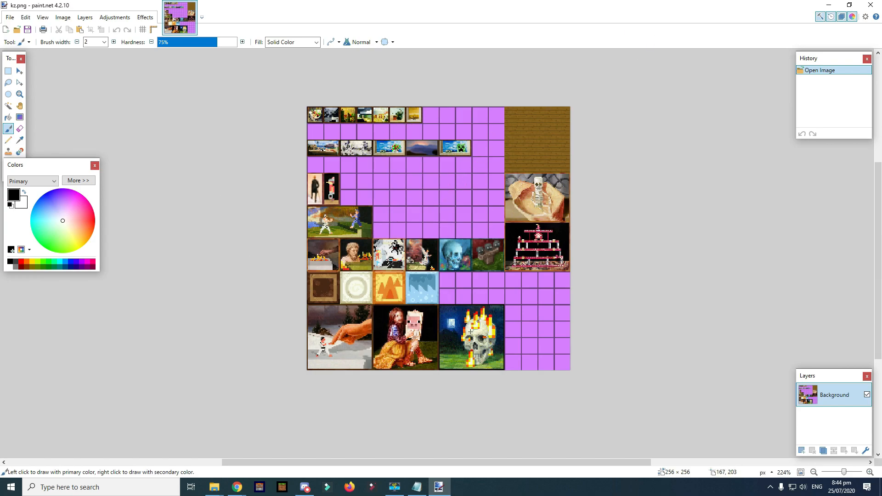
{"action": "scroll", "coordinate": [455, 351], "scroll_direction": "up", "scroll_amount": 3}
{"action": "scroll", "coordinate": [455, 350], "scroll_direction": "down", "scroll_amount": 3}
{"action": "scroll", "coordinate": [454, 350], "scroll_direction": "up", "scroll_amount": 5}
{"action": "scroll", "coordinate": [455, 350], "scroll_direction": "up", "scroll_amount": 1}
{"action": "key", "text": "s"}
{"action": "left_click_drag", "start_coordinate": [386, 159], "coordinate": [666, 440]}
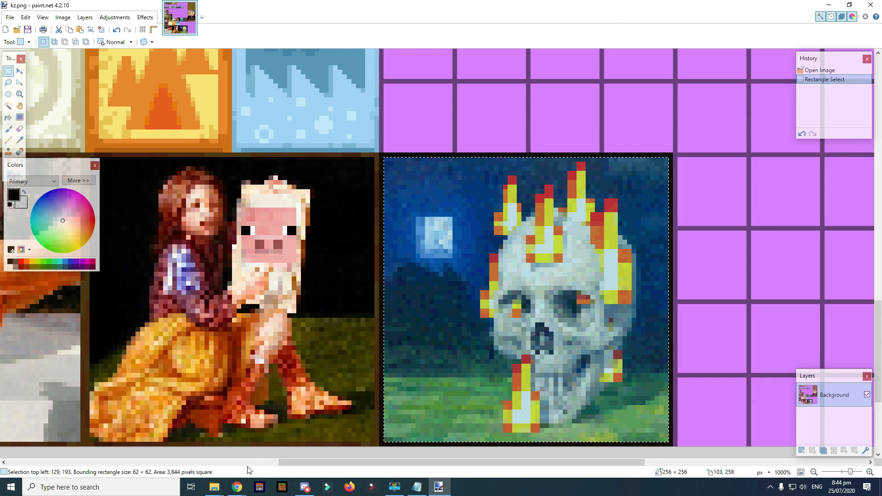
- Search Google for 'random image' in a new Chrome tab
{"action": "mouse_move", "coordinate": [237, 487]}
{"action": "mouse_move", "coordinate": [208, 453]}
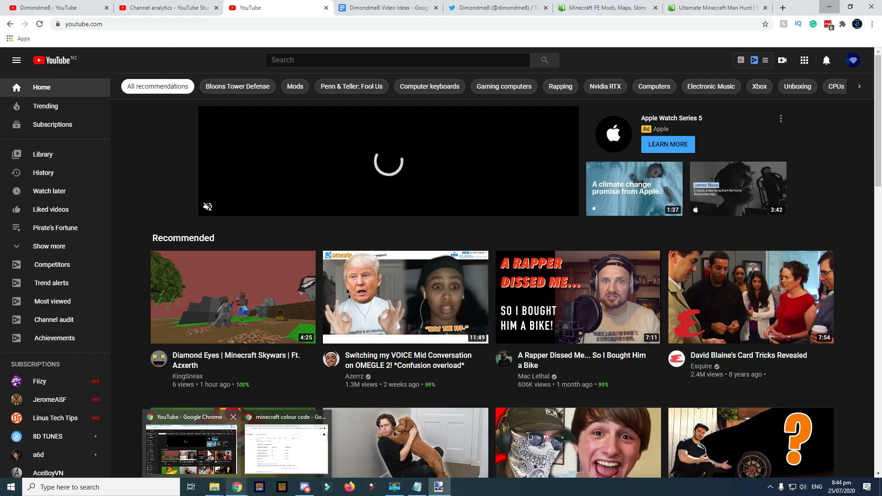
{"action": "left_click", "coordinate": [285, 448]}
{"action": "left_click", "coordinate": [604, 24]}
{"action": "type", "text": "random image"}
{"action": "key", "text": "Return"}
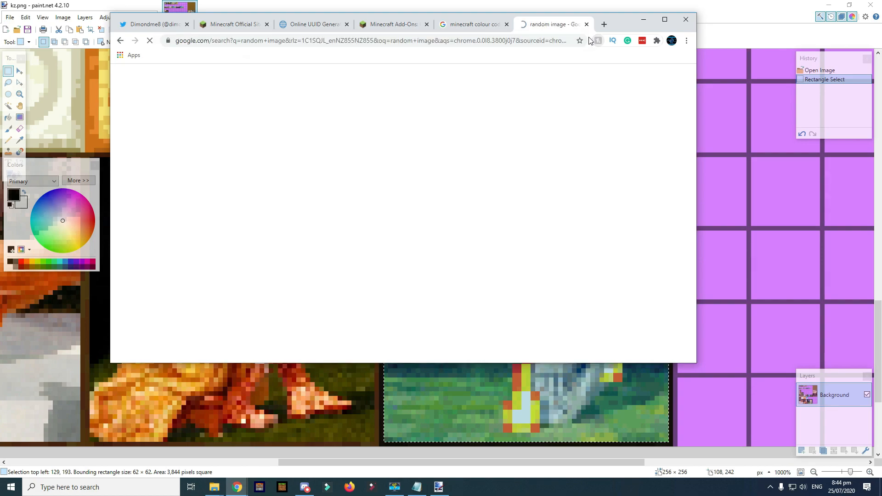
- Copy the elephant silhouette picture from the results
{"action": "scroll", "coordinate": [129, 252], "scroll_direction": "down", "scroll_amount": 1}
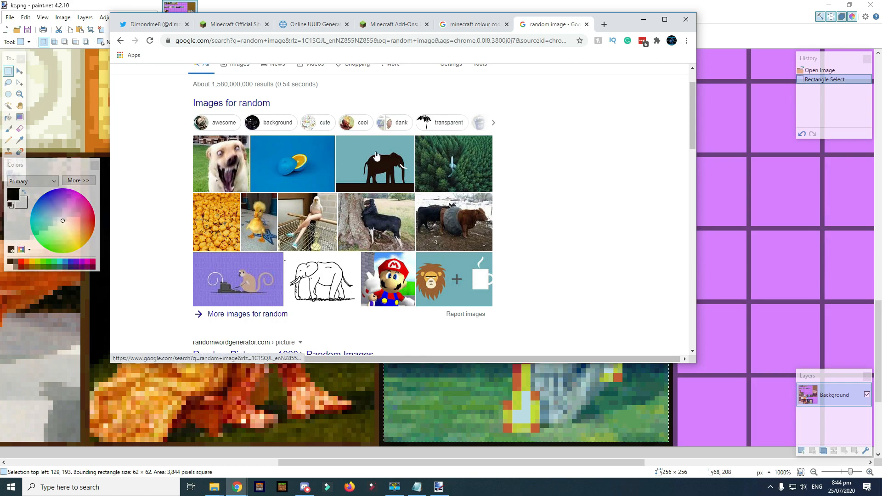
{"action": "right_click", "coordinate": [297, 153]}
{"action": "right_click", "coordinate": [391, 142]}
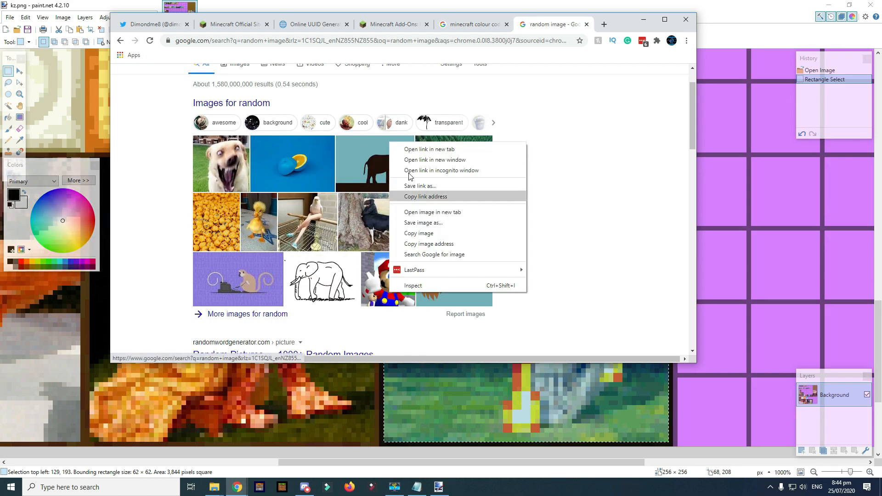
{"action": "left_click", "coordinate": [443, 233]}
- Paste the elephant into kz.png and resize it to fill the skull tile
{"action": "left_click", "coordinate": [633, 369]}
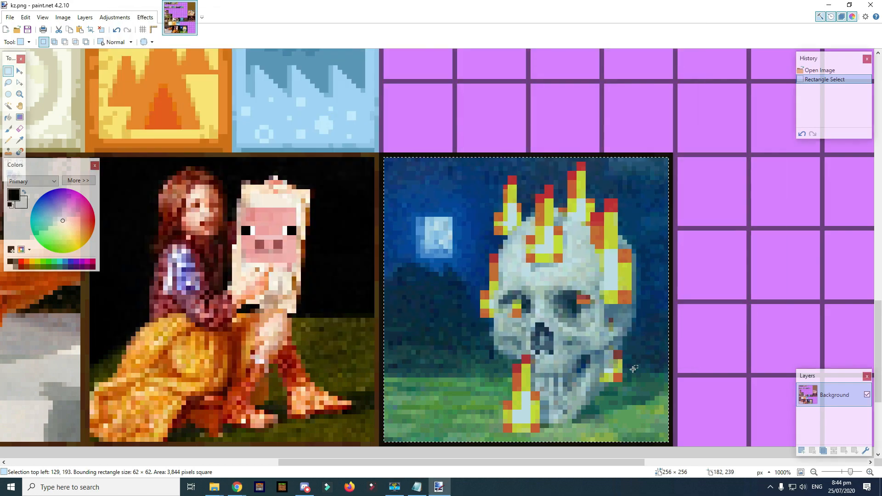
{"action": "key", "text": "ctrl+v"}
{"action": "key", "text": "ctrl+z"}
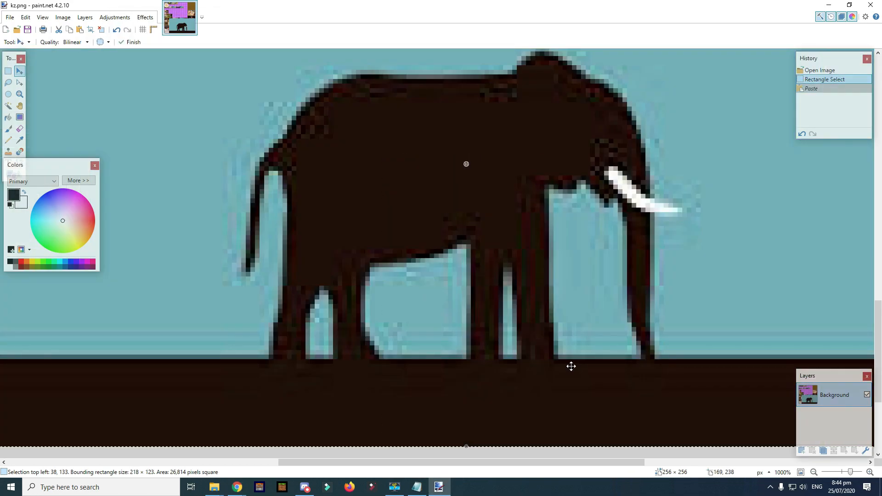
{"action": "key", "text": "alt+Tab"}
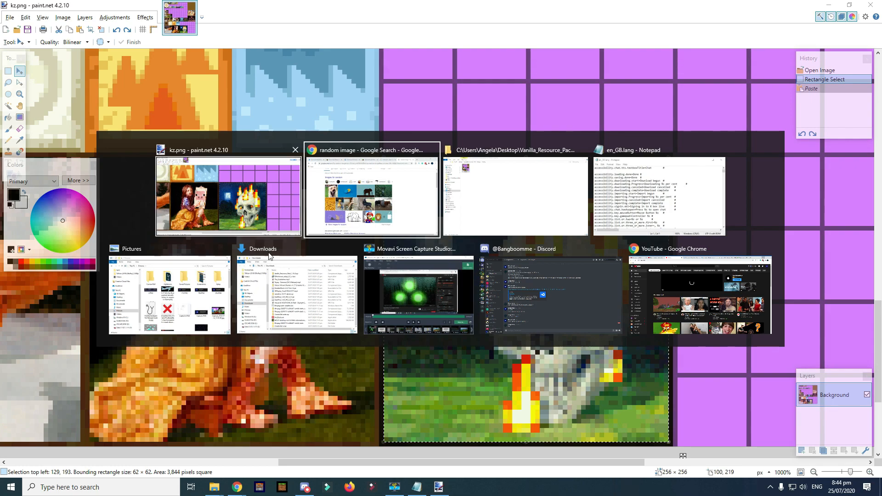
{"action": "scroll", "coordinate": [570, 290], "scroll_direction": "down", "scroll_amount": 4}
{"action": "key", "text": "ctrl+v"}
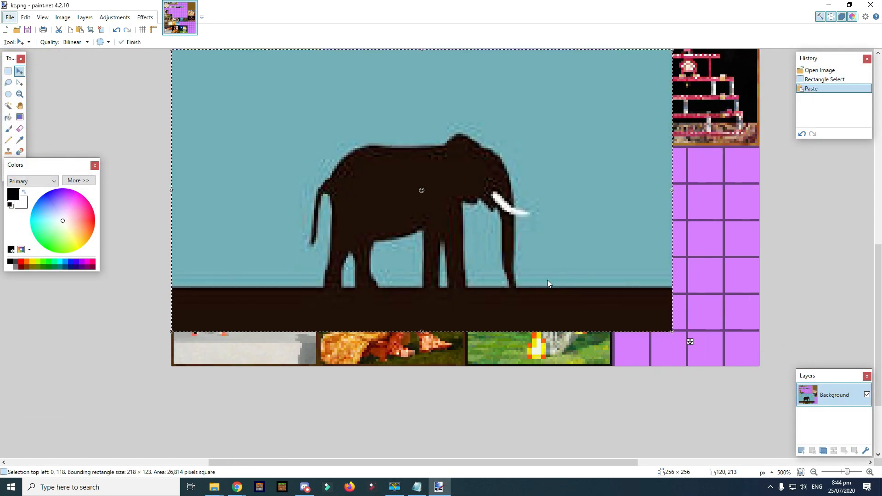
{"action": "left_click_drag", "start_coordinate": [296, 175], "coordinate": [470, 271]}
{"action": "left_click_drag", "start_coordinate": [344, 142], "coordinate": [548, 251]}
{"action": "left_click_drag", "start_coordinate": [633, 289], "coordinate": [552, 259]}
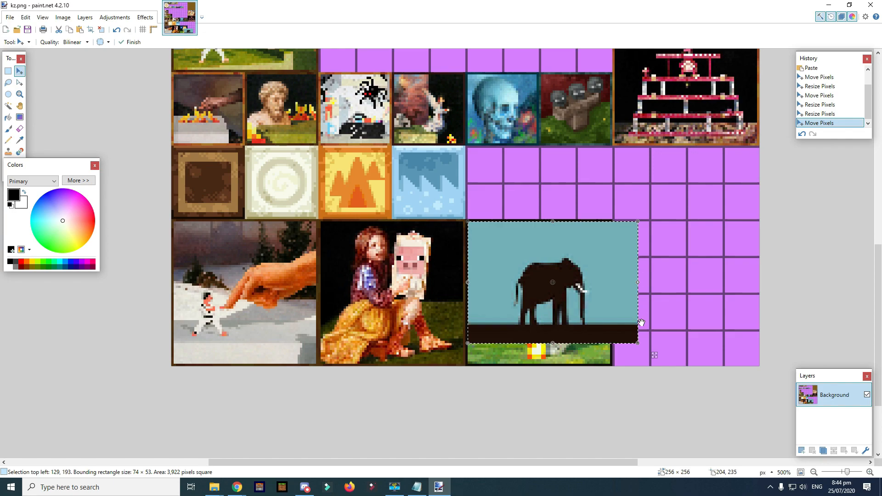
{"action": "left_click_drag", "start_coordinate": [638, 343], "coordinate": [610, 343]}
{"action": "left_click_drag", "start_coordinate": [538, 299], "coordinate": [543, 366]}
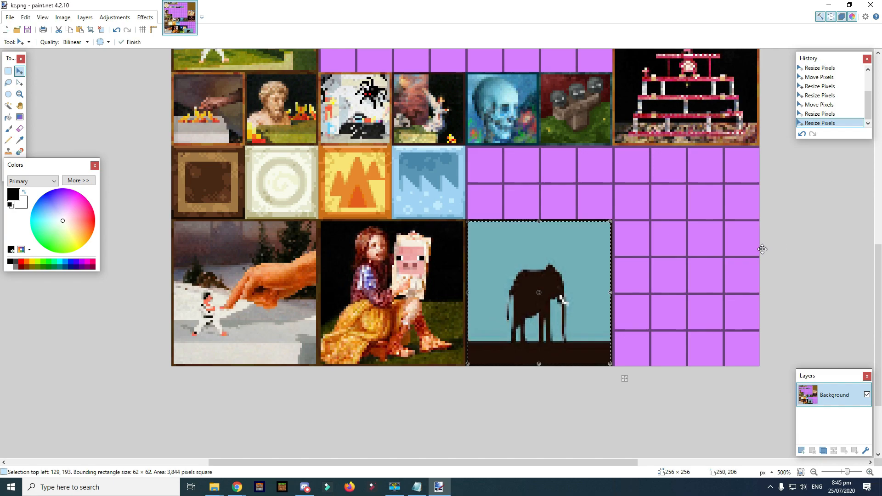
- Save kz.png and clear the selection
{"action": "key", "text": "ctrl+s"}
{"action": "left_click", "coordinate": [298, 258]}
{"action": "key", "text": "s"}
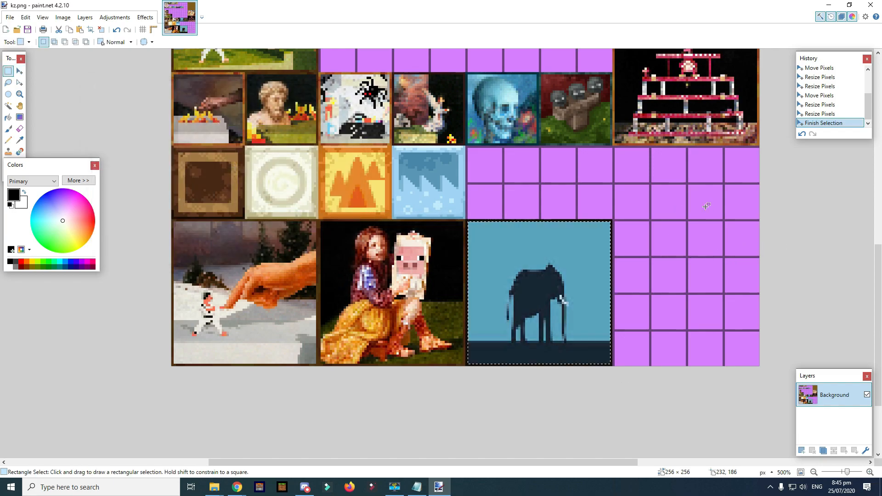
{"action": "key", "text": "ctrl+d"}
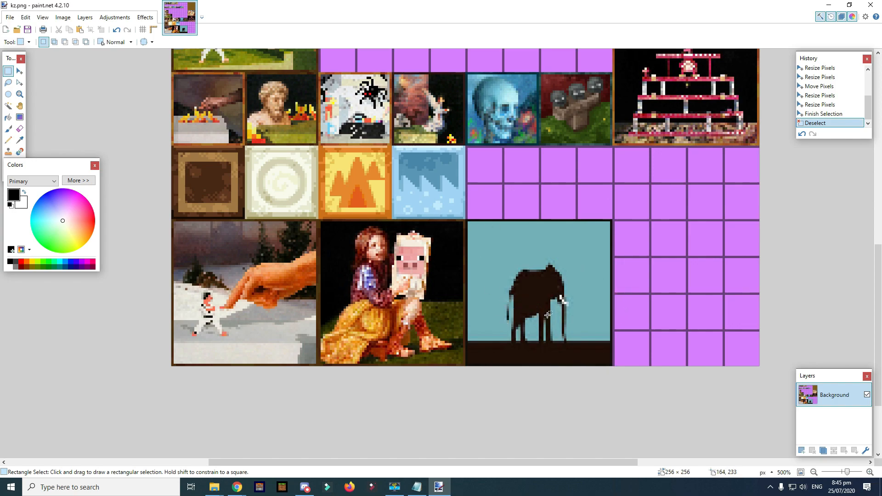
- Adjust the screen recorder from the system tray and close paint.net
{"action": "scroll", "coordinate": [558, 328], "scroll_direction": "up", "scroll_amount": 9}
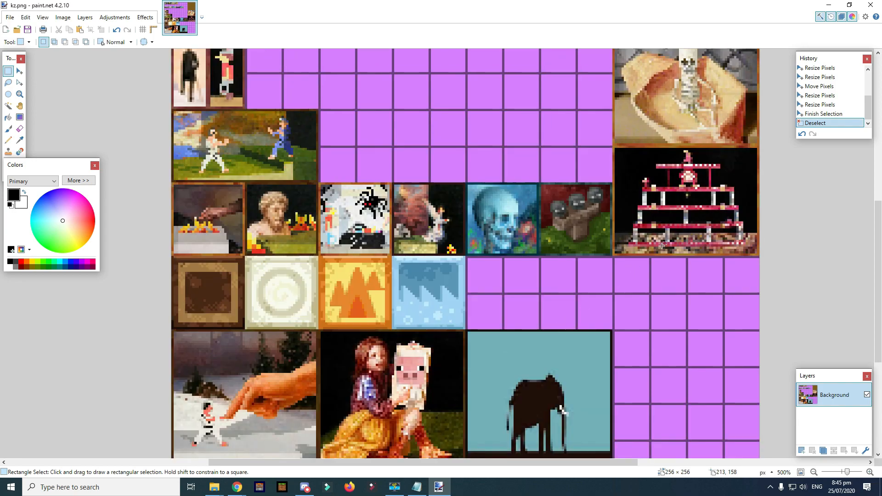
{"action": "scroll", "coordinate": [666, 221], "scroll_direction": "down", "scroll_amount": 6}
{"action": "scroll", "coordinate": [661, 249], "scroll_direction": "up", "scroll_amount": 6}
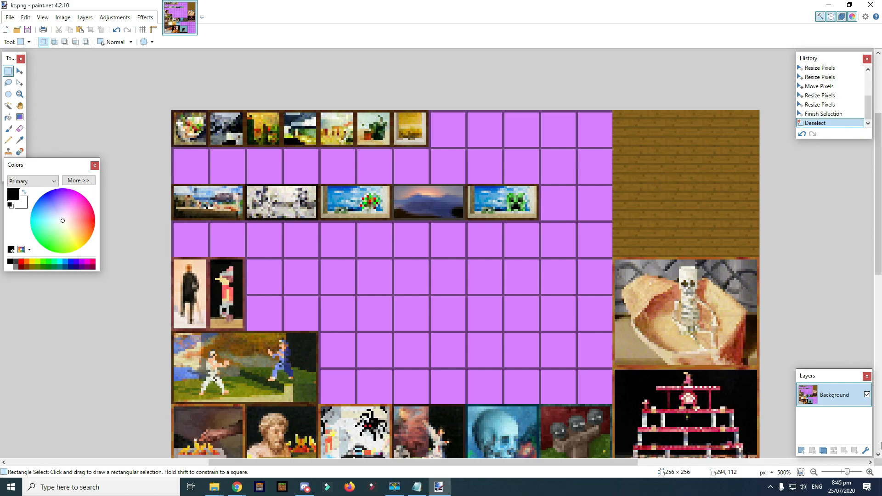
{"action": "left_click", "coordinate": [771, 487]}
{"action": "right_click", "coordinate": [776, 453]}
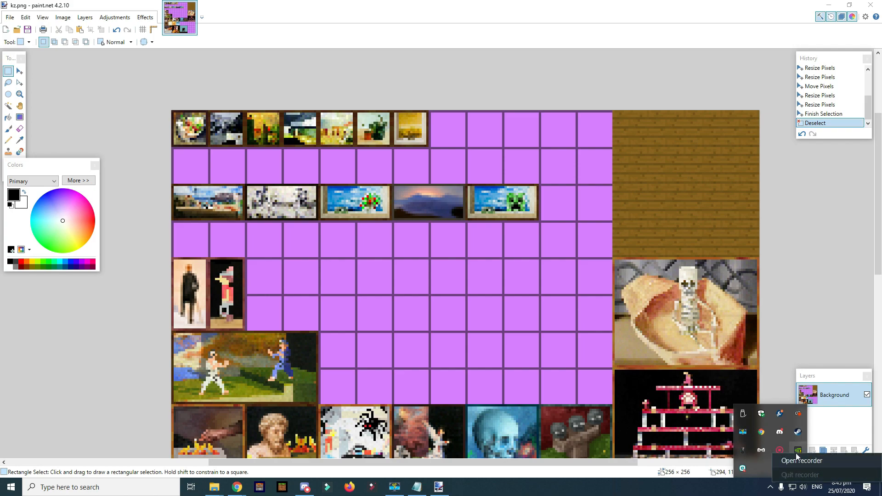
{"action": "left_click", "coordinate": [796, 456]}
{"action": "left_click", "coordinate": [778, 479]}
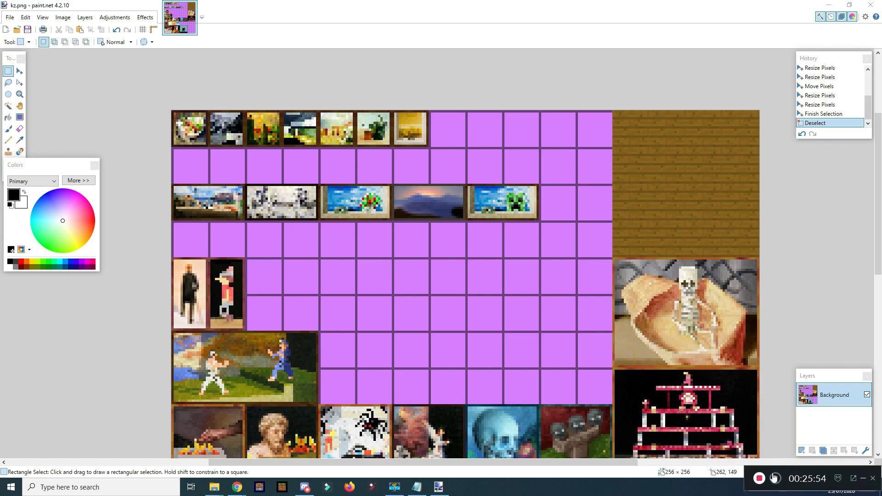
{"action": "left_click", "coordinate": [863, 478]}
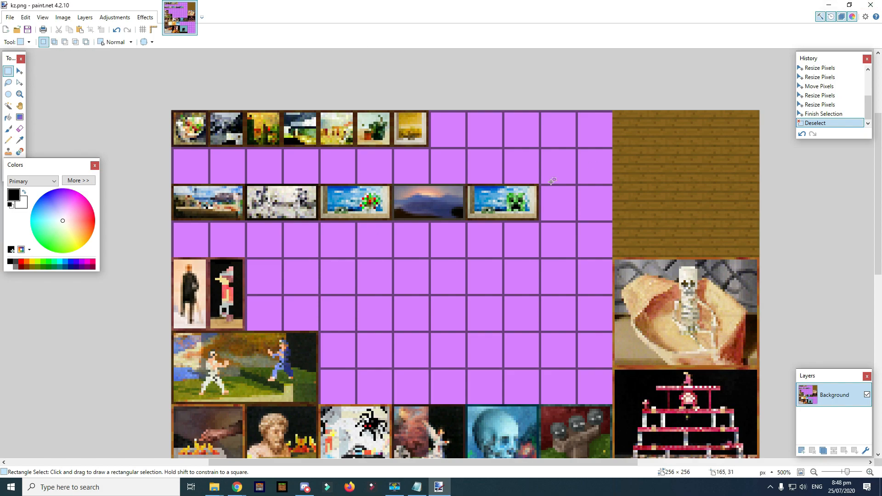
{"action": "left_click", "coordinate": [872, 4]}
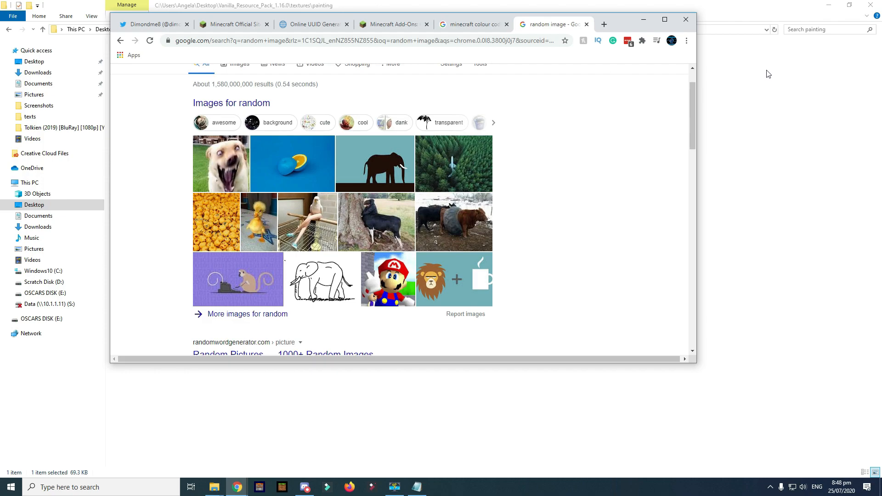
- Browse to textures\models\armor and look at diamond_1.png
{"action": "left_click", "coordinate": [763, 87]}
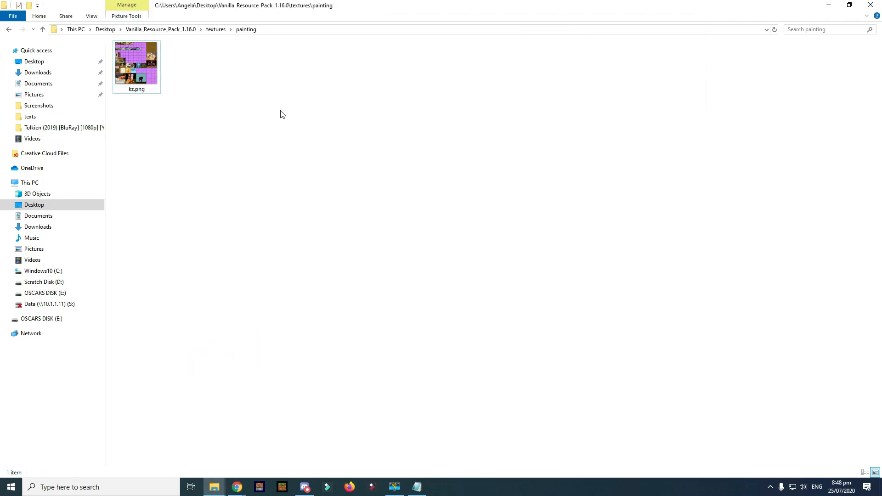
{"action": "key", "text": "BackSpace"}
{"action": "double_click", "coordinate": [148, 131]}
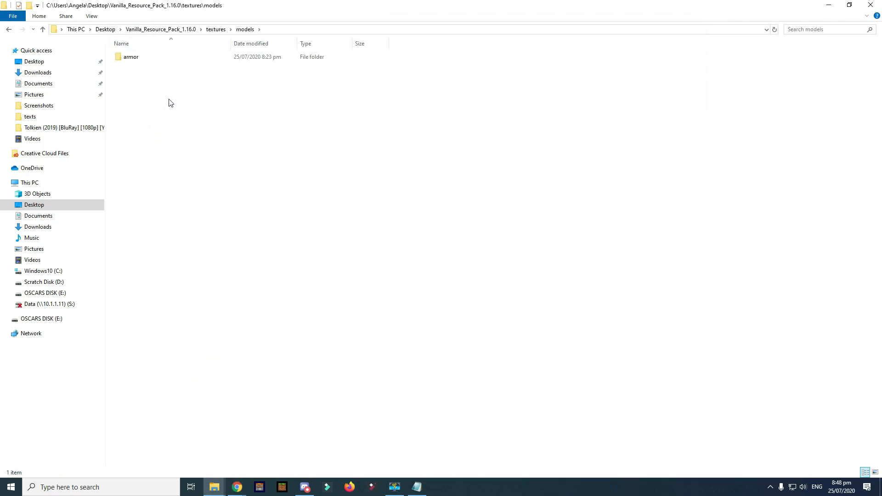
{"action": "double_click", "coordinate": [180, 57]}
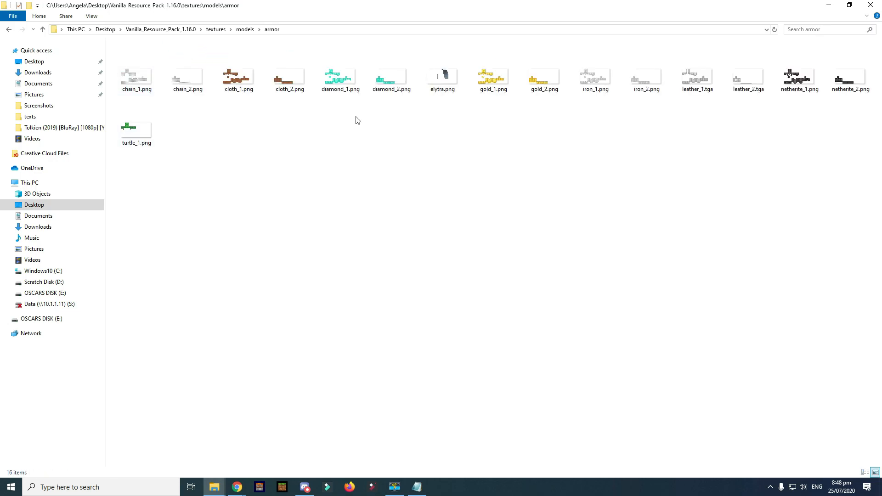
{"action": "left_click", "coordinate": [330, 81]}
{"action": "left_click", "coordinate": [312, 156]}
{"action": "left_click", "coordinate": [327, 86]}
- Return to textures and open misc\enchanted_item_glint.png in paint.net
{"action": "key", "text": "alt+Left"}
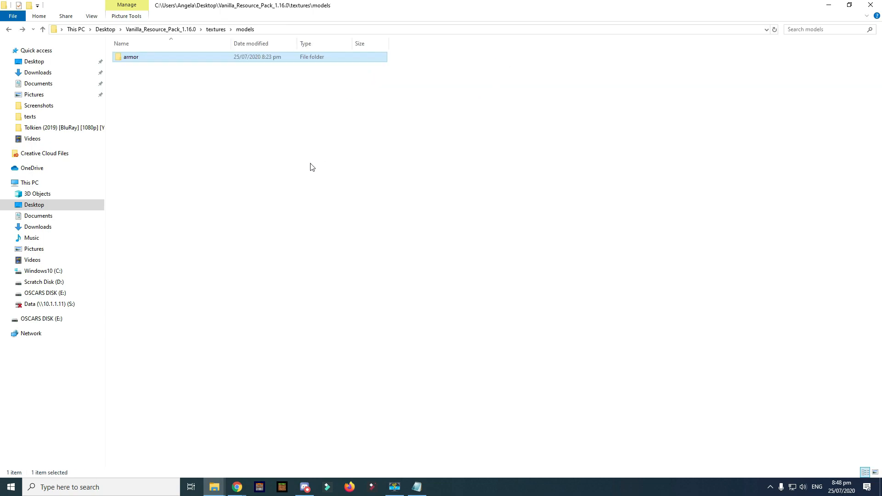
{"action": "left_click", "coordinate": [222, 114]}
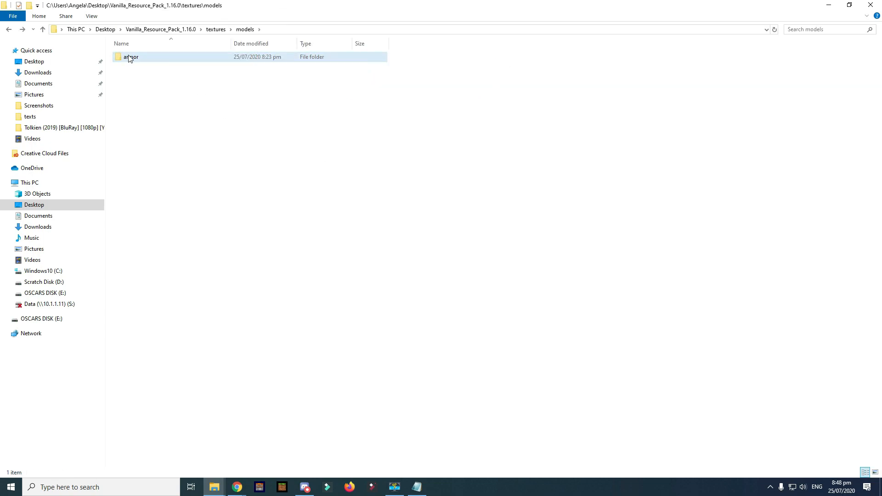
{"action": "key", "text": "alt+Left"}
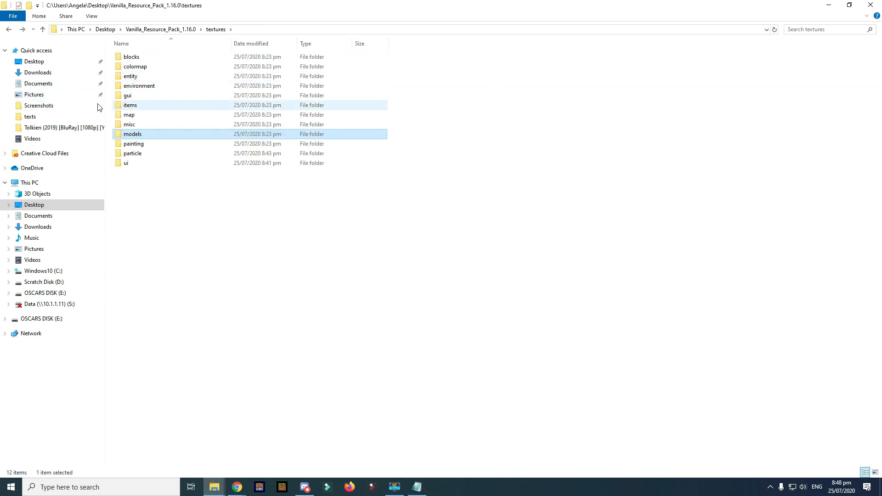
{"action": "double_click", "coordinate": [147, 127]}
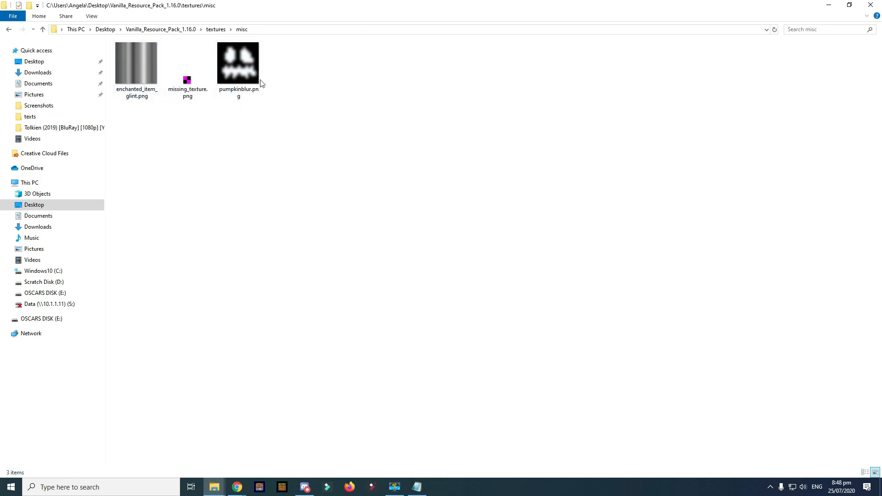
{"action": "double_click", "coordinate": [145, 77]}
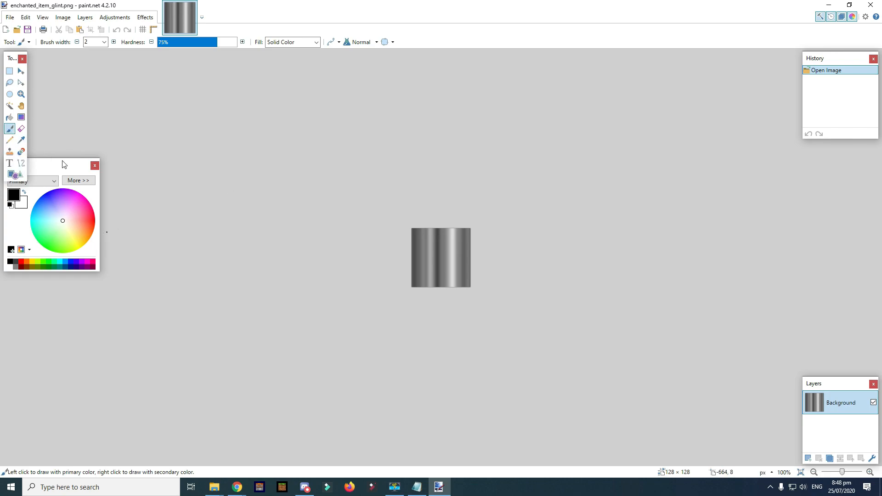
- Scribble cyan pencil lines across the glint texture
{"action": "key", "text": "p"}
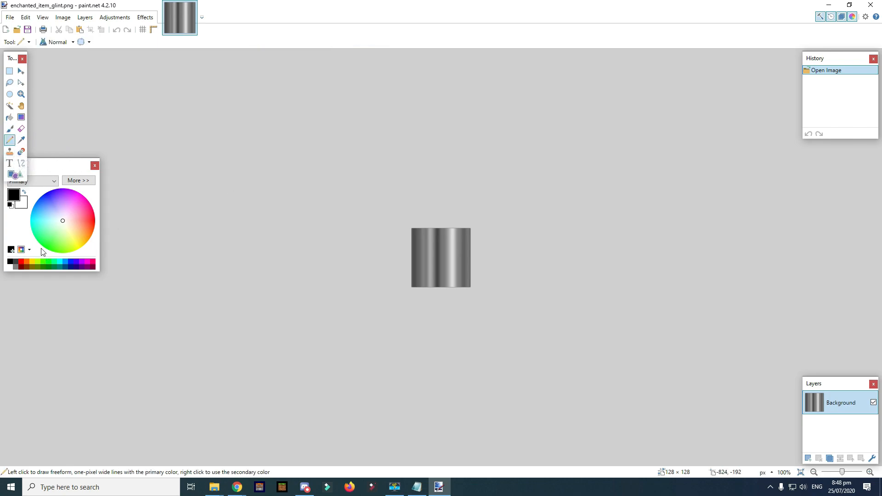
{"action": "left_click", "coordinate": [63, 264]}
{"action": "mouse_move", "coordinate": [413, 236]}
{"action": "left_mouse_down"}
{"action": "mouse_move", "coordinate": [442, 234]}
{"action": "mouse_move", "coordinate": [481, 252]}
{"action": "mouse_move", "coordinate": [249, 301]}
{"action": "mouse_move", "coordinate": [452, 275]}
{"action": "mouse_move", "coordinate": [570, 189]}
{"action": "mouse_move", "coordinate": [553, 205]}
{"action": "left_mouse_up"}
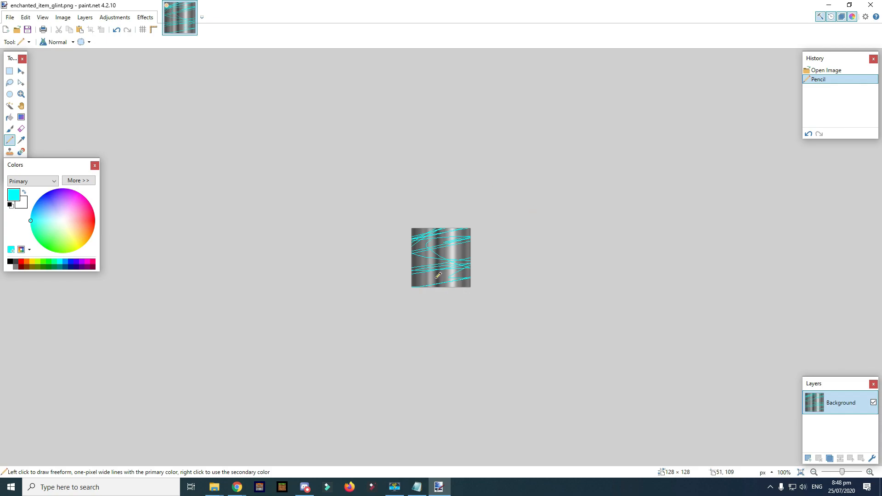
- Save enchanted_item_glint.png, close paint.net, and return to the textures folder
{"action": "scroll", "coordinate": [439, 276], "scroll_direction": "up", "scroll_amount": 2}
{"action": "key", "text": "ctrl+s"}
{"action": "left_click", "coordinate": [306, 258]}
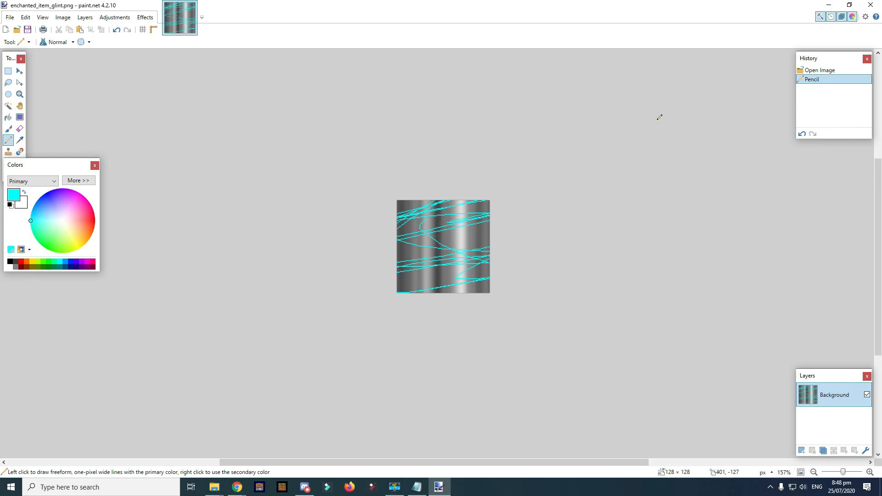
{"action": "left_click", "coordinate": [870, 5]}
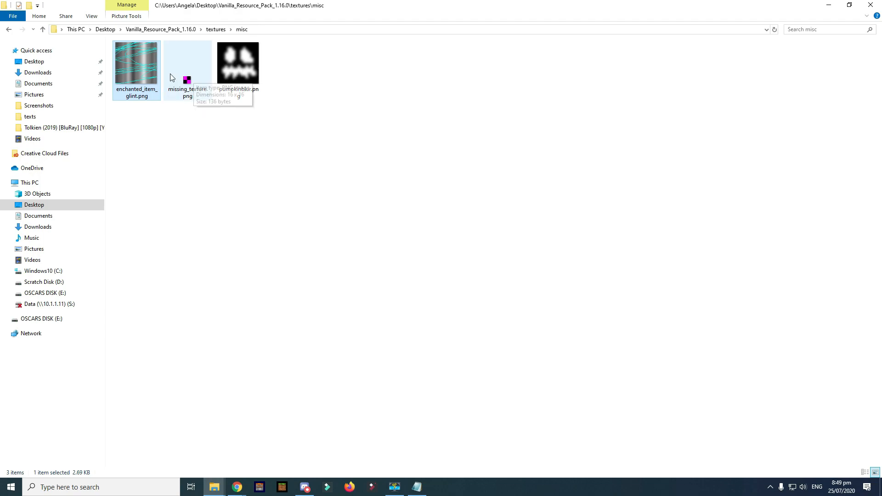
{"action": "key", "text": "alt+Left"}
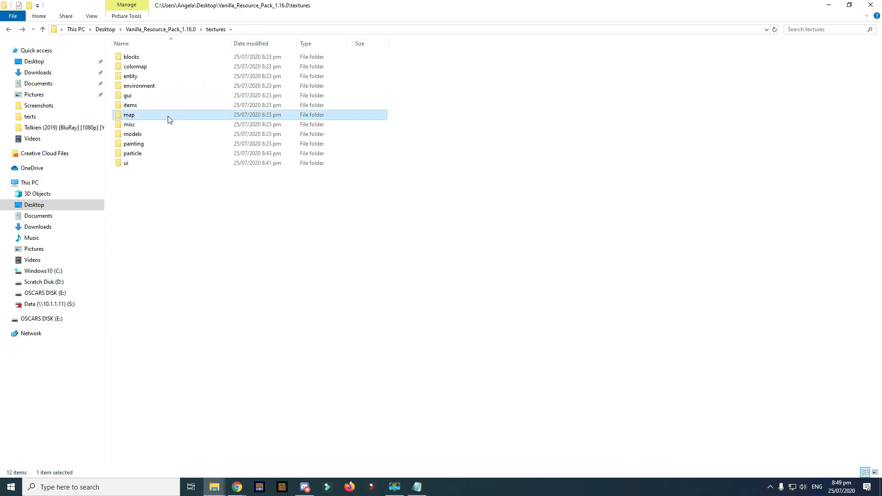
- Inspect the three textures in the map folder, then return to textures
{"action": "double_click", "coordinate": [170, 116]}
{"action": "left_click_drag", "start_coordinate": [384, 85], "coordinate": [148, 78]}
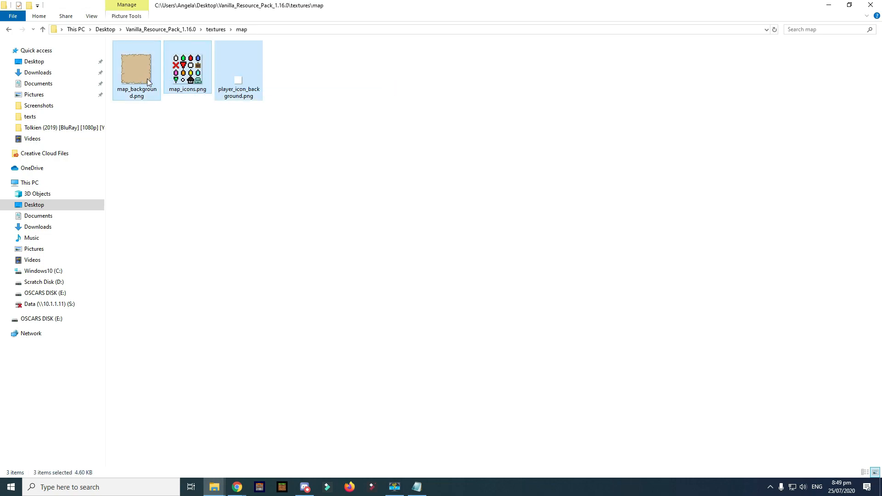
{"action": "left_click", "coordinate": [414, 96]}
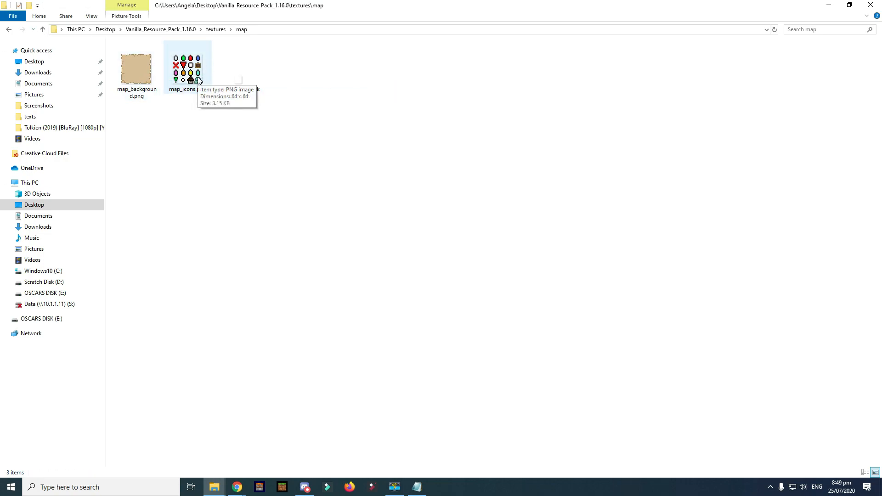
{"action": "key", "text": "BackSpace"}
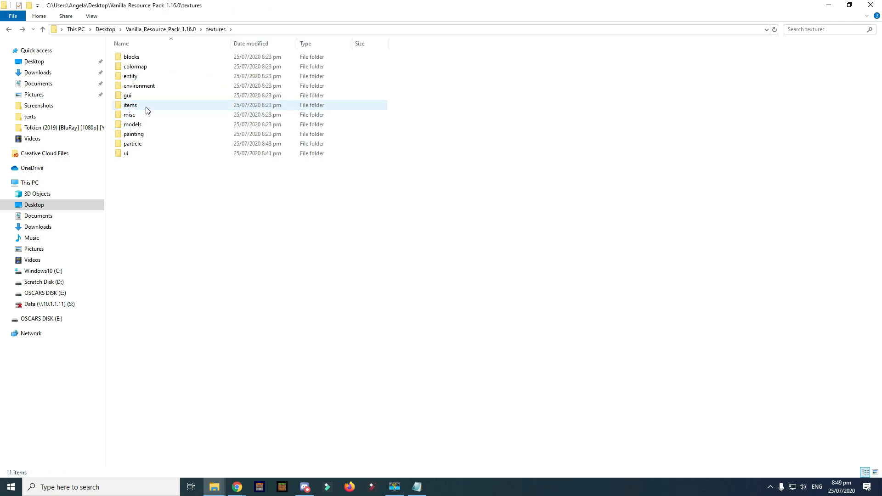
- Check the items folder, then open gui\icons.png in paint.net
{"action": "double_click", "coordinate": [146, 105]}
{"action": "key", "text": "BackSpace"}
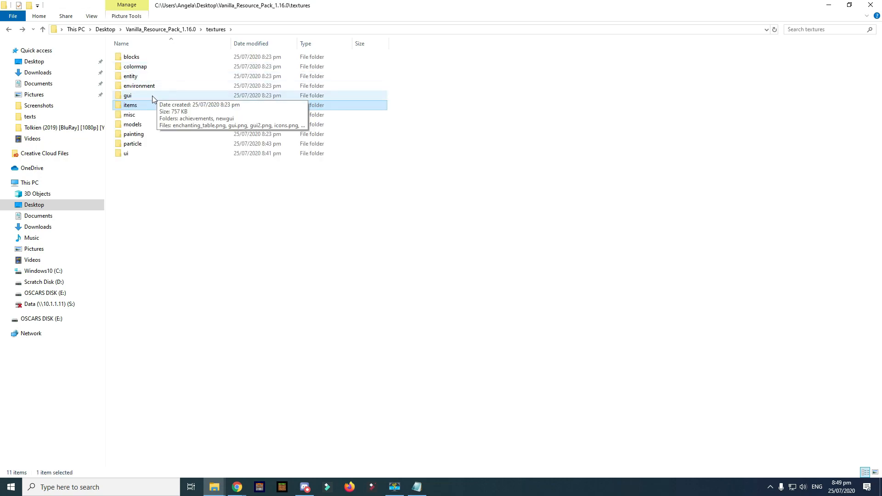
{"action": "double_click", "coordinate": [153, 96]}
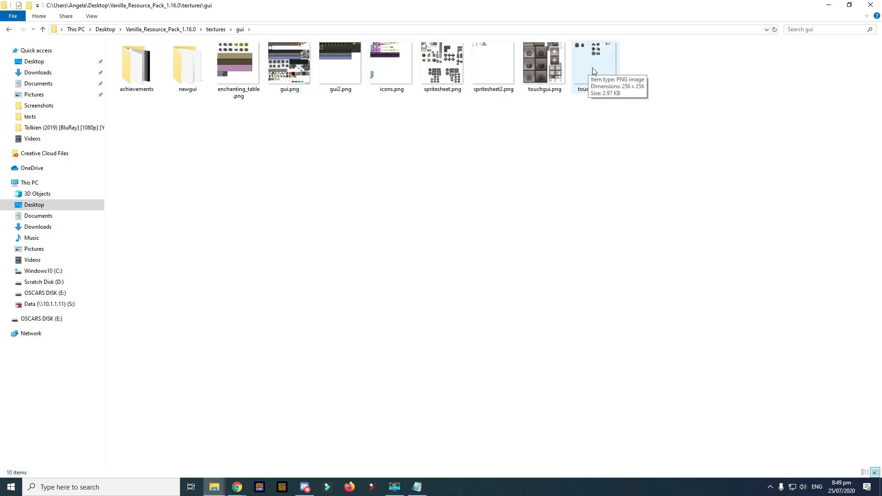
{"action": "double_click", "coordinate": [402, 66]}
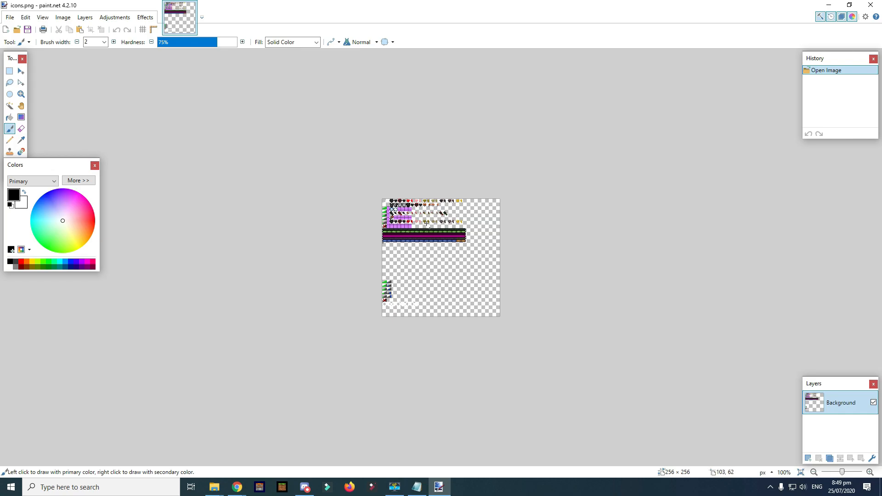
- Zoom and pan around the icons.png sheet
{"action": "scroll", "coordinate": [426, 223], "scroll_direction": "up", "scroll_amount": 5}
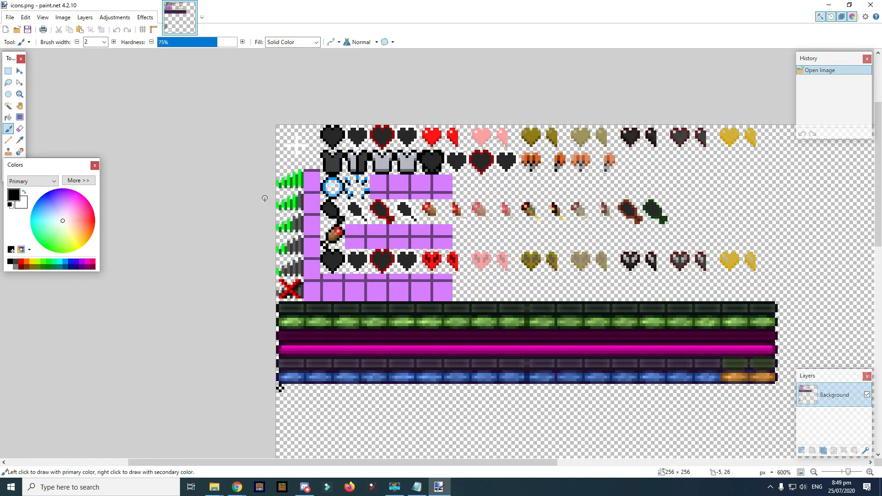
{"action": "scroll", "coordinate": [294, 180], "scroll_direction": "up", "scroll_amount": 6}
{"action": "scroll", "coordinate": [300, 206], "scroll_direction": "down", "scroll_amount": 2}
{"action": "scroll", "coordinate": [620, 198], "scroll_direction": "down", "scroll_amount": 4}
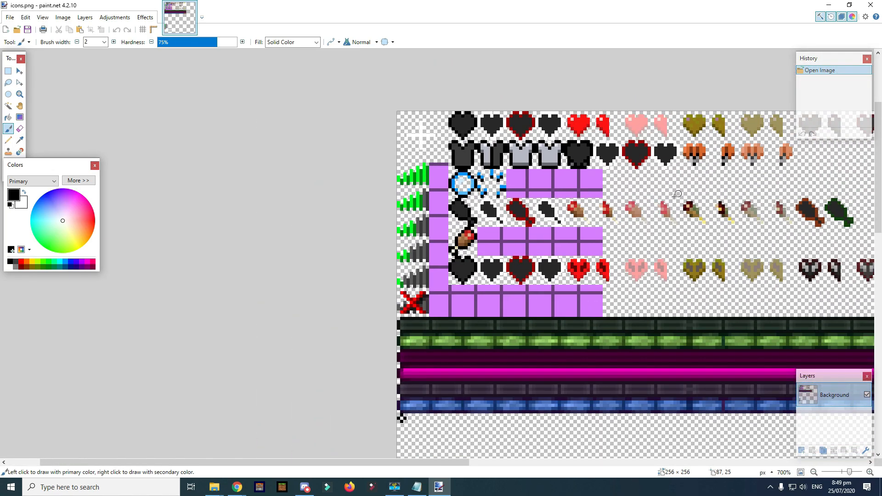
{"action": "scroll", "coordinate": [617, 196], "scroll_direction": "down", "scroll_amount": 3}
{"action": "scroll", "coordinate": [621, 273], "scroll_direction": "up", "scroll_amount": 2}
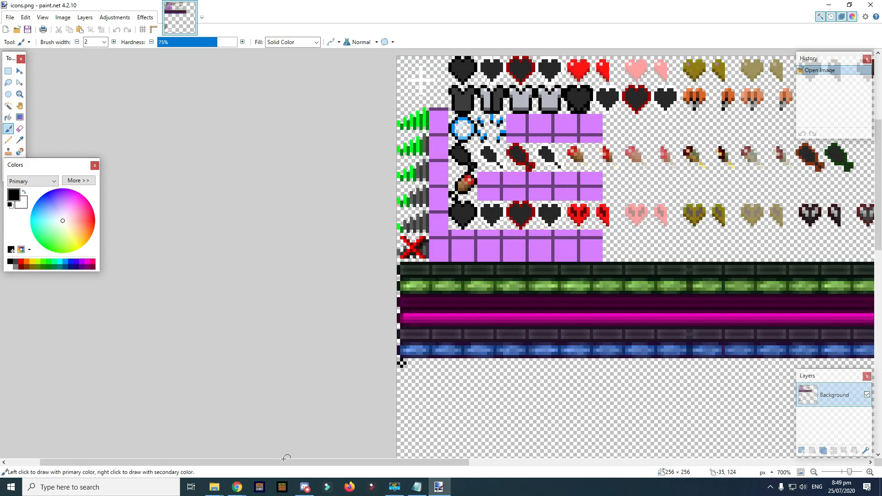
{"action": "left_click_drag", "start_coordinate": [284, 463], "coordinate": [419, 427]}
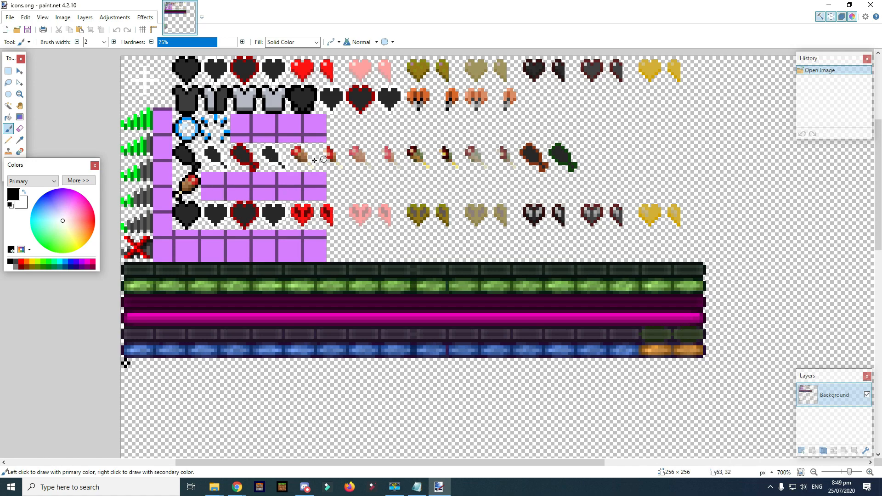
{"action": "scroll", "coordinate": [252, 252], "scroll_direction": "down", "scroll_amount": 1}
{"action": "scroll", "coordinate": [184, 174], "scroll_direction": "up", "scroll_amount": 1}
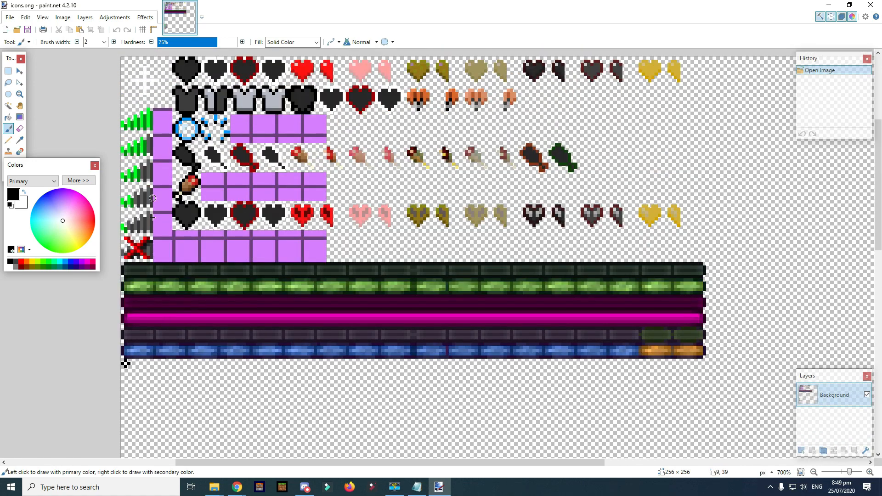
{"action": "scroll", "coordinate": [254, 297], "scroll_direction": "down", "scroll_amount": 9}
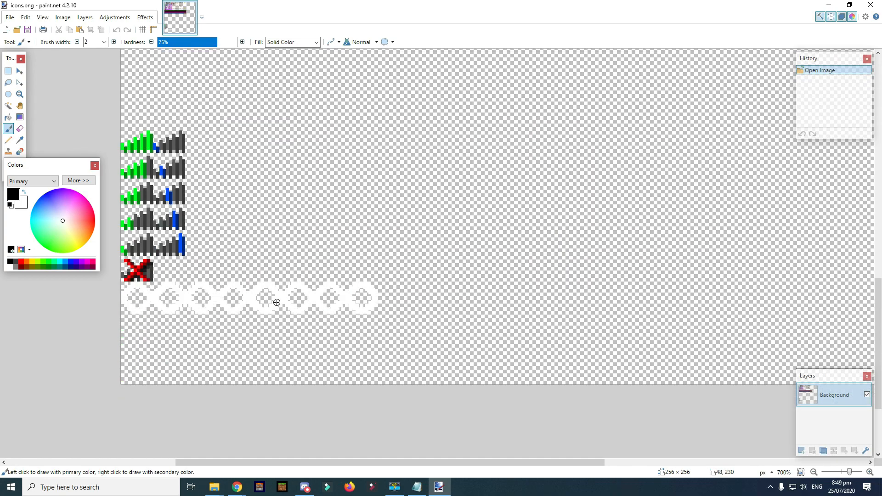
{"action": "scroll", "coordinate": [274, 299], "scroll_direction": "up", "scroll_amount": 12}
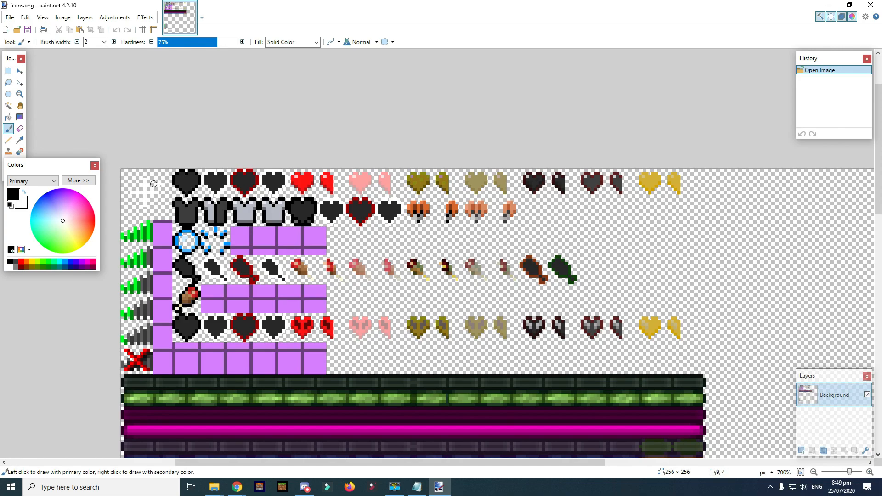
- Rectangle-select bands of icons across the sheet, then remove the selection
{"action": "key", "text": "s"}
{"action": "left_click_drag", "start_coordinate": [122, 174], "coordinate": [678, 227]}
{"action": "left_click_drag", "start_coordinate": [254, 256], "coordinate": [254, 260]}
{"action": "left_click_drag", "start_coordinate": [176, 234], "coordinate": [611, 307]}
{"action": "left_click", "coordinate": [388, 300]}
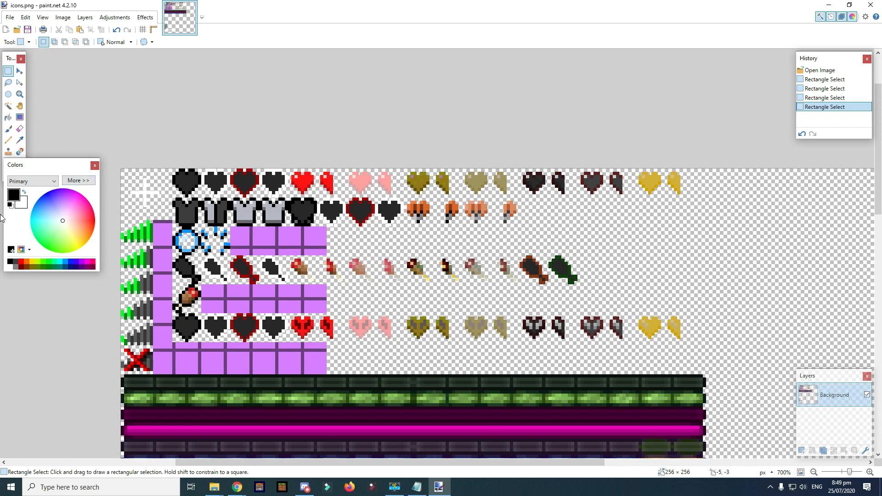
- Zoom in close on the white crosshair at the sheet's top-left
{"action": "scroll", "coordinate": [169, 206], "scroll_direction": "up", "scroll_amount": 3}
{"action": "scroll", "coordinate": [116, 219], "scroll_direction": "up", "scroll_amount": 3}
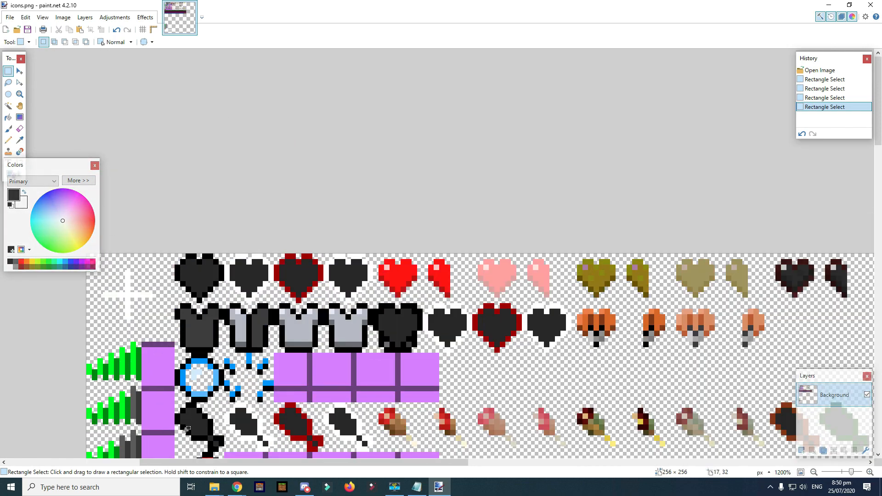
{"action": "left_click_drag", "start_coordinate": [196, 463], "coordinate": [107, 463]}
{"action": "scroll", "coordinate": [243, 327], "scroll_direction": "up", "scroll_amount": 3}
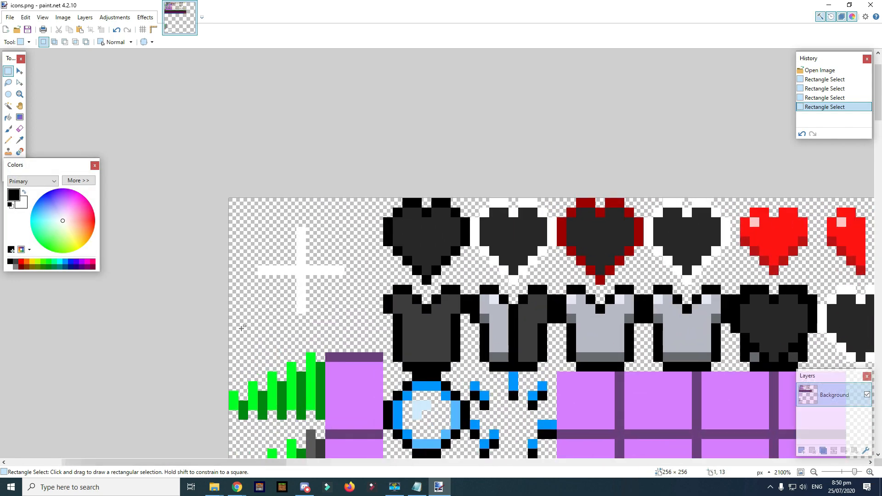
{"action": "scroll", "coordinate": [242, 327], "scroll_direction": "up", "scroll_amount": 5}
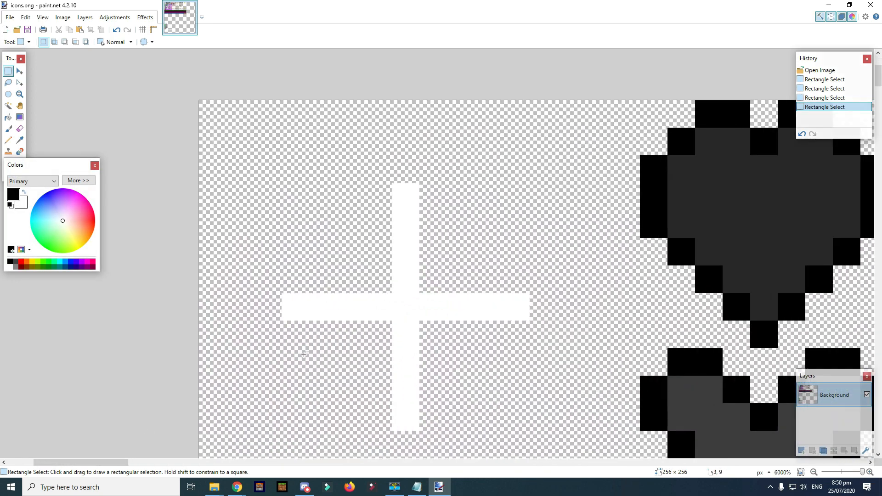
{"action": "scroll", "coordinate": [391, 320], "scroll_direction": "up", "scroll_amount": 1}
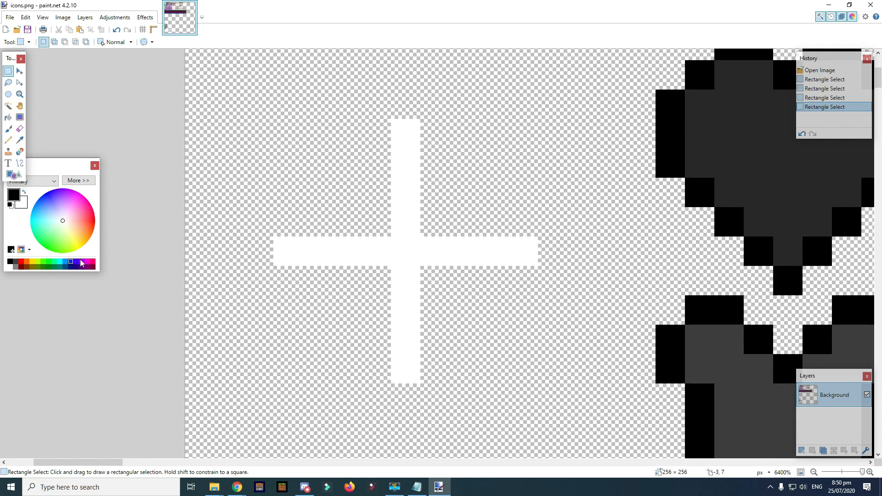
- Set the Eraser to 100% hardness, antialiasing off and brush width 1
{"action": "left_click", "coordinate": [21, 129]}
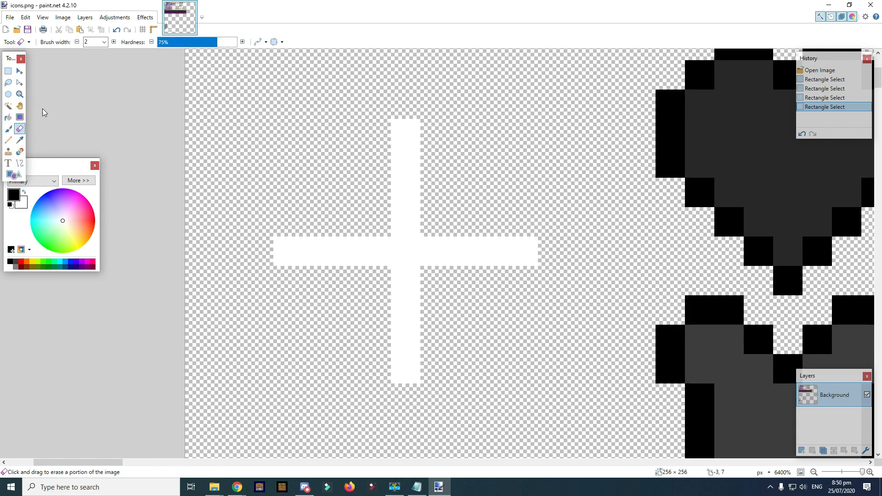
{"action": "left_click_drag", "start_coordinate": [220, 41], "coordinate": [276, 45]}
{"action": "left_click", "coordinate": [260, 43]}
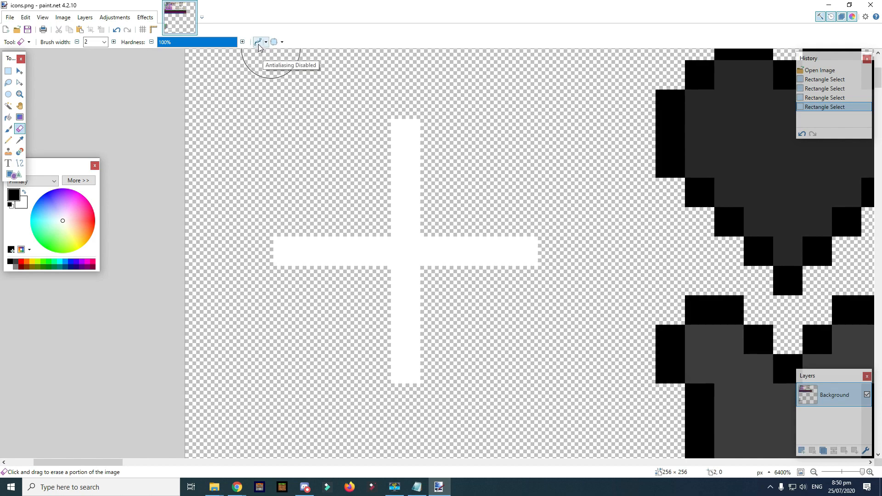
{"action": "left_click", "coordinate": [76, 42]}
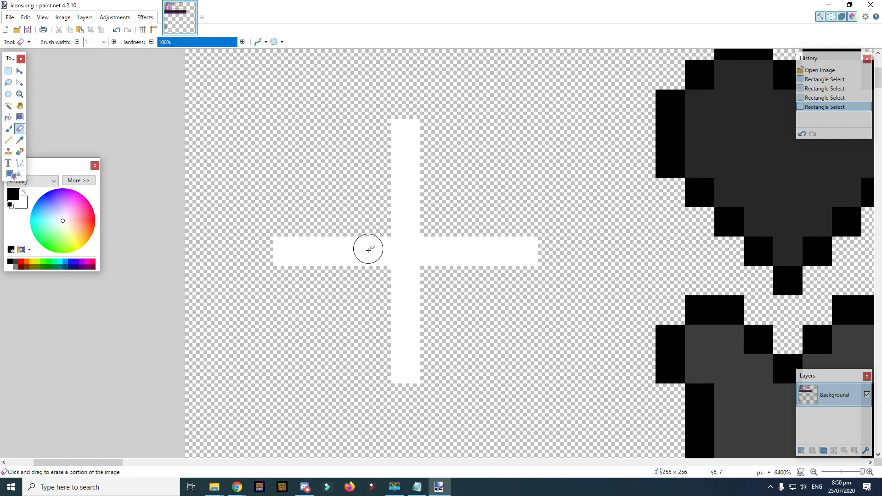
- Erase alternating pixels around the crosshair's centre and along its four arms
{"action": "left_click", "coordinate": [405, 214]}
{"action": "left_click", "coordinate": [375, 250]}
{"action": "left_click", "coordinate": [436, 251]}
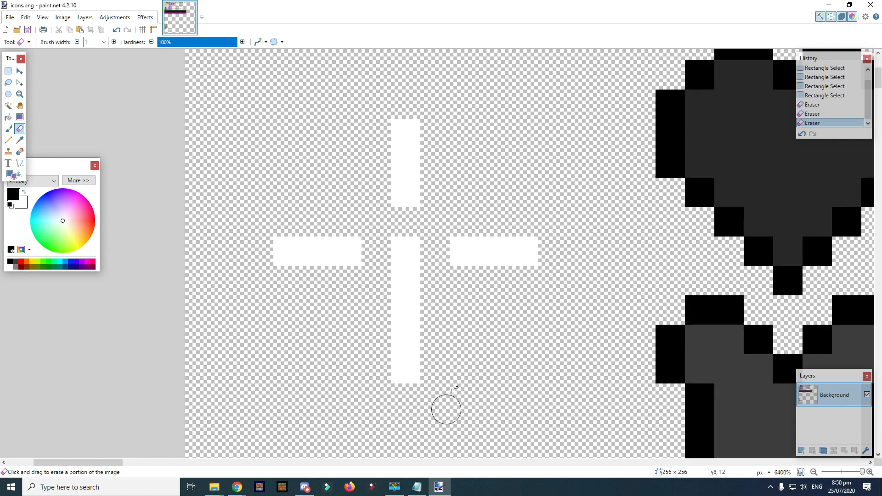
{"action": "left_click", "coordinate": [404, 283]}
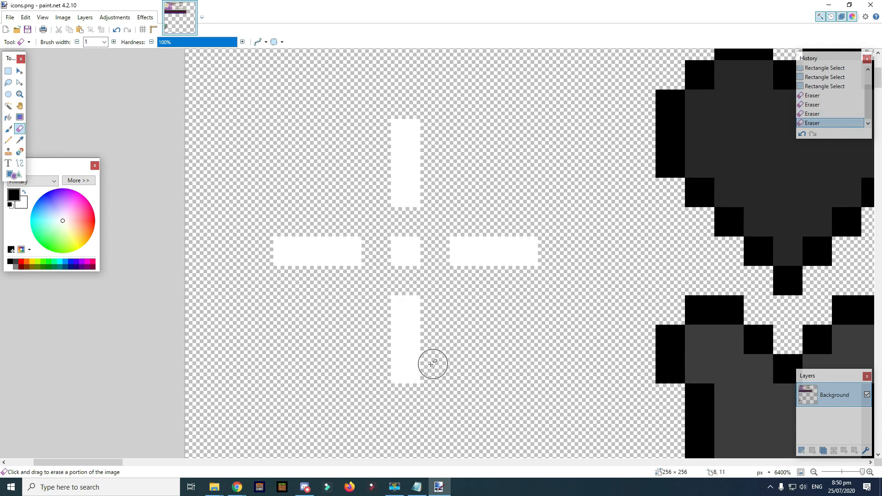
{"action": "left_click", "coordinate": [405, 340]}
{"action": "left_click", "coordinate": [498, 252]}
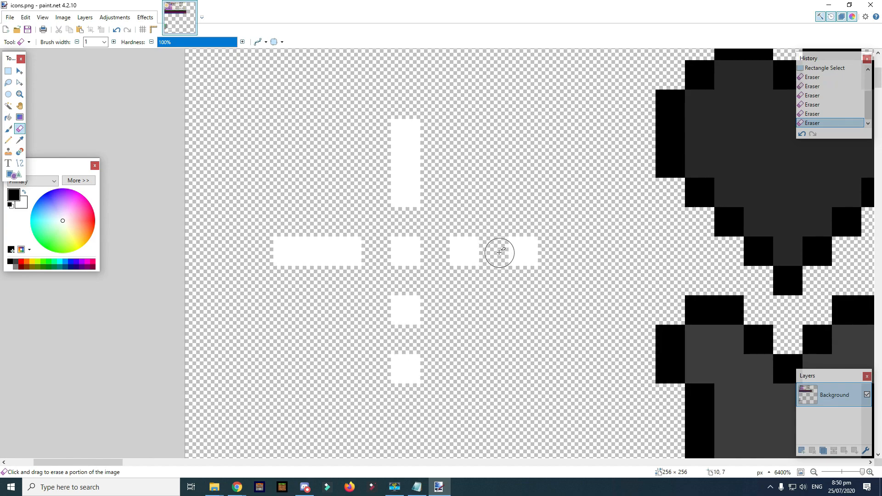
{"action": "left_click", "coordinate": [404, 163]}
{"action": "left_click", "coordinate": [317, 252]}
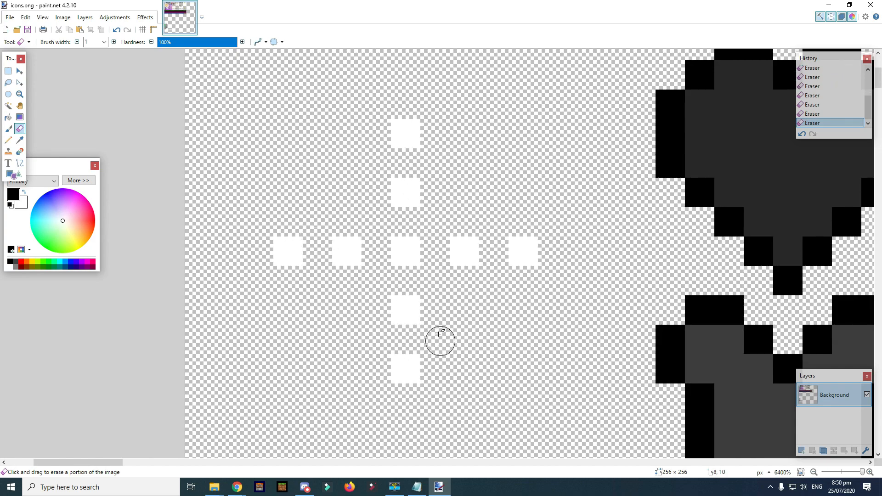
- Save icons.png with the default PNG settings and close paint.net
{"action": "key", "text": "ctrl+s"}
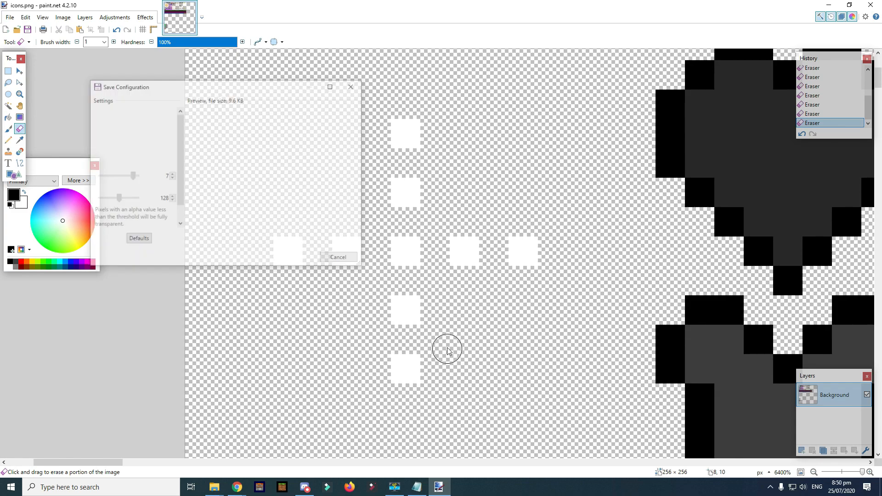
{"action": "left_click", "coordinate": [296, 257]}
{"action": "scroll", "coordinate": [564, 294], "scroll_direction": "down", "scroll_amount": 2}
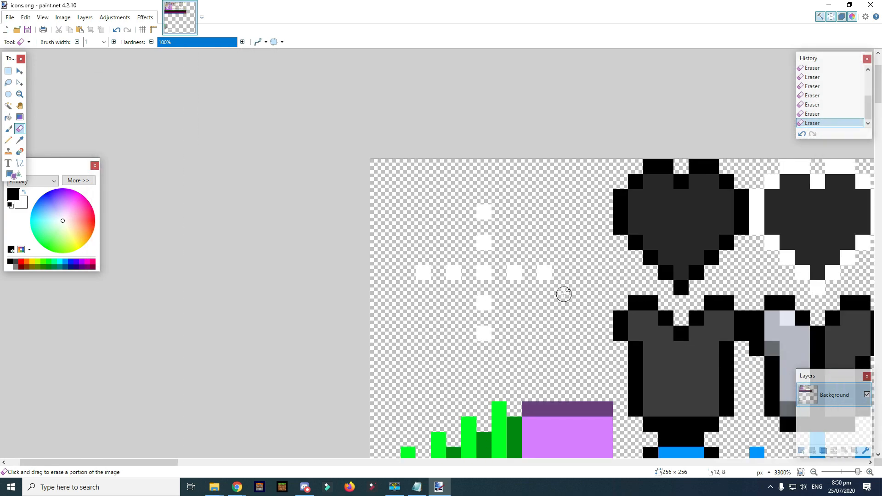
{"action": "scroll", "coordinate": [564, 294], "scroll_direction": "down", "scroll_amount": 2}
{"action": "scroll", "coordinate": [593, 331], "scroll_direction": "down", "scroll_amount": 8}
{"action": "scroll", "coordinate": [643, 340], "scroll_direction": "up", "scroll_amount": 2}
{"action": "scroll", "coordinate": [649, 318], "scroll_direction": "down", "scroll_amount": 2}
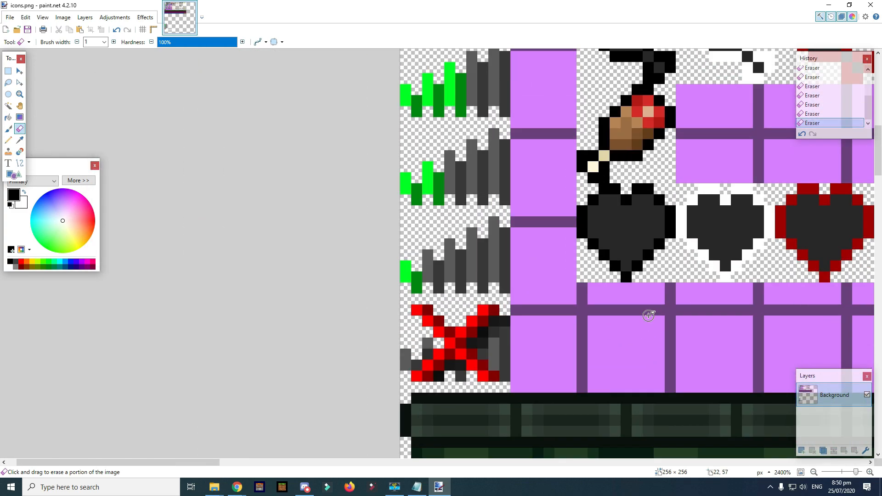
{"action": "scroll", "coordinate": [650, 317], "scroll_direction": "down", "scroll_amount": 3}
{"action": "scroll", "coordinate": [662, 308], "scroll_direction": "up", "scroll_amount": 2}
{"action": "scroll", "coordinate": [669, 306], "scroll_direction": "down", "scroll_amount": 5}
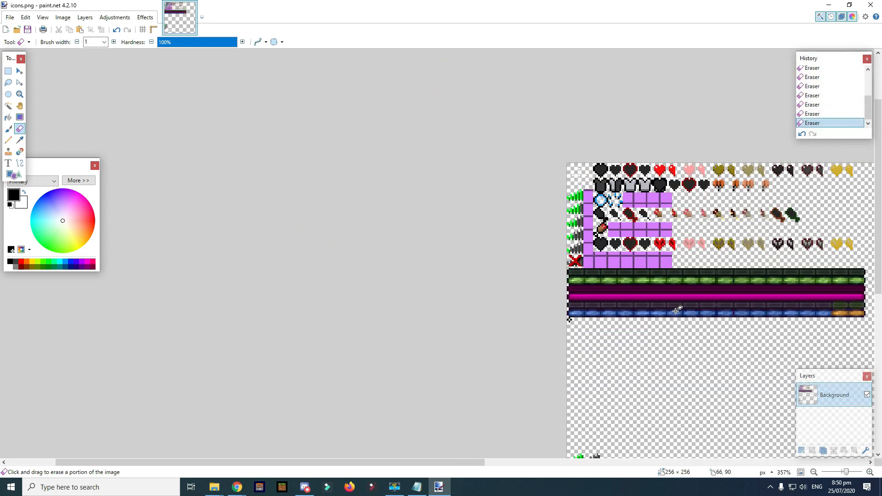
{"action": "scroll", "coordinate": [776, 303], "scroll_direction": "up", "scroll_amount": 2}
{"action": "scroll", "coordinate": [508, 455], "scroll_direction": "up", "scroll_amount": 2}
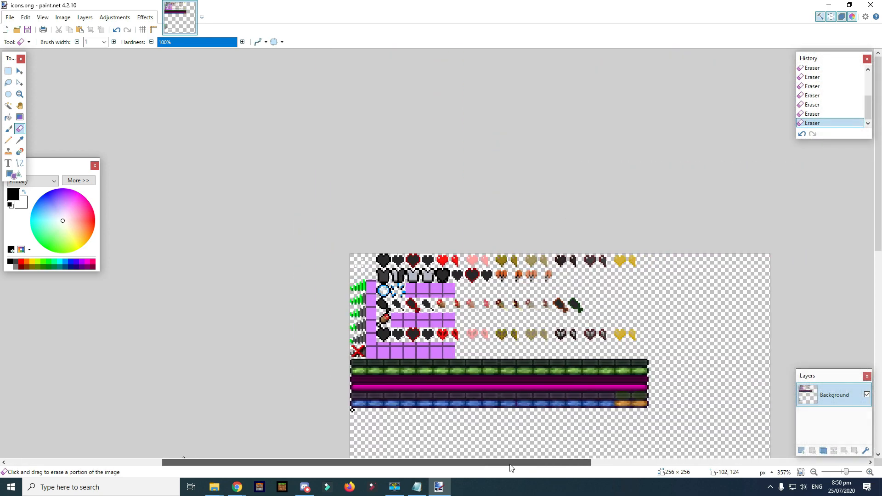
{"action": "scroll", "coordinate": [531, 392], "scroll_direction": "up", "scroll_amount": 3}
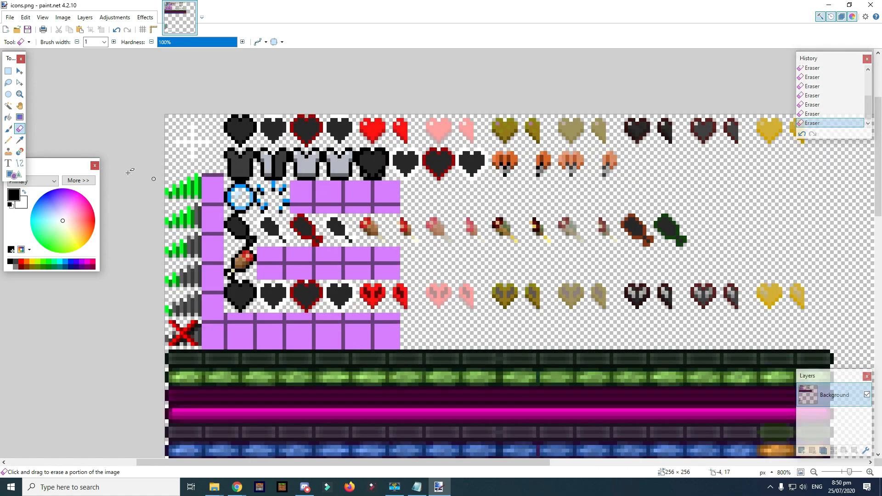
{"action": "scroll", "coordinate": [186, 146], "scroll_direction": "up", "scroll_amount": 4}
{"action": "scroll", "coordinate": [229, 156], "scroll_direction": "down", "scroll_amount": 2}
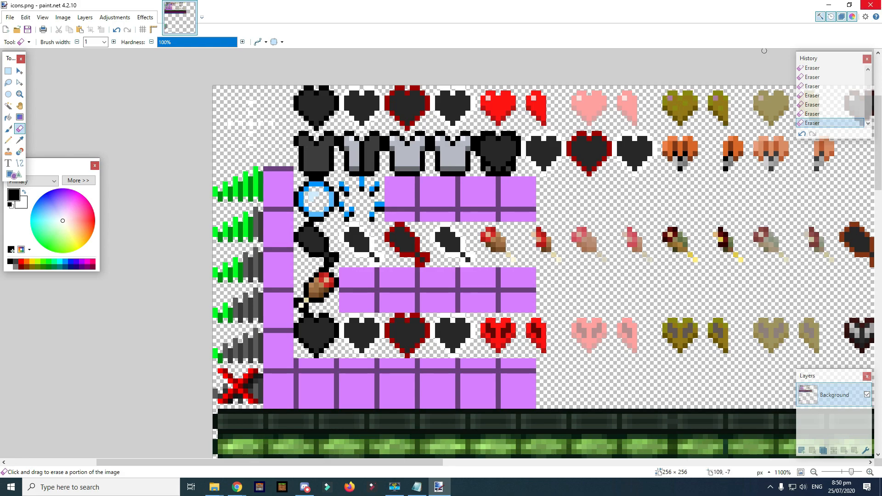
{"action": "left_click", "coordinate": [870, 6]}
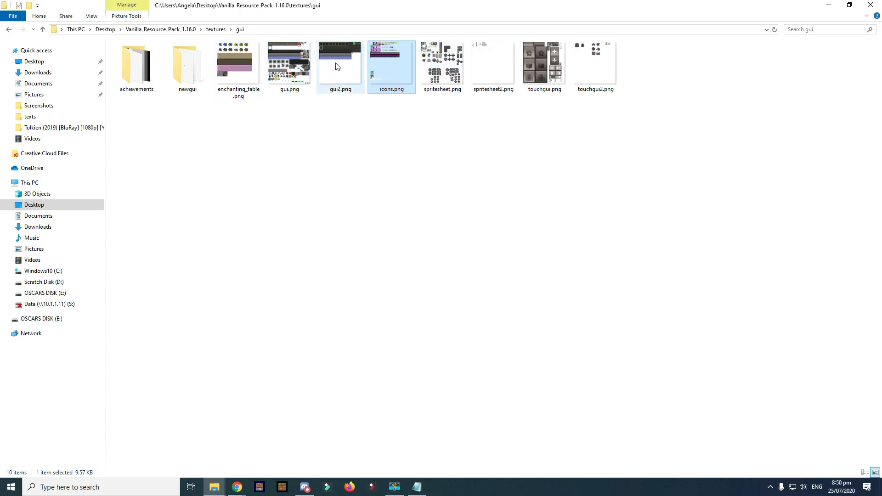
- Open gui.png, zoom in on its sprites, and close it unedited
{"action": "double_click", "coordinate": [299, 72]}
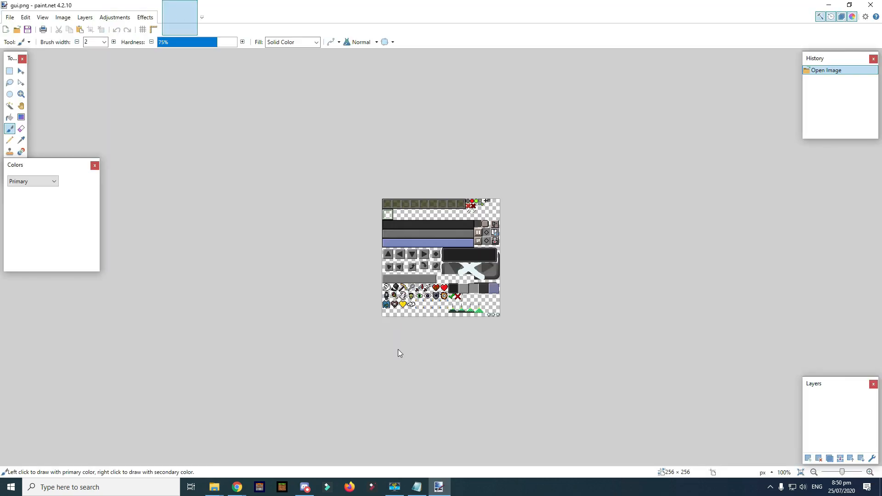
{"action": "scroll", "coordinate": [692, 293], "scroll_direction": "up", "scroll_amount": 5}
{"action": "scroll", "coordinate": [692, 292], "scroll_direction": "up", "scroll_amount": 1}
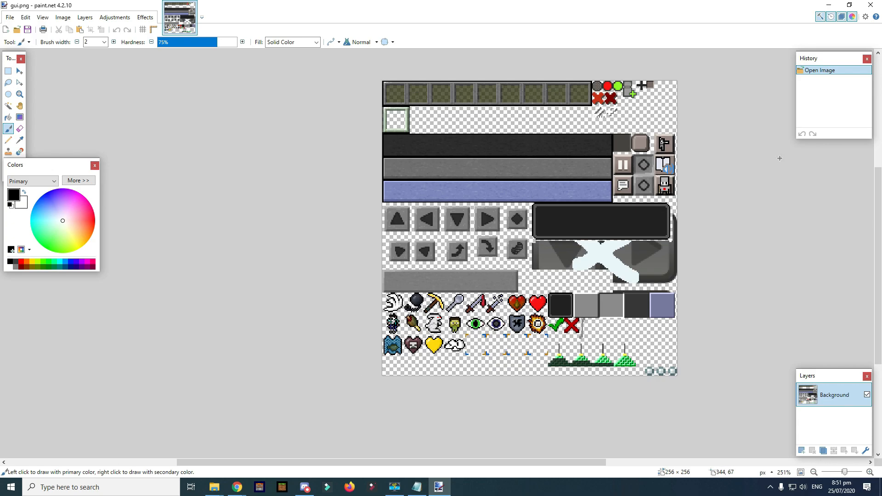
{"action": "left_click", "coordinate": [871, 5]}
- Go up to textures, peek into the ui folder, then open the environment folder
{"action": "key", "text": "BackSpace"}
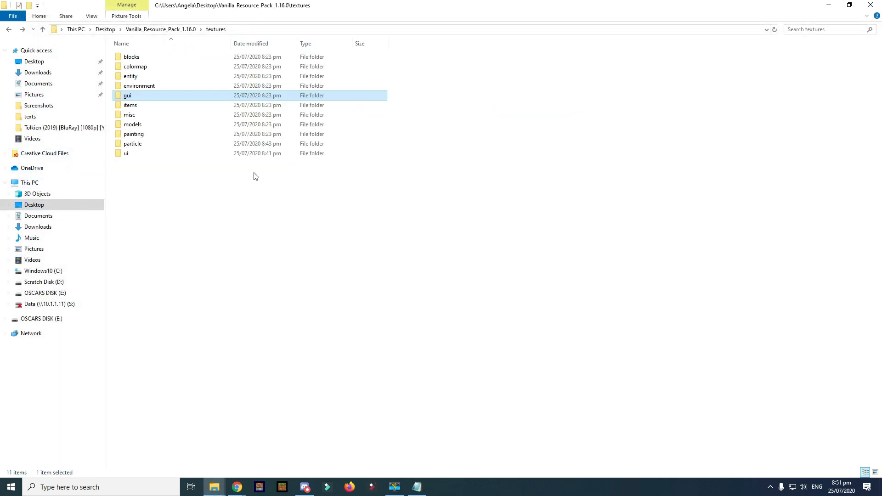
{"action": "double_click", "coordinate": [156, 154]}
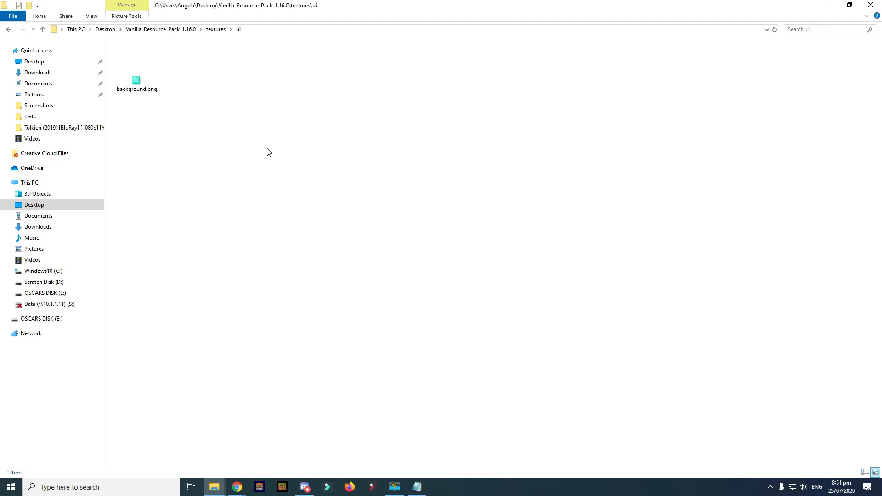
{"action": "key", "text": "BackSpace"}
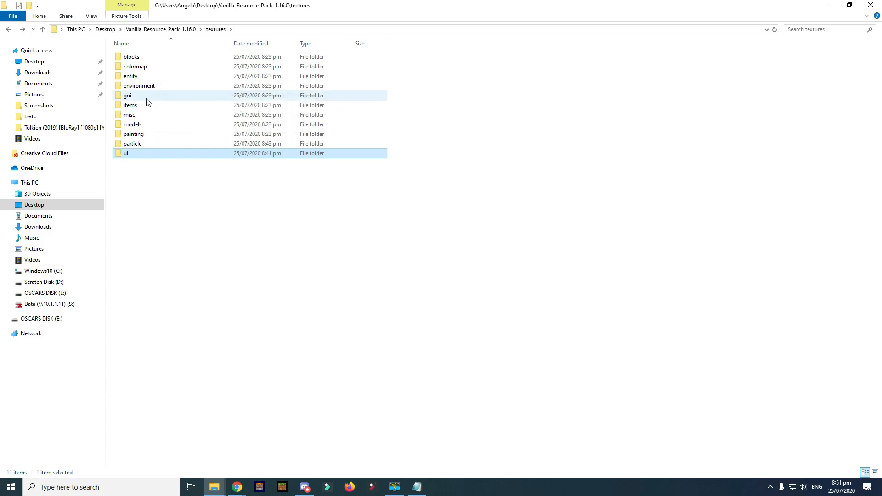
{"action": "double_click", "coordinate": [149, 86]}
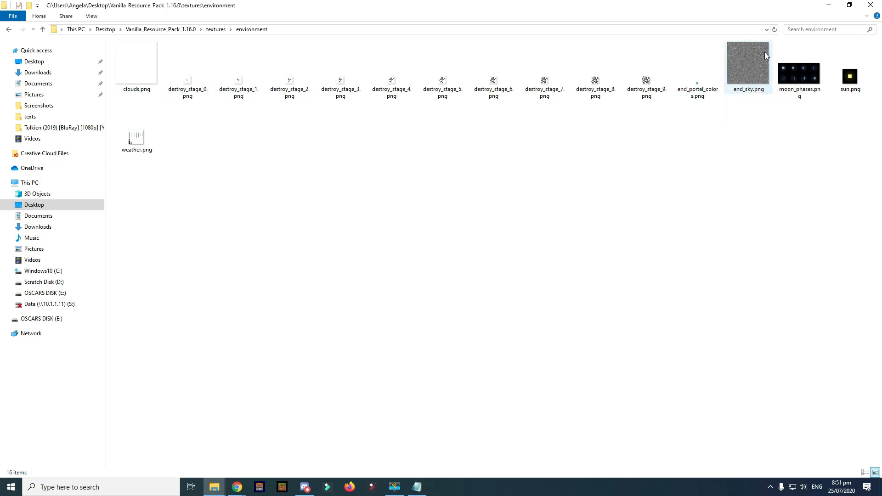
- Open weather.png in paint.net, zoom in, and close it without changes
{"action": "left_click", "coordinate": [132, 150]}
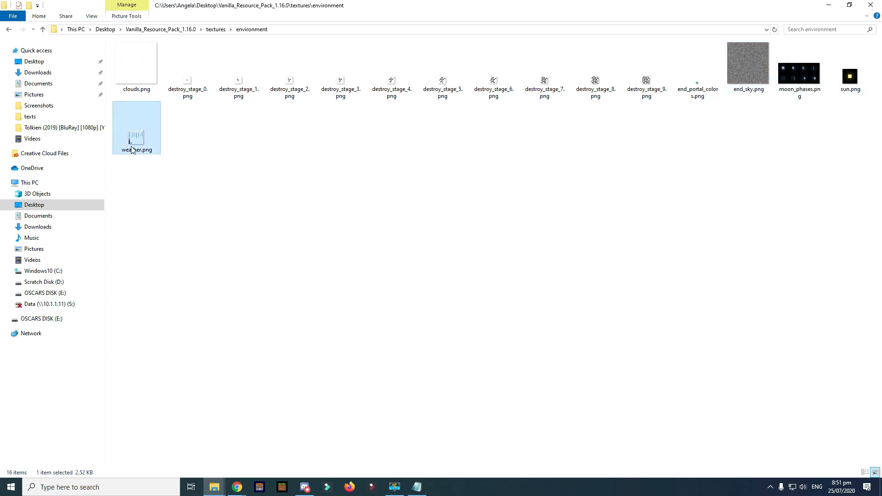
{"action": "key", "text": "Return"}
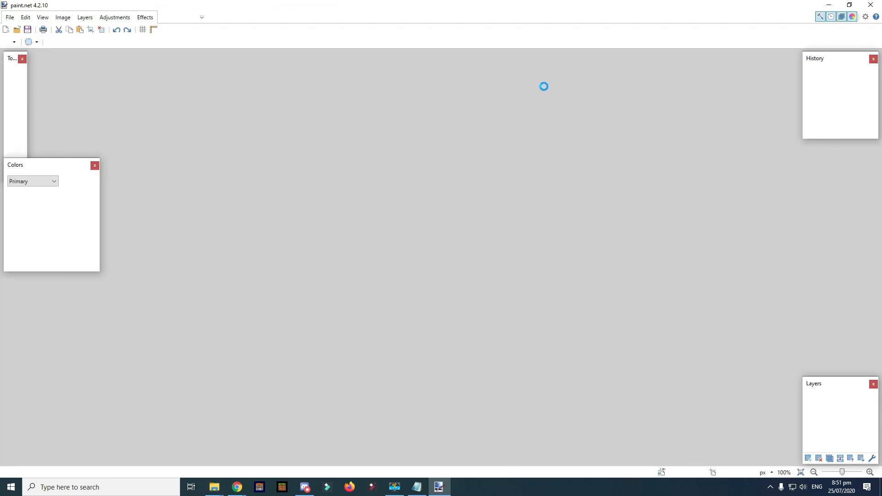
{"action": "scroll", "coordinate": [448, 254], "scroll_direction": "up", "scroll_amount": 5, "text": "ctrl"}
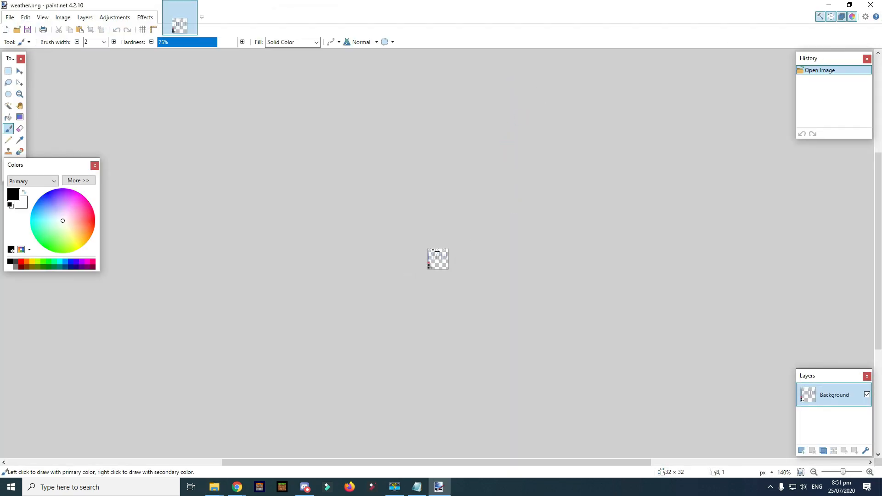
{"action": "key", "text": "alt+F4"}
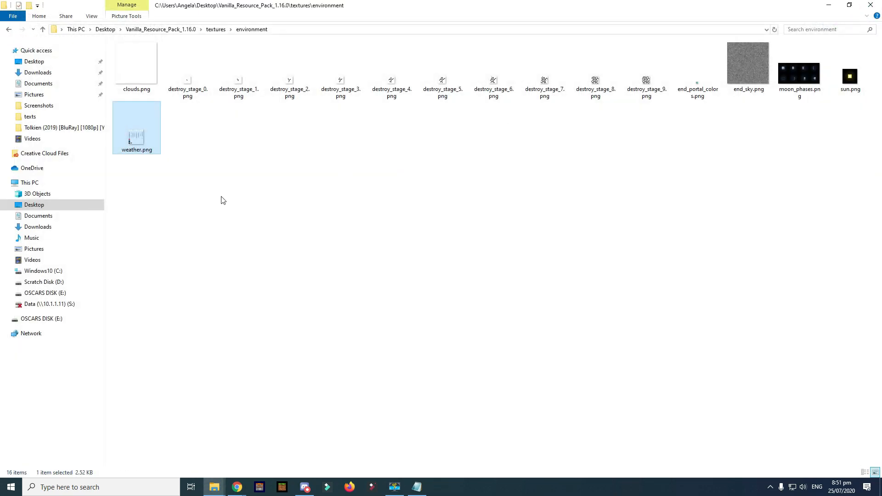
- Preview destroy_stage_0.png and end_portal_colors.png, closing each unchanged
{"action": "left_click", "coordinate": [196, 88]}
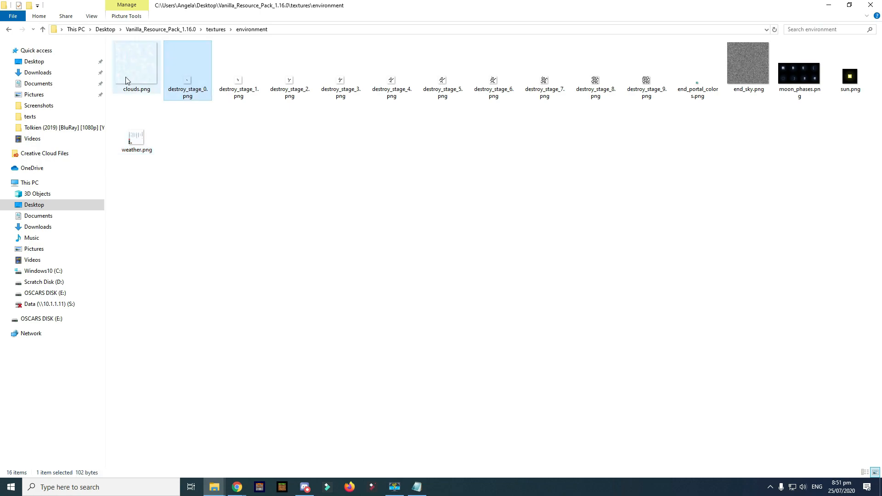
{"action": "left_click", "coordinate": [155, 75]}
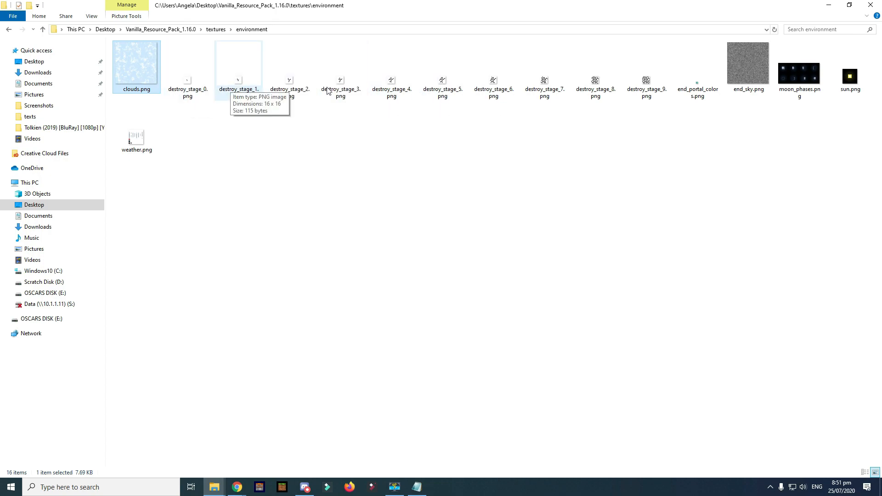
{"action": "left_click", "coordinate": [191, 88]}
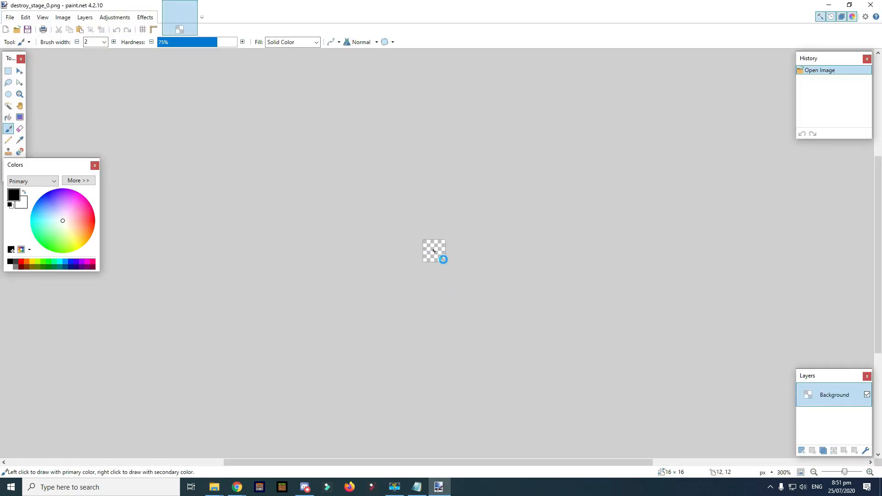
{"action": "left_click", "coordinate": [871, 5]}
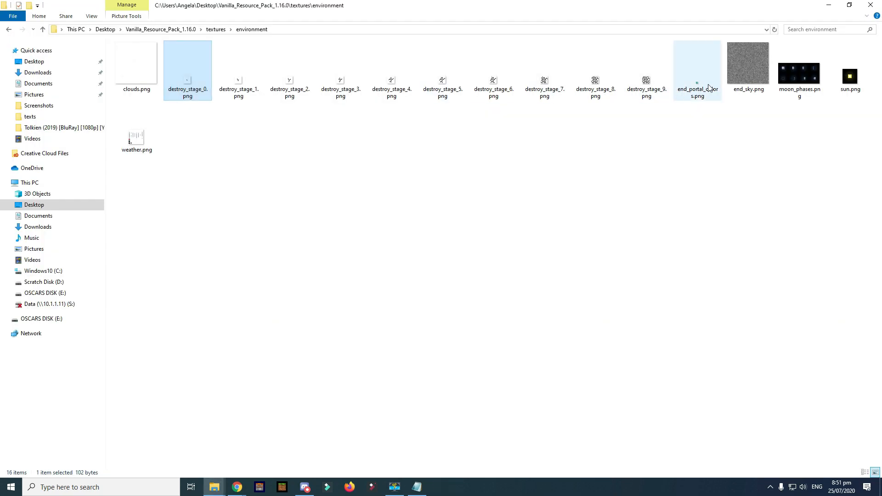
{"action": "left_click", "coordinate": [663, 88]}
{"action": "left_click", "coordinate": [531, 235]}
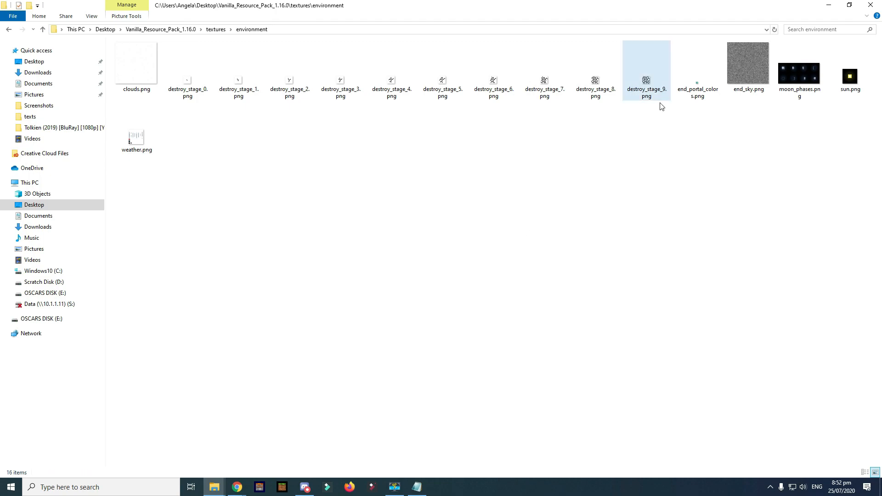
{"action": "double_click", "coordinate": [695, 73]}
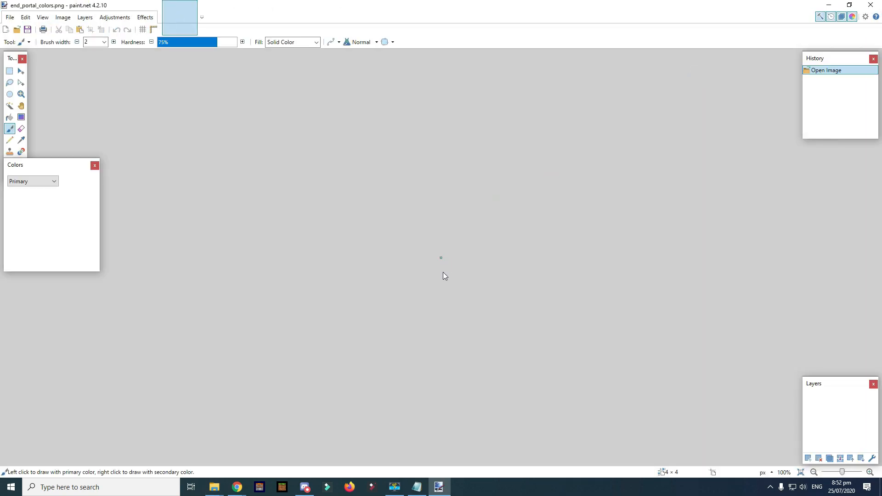
{"action": "left_click", "coordinate": [877, 4]}
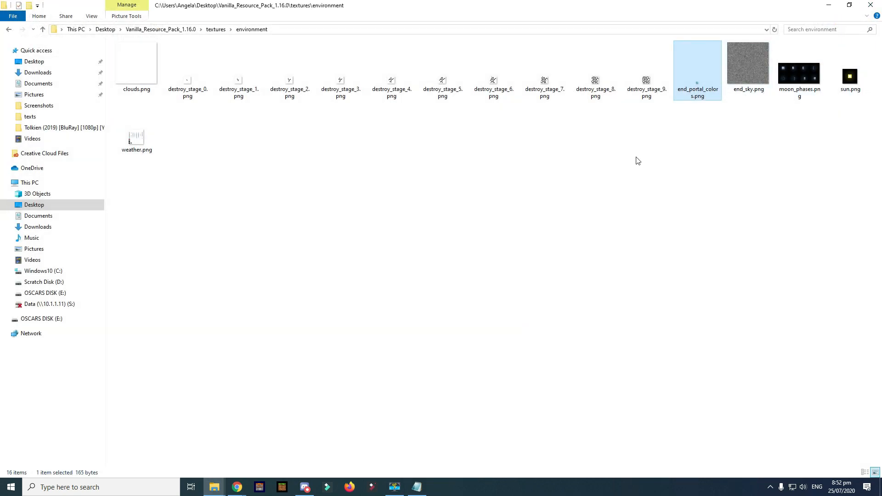
- Compare the destroy_stage textures and select destroy_stage_2.png
{"action": "left_click", "coordinate": [188, 79]}
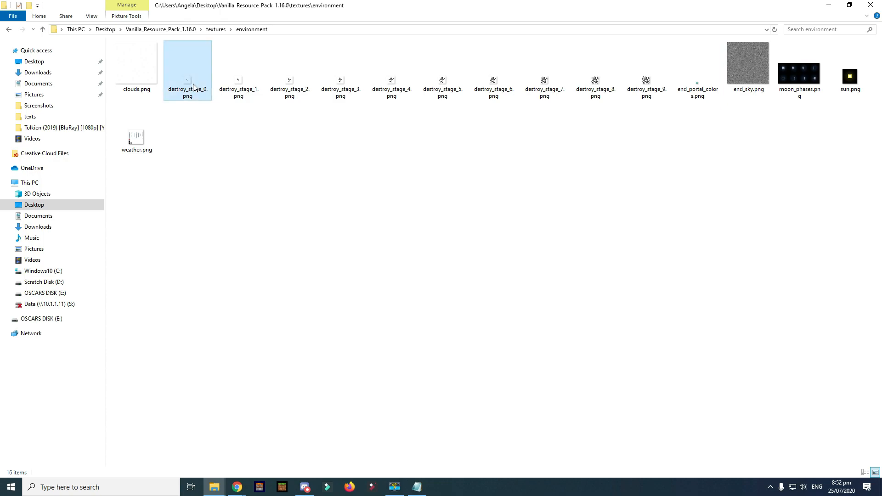
{"action": "left_click", "coordinate": [246, 80]}
{"action": "left_click", "coordinate": [290, 82]}
{"action": "left_click", "coordinate": [340, 85]}
{"action": "left_click", "coordinate": [392, 83]}
{"action": "left_click", "coordinate": [441, 83]}
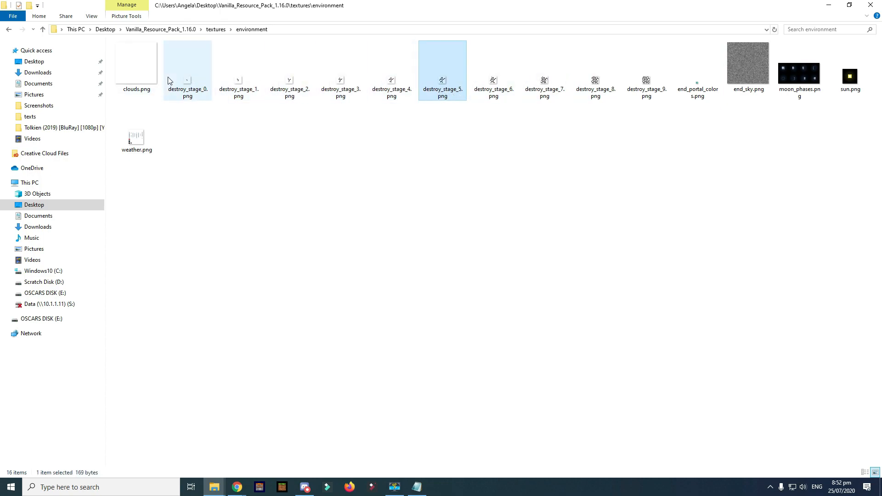
{"action": "left_click", "coordinate": [269, 82]}
{"action": "left_click", "coordinate": [250, 85]}
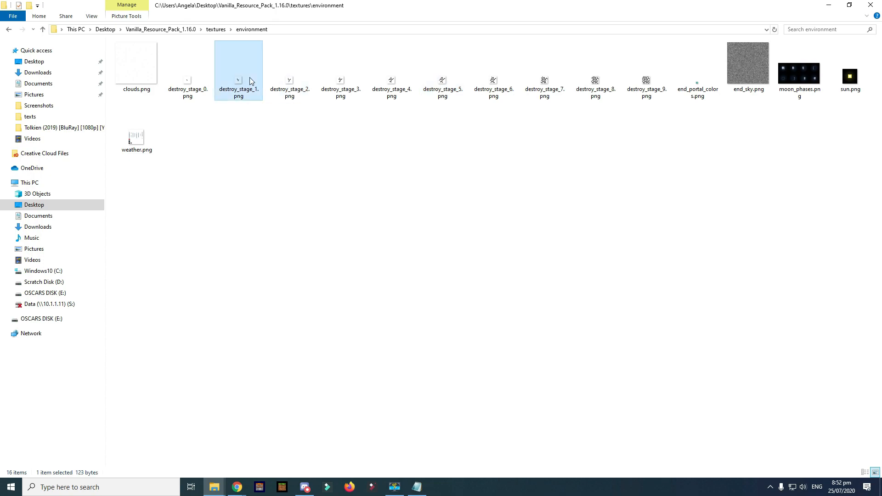
{"action": "left_click", "coordinate": [296, 85]}
{"action": "left_click", "coordinate": [339, 90]}
{"action": "left_click", "coordinate": [391, 88]}
{"action": "left_click", "coordinate": [442, 88]}
{"action": "left_click", "coordinate": [545, 87]}
{"action": "left_click", "coordinate": [596, 87]}
{"action": "left_click", "coordinate": [587, 166]}
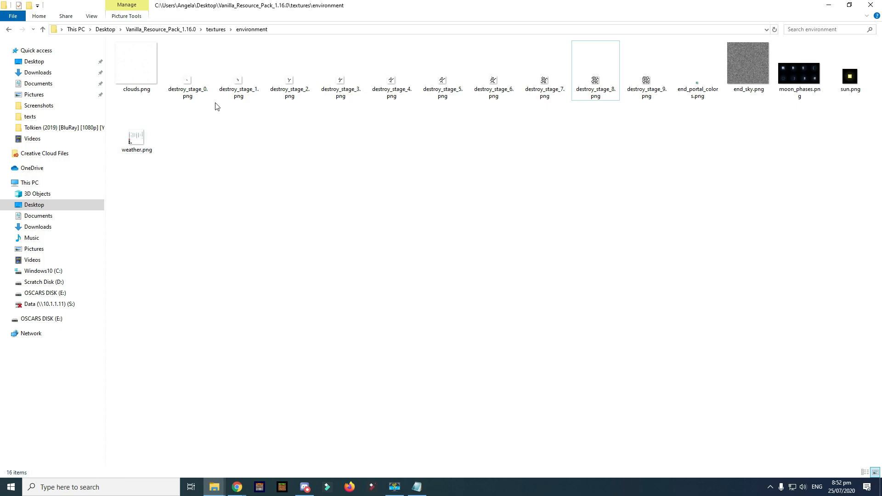
{"action": "left_click", "coordinate": [296, 86]}
- Open destroy_stage_2.png, zoom in, and switch to the Pencil tool
{"action": "key", "text": "Return"}
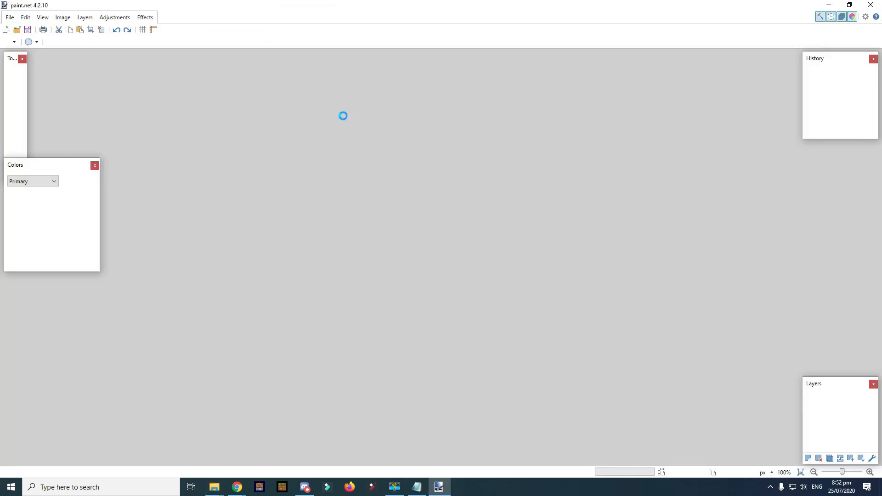
{"action": "scroll", "coordinate": [443, 272], "scroll_direction": "up", "scroll_amount": 4}
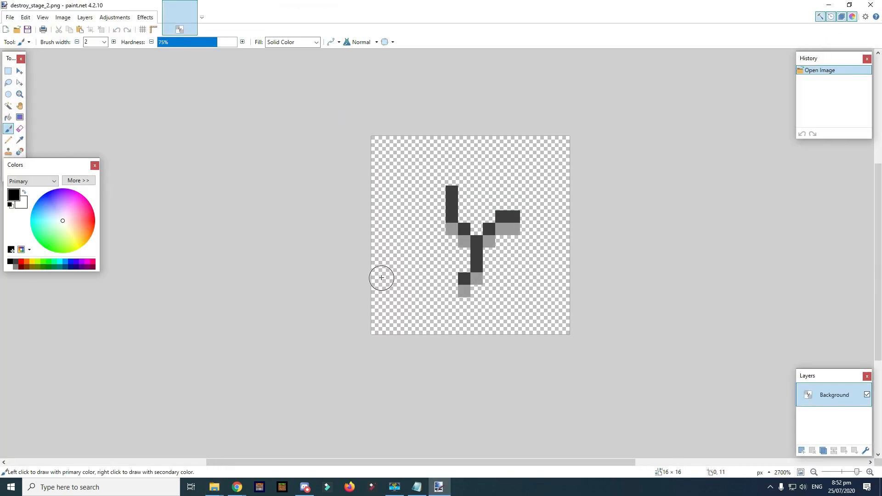
{"action": "scroll", "coordinate": [547, 283], "scroll_direction": "up", "scroll_amount": 2}
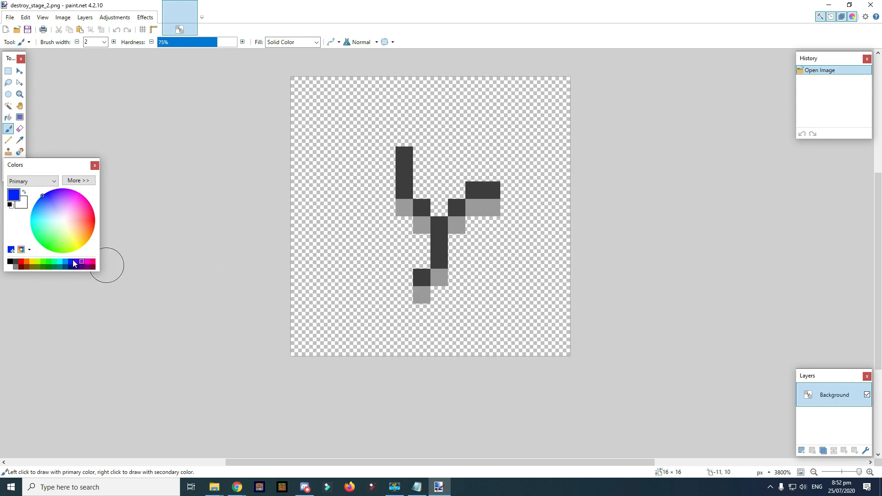
{"action": "key", "text": "p"}
- Repaint the crack's dark stem and branch pixels blue
{"action": "left_click_drag", "start_coordinate": [443, 258], "coordinate": [439, 225]}
{"action": "left_click", "coordinate": [421, 277]}
{"action": "left_click", "coordinate": [421, 207]}
{"action": "left_click", "coordinate": [405, 176]}
{"action": "left_click", "coordinate": [404, 156]}
{"action": "left_click", "coordinate": [404, 190]}
{"action": "left_click", "coordinate": [457, 208]}
{"action": "left_click_drag", "start_coordinate": [473, 190], "coordinate": [484, 190]}
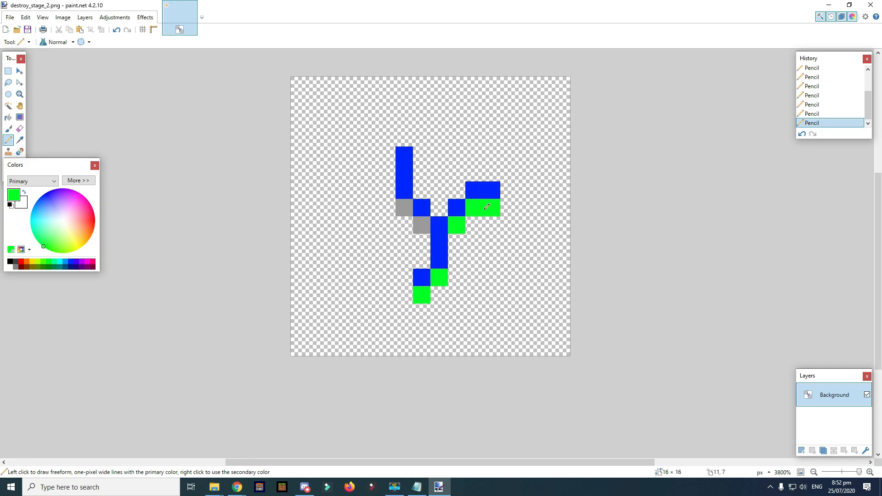
- Save destroy_stage_2.png as PNG and close the image
{"action": "key", "text": "ctrl+s"}
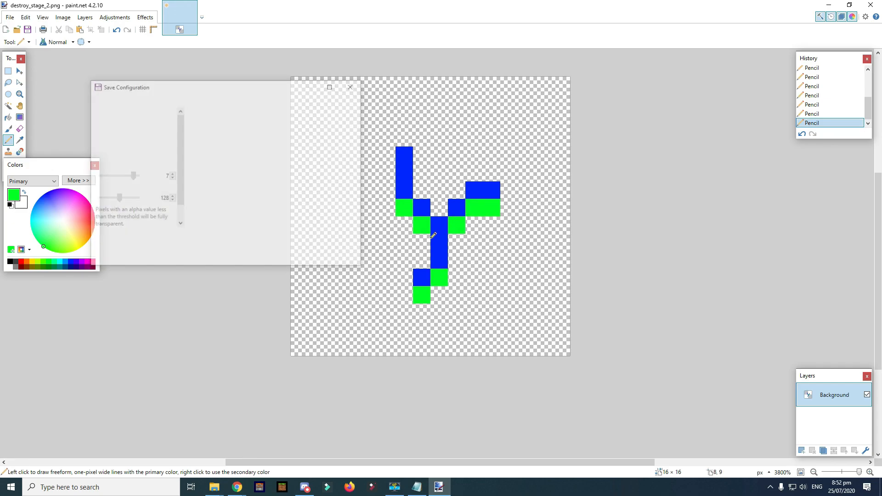
{"action": "left_click", "coordinate": [295, 258]}
{"action": "left_click", "coordinate": [871, 5]}
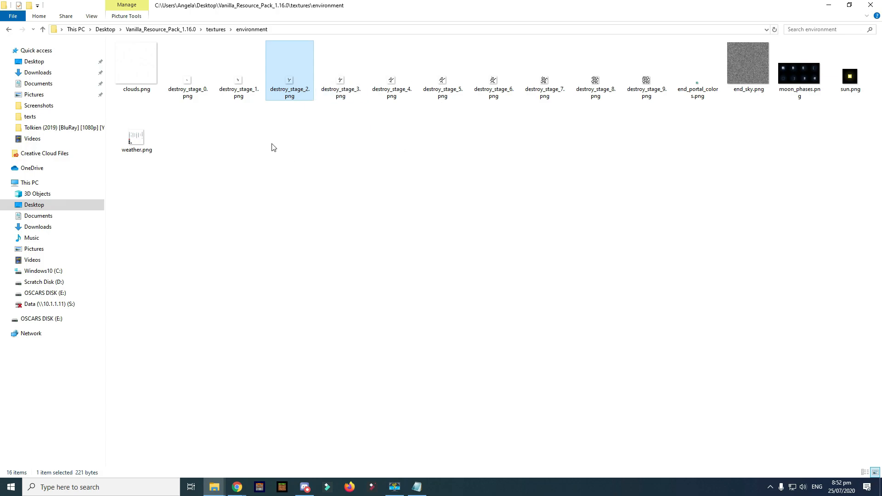
- Move between the textures and environment folders, then open the entity folder
{"action": "key", "text": "alt+Left"}
{"action": "double_click", "coordinate": [142, 87]}
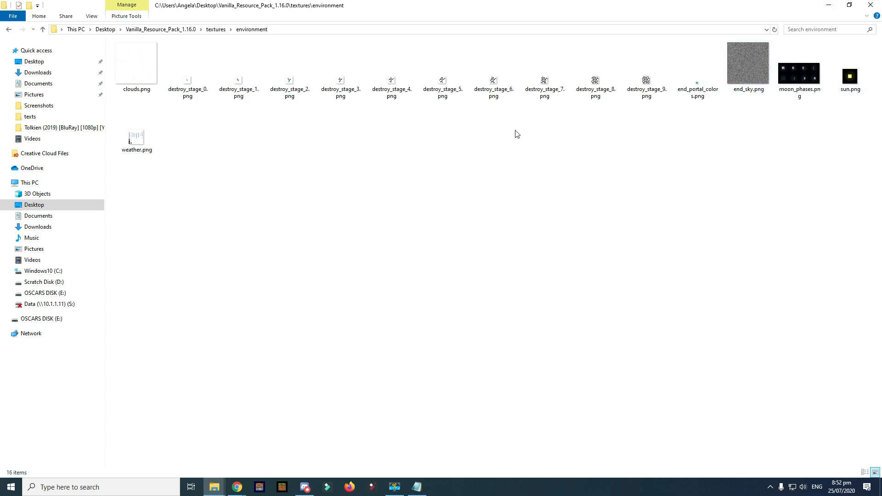
{"action": "key", "text": "alt+Left"}
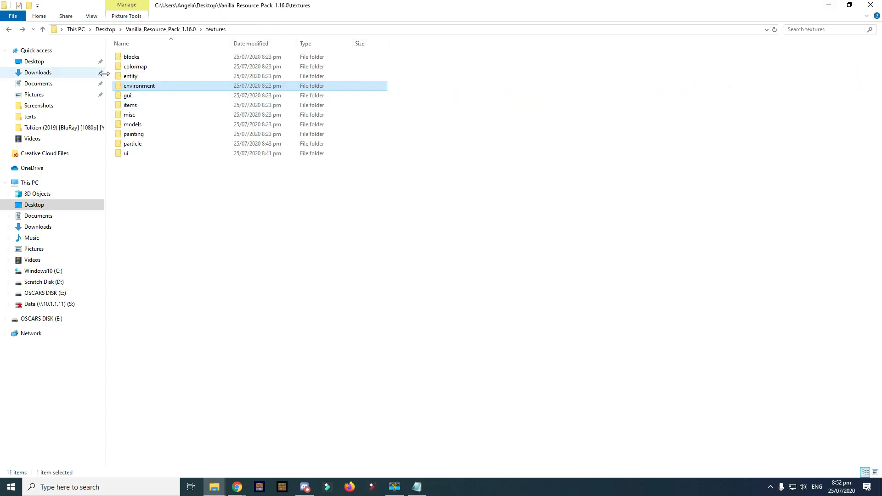
{"action": "double_click", "coordinate": [140, 88]}
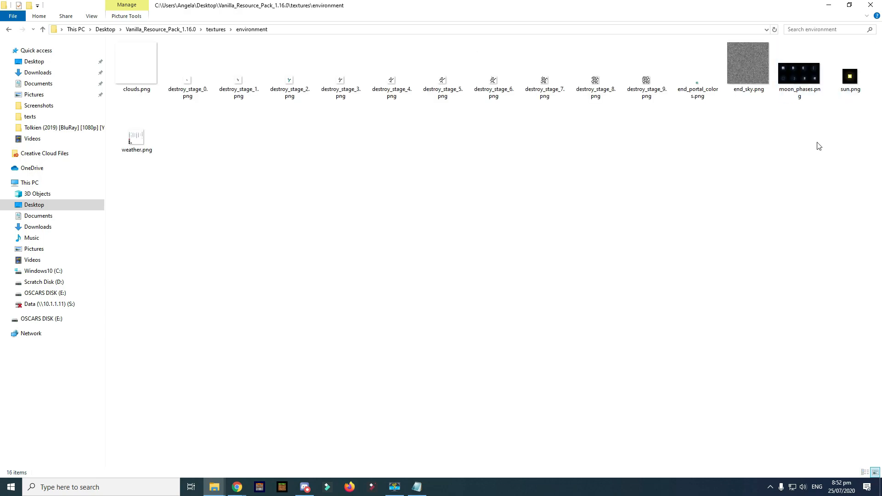
{"action": "key", "text": "alt+Left"}
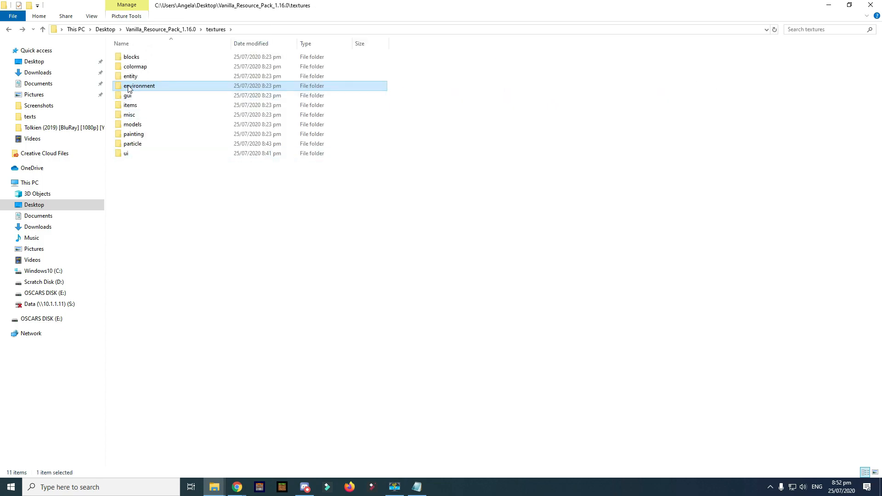
{"action": "double_click", "coordinate": [142, 76]}
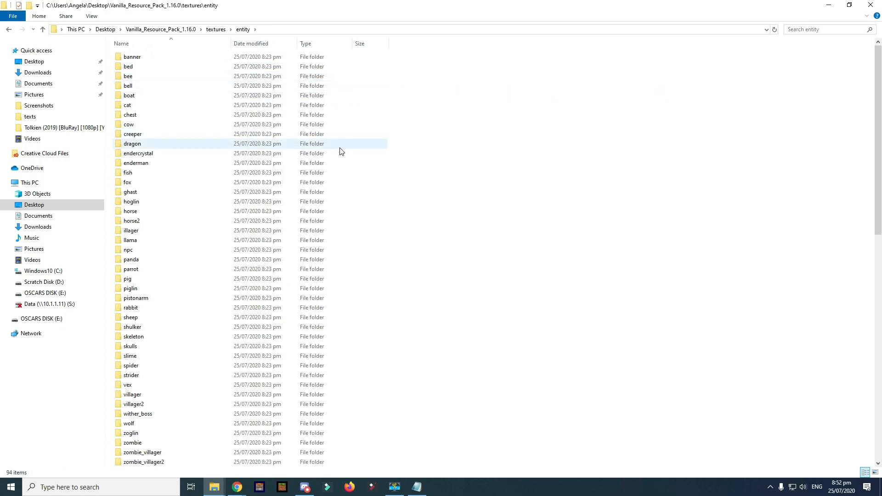
- Scroll through the entity folder's subfolders and textures
{"action": "scroll", "coordinate": [340, 148], "scroll_direction": "down", "scroll_amount": 2}
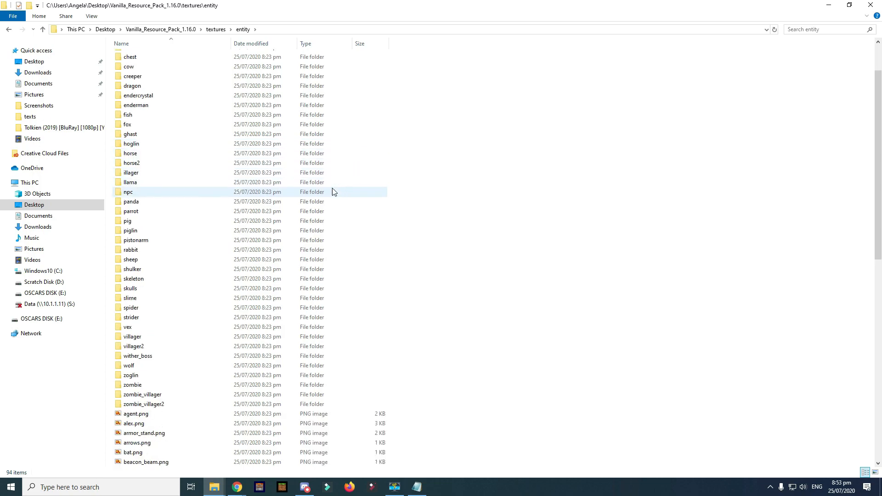
{"action": "scroll", "coordinate": [317, 204], "scroll_direction": "down", "scroll_amount": 1}
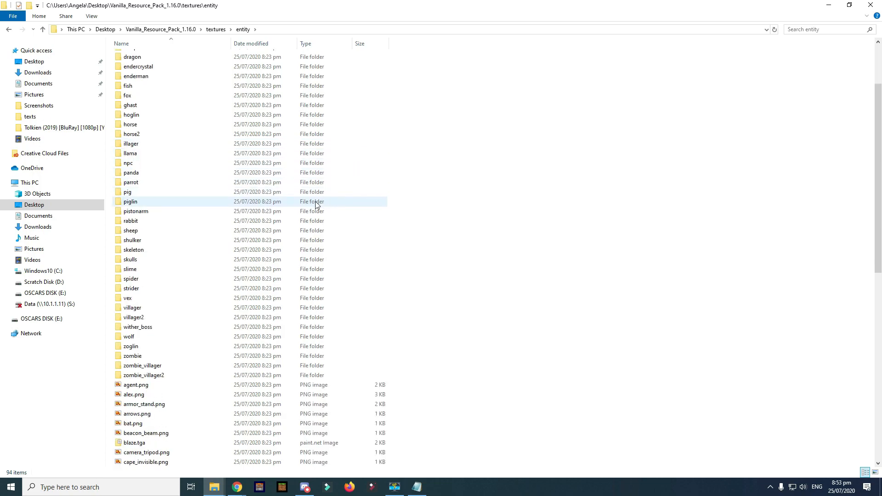
{"action": "scroll", "coordinate": [315, 205], "scroll_direction": "down", "scroll_amount": 2}
{"action": "scroll", "coordinate": [305, 207], "scroll_direction": "down", "scroll_amount": 2}
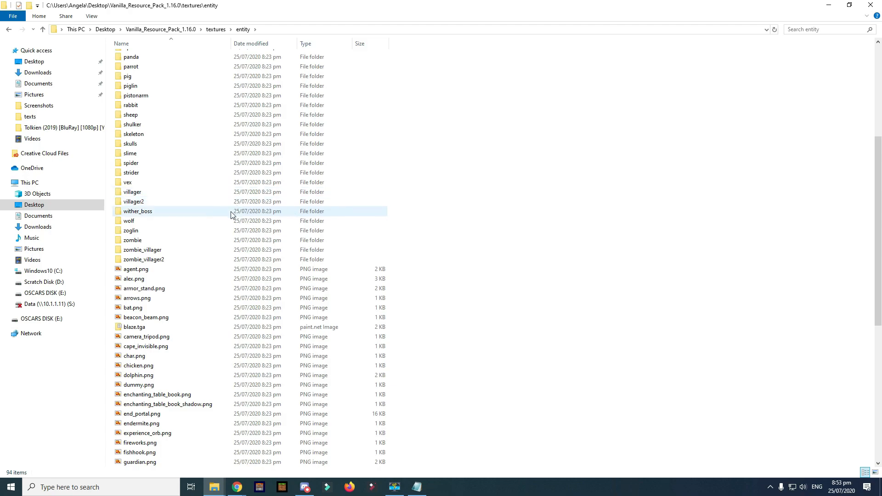
{"action": "scroll", "coordinate": [232, 212], "scroll_direction": "down", "scroll_amount": 2}
{"action": "scroll", "coordinate": [231, 208], "scroll_direction": "down", "scroll_amount": 2}
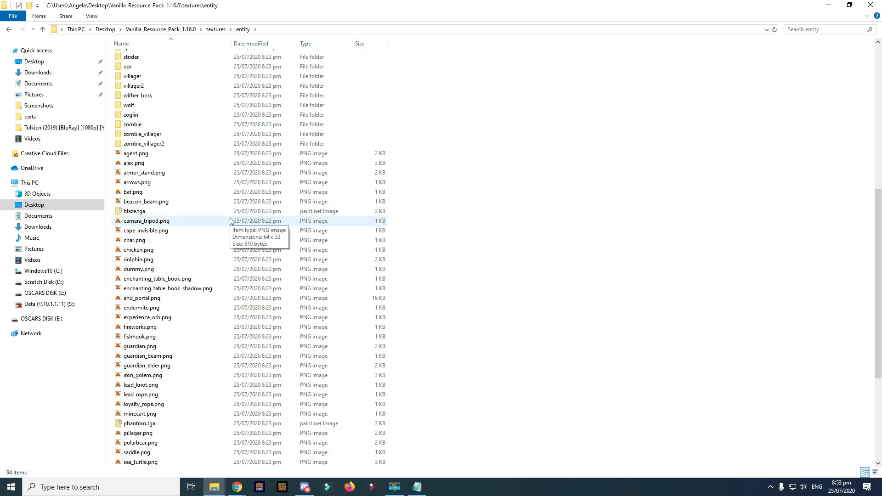
{"action": "scroll", "coordinate": [232, 223], "scroll_direction": "down", "scroll_amount": 6}
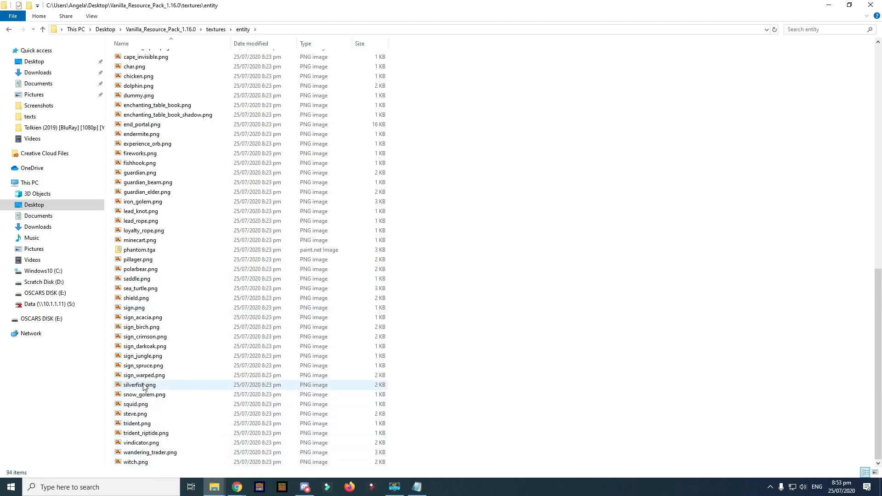
{"action": "scroll", "coordinate": [168, 203], "scroll_direction": "up", "scroll_amount": 2}
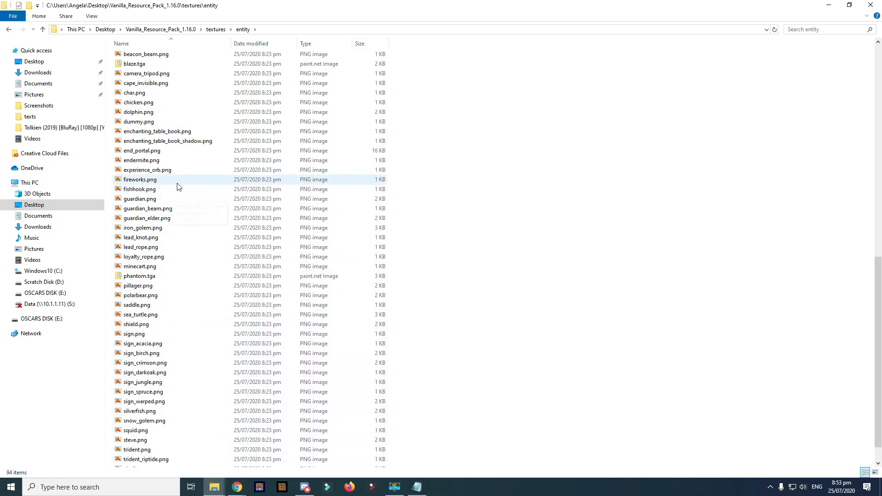
{"action": "scroll", "coordinate": [178, 176], "scroll_direction": "down", "scroll_amount": 2}
{"action": "scroll", "coordinate": [177, 181], "scroll_direction": "up", "scroll_amount": 15}
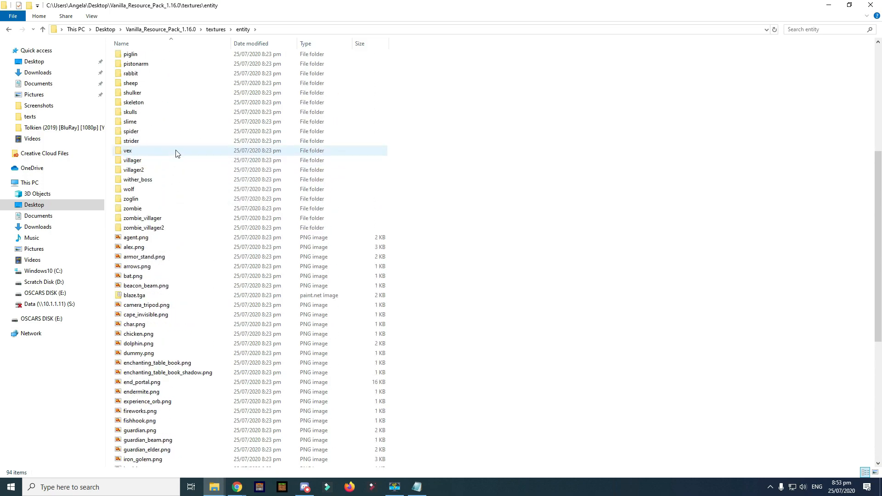
- Look inside the fish folder, then return and scroll down to fishhook.png
{"action": "double_click", "coordinate": [161, 174]}
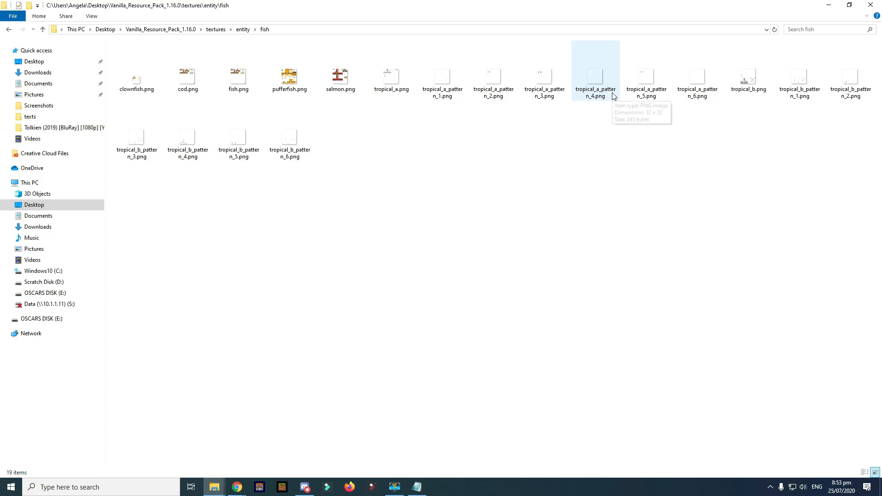
{"action": "key", "text": "alt+Left"}
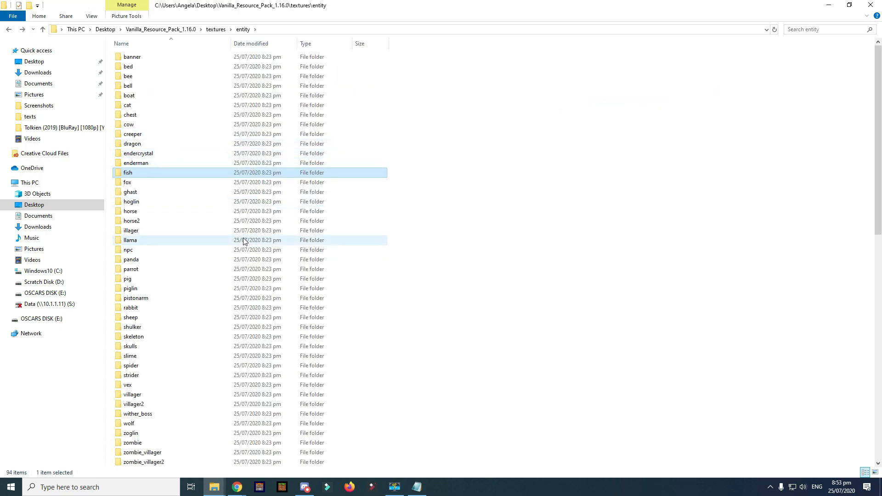
{"action": "scroll", "coordinate": [180, 366], "scroll_direction": "down", "scroll_amount": 8}
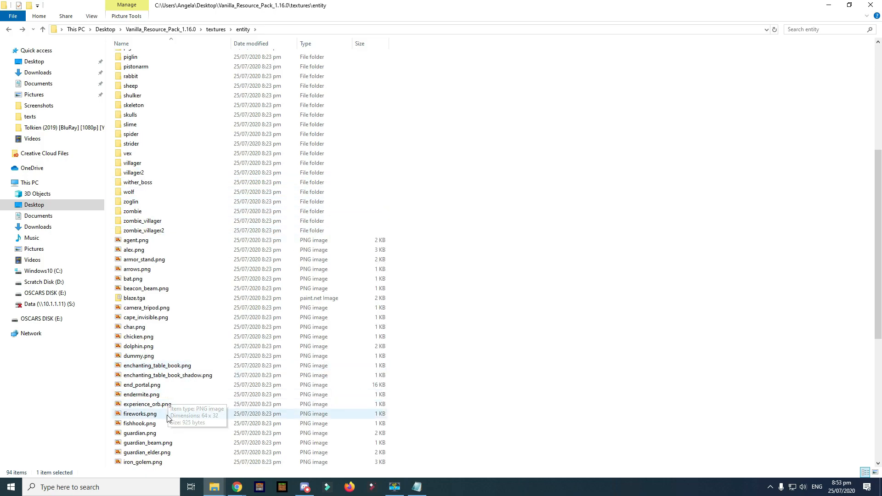
{"action": "scroll", "coordinate": [159, 412], "scroll_direction": "down", "scroll_amount": 1}
- Open fishhook.png, zoom in, pick blue, and switch to the Pencil
{"action": "double_click", "coordinate": [156, 396]}
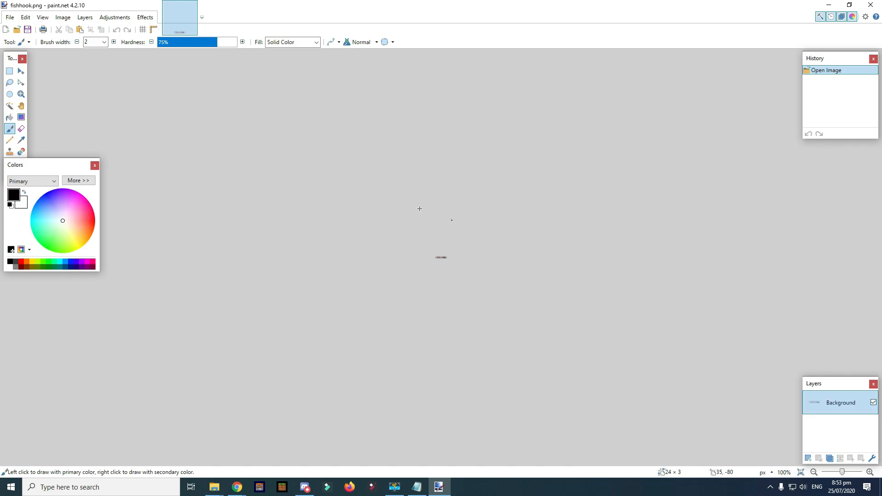
{"action": "scroll", "coordinate": [444, 266], "scroll_direction": "up", "scroll_amount": 10}
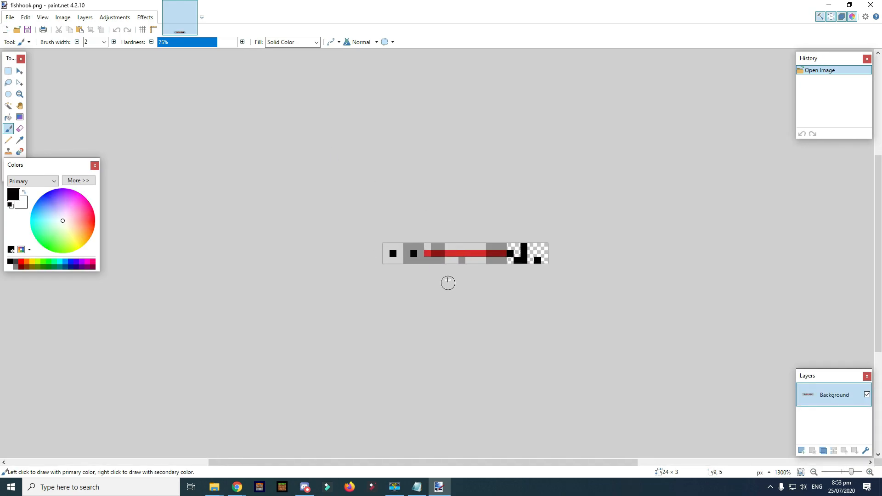
{"action": "scroll", "coordinate": [501, 292], "scroll_direction": "up", "scroll_amount": 1}
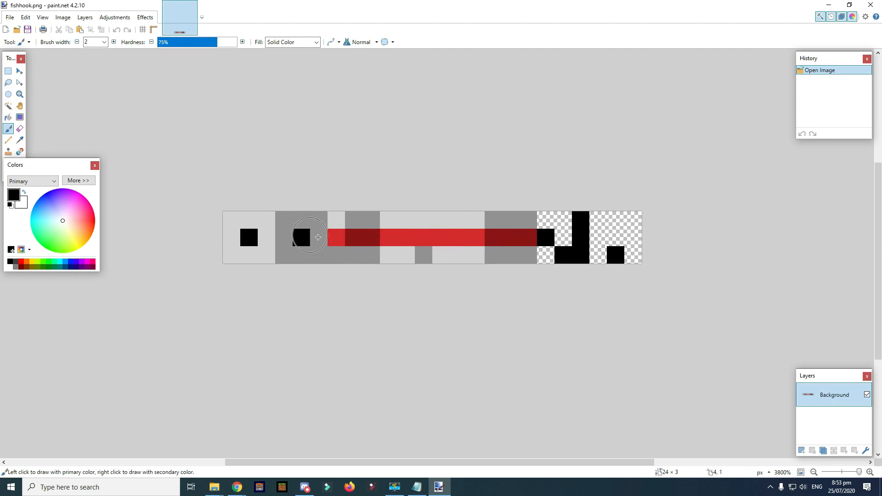
{"action": "left_click", "coordinate": [71, 263]}
{"action": "key", "text": "p"}
- Repaint the red line bright blue with navy sections and save as PNG
{"action": "left_click", "coordinate": [340, 239]}
{"action": "left_click_drag", "start_coordinate": [394, 234], "coordinate": [469, 235]}
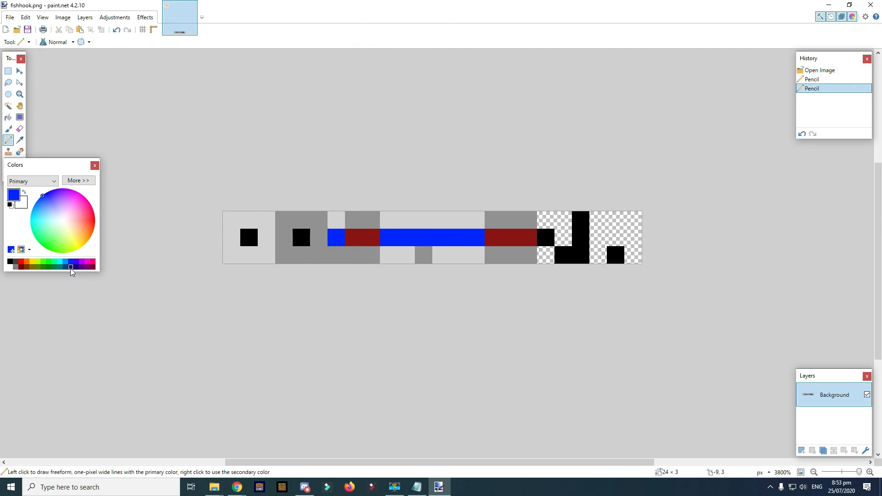
{"action": "left_click_drag", "start_coordinate": [358, 235], "coordinate": [411, 233]}
{"action": "left_click_drag", "start_coordinate": [495, 235], "coordinate": [527, 236]}
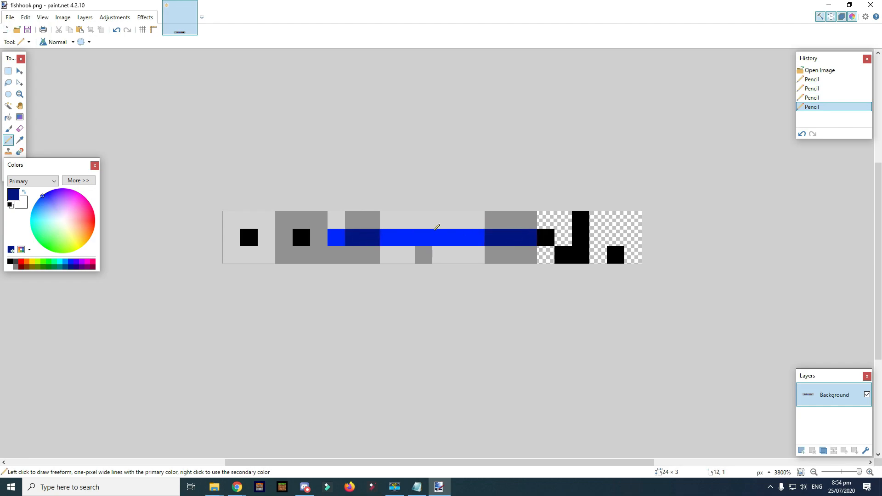
{"action": "key", "text": "ctrl+s"}
{"action": "left_click", "coordinate": [299, 258]}
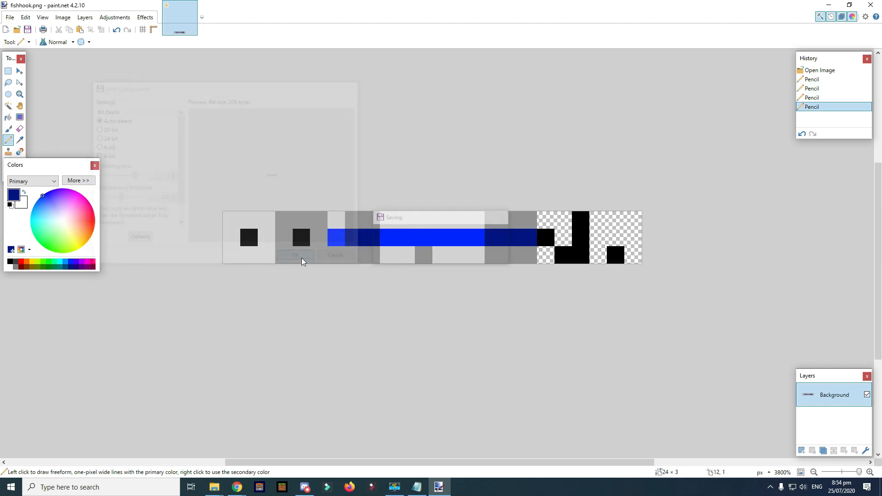
- Close paint.net and browse the dragon and cow folders, returning to entity
{"action": "left_click", "coordinate": [874, 3]}
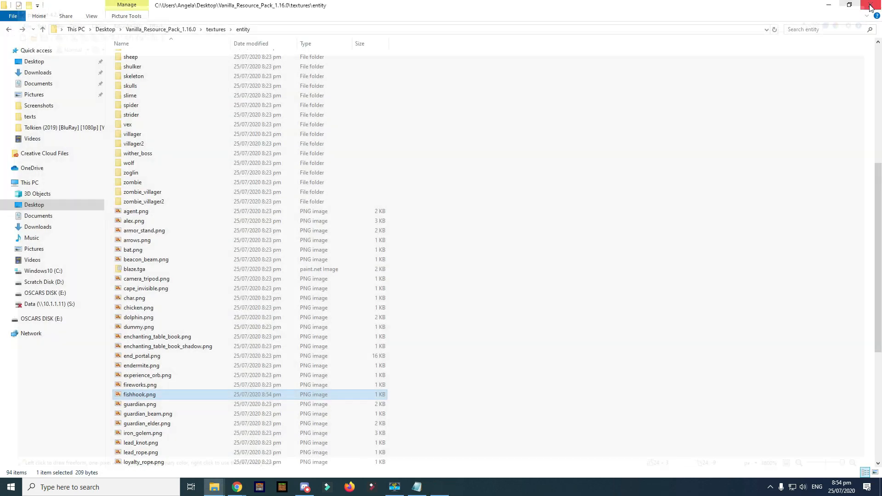
{"action": "scroll", "coordinate": [197, 262], "scroll_direction": "up", "scroll_amount": 7}
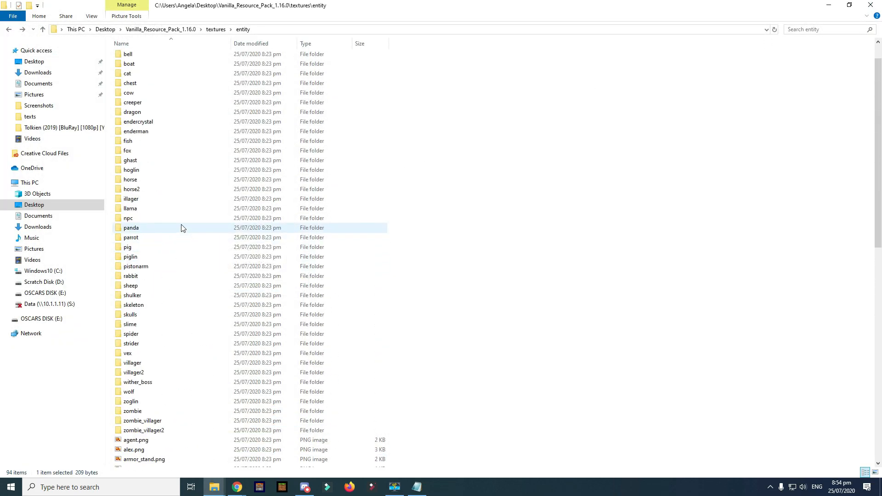
{"action": "scroll", "coordinate": [181, 221], "scroll_direction": "up", "scroll_amount": 2}
{"action": "double_click", "coordinate": [153, 146]}
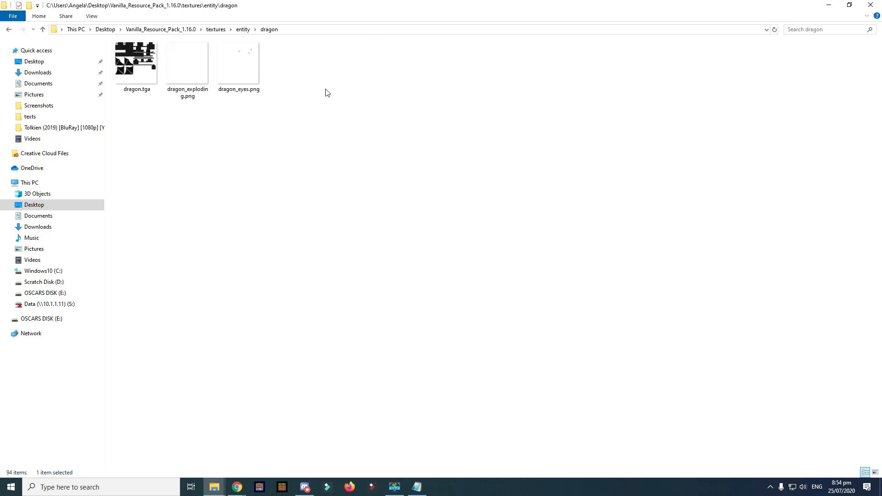
{"action": "key", "text": "alt+Left"}
{"action": "double_click", "coordinate": [137, 124]}
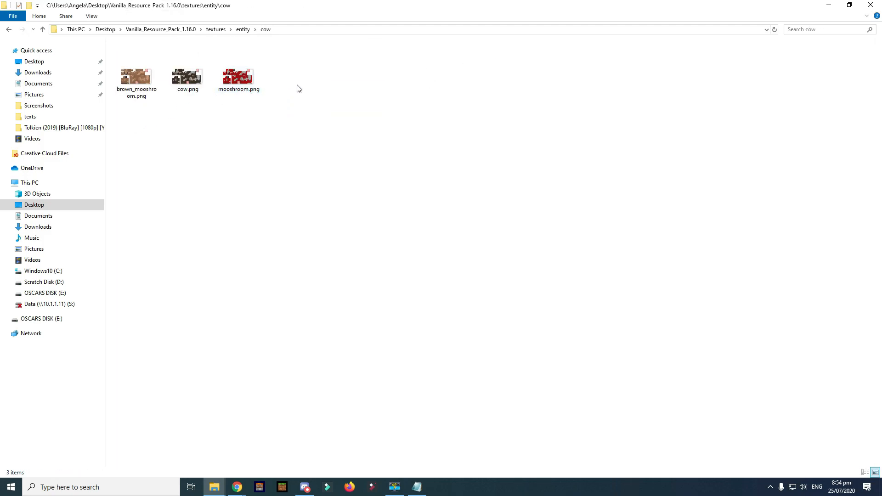
{"action": "key", "text": "alt+Left"}
{"action": "double_click", "coordinate": [150, 121]}
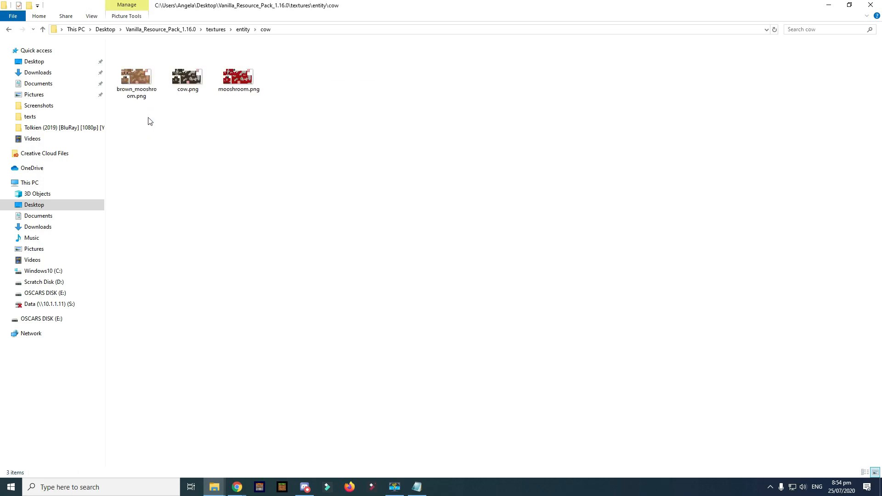
{"action": "key", "text": "alt+Left"}
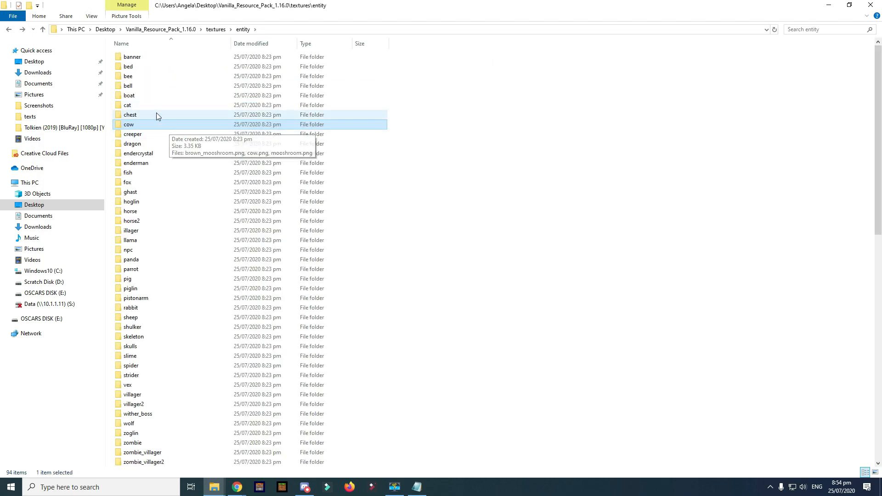
- Open shield.png in paint.net and close it without editing
{"action": "scroll", "coordinate": [188, 237], "scroll_direction": "down", "scroll_amount": 2}
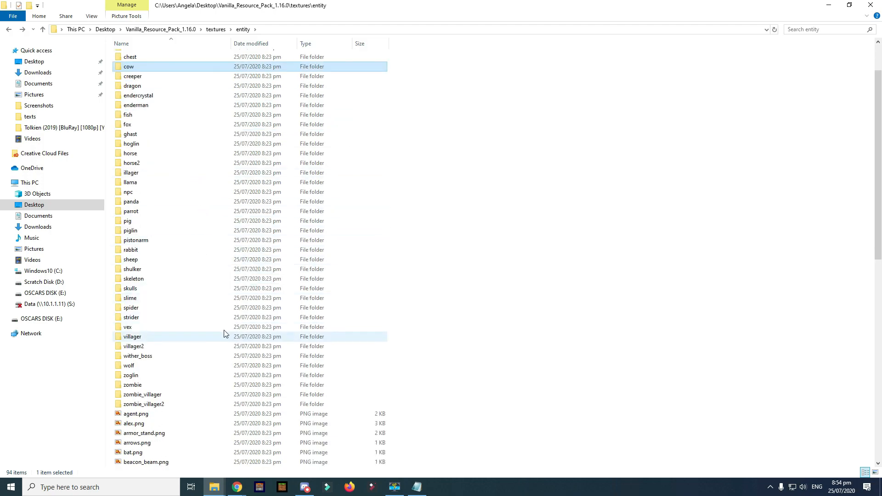
{"action": "scroll", "coordinate": [180, 335], "scroll_direction": "down", "scroll_amount": 2}
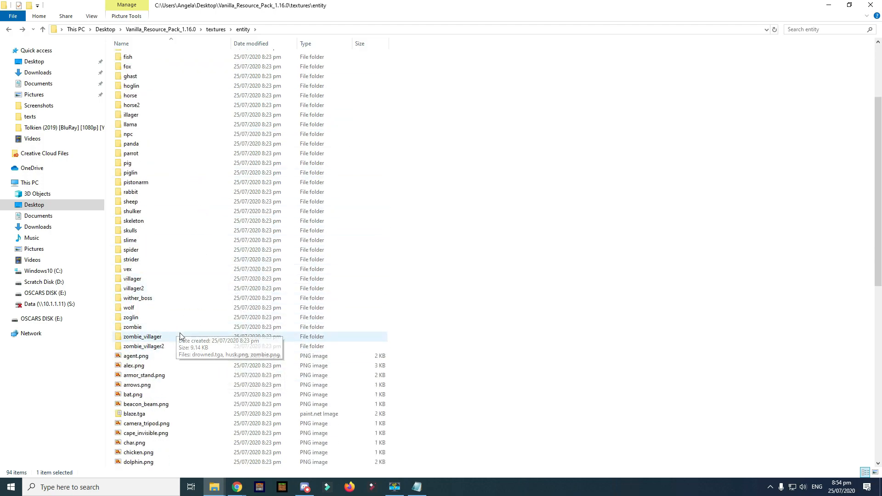
{"action": "scroll", "coordinate": [180, 335], "scroll_direction": "down", "scroll_amount": 13}
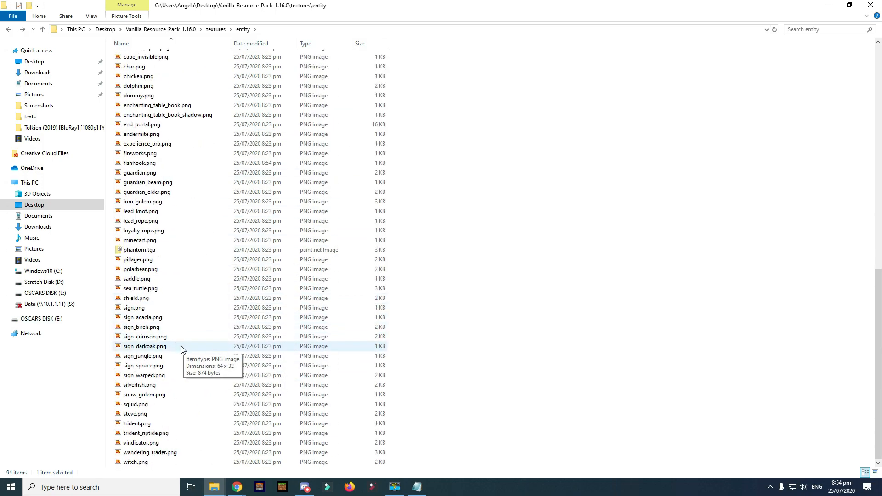
{"action": "double_click", "coordinate": [150, 298]}
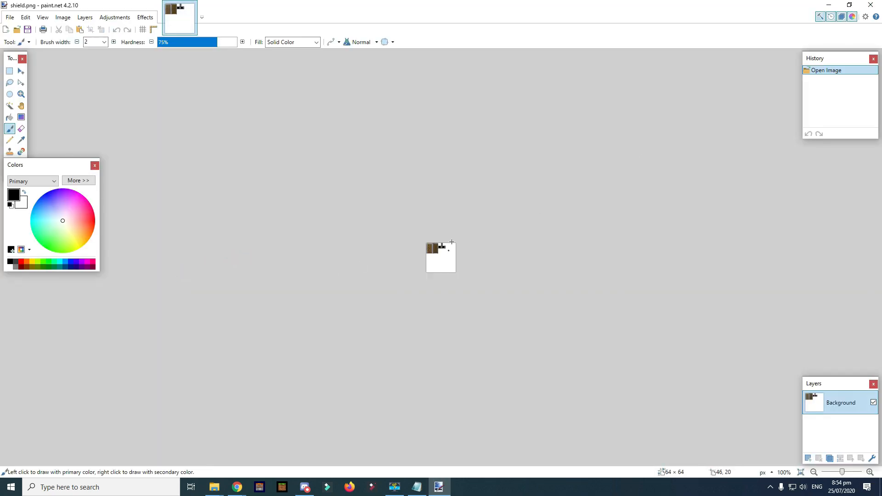
{"action": "scroll", "coordinate": [459, 236], "scroll_direction": "up", "scroll_amount": 6, "text": "ctrl"}
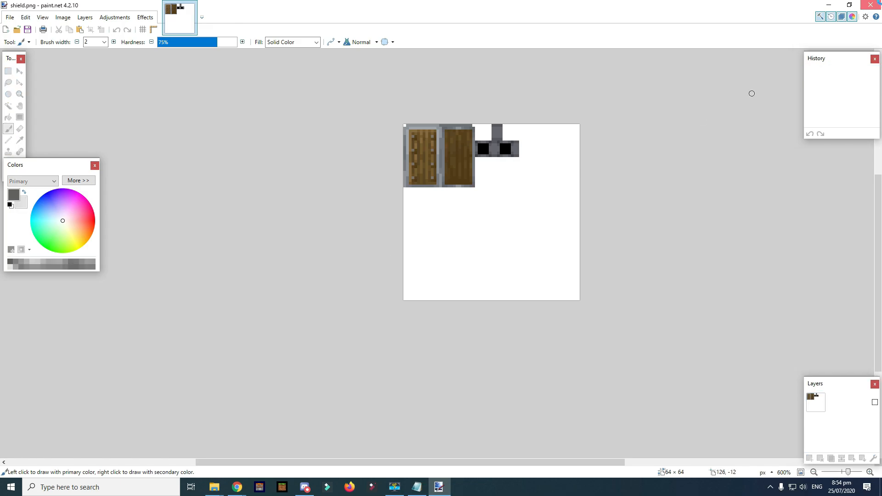
{"action": "key", "text": "alt+F4"}
- Open and close trident_riptide.png, then go up to the textures folder
{"action": "scroll", "coordinate": [221, 370], "scroll_direction": "up", "scroll_amount": 4}
{"action": "scroll", "coordinate": [221, 370], "scroll_direction": "up", "scroll_amount": 3}
{"action": "scroll", "coordinate": [237, 326], "scroll_direction": "down", "scroll_amount": 7}
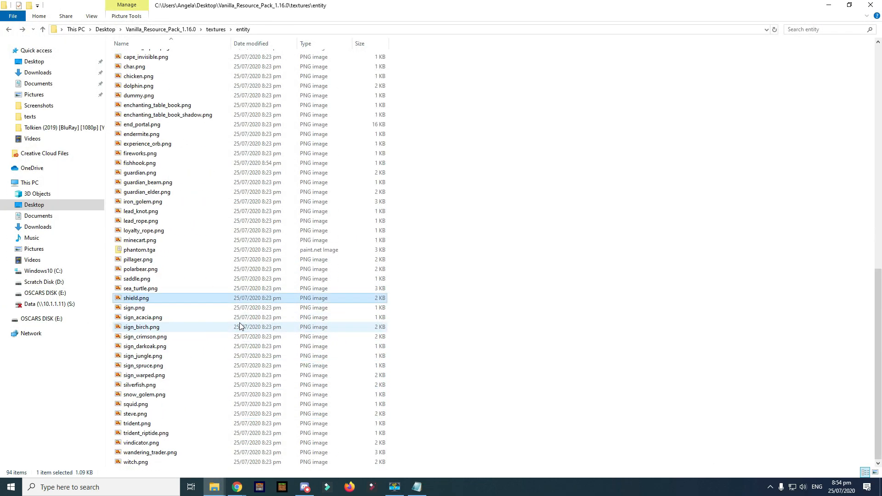
{"action": "double_click", "coordinate": [162, 436]}
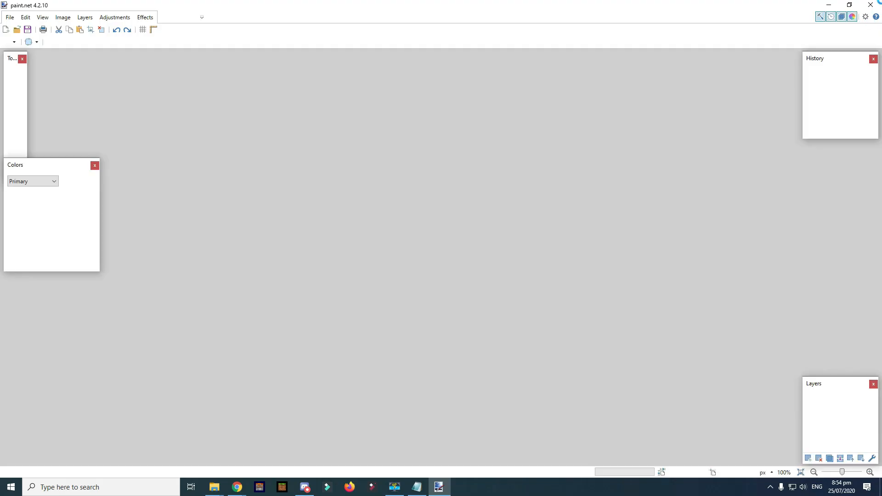
{"action": "key", "text": "alt+F4"}
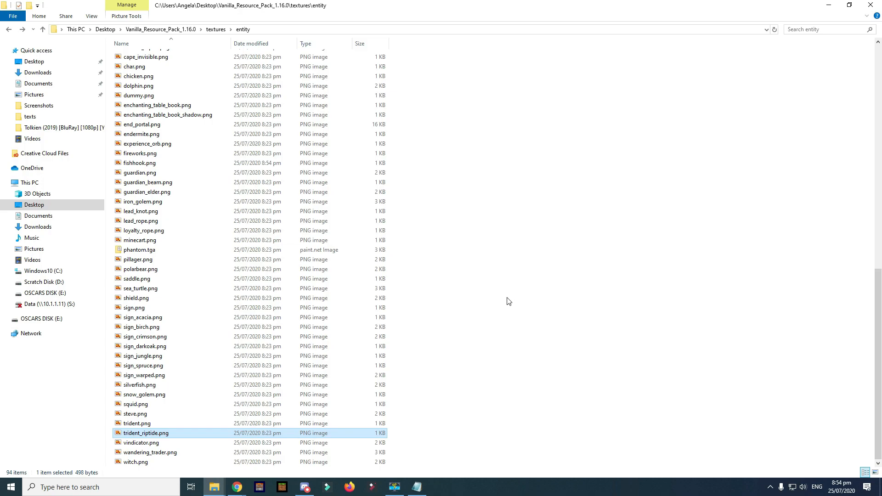
{"action": "scroll", "coordinate": [509, 295], "scroll_direction": "up", "scroll_amount": 9}
{"action": "scroll", "coordinate": [221, 262], "scroll_direction": "down", "scroll_amount": 4}
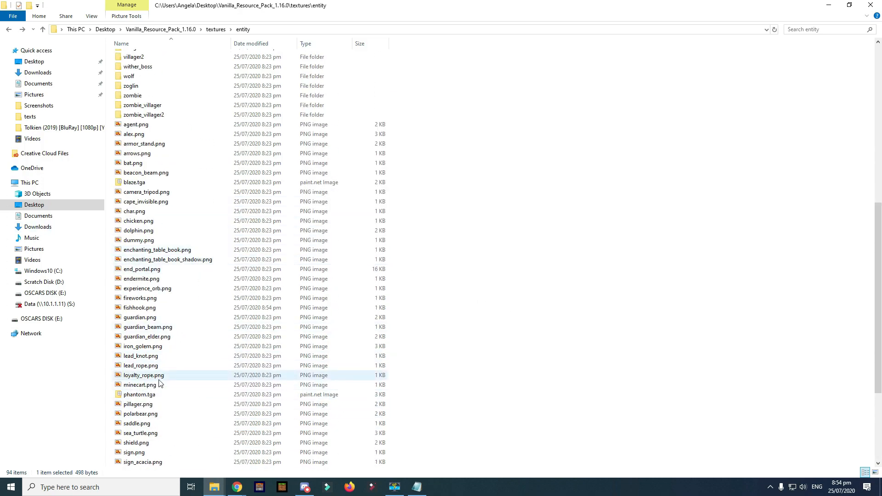
{"action": "scroll", "coordinate": [545, 264], "scroll_direction": "up", "scroll_amount": 4}
{"action": "key", "text": "alt+Up"}
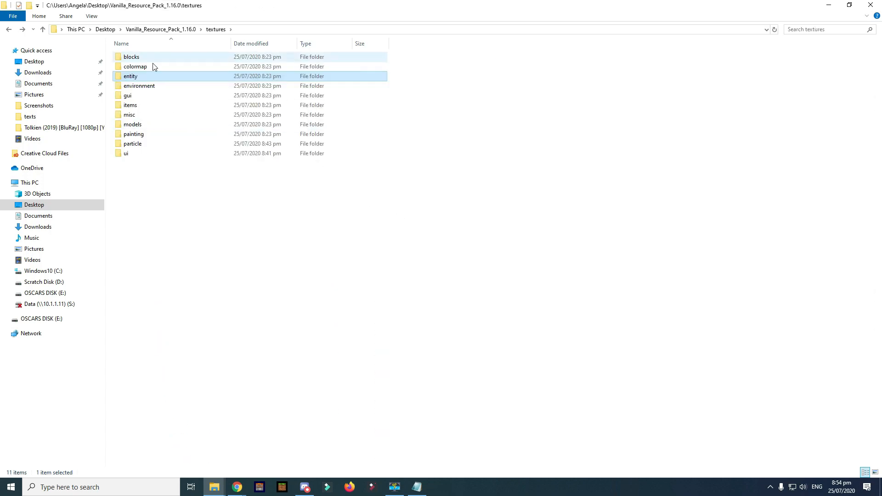
- Check grass.png inside colormap, then go back and delete the colormap folder
{"action": "double_click", "coordinate": [153, 70]}
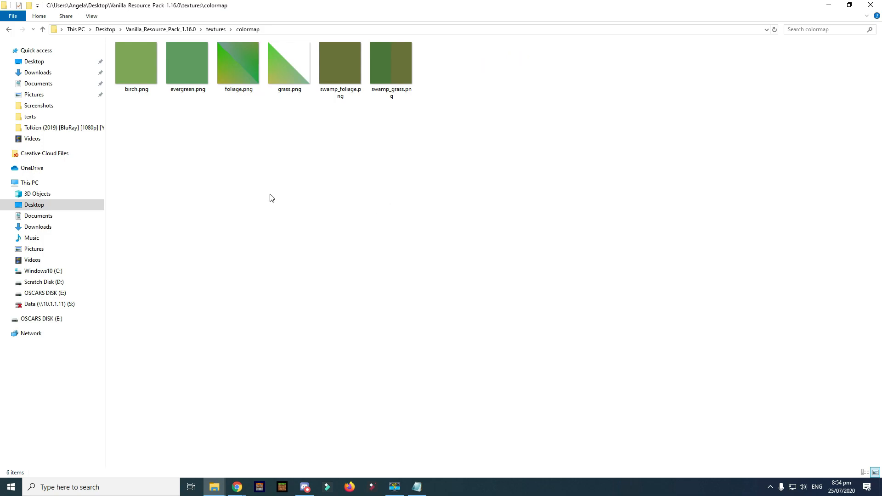
{"action": "double_click", "coordinate": [282, 81]}
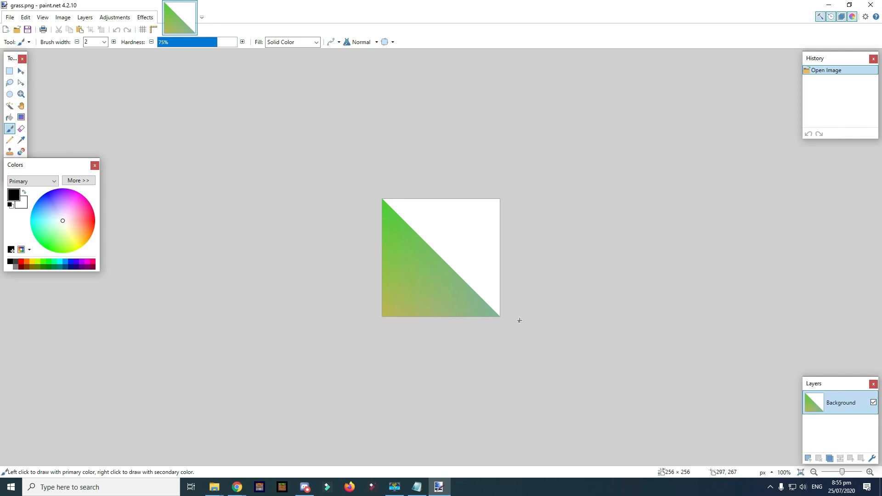
{"action": "left_click", "coordinate": [870, 5]}
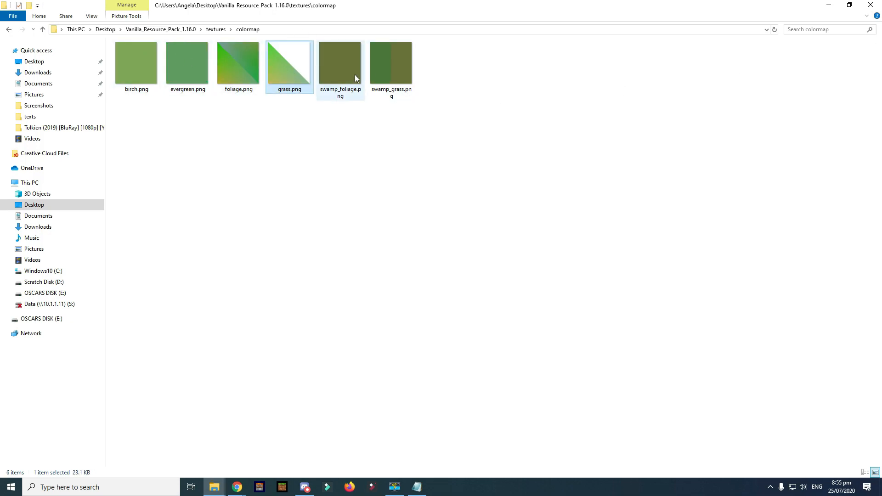
{"action": "left_click", "coordinate": [390, 69]}
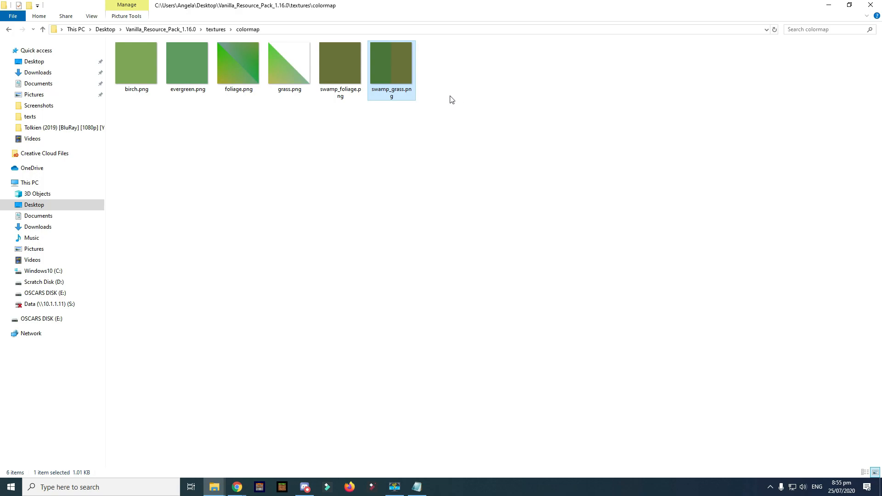
{"action": "key", "text": "alt+Left"}
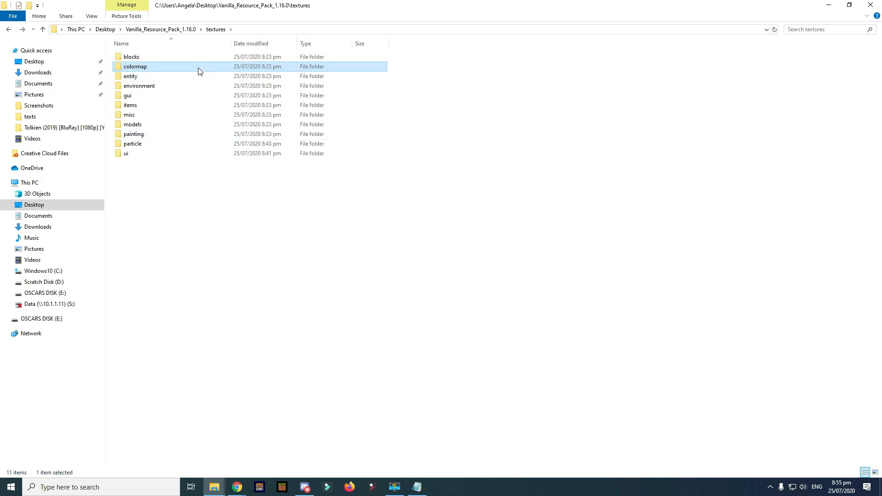
{"action": "key", "text": "Delete"}
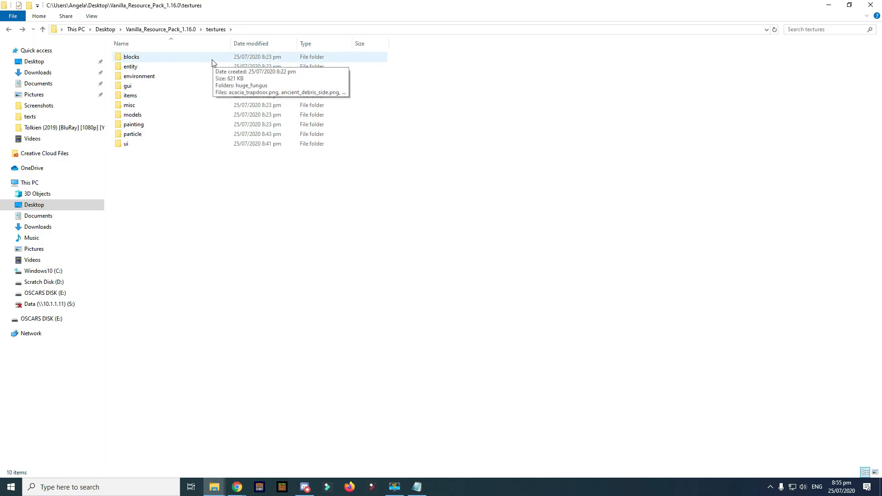
- Go from the blocks folder back to textures and into the items folder
{"action": "double_click", "coordinate": [213, 63]}
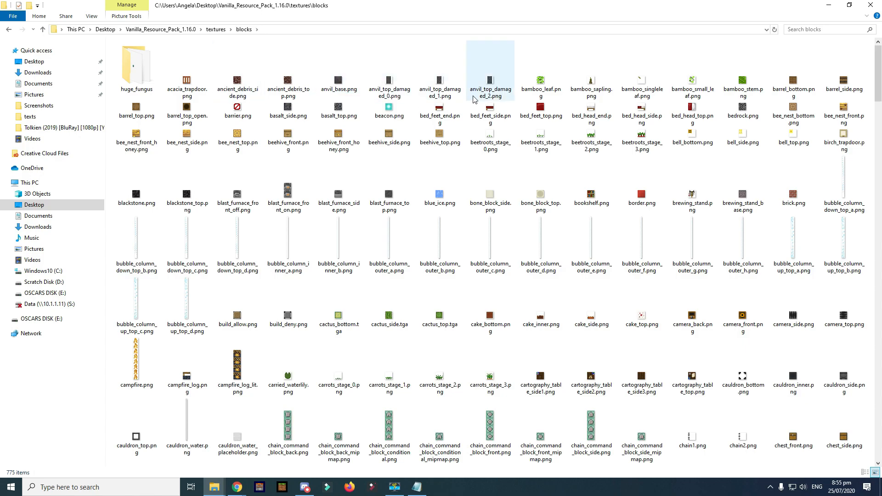
{"action": "key", "text": "alt+Left"}
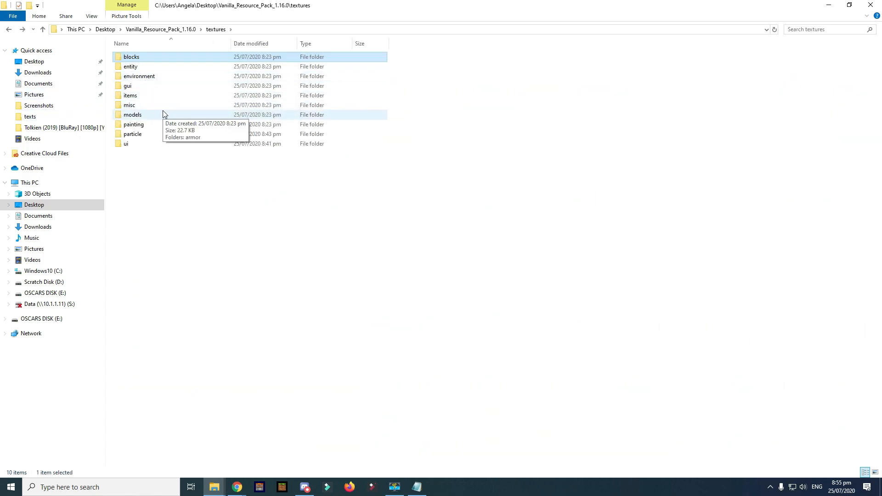
{"action": "double_click", "coordinate": [142, 97]}
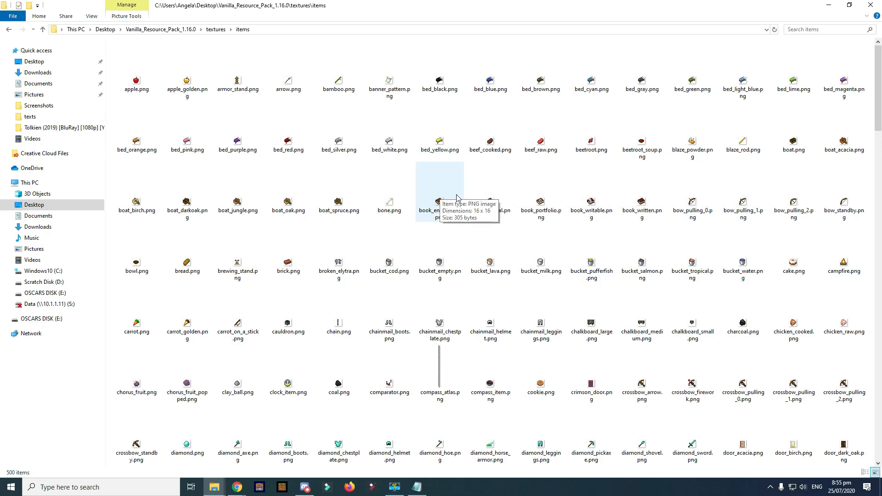
{"action": "scroll", "coordinate": [633, 192], "scroll_direction": "down", "scroll_amount": 3}
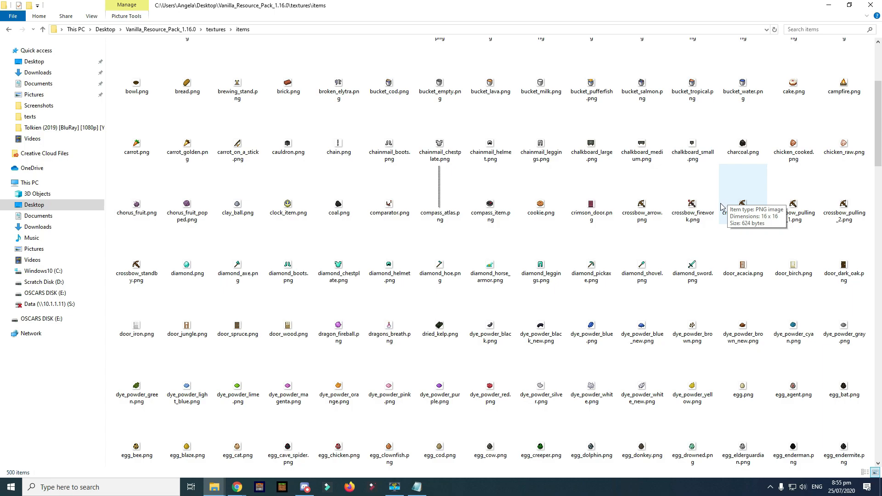
{"action": "scroll", "coordinate": [734, 197], "scroll_direction": "up", "scroll_amount": 3}
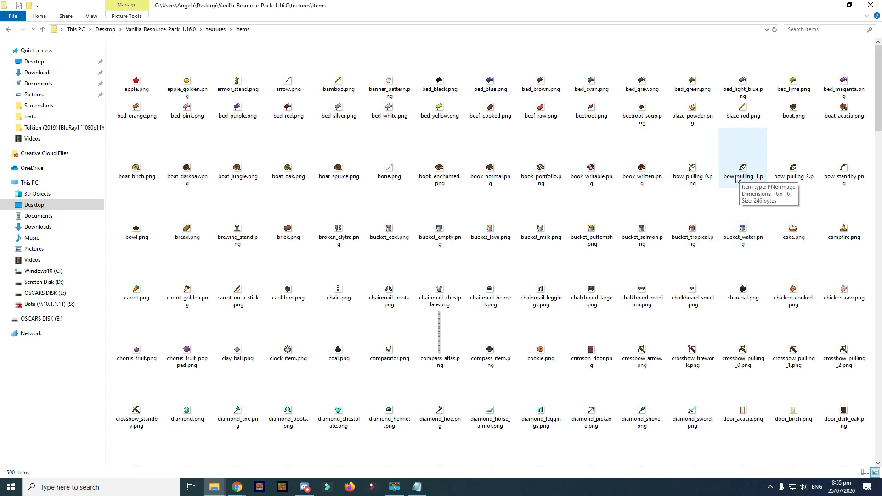
- Open bow_pulling_0.png in paint.net, closing the wrongly opened images along the way
{"action": "left_click", "coordinate": [706, 177]}
{"action": "double_click", "coordinate": [707, 176]}
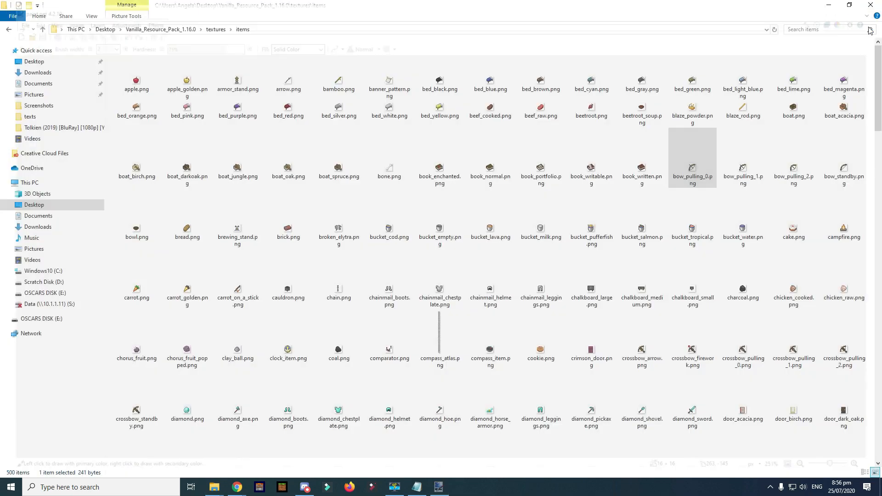
{"action": "left_click", "coordinate": [870, 5]}
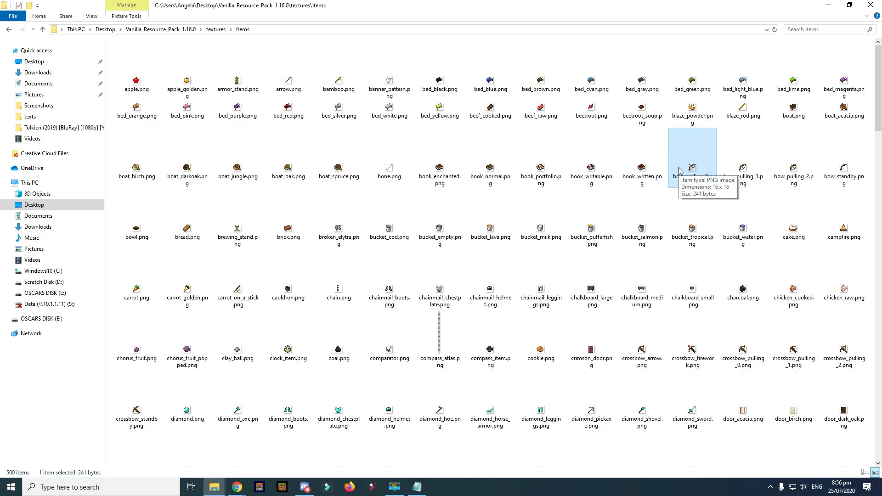
{"action": "left_click", "coordinate": [844, 173]}
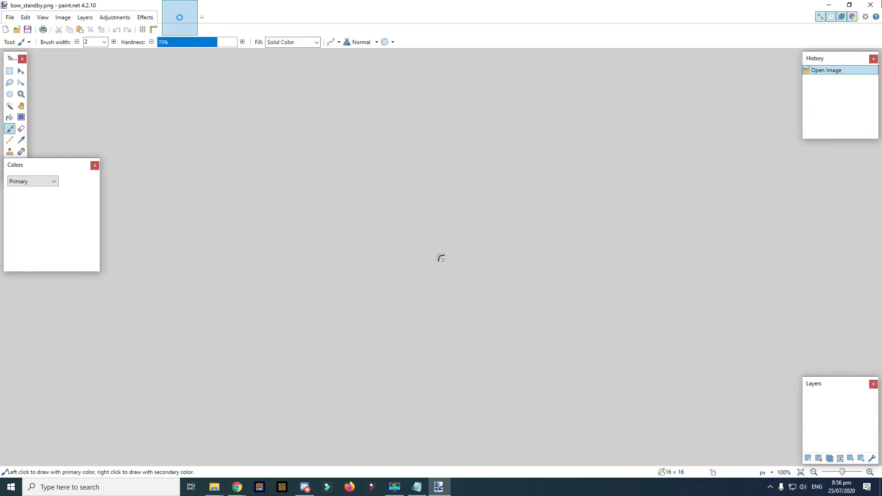
{"action": "left_click", "coordinate": [871, 5]}
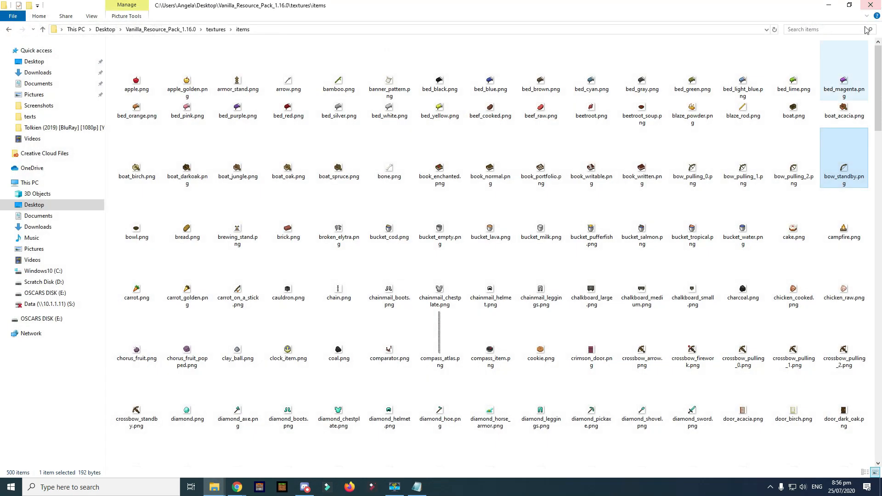
{"action": "double_click", "coordinate": [685, 169]}
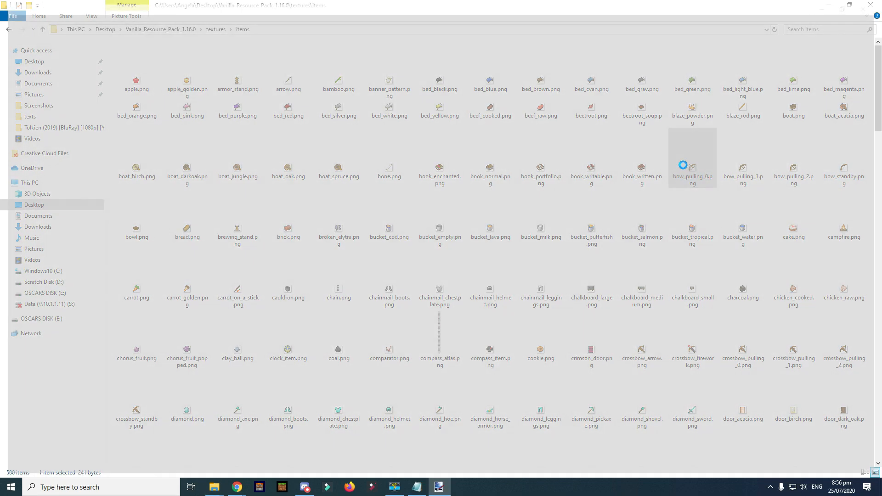
- Recolour bow_pulling_0's arrow pixels bright and dark green with the Pencil and save it
{"action": "scroll", "coordinate": [444, 258], "scroll_direction": "up", "scroll_amount": 10, "text": "ctrl"}
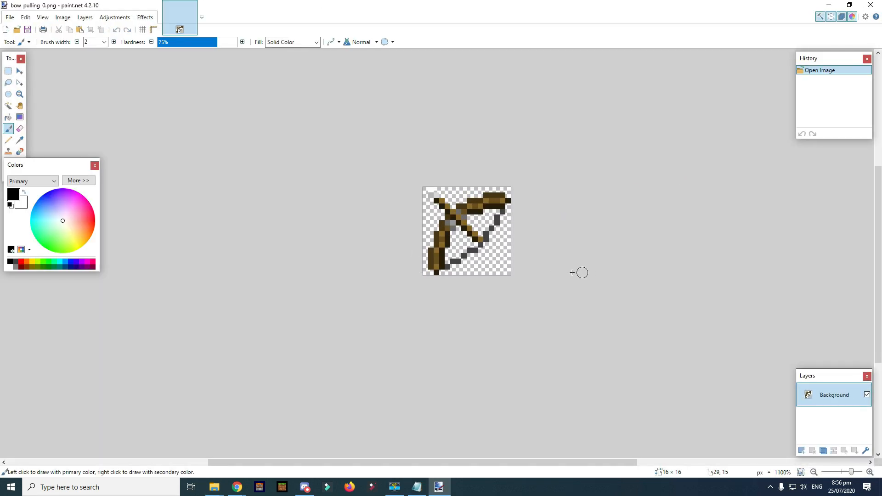
{"action": "key", "text": "s"}
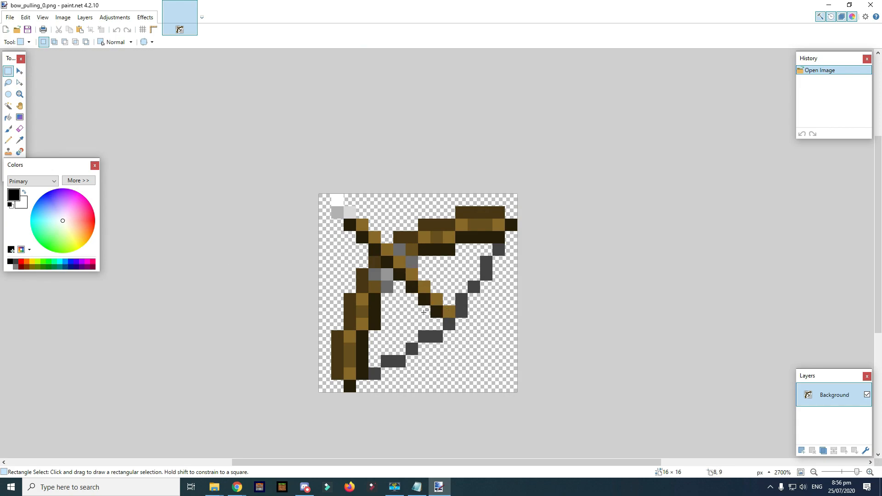
{"action": "key", "text": "p"}
{"action": "left_click", "coordinate": [21, 262]}
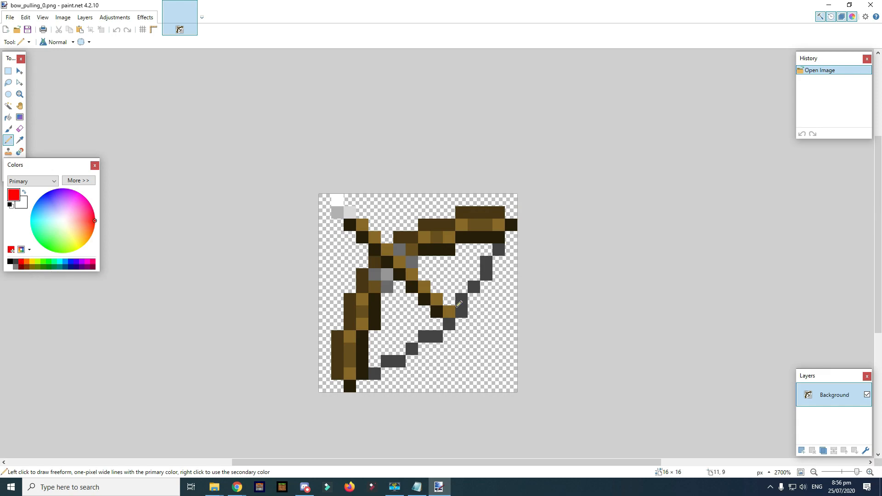
{"action": "left_click", "coordinate": [449, 307]}
{"action": "key", "text": "ctrl+z"}
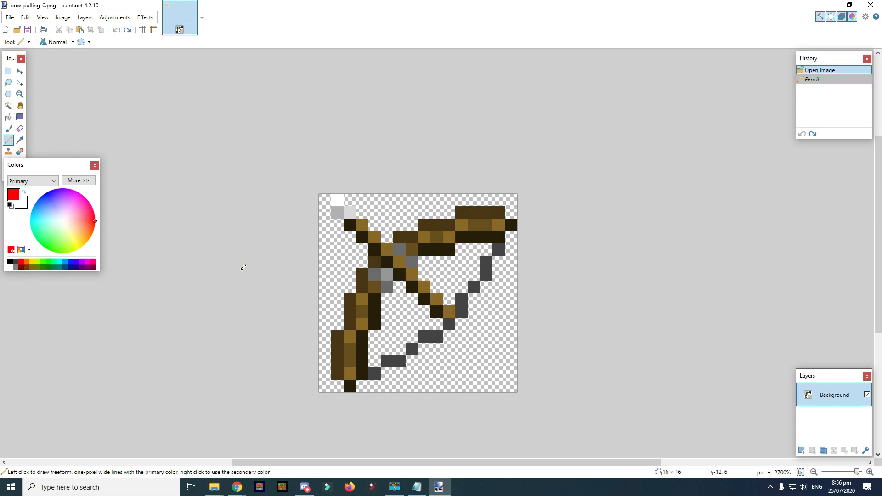
{"action": "left_click", "coordinate": [46, 261]}
{"action": "left_click", "coordinate": [450, 308]}
{"action": "left_click", "coordinate": [437, 299]}
{"action": "left_click", "coordinate": [43, 267]}
{"action": "left_click", "coordinate": [436, 312]}
{"action": "left_click", "coordinate": [424, 299]}
{"action": "key", "text": "ctrl+s"}
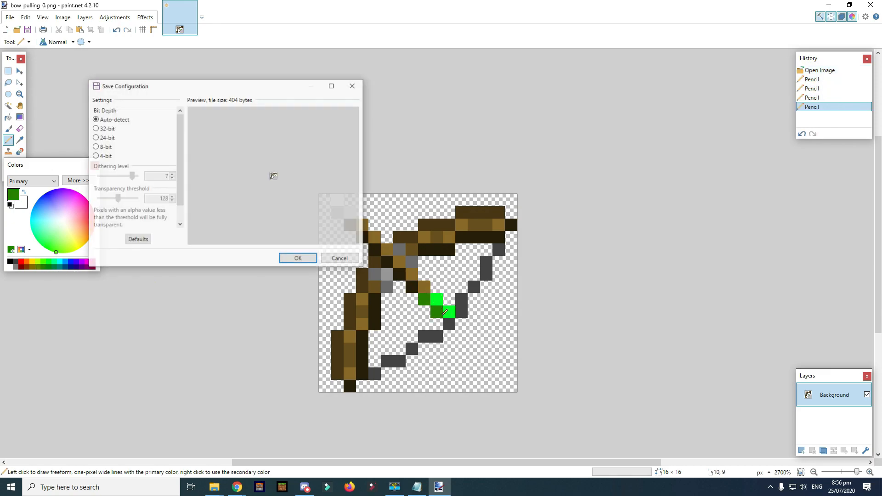
{"action": "left_click", "coordinate": [289, 260]}
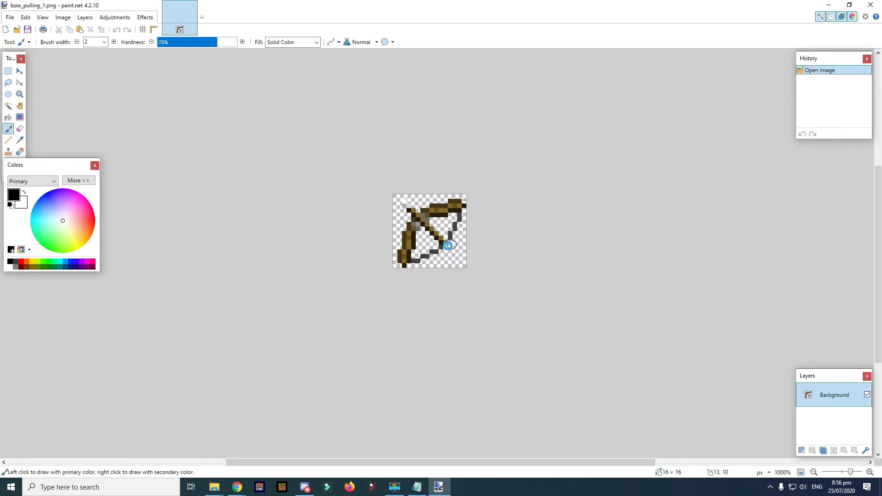
- Colour bow_pulling_1's arrow pixels yellow, touch up with sampled dark grey, and save
{"action": "scroll", "coordinate": [430, 394], "scroll_direction": "up", "scroll_amount": 4}
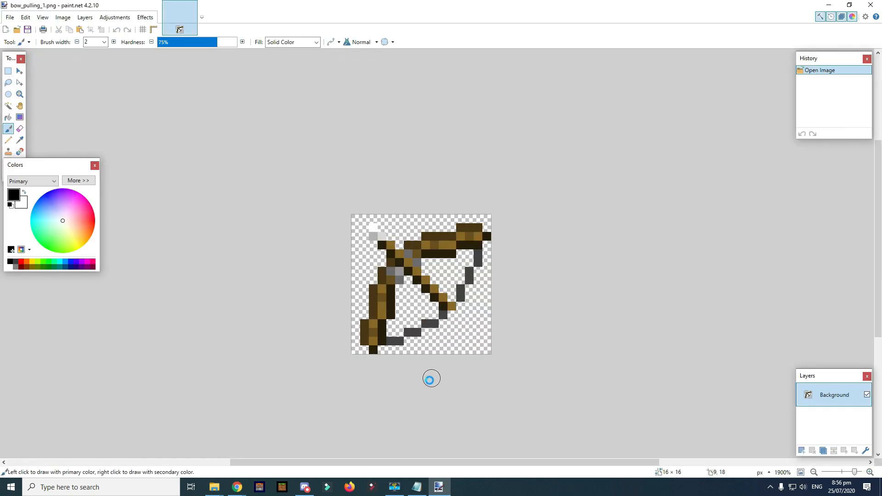
{"action": "key", "text": "p"}
{"action": "left_click", "coordinate": [447, 289]}
{"action": "left_click", "coordinate": [453, 300]}
{"action": "key", "text": "ctrl+z"}
{"action": "left_click", "coordinate": [437, 282]}
{"action": "key", "text": "k"}
{"action": "left_click", "coordinate": [463, 291]}
{"action": "key", "text": "p"}
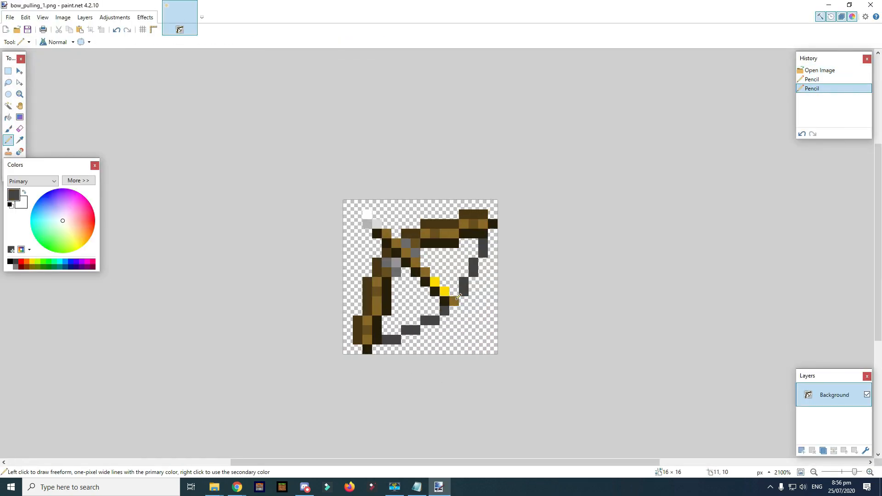
{"action": "left_click", "coordinate": [455, 301]}
{"action": "key", "text": "k"}
{"action": "left_click", "coordinate": [425, 272]}
{"action": "key", "text": "p"}
{"action": "left_click_drag", "start_coordinate": [435, 291], "coordinate": [444, 301]}
{"action": "key", "text": "ctrl+s"}
{"action": "left_click", "coordinate": [289, 260]}
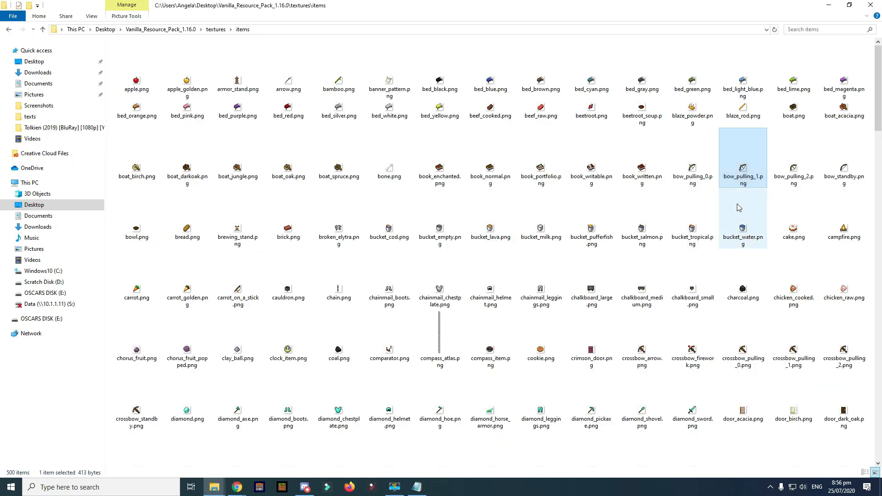
- Open bow_pulling_2, touch up the bow in dark grey, and colour arrow pixels red
{"action": "double_click", "coordinate": [794, 169]}
{"action": "scroll", "coordinate": [464, 253], "scroll_direction": "up", "scroll_amount": 10}
{"action": "key", "text": "k"}
{"action": "left_click", "coordinate": [456, 264]}
{"action": "key", "text": "p"}
{"action": "left_click", "coordinate": [468, 253]}
{"action": "key", "text": "k"}
{"action": "left_click", "coordinate": [21, 262]}
{"action": "key", "text": "p"}
{"action": "left_click", "coordinate": [445, 231]}
{"action": "left_click", "coordinate": [456, 242]}
- Add dark red arrow pixels, save bow_pulling_2, and close paint.net
{"action": "key", "text": "k"}
{"action": "left_click", "coordinate": [21, 267]}
{"action": "key", "text": "p"}
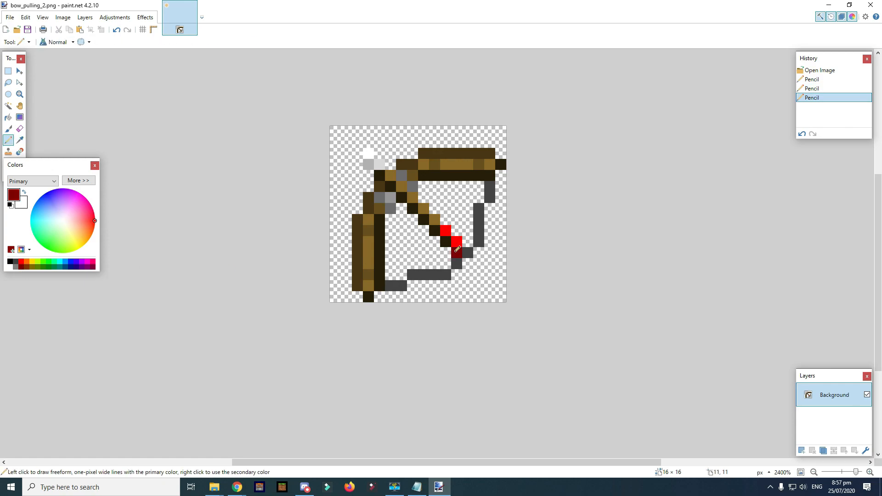
{"action": "left_click", "coordinate": [456, 252]}
{"action": "left_click", "coordinate": [445, 242]}
{"action": "key", "text": "ctrl+s"}
{"action": "left_click", "coordinate": [294, 259]}
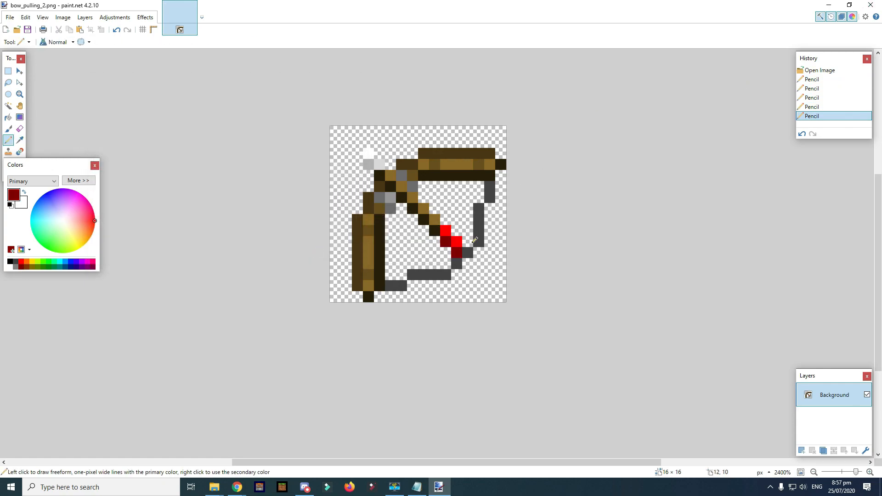
{"action": "left_click", "coordinate": [871, 5]}
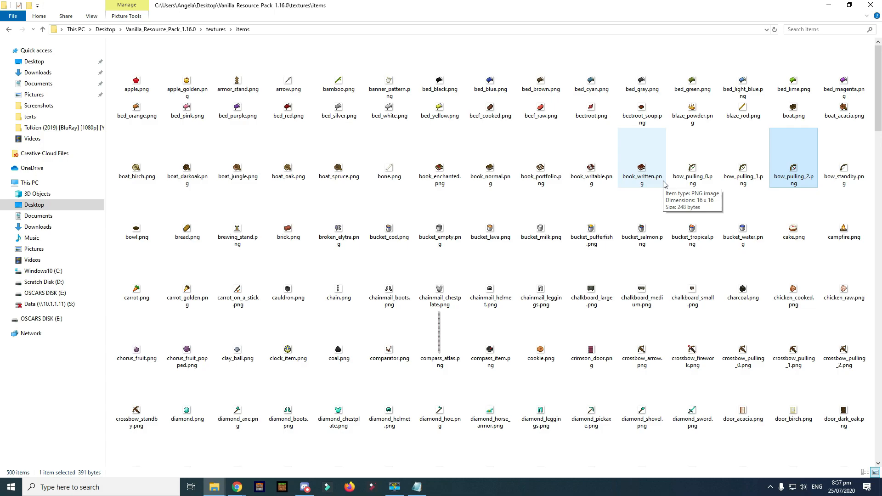
- Open diamond_helmet.png from the items folder in paint.net and zoom in
{"action": "scroll", "coordinate": [660, 180], "scroll_direction": "down", "scroll_amount": 2}
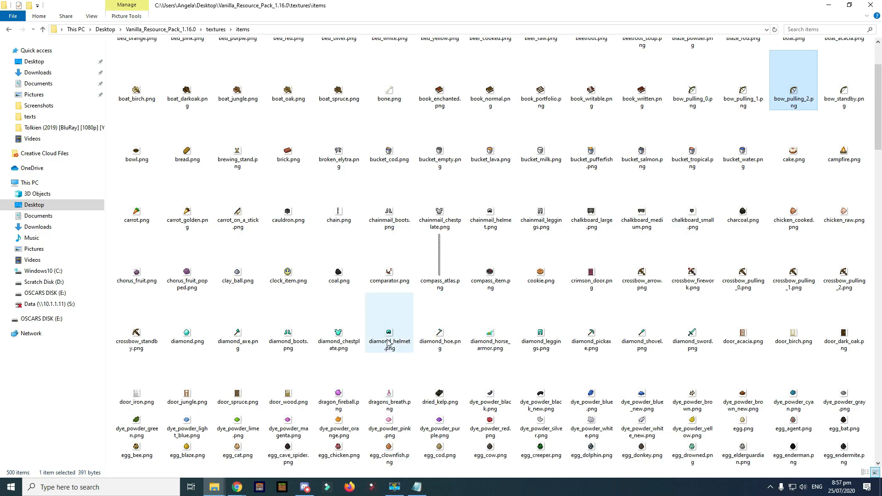
{"action": "double_click", "coordinate": [389, 342]}
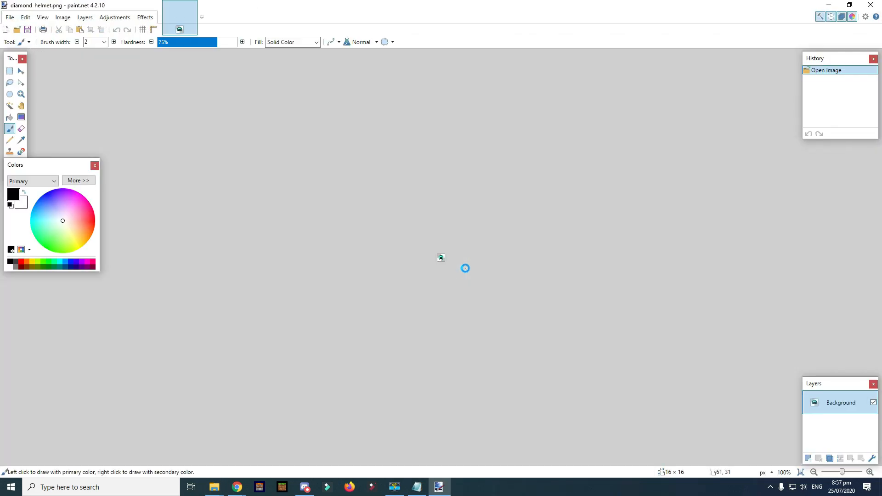
{"action": "scroll", "coordinate": [432, 272], "scroll_direction": "up", "scroll_amount": 5, "text": "ctrl"}
{"action": "scroll", "coordinate": [510, 275], "scroll_direction": "up", "scroll_amount": 3, "text": "ctrl"}
{"action": "scroll", "coordinate": [434, 294], "scroll_direction": "up", "scroll_amount": 2}
{"action": "scroll", "coordinate": [433, 295], "scroll_direction": "down", "scroll_amount": 1}
{"action": "scroll", "coordinate": [434, 298], "scroll_direction": "up", "scroll_amount": 5, "text": "ctrl"}
{"action": "scroll", "coordinate": [459, 290], "scroll_direction": "up", "scroll_amount": 3, "text": "ctrl"}
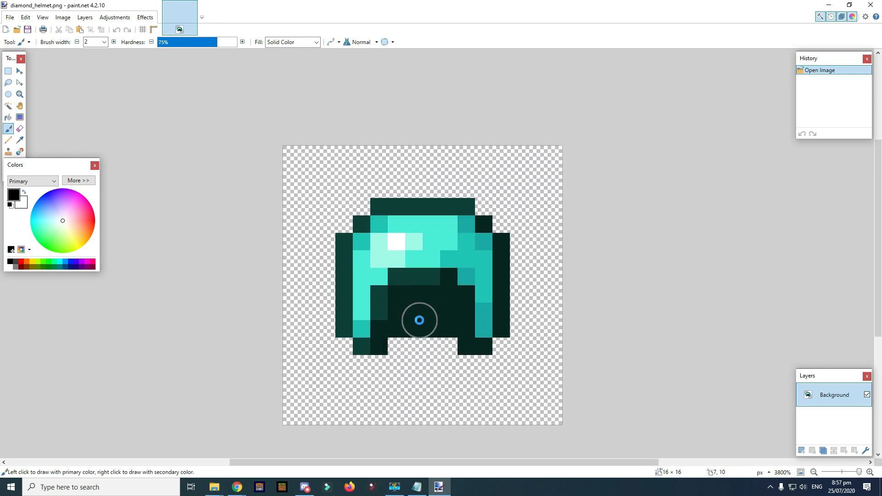
{"action": "key", "text": "p"}
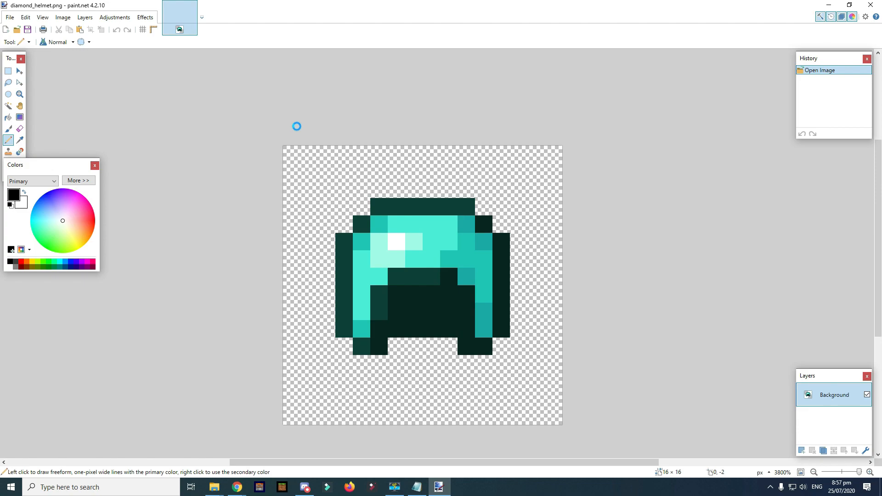
- Nudge the helmet's Hue slightly toward blue, save the PNG, and minimize the editor
{"action": "left_click", "coordinate": [124, 17]}
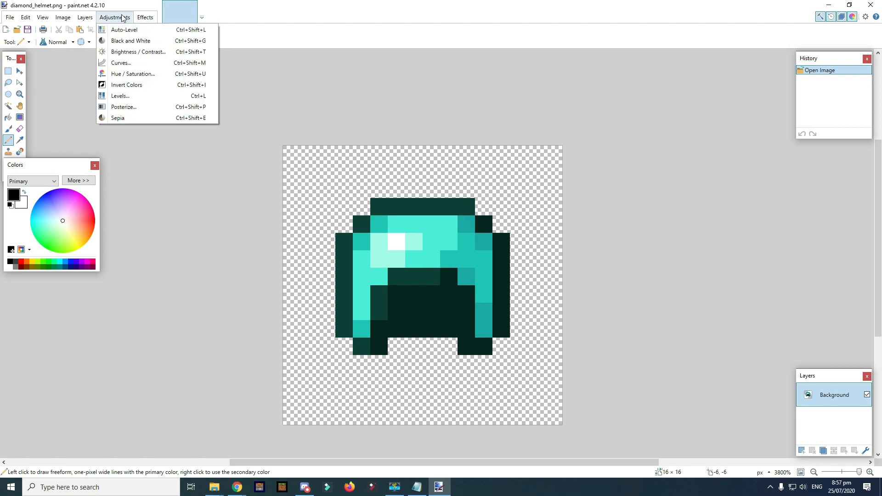
{"action": "left_click", "coordinate": [124, 74]}
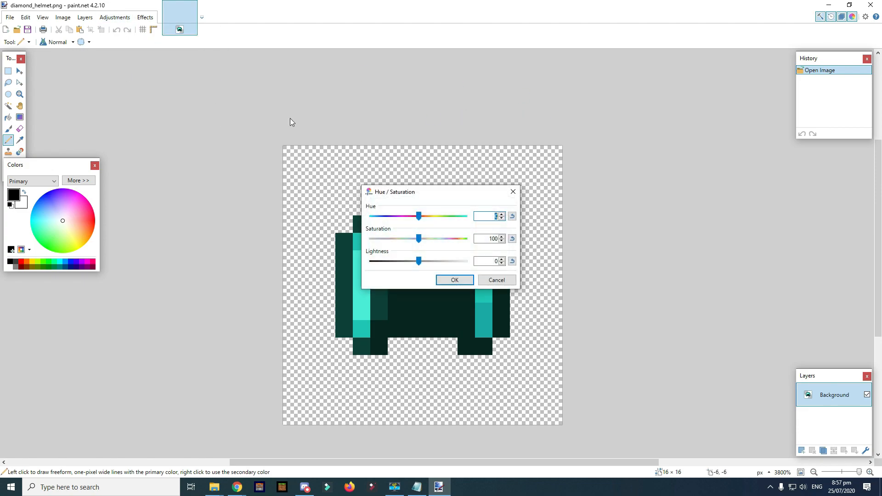
{"action": "left_click_drag", "start_coordinate": [473, 195], "coordinate": [697, 156]}
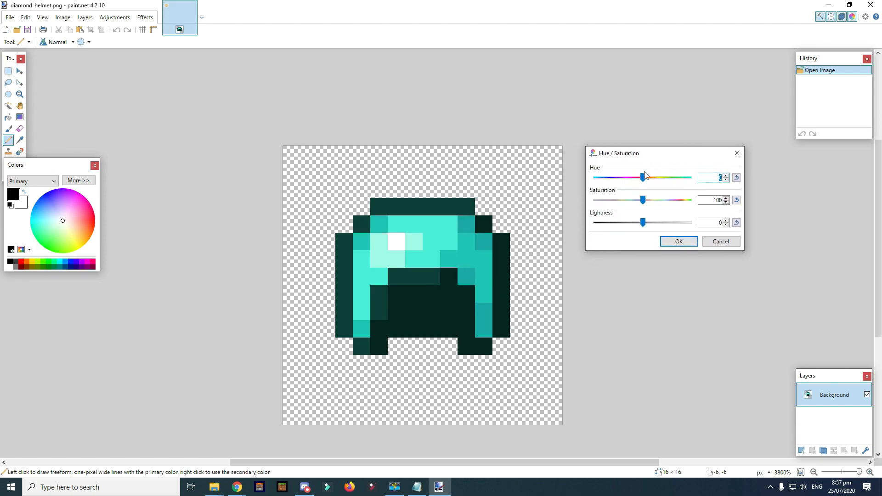
{"action": "left_click_drag", "start_coordinate": [642, 178], "coordinate": [647, 178]}
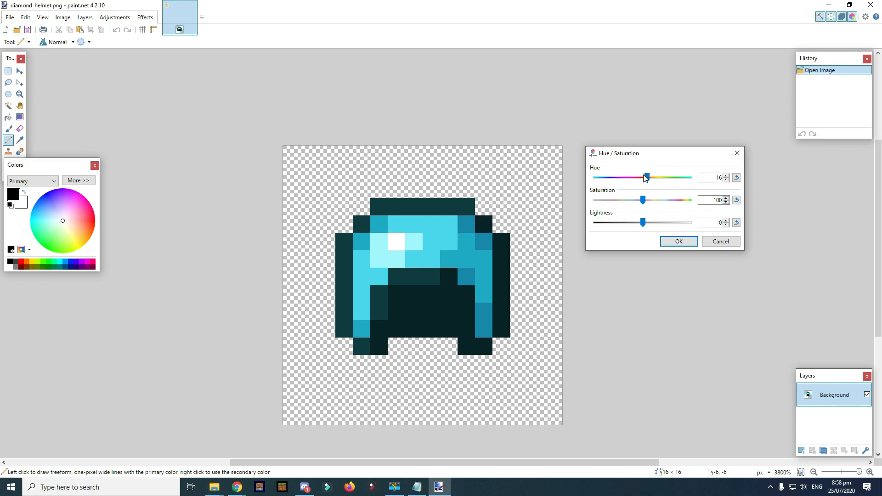
{"action": "left_click", "coordinate": [680, 242]}
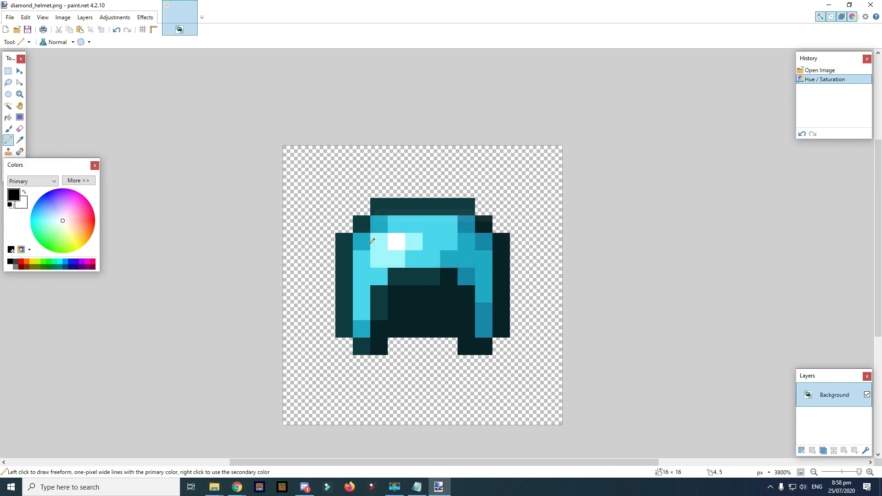
{"action": "key", "text": "ctrl+s"}
{"action": "left_click", "coordinate": [296, 258]}
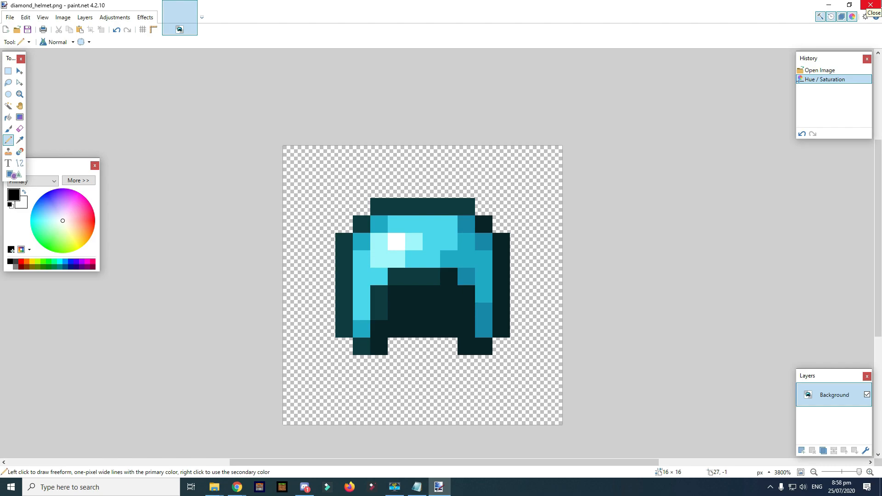
{"action": "left_click", "coordinate": [849, 5]}
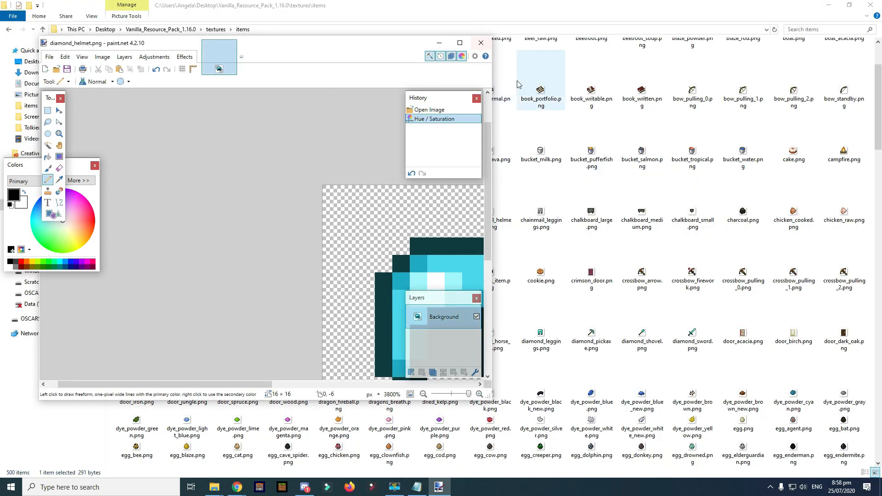
- Go to textures\models\armor and open diamond_1.png in paint.net
{"action": "left_click", "coordinate": [606, 85]}
{"action": "key", "text": "alt+Left"}
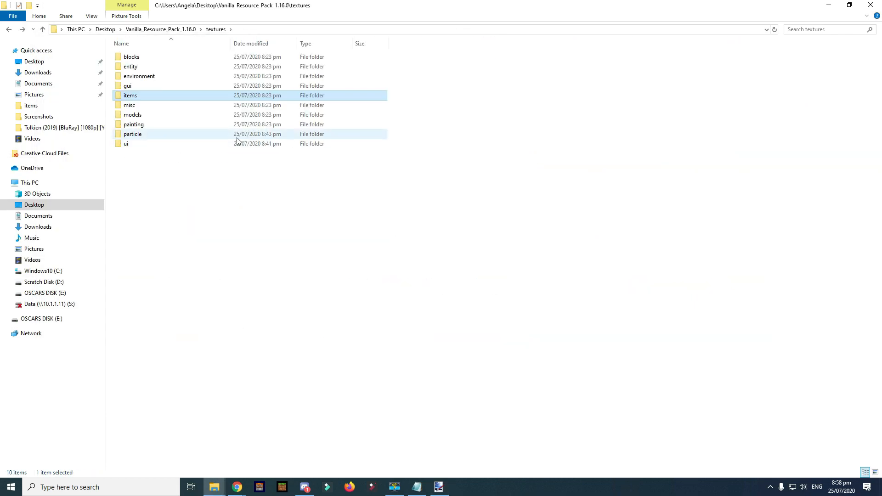
{"action": "double_click", "coordinate": [169, 116]}
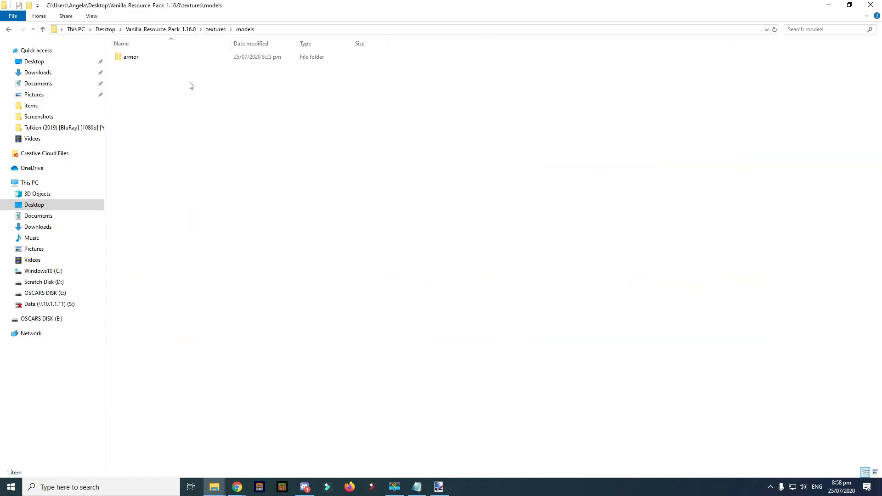
{"action": "double_click", "coordinate": [154, 60]}
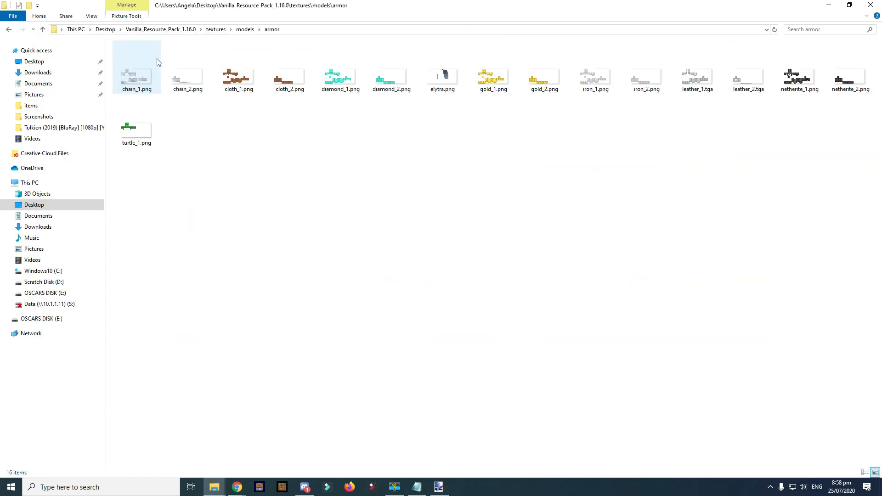
{"action": "left_click", "coordinate": [340, 75]}
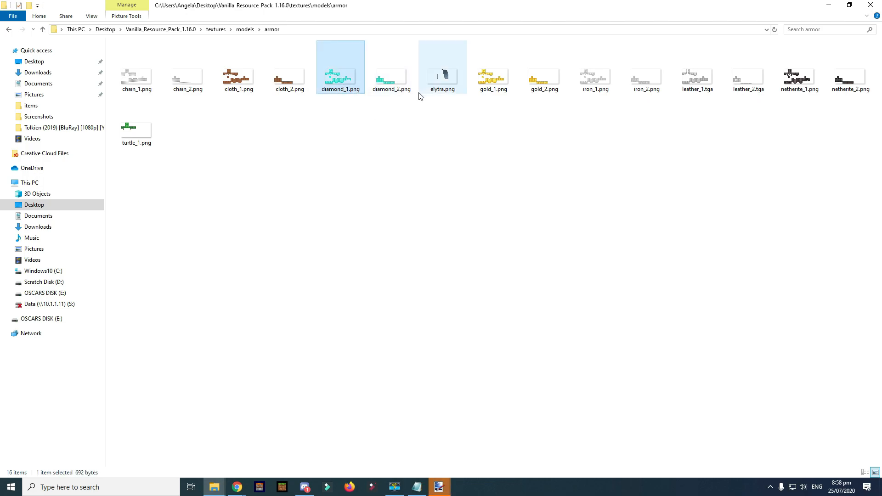
{"action": "double_click", "coordinate": [344, 68]}
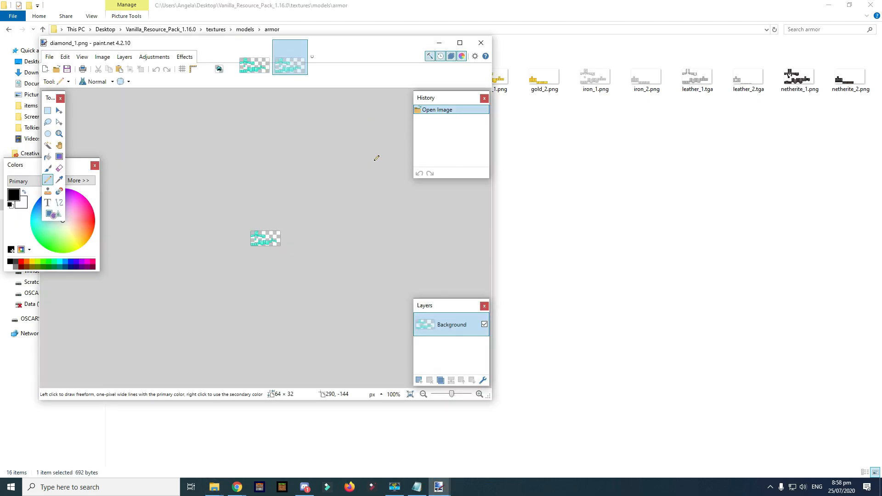
- Close the extra tab, maximize, zoom in, and rectangle-select the texture's top helmet rows
{"action": "left_click", "coordinate": [302, 45]}
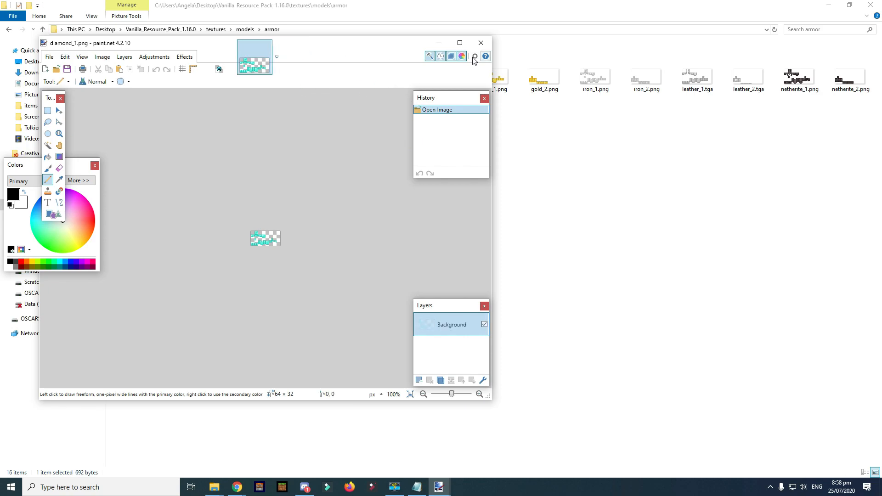
{"action": "left_click", "coordinate": [460, 43]}
{"action": "scroll", "coordinate": [490, 290], "scroll_direction": "up", "scroll_amount": 8}
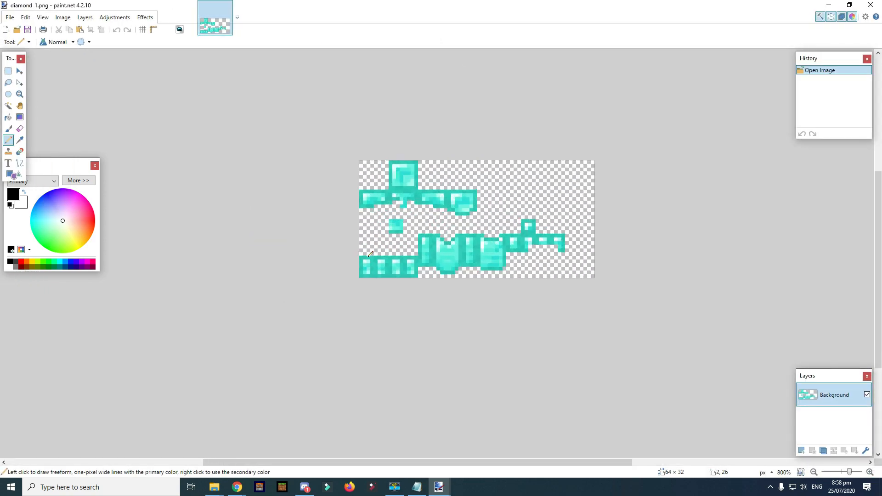
{"action": "scroll", "coordinate": [487, 294], "scroll_direction": "up", "scroll_amount": 1}
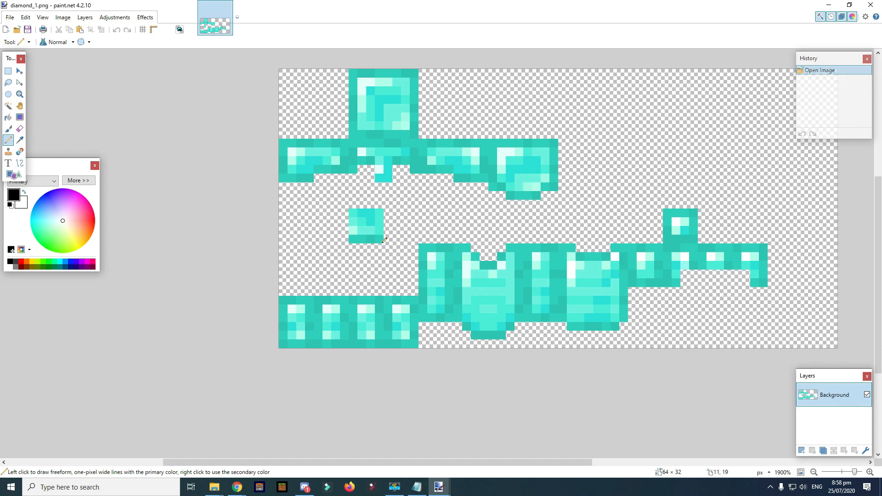
{"action": "key", "text": "s"}
{"action": "left_click_drag", "start_coordinate": [585, 209], "coordinate": [162, 73]}
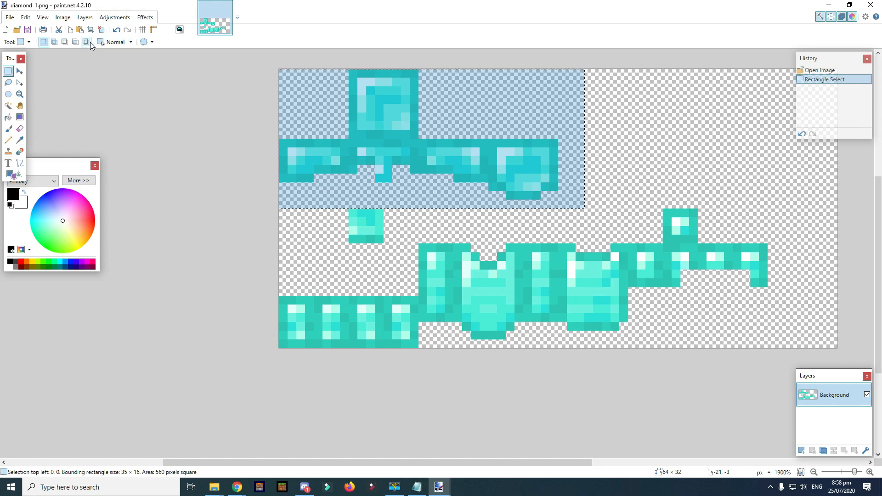
- Apply a bluer Hue / Saturation shift to the selection, save the PNG, and close paint.net
{"action": "left_click", "coordinate": [114, 17]}
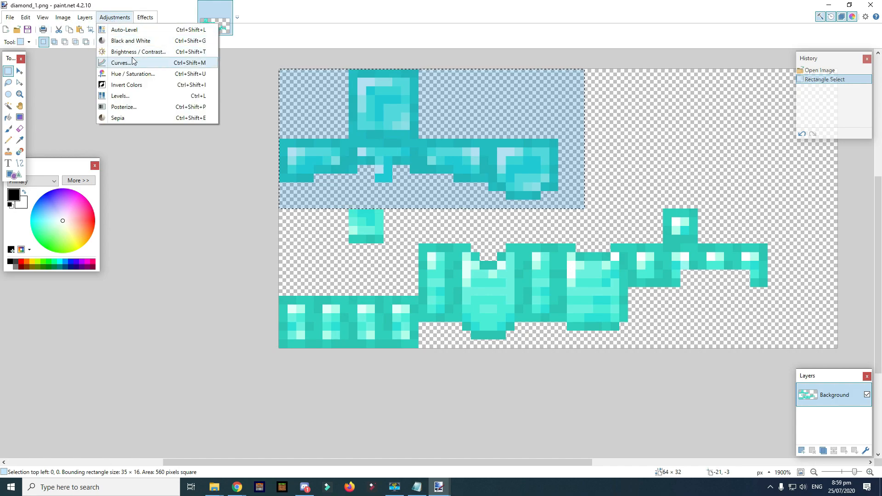
{"action": "left_click", "coordinate": [133, 74]}
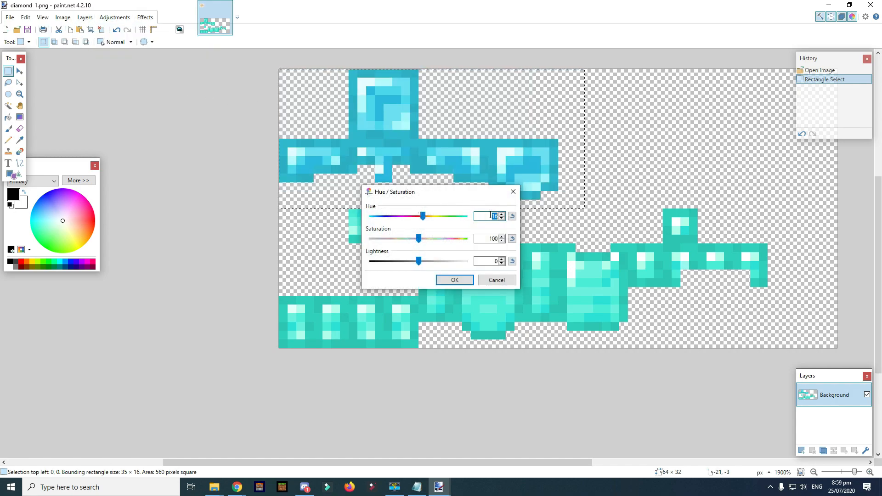
{"action": "left_click", "coordinate": [454, 280]}
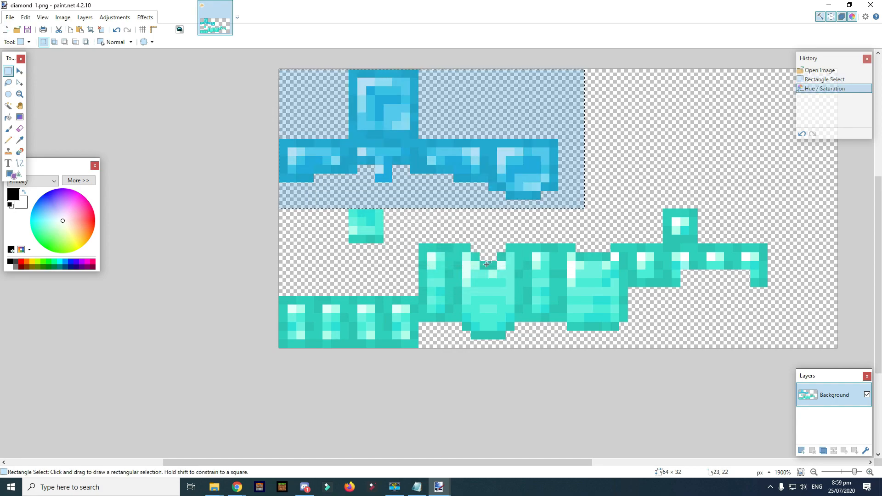
{"action": "key", "text": "ctrl+s"}
{"action": "left_click", "coordinate": [299, 259]}
{"action": "left_click", "coordinate": [871, 5]}
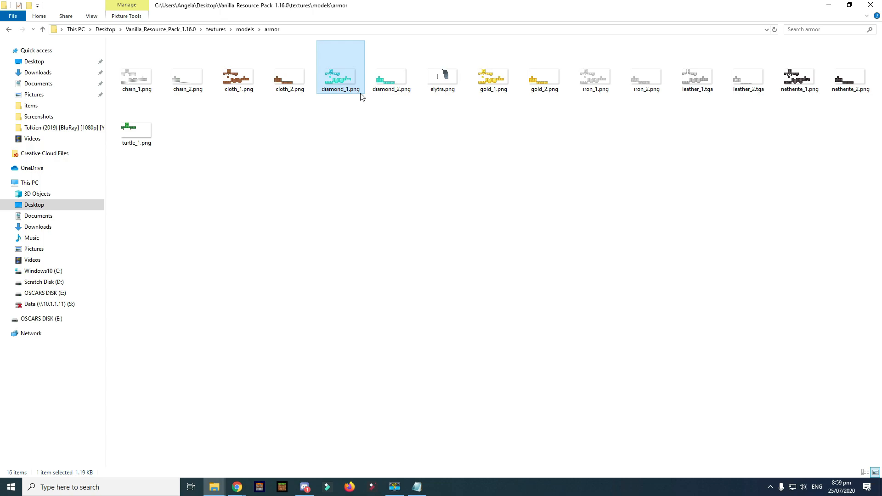
- Delete every items texture except the bow_pulling, bow_standby and diamond_helmet files
{"action": "key", "text": "BackSpace"}
{"action": "key", "text": "BackSpace"}
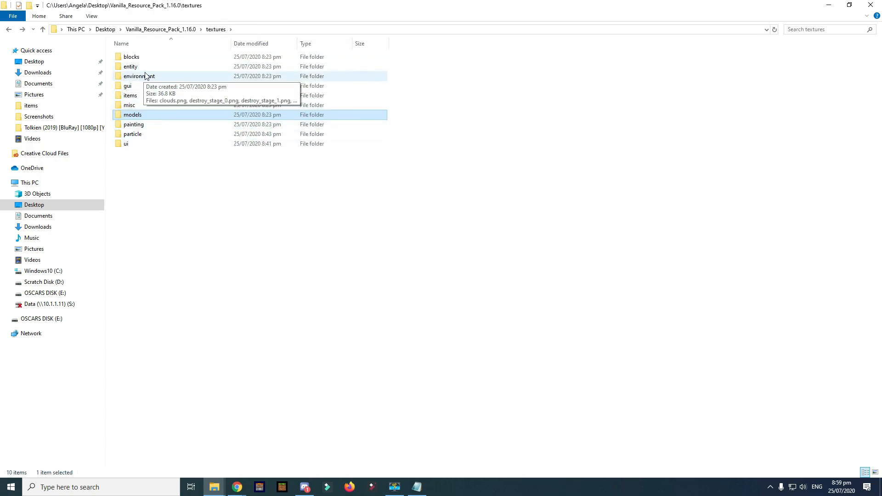
{"action": "double_click", "coordinate": [137, 98]}
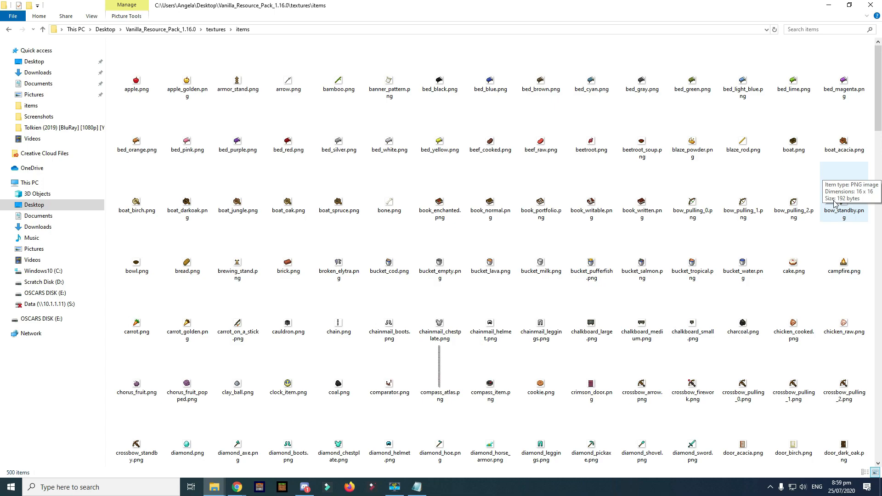
{"action": "key", "text": "ctrl+a"}
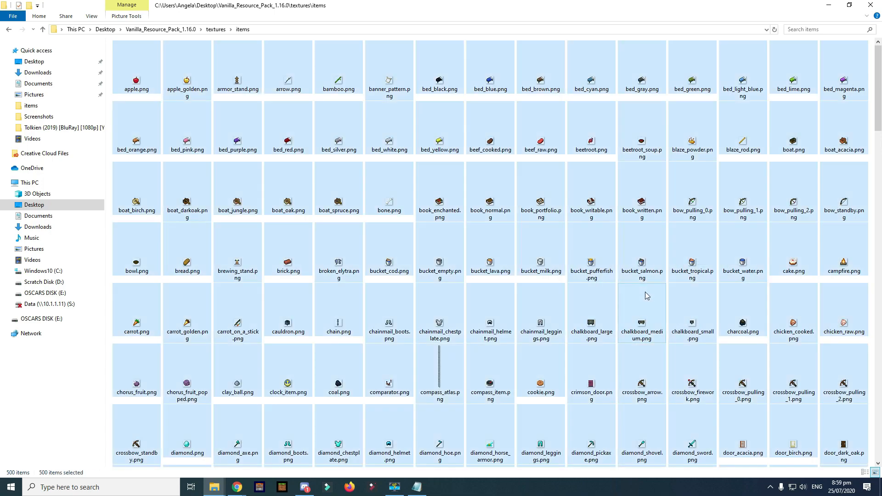
{"action": "left_click", "coordinate": [693, 205], "text": "ctrl"}
{"action": "left_click", "coordinate": [743, 204], "text": "ctrl"}
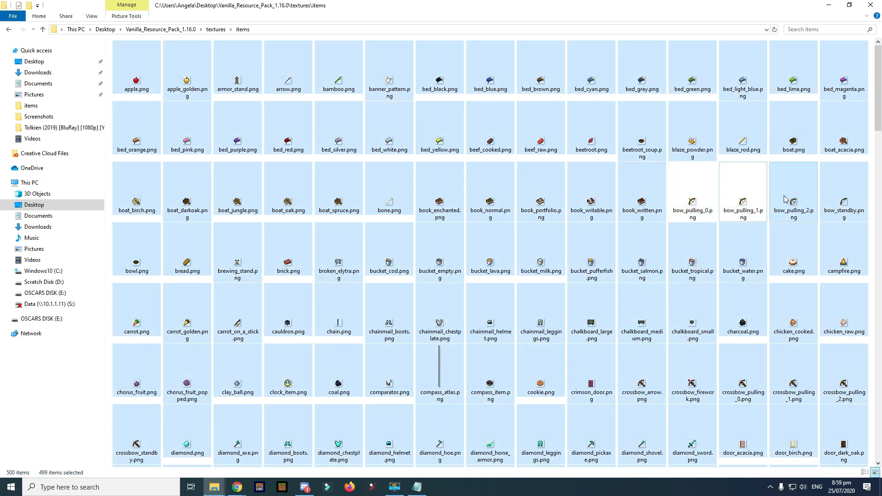
{"action": "left_click", "coordinate": [794, 204], "text": "ctrl"}
{"action": "left_click", "coordinate": [844, 205], "text": "ctrl"}
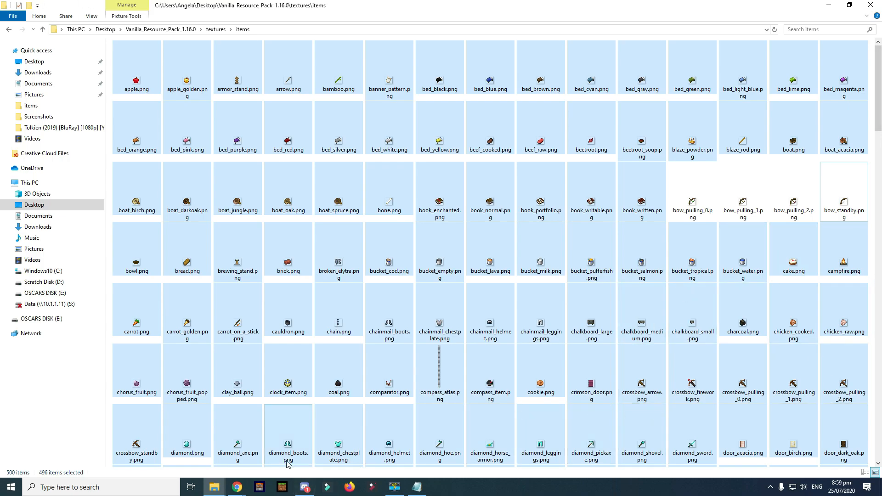
{"action": "left_click", "coordinate": [390, 439], "text": "ctrl"}
{"action": "scroll", "coordinate": [448, 389], "scroll_direction": "down", "scroll_amount": 3}
{"action": "scroll", "coordinate": [449, 389], "scroll_direction": "down", "scroll_amount": 8}
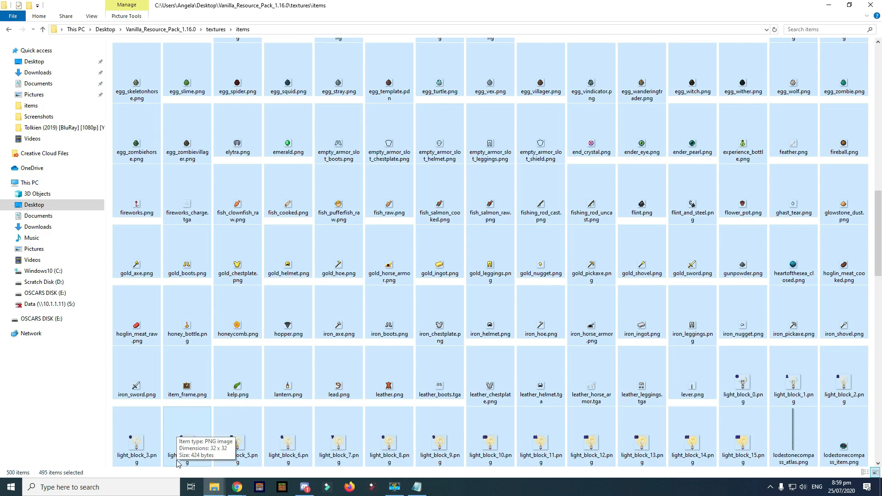
{"action": "scroll", "coordinate": [791, 384], "scroll_direction": "down", "scroll_amount": 3}
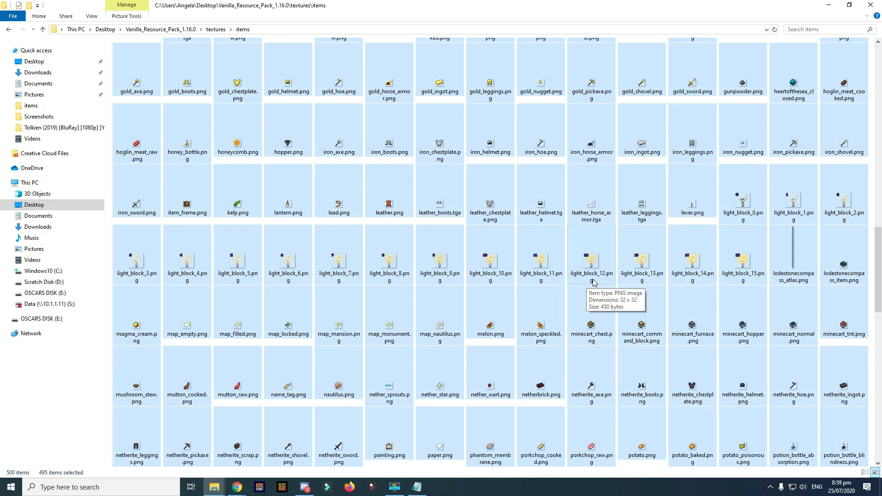
{"action": "scroll", "coordinate": [593, 281], "scroll_direction": "up", "scroll_amount": 15}
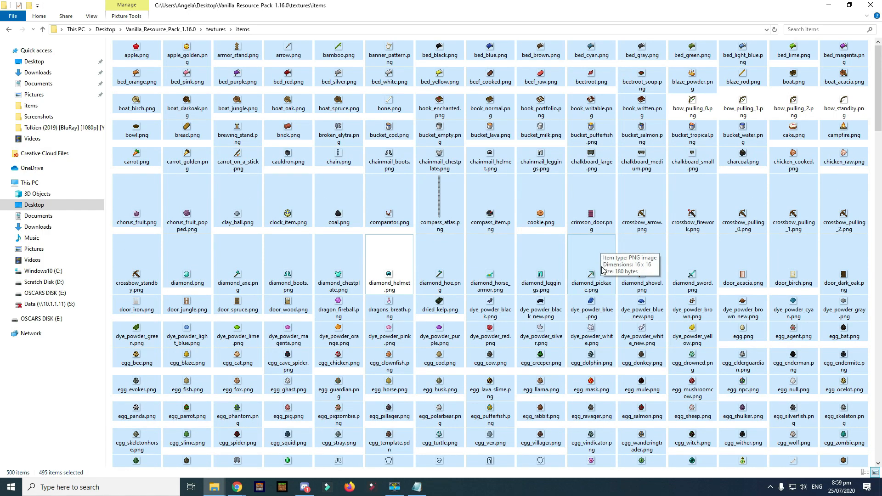
{"action": "key", "text": "Delete"}
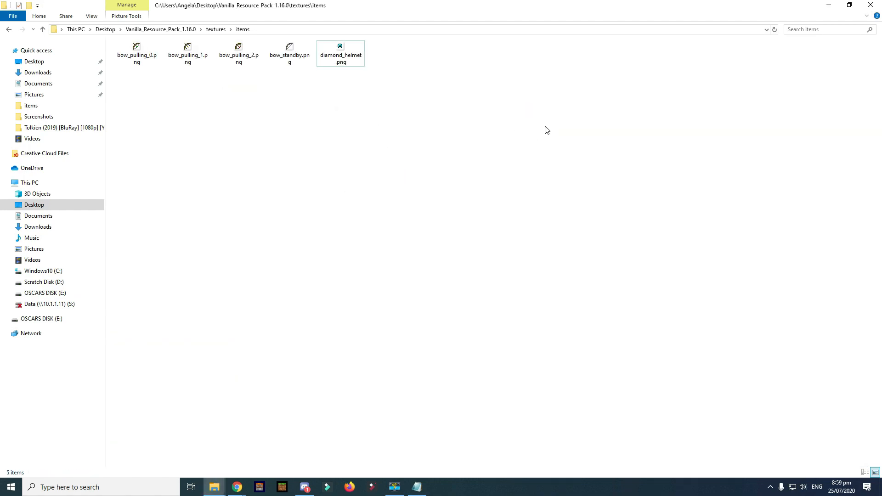
- Open coal_ore.png from the textures\blocks folder in paint.net
{"action": "key", "text": "BackSpace"}
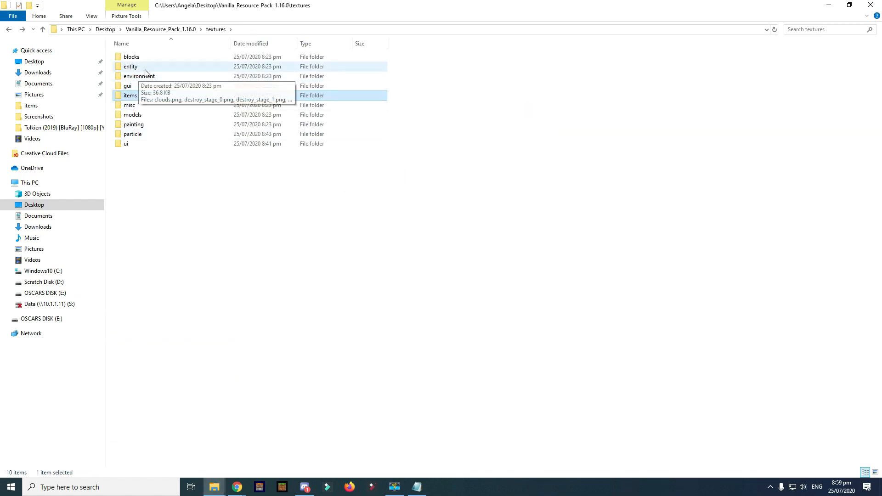
{"action": "double_click", "coordinate": [133, 57]}
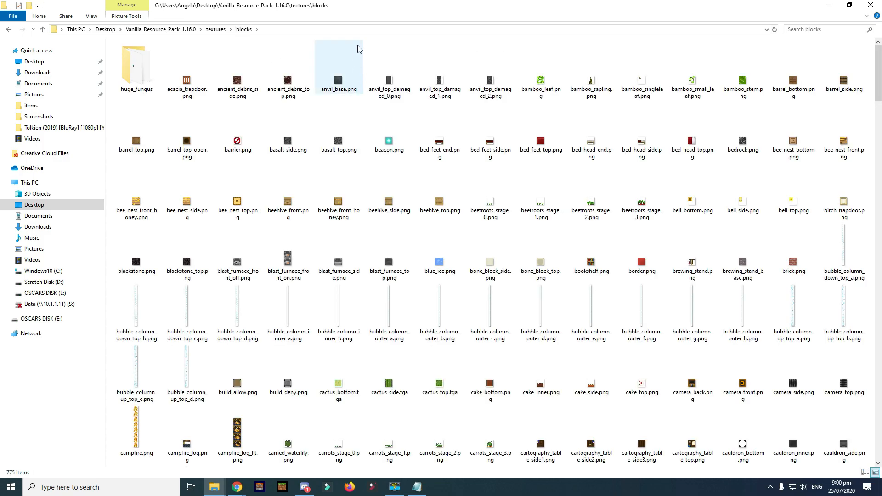
{"action": "scroll", "coordinate": [708, 175], "scroll_direction": "down", "scroll_amount": 3}
{"action": "scroll", "coordinate": [707, 182], "scroll_direction": "down", "scroll_amount": 3}
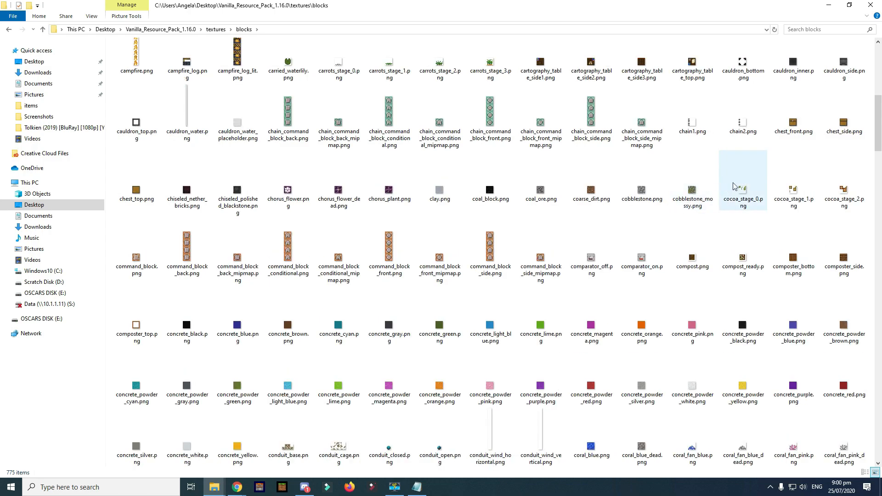
{"action": "double_click", "coordinate": [538, 191]}
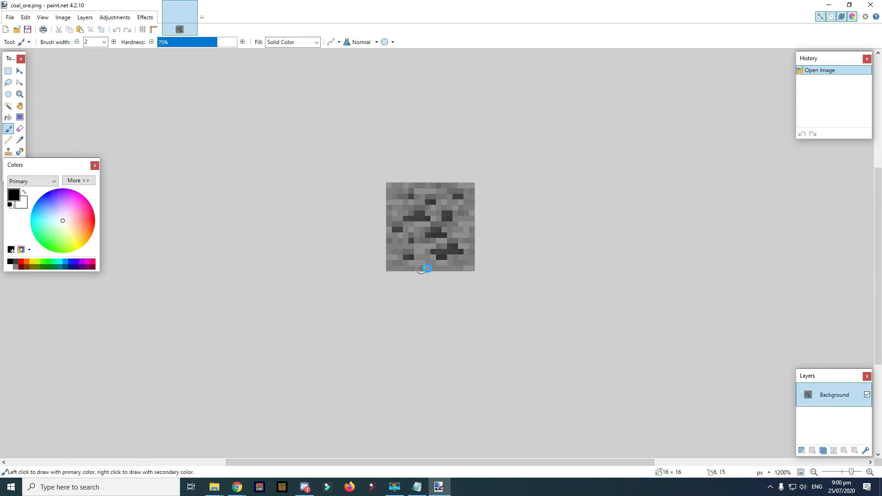
- Sample the texture's dark grey and pencil a one-pixel border around coal_ore's edges
{"action": "scroll", "coordinate": [428, 312], "scroll_direction": "up", "scroll_amount": 3}
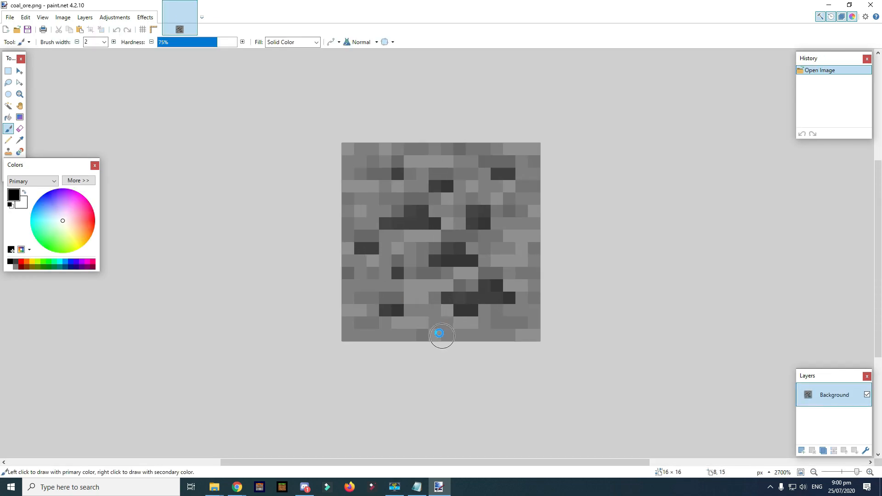
{"action": "key", "text": "k"}
{"action": "left_click", "coordinate": [434, 224]}
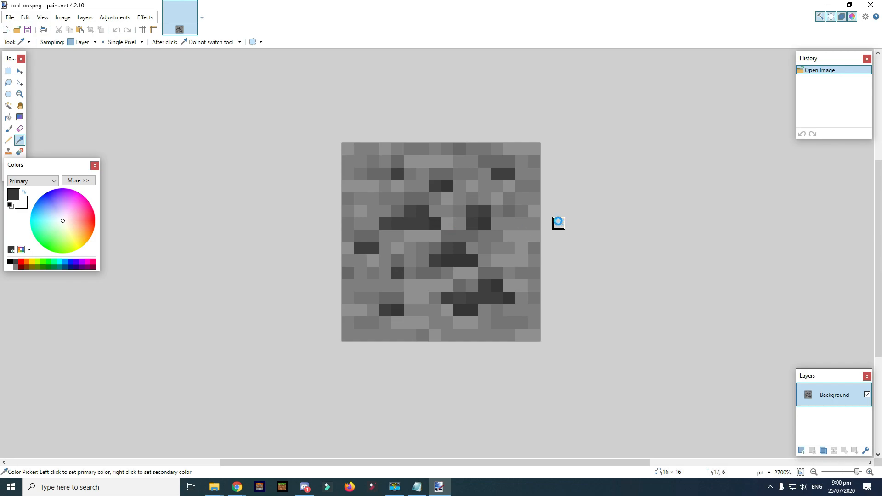
{"action": "key", "text": "p"}
{"action": "mouse_move", "coordinate": [350, 162]}
{"action": "left_mouse_down"}
{"action": "mouse_move", "coordinate": [342, 181]}
{"action": "mouse_move", "coordinate": [341, 307]}
{"action": "mouse_move", "coordinate": [359, 332]}
{"action": "mouse_move", "coordinate": [530, 331]}
{"action": "mouse_move", "coordinate": [537, 148]}
{"action": "mouse_move", "coordinate": [359, 148]}
{"action": "left_mouse_up"}
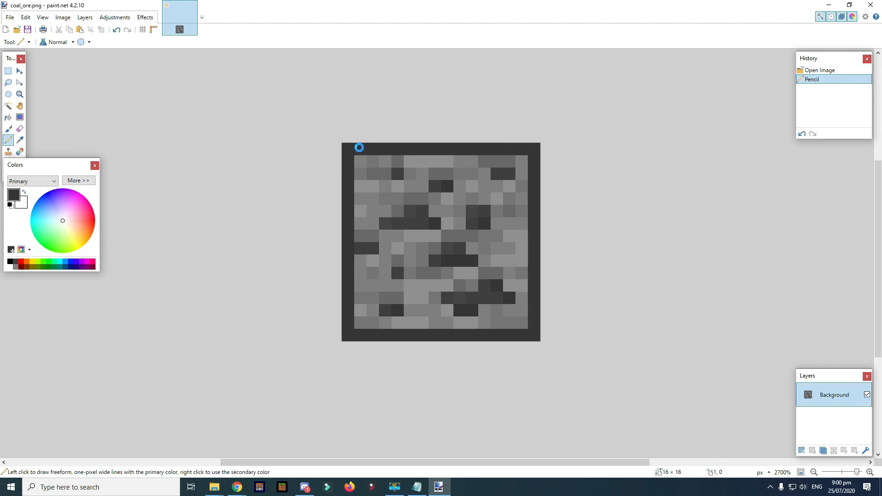
- Touch up one pixel in sampled medium grey, save coal_ore.png, and close paint.net
{"action": "key", "text": "k"}
{"action": "left_click", "coordinate": [360, 226]}
{"action": "key", "text": "p"}
{"action": "left_click", "coordinate": [361, 247]}
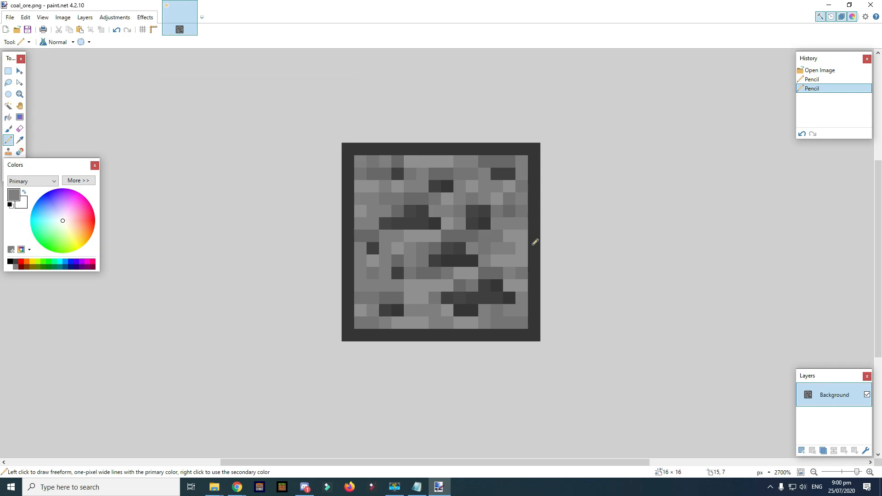
{"action": "key", "text": "ctrl+s"}
{"action": "left_click", "coordinate": [300, 258]}
{"action": "left_click", "coordinate": [871, 4]}
{"action": "left_click", "coordinate": [483, 194]}
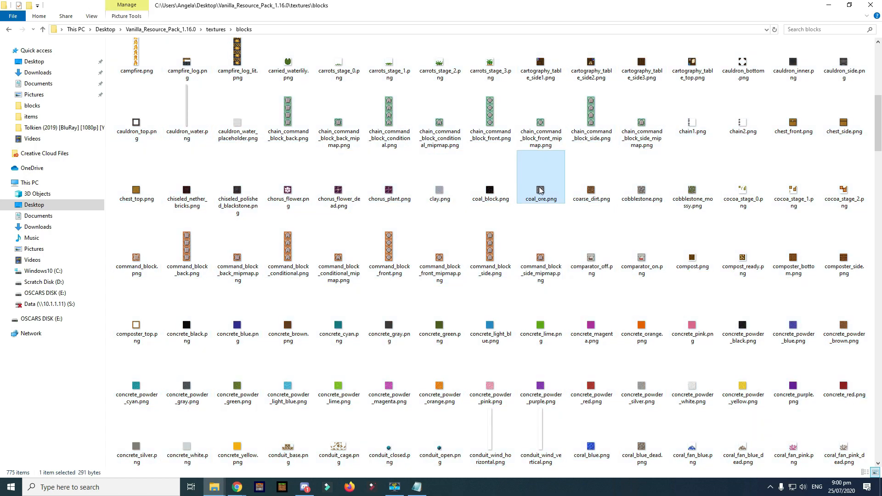
- Delete every texture in the blocks folder except coal_ore.png
{"action": "left_click", "coordinate": [496, 187]}
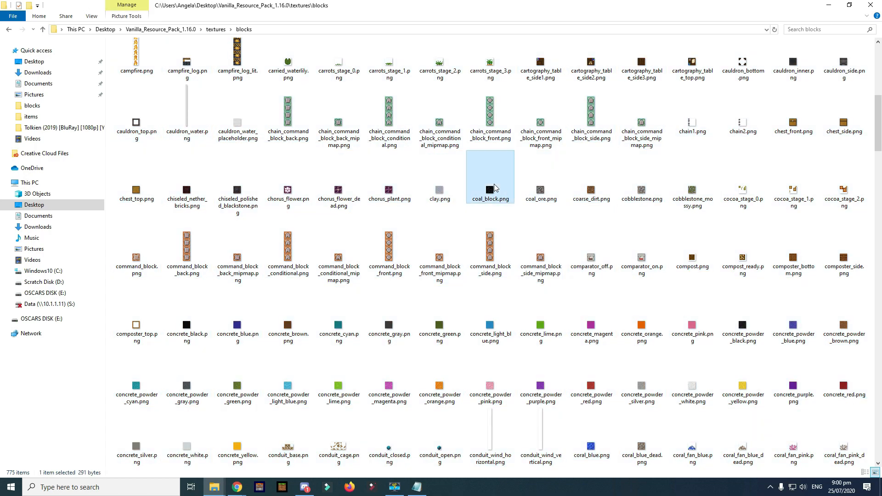
{"action": "key", "text": "ctrl+a"}
{"action": "left_click", "coordinate": [537, 188], "text": "ctrl"}
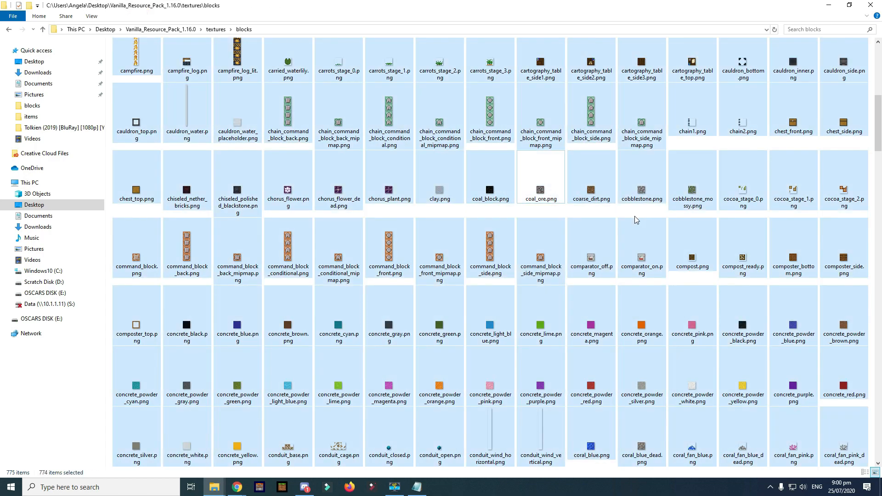
{"action": "key", "text": "Delete"}
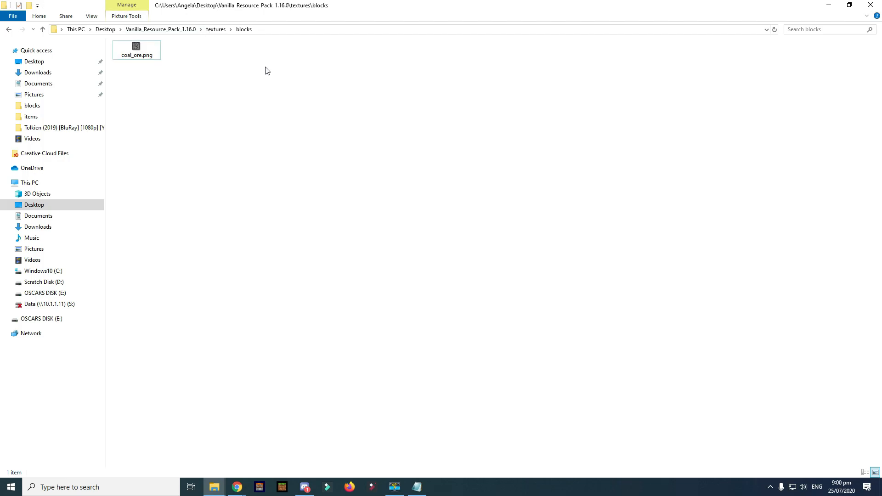
- Browse the textures subfolders entity, particle and gui, including gui's achievements folder
{"action": "key", "text": "BackSpace"}
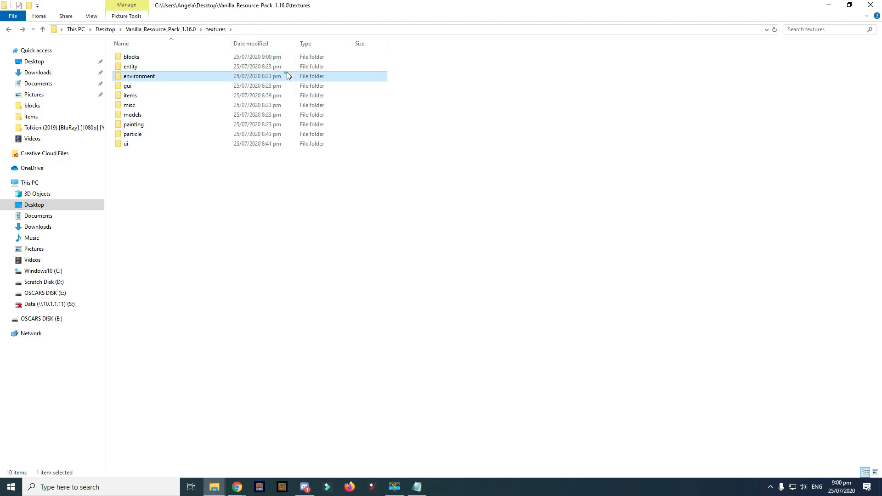
{"action": "double_click", "coordinate": [274, 66]}
{"action": "key", "text": "BackSpace"}
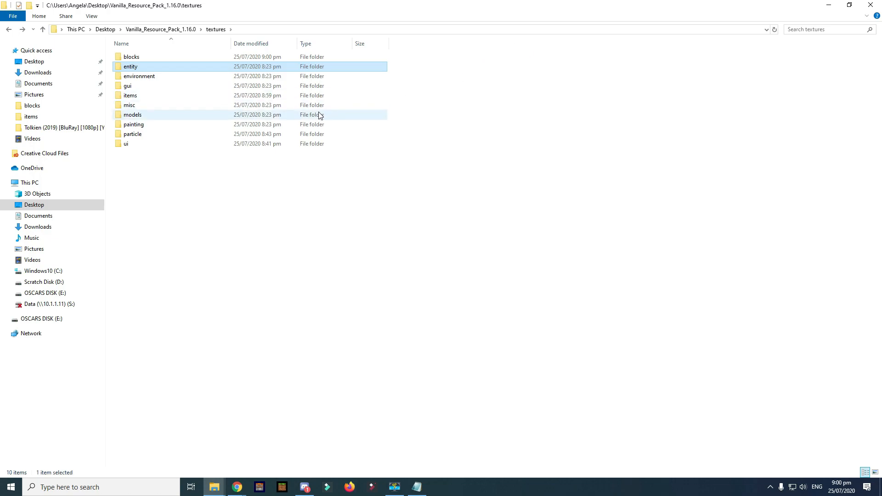
{"action": "double_click", "coordinate": [201, 137]}
{"action": "key", "text": "BackSpace"}
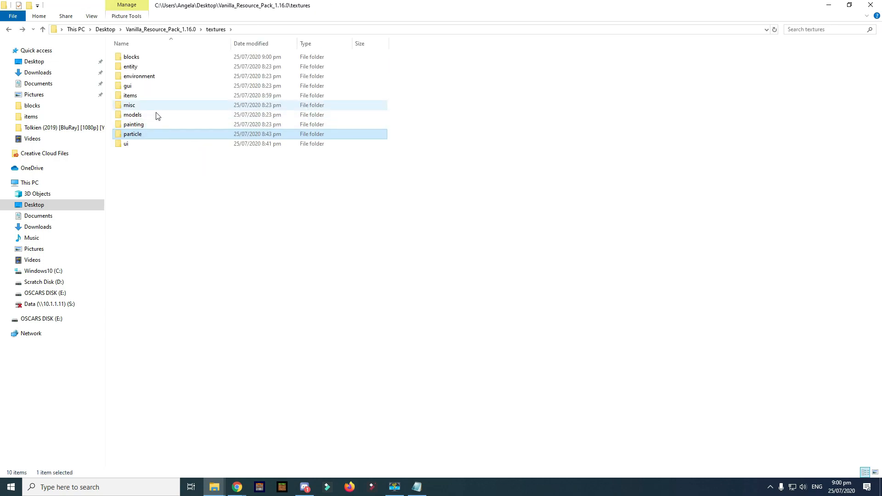
{"action": "double_click", "coordinate": [129, 87]}
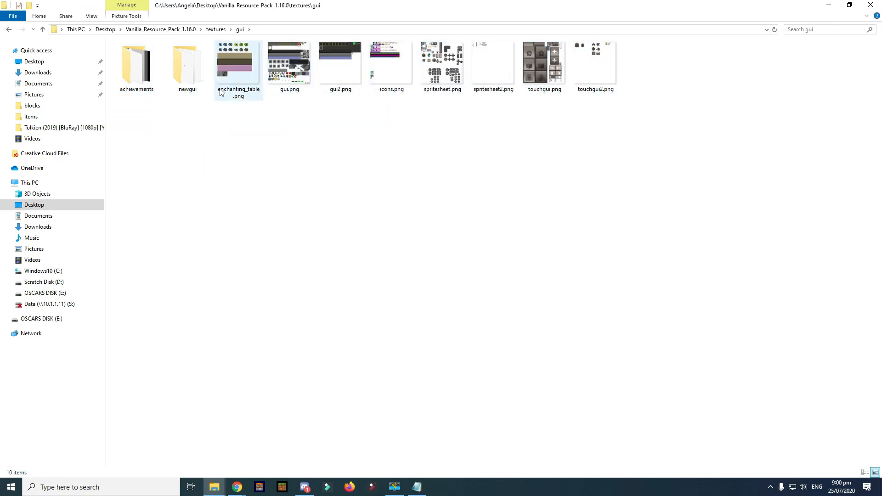
{"action": "double_click", "coordinate": [134, 78]}
{"action": "key", "text": "BackSpace"}
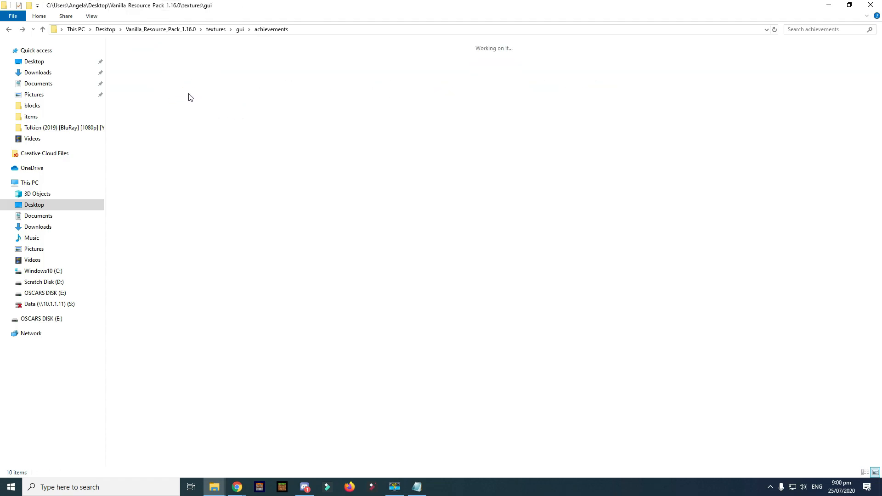
- Look through the newgui folder's settings, mob_effects and play_screen subfolders
{"action": "double_click", "coordinate": [179, 70]}
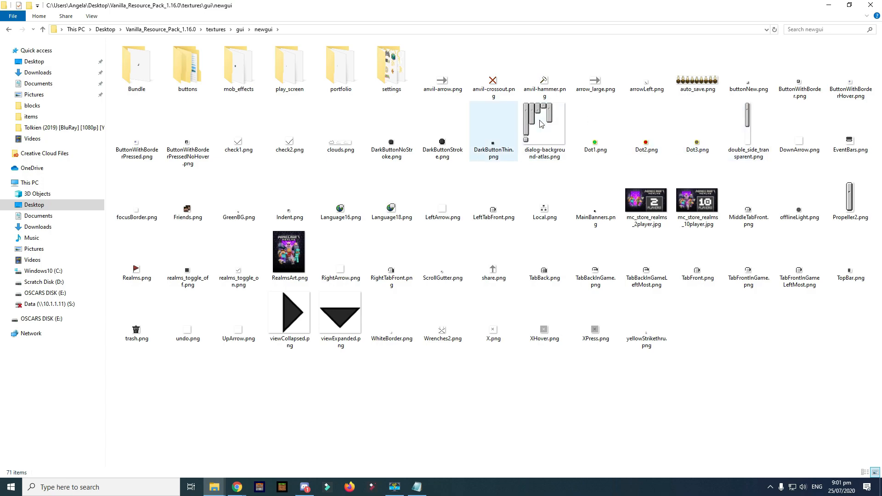
{"action": "double_click", "coordinate": [403, 78]}
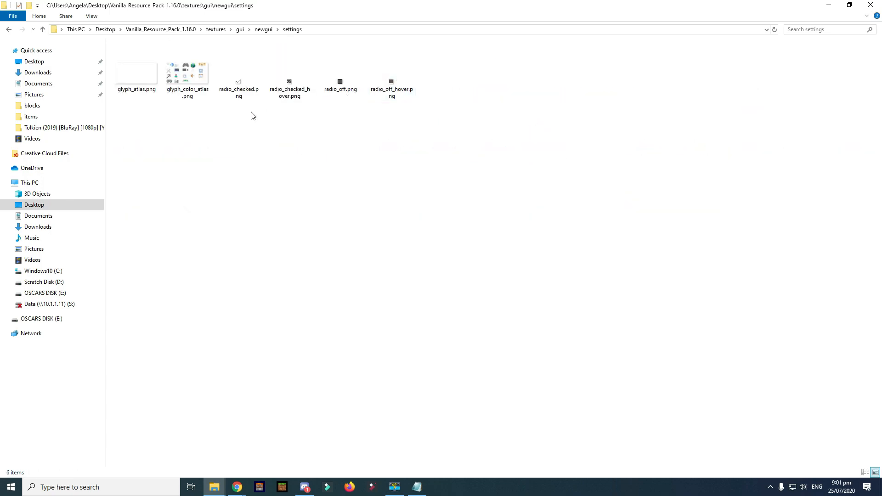
{"action": "key", "text": "alt+Left"}
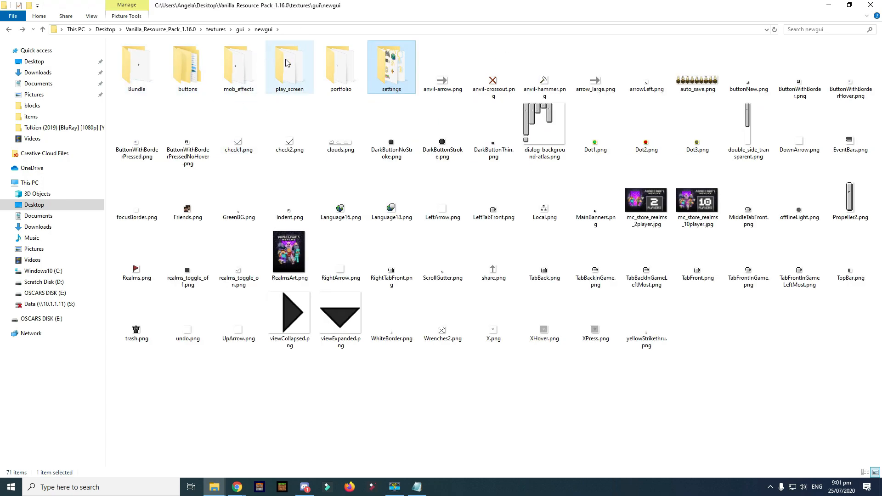
{"action": "double_click", "coordinate": [239, 69]}
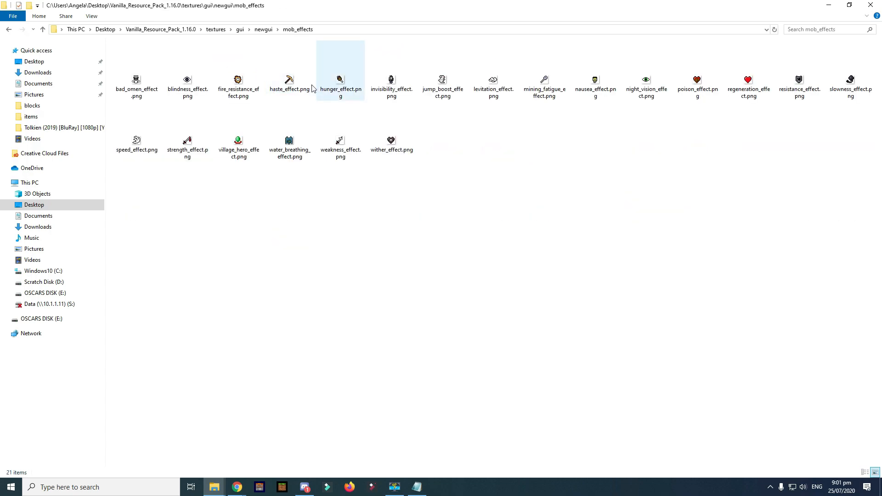
{"action": "left_click_drag", "start_coordinate": [525, 114], "coordinate": [144, 87]}
{"action": "left_click", "coordinate": [750, 152]}
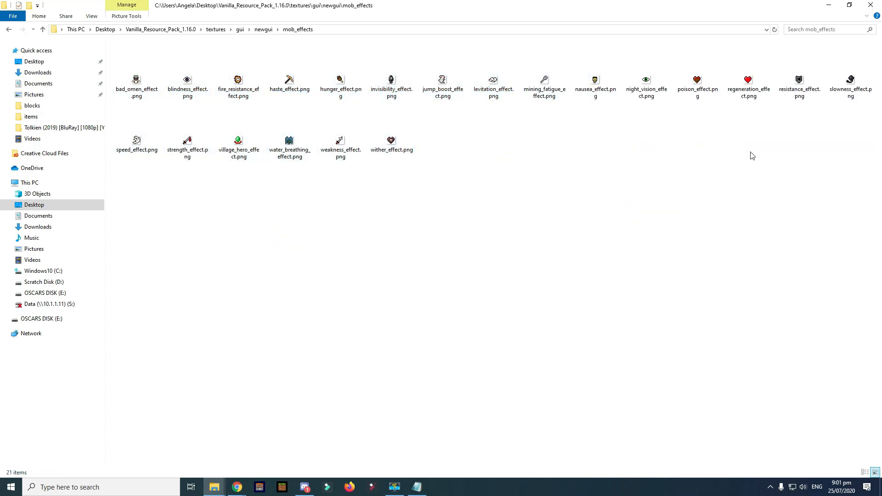
{"action": "key", "text": "alt+Left"}
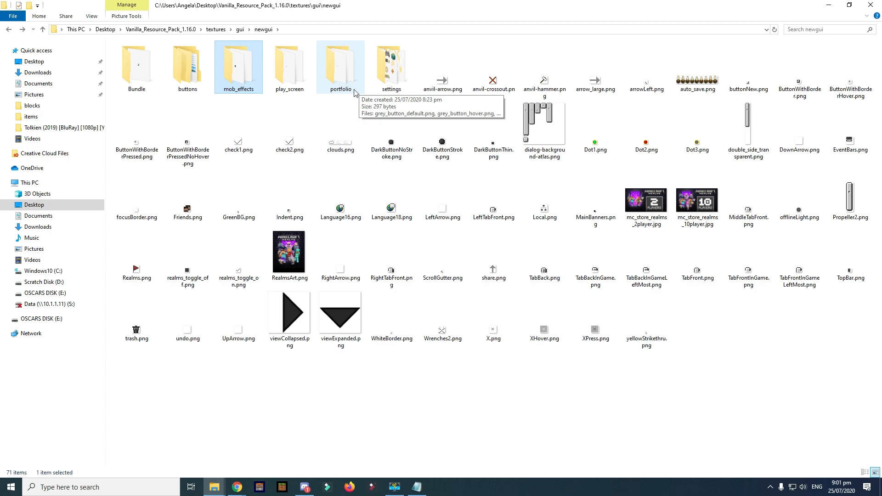
{"action": "double_click", "coordinate": [282, 60]}
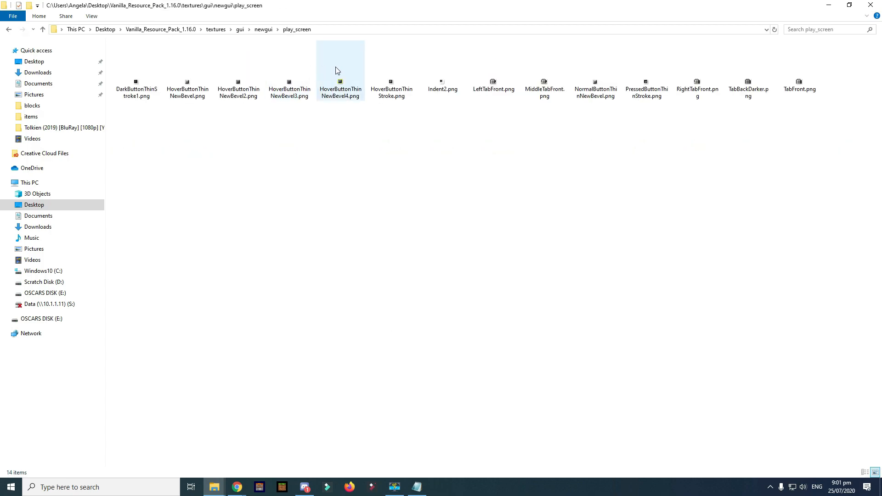
{"action": "key", "text": "alt+Left"}
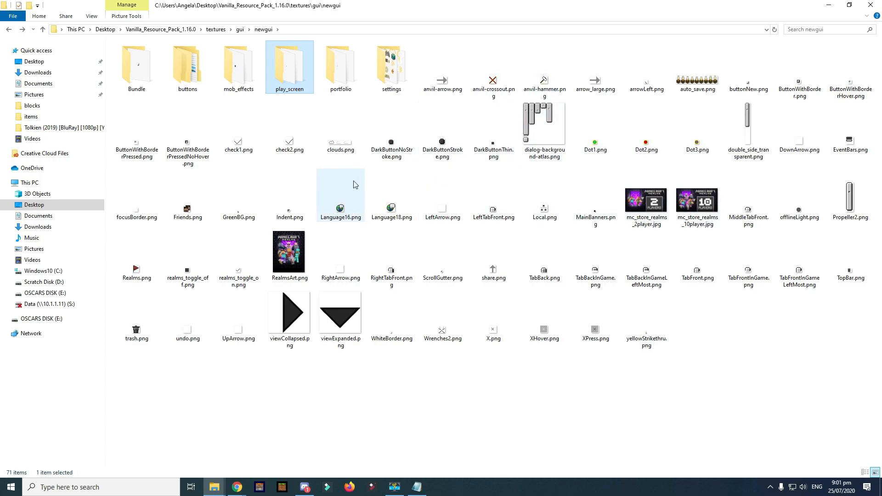
- Back out to textures, checking the painting, environment and entity folders on the way
{"action": "mouse_move", "coordinate": [347, 182]}
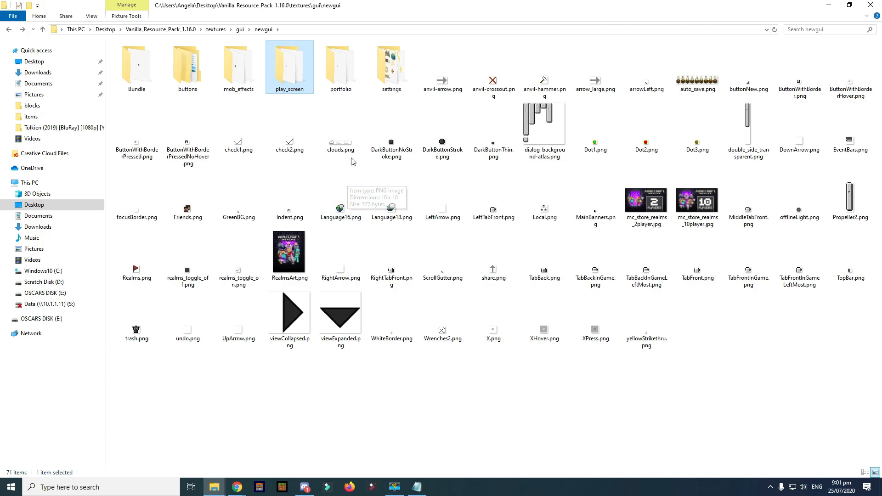
{"action": "mouse_move", "coordinate": [510, 269]}
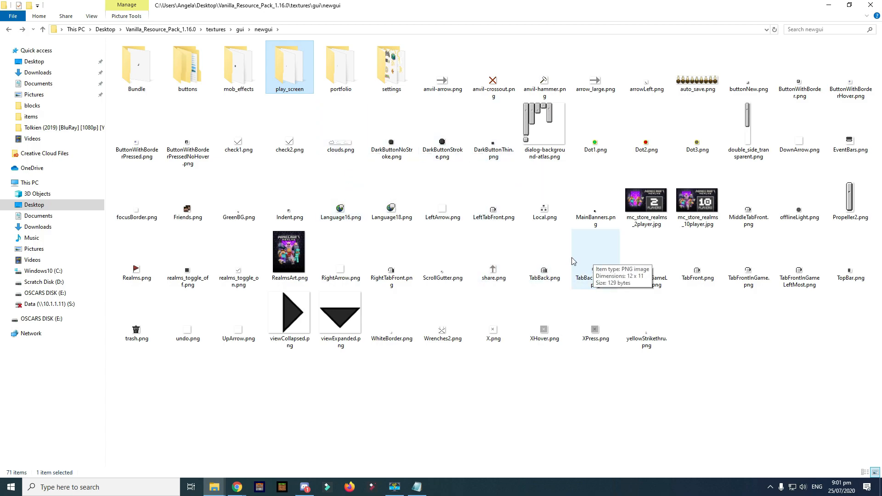
{"action": "key", "text": "BackSpace"}
{"action": "key", "text": "BackSpace"}
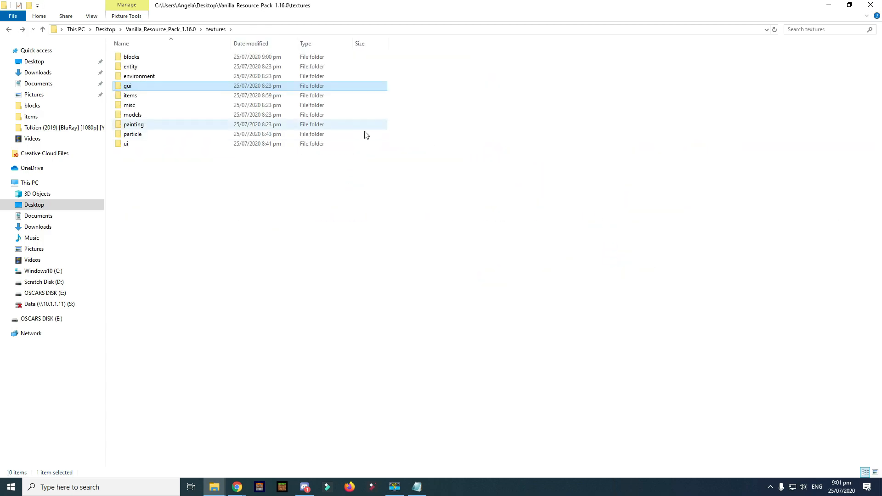
{"action": "double_click", "coordinate": [183, 125]}
{"action": "key", "text": "BackSpace"}
{"action": "double_click", "coordinate": [198, 76]}
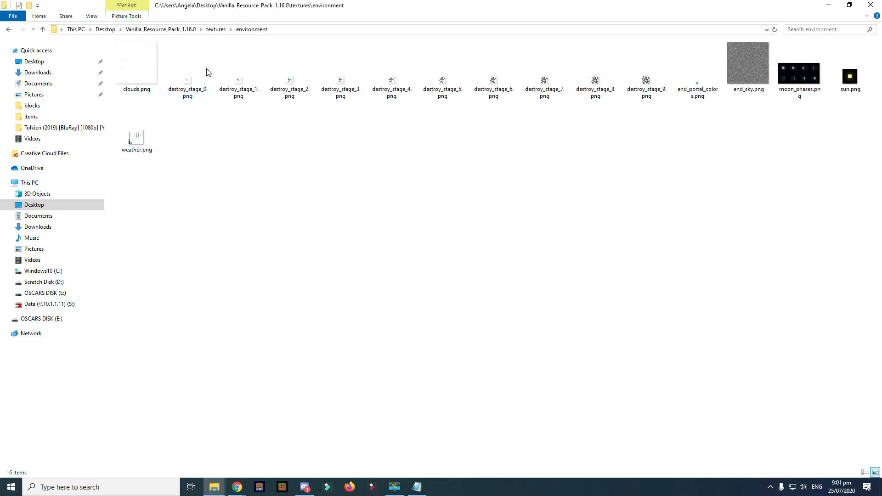
{"action": "key", "text": "BackSpace"}
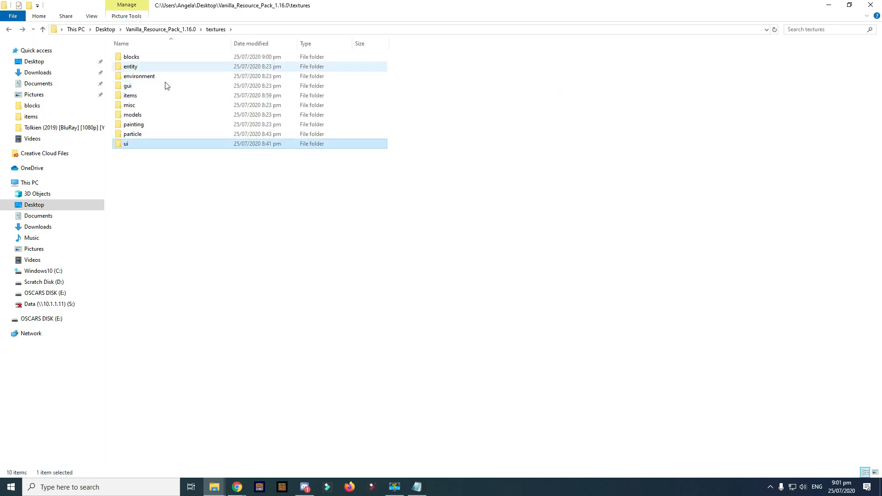
{"action": "double_click", "coordinate": [169, 68]}
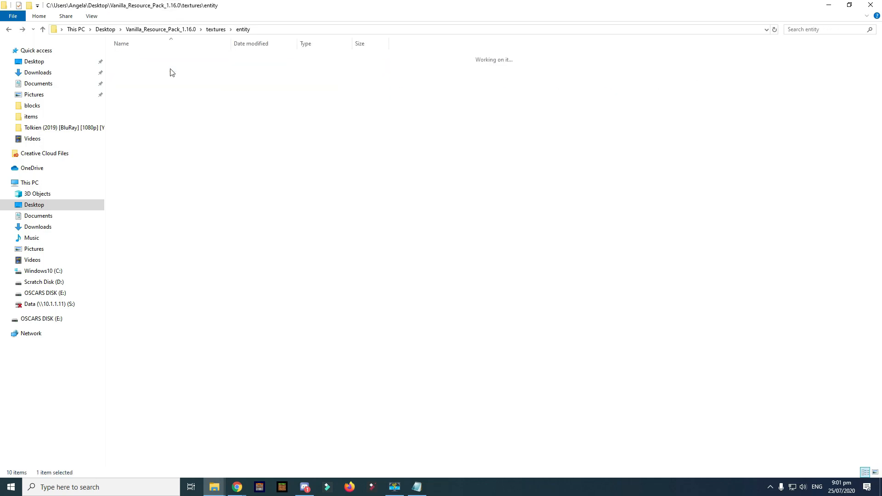
{"action": "key", "text": "BackSpace"}
- Go from the environment folder into gui and open icons.png in paint.net
{"action": "left_click", "coordinate": [156, 75]}
{"action": "double_click", "coordinate": [157, 77]}
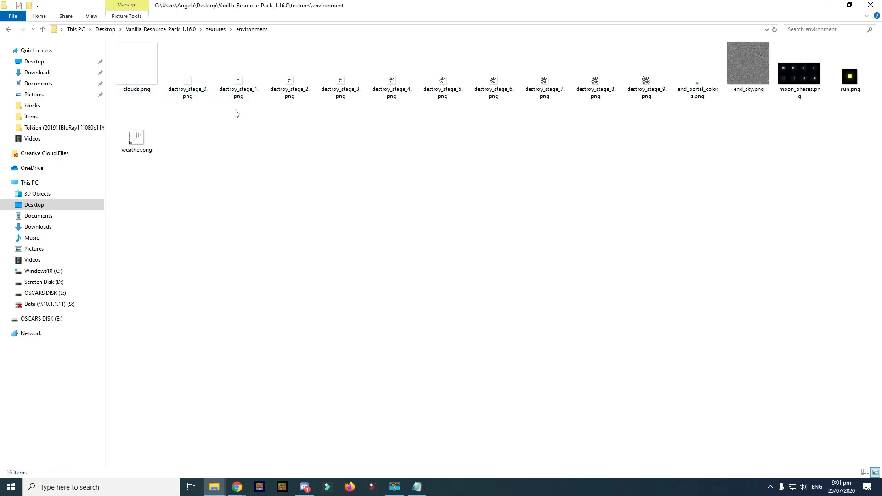
{"action": "key", "text": "BackSpace"}
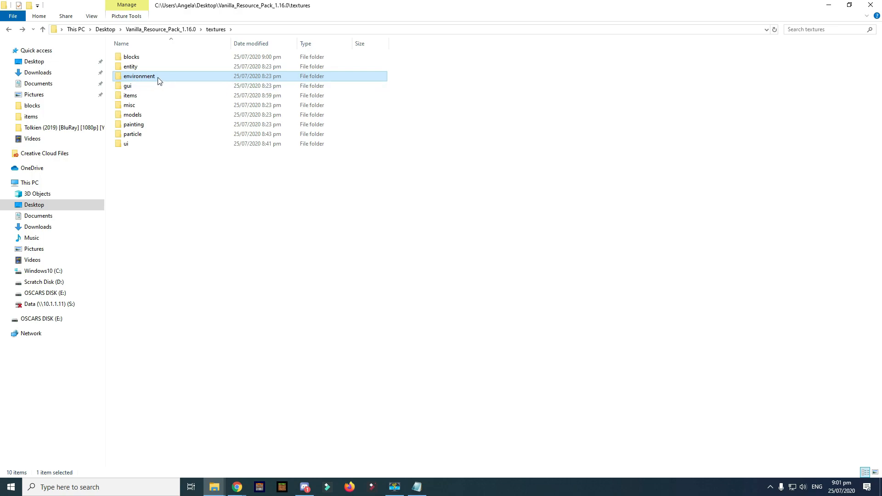
{"action": "double_click", "coordinate": [144, 88]}
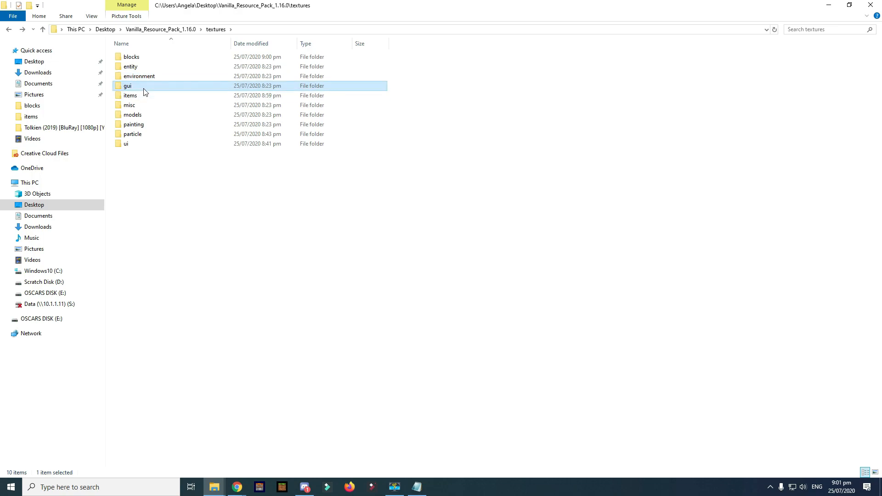
{"action": "left_click", "coordinate": [392, 66]}
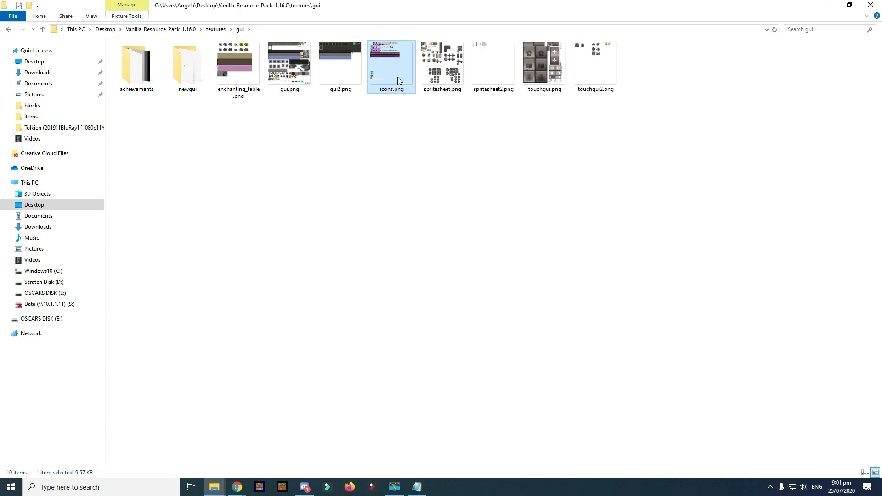
{"action": "double_click", "coordinate": [397, 78]}
- Deselect in icons.png, save it as PNG, close paint.net, and return Explorer to textures
{"action": "scroll", "coordinate": [463, 229], "scroll_direction": "up", "scroll_amount": 6}
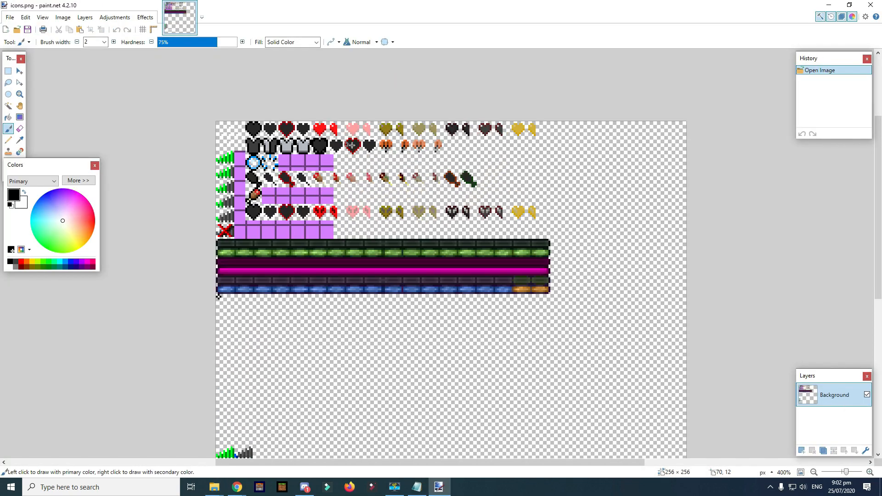
{"action": "key", "text": "s"}
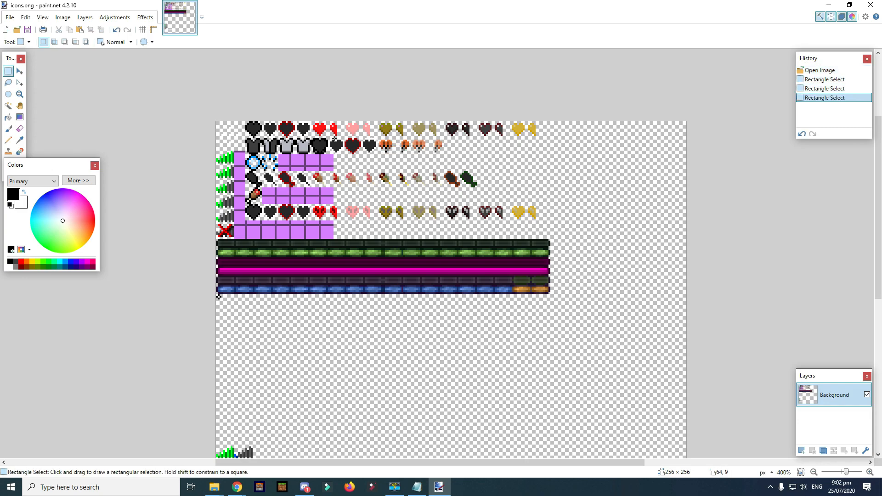
{"action": "left_click", "coordinate": [495, 123]}
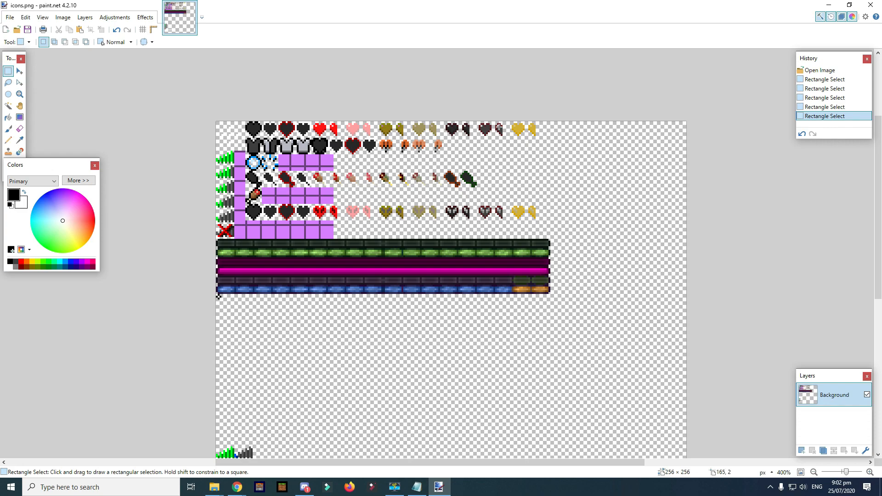
{"action": "key", "text": "ctrl+s"}
{"action": "left_click", "coordinate": [340, 259]}
{"action": "left_click", "coordinate": [871, 5]}
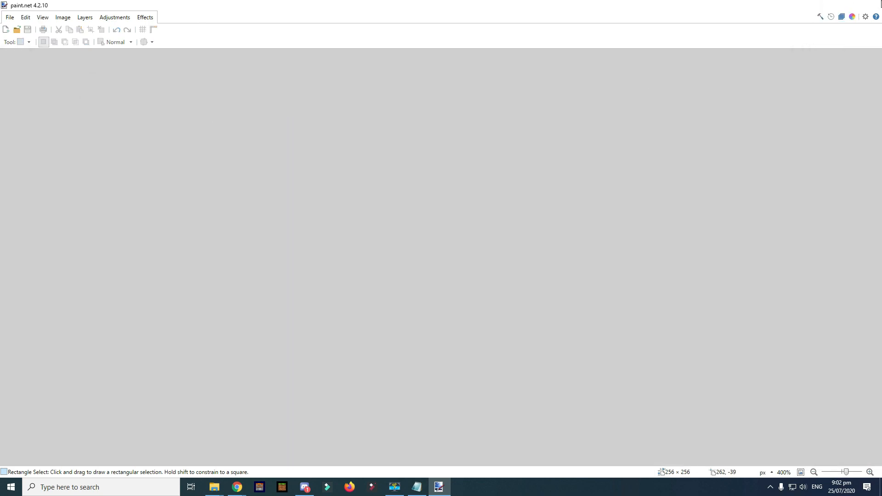
{"action": "key", "text": "BackSpace"}
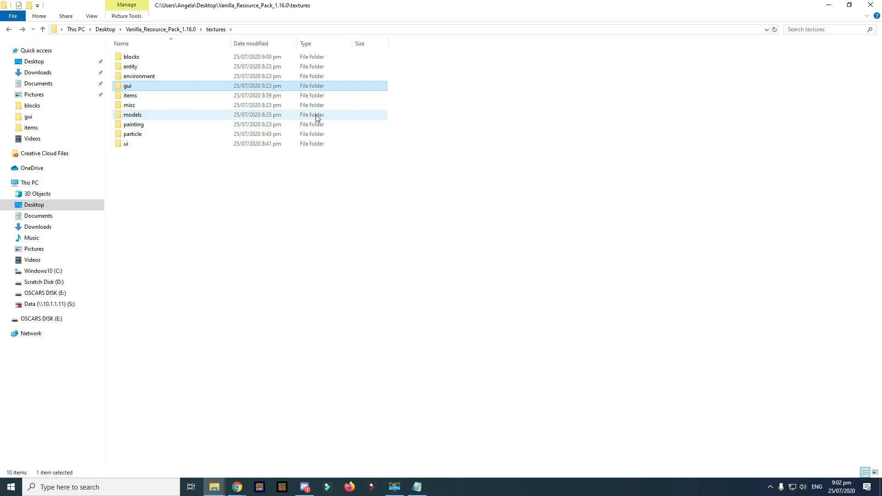
- Restore down File Explorer, minimize the browser, and go up to Vanilla_Resource_Pack_1.16.0
{"action": "left_click", "coordinate": [849, 5]}
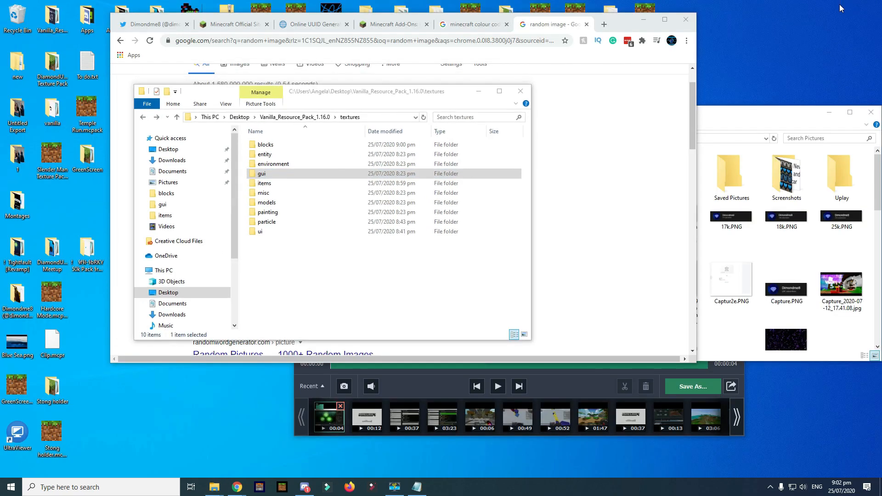
{"action": "left_click", "coordinate": [644, 23]}
{"action": "left_click", "coordinate": [644, 20]}
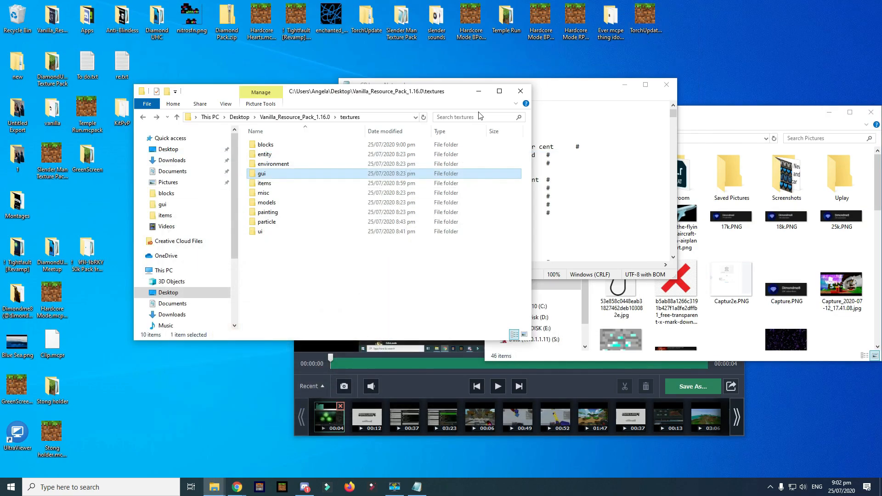
{"action": "key", "text": "alt+Left"}
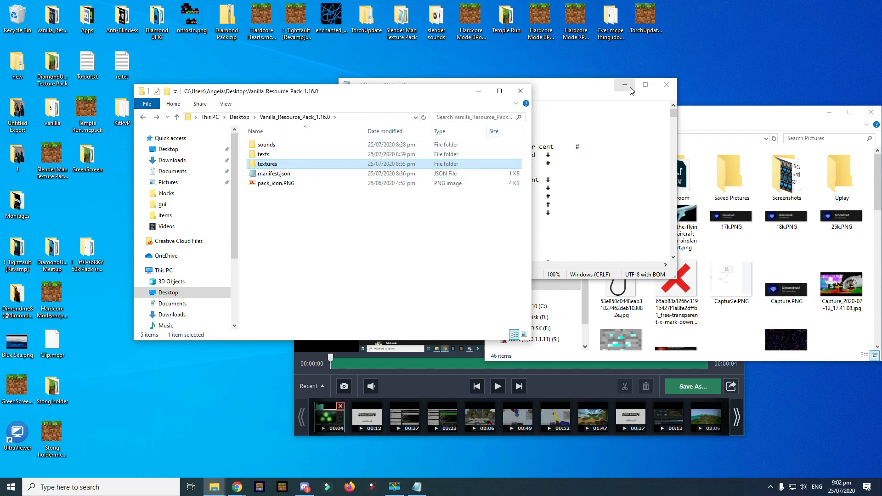
- Close the en_GB.lang Notepad file, minimize the Pictures and capture windows, and move Explorer right
{"action": "left_click", "coordinate": [610, 117]}
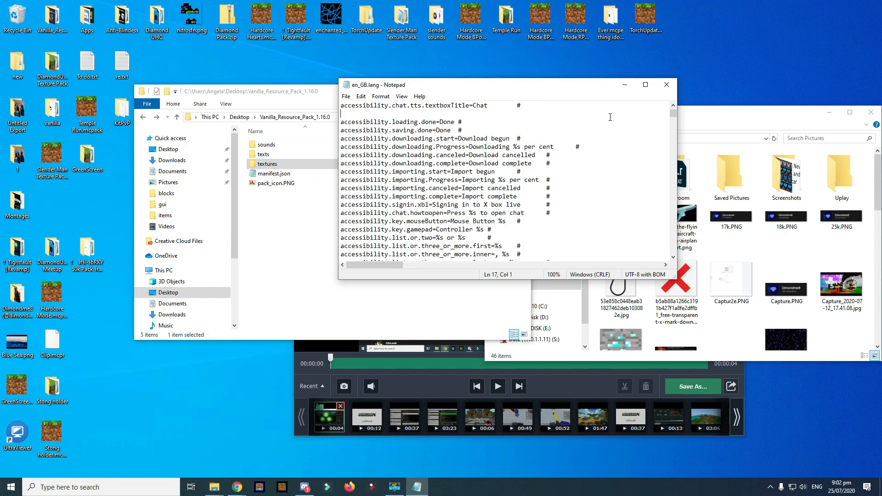
{"action": "left_click", "coordinate": [674, 82]}
{"action": "left_click", "coordinate": [828, 115]}
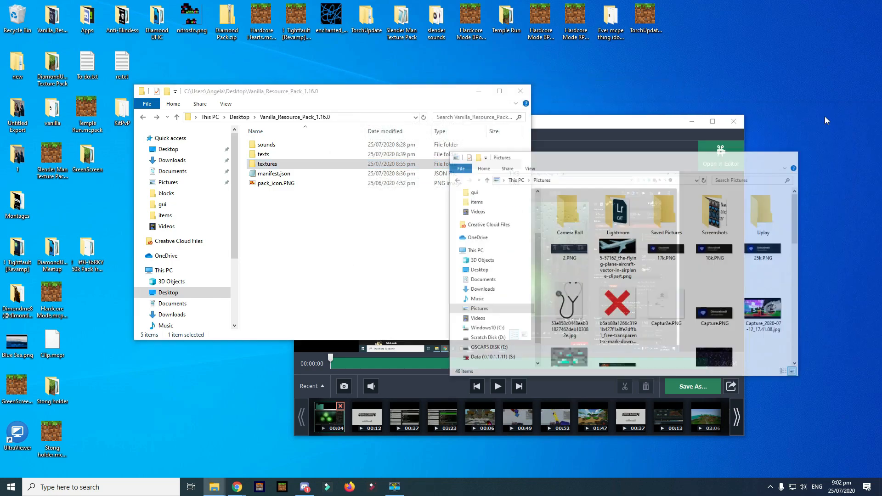
{"action": "left_click", "coordinate": [693, 123]}
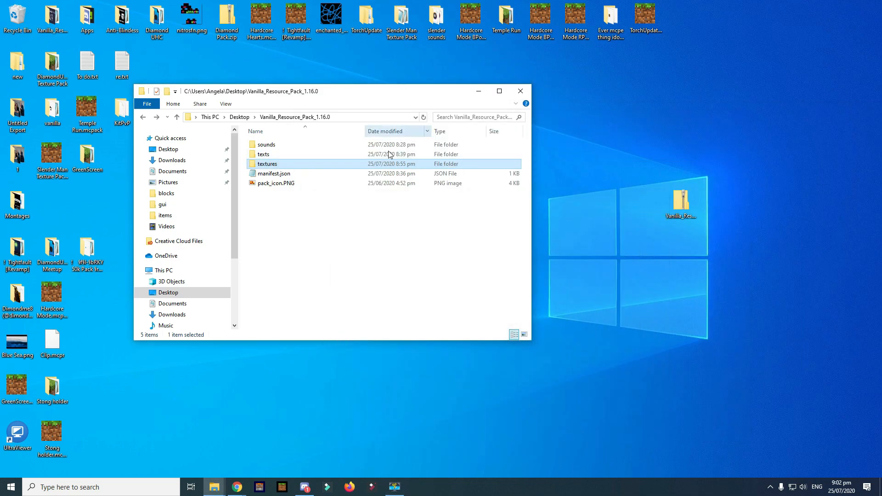
{"action": "left_click_drag", "start_coordinate": [385, 98], "coordinate": [626, 82]}
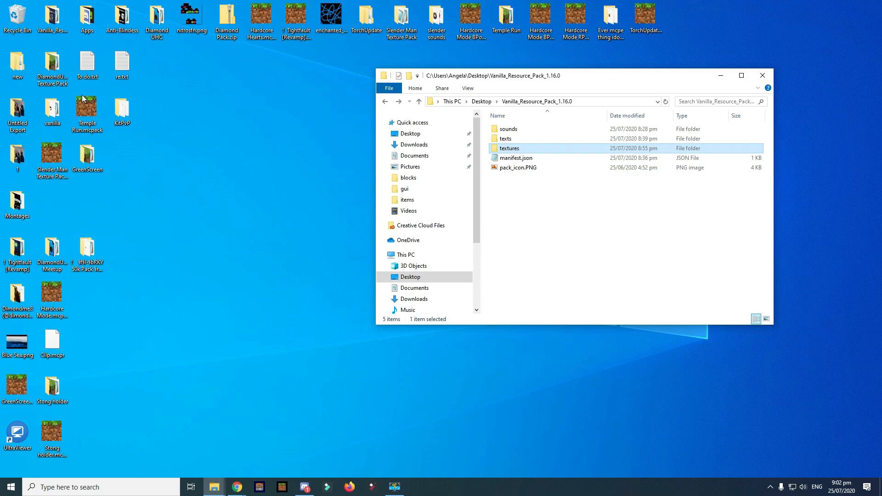
- Rename the resource pack folder on the desktop to Test Pack
{"action": "left_click_drag", "start_coordinate": [52, 19], "coordinate": [281, 234]}
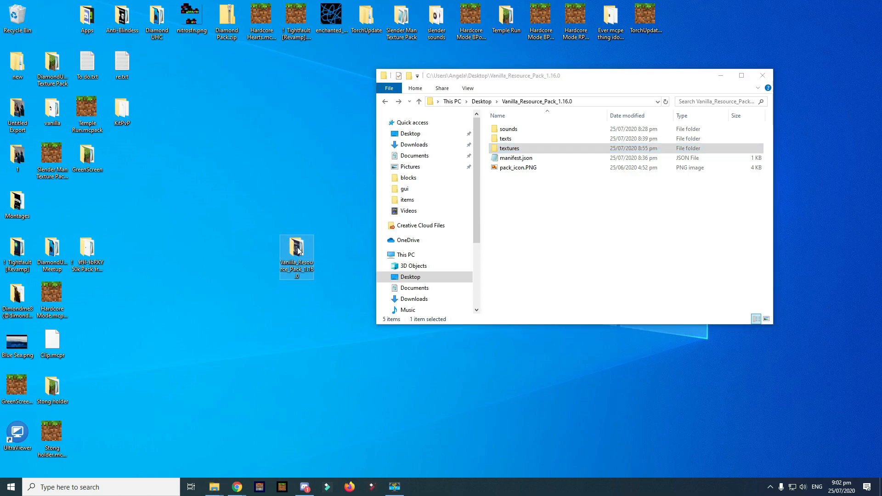
{"action": "right_click", "coordinate": [297, 248]}
{"action": "left_click", "coordinate": [355, 434]}
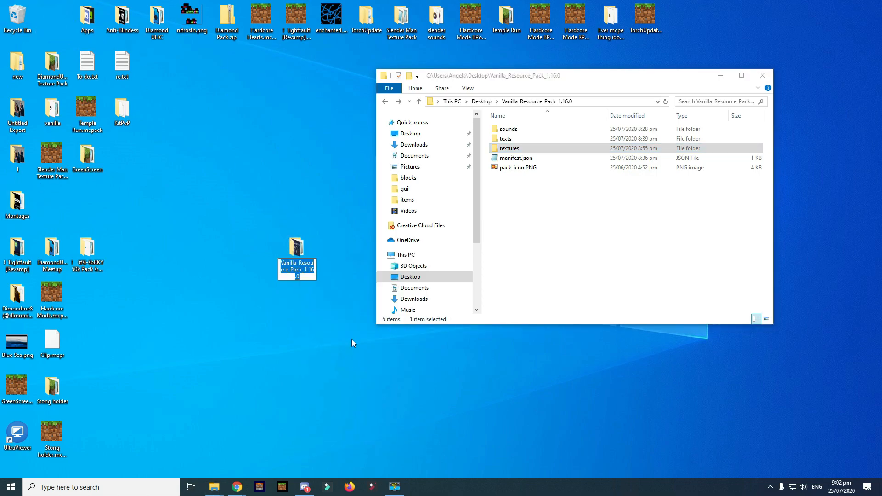
{"action": "type", "text": "Test Pack"}
{"action": "key", "text": "Return"}
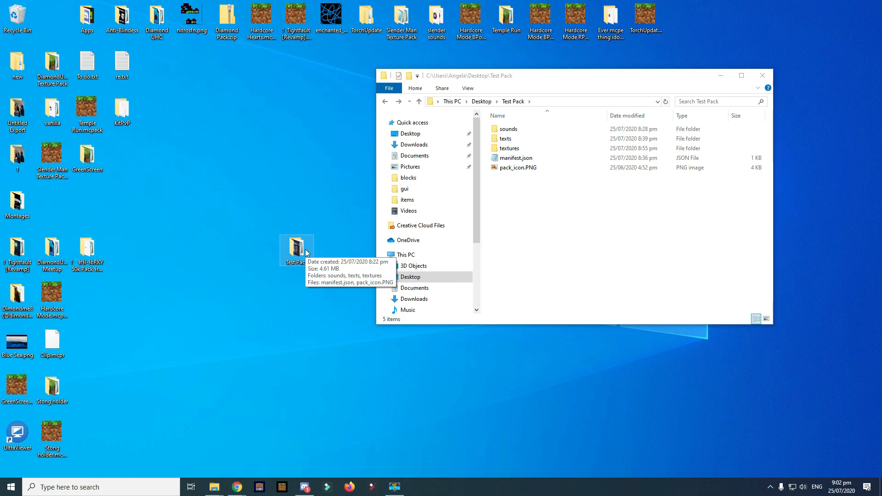
- Compress the Test Pack folder into Test Pack.zip with 7-Zip
{"action": "right_click", "coordinate": [307, 252]}
{"action": "mouse_move", "coordinate": [325, 276]}
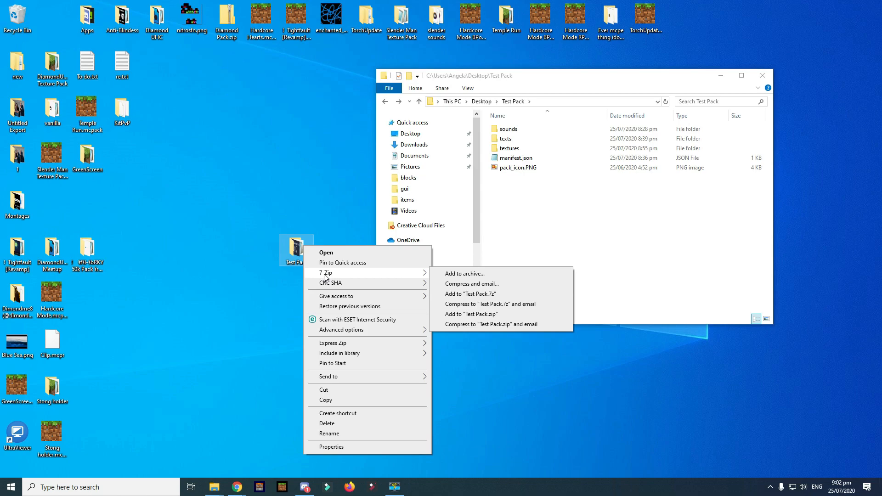
{"action": "left_click", "coordinate": [496, 317]}
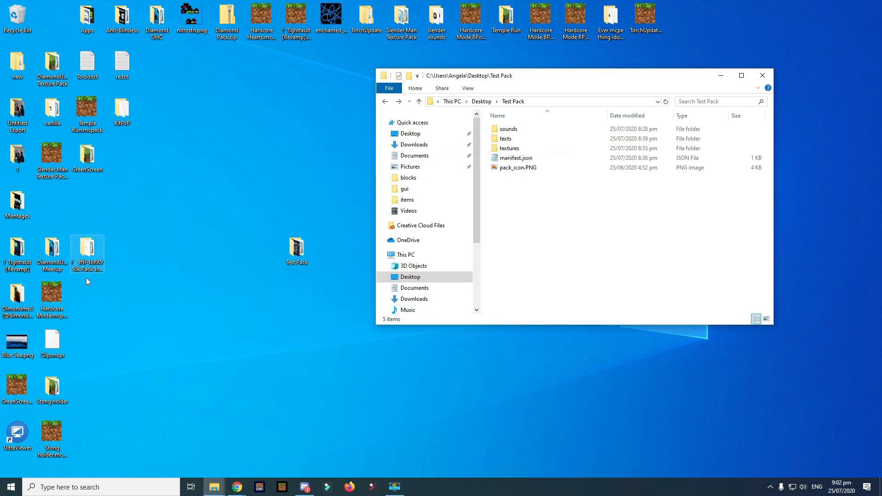
- Rename Test Pack.zip to Test Pack.mcpack, accept the extension change, and open it in Minecraft
{"action": "left_click_drag", "start_coordinate": [52, 18], "coordinate": [96, 108]}
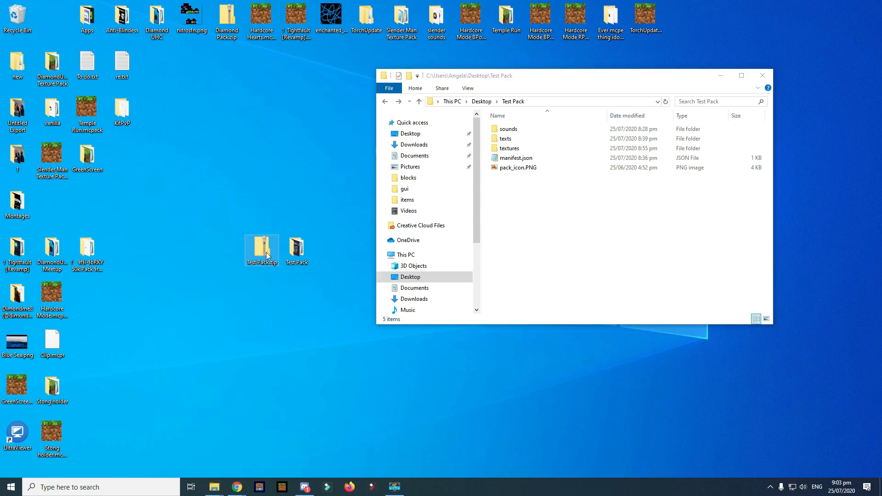
{"action": "right_click", "coordinate": [264, 257]}
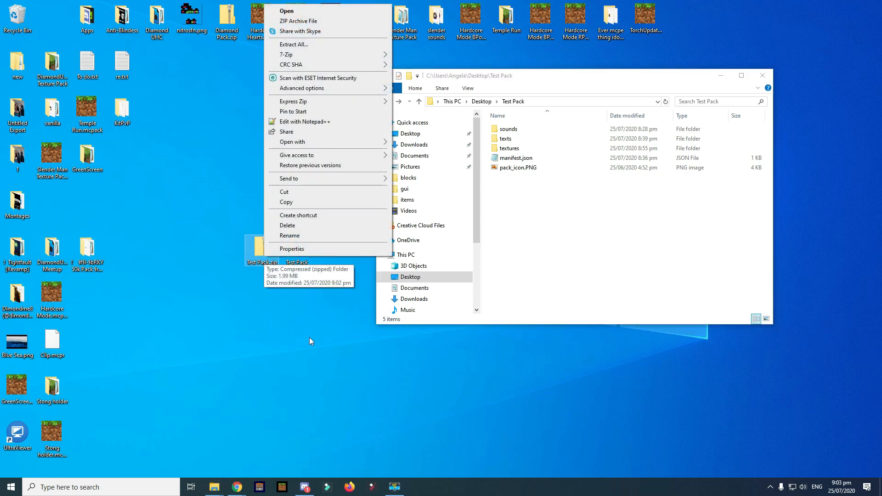
{"action": "left_click", "coordinate": [289, 236]}
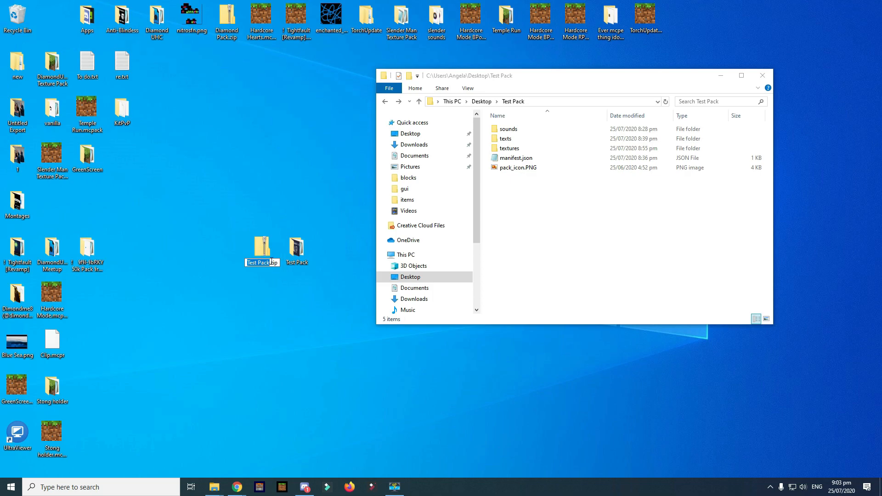
{"action": "type", "text": "mcpack"}
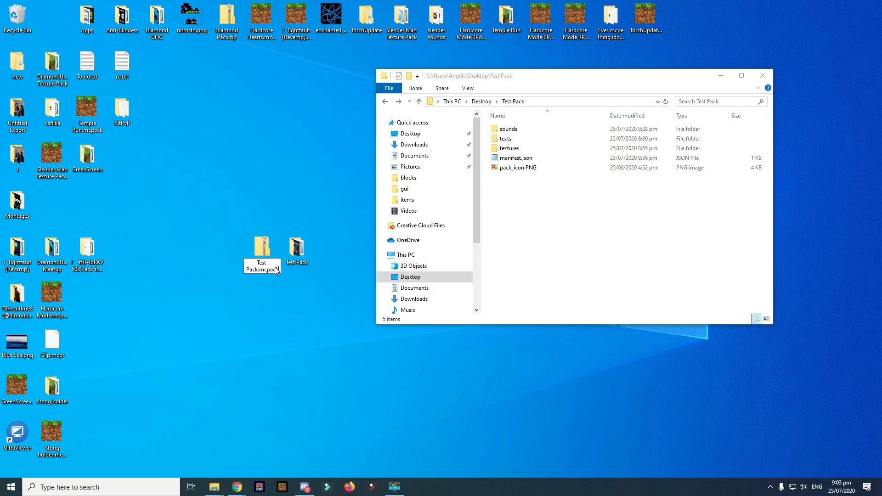
{"action": "key", "text": "Return"}
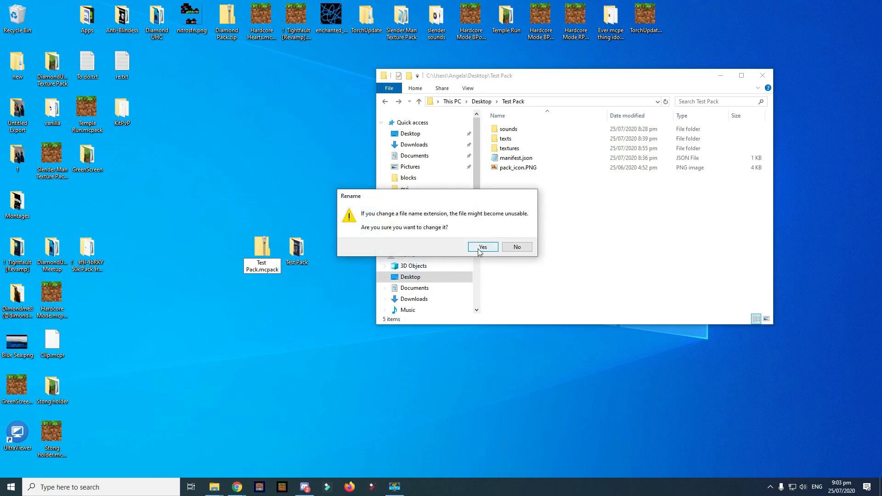
{"action": "left_click", "coordinate": [481, 247]}
{"action": "left_click_drag", "start_coordinate": [266, 346], "coordinate": [267, 346]}
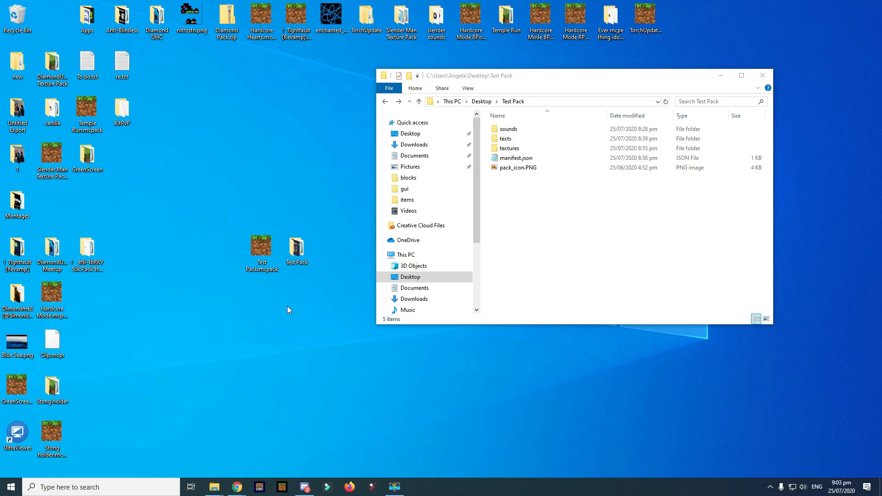
{"action": "double_click", "coordinate": [262, 252]}
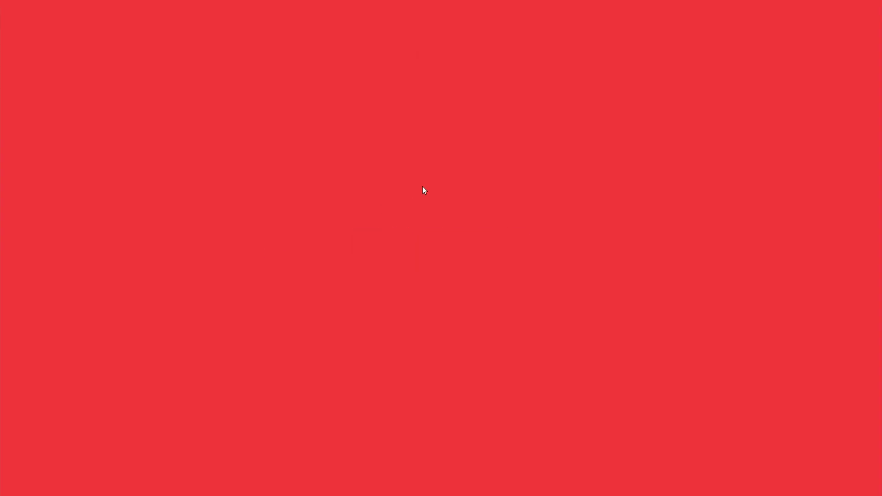
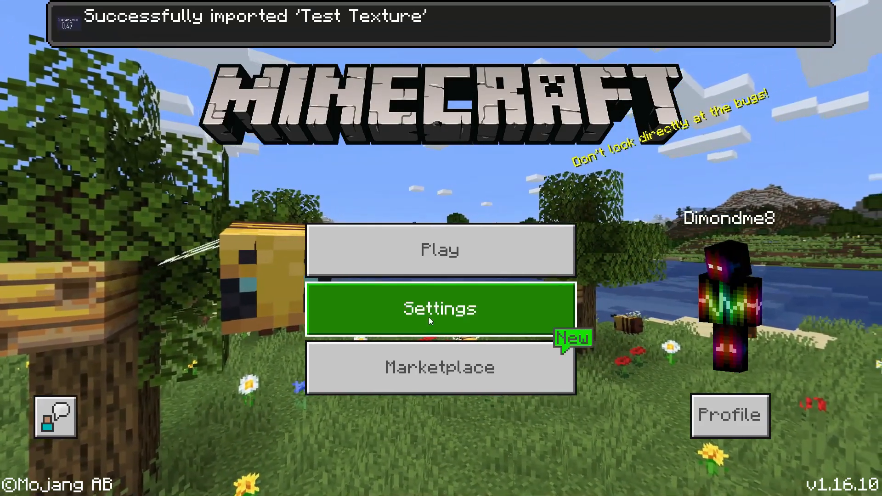
- Swap the Vanilla Resource Pack for Test Texture in Global Resources, then leave Settings
{"action": "left_click", "coordinate": [428, 317]}
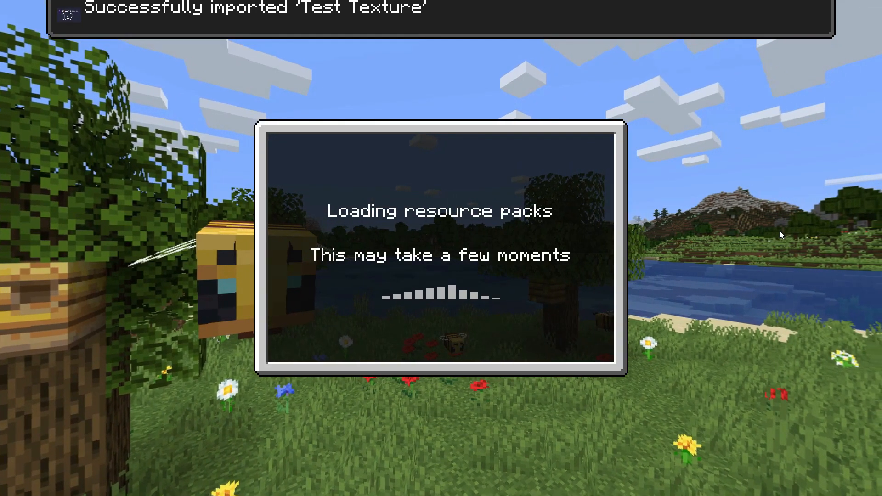
{"action": "scroll", "coordinate": [147, 381], "scroll_direction": "down", "scroll_amount": 5}
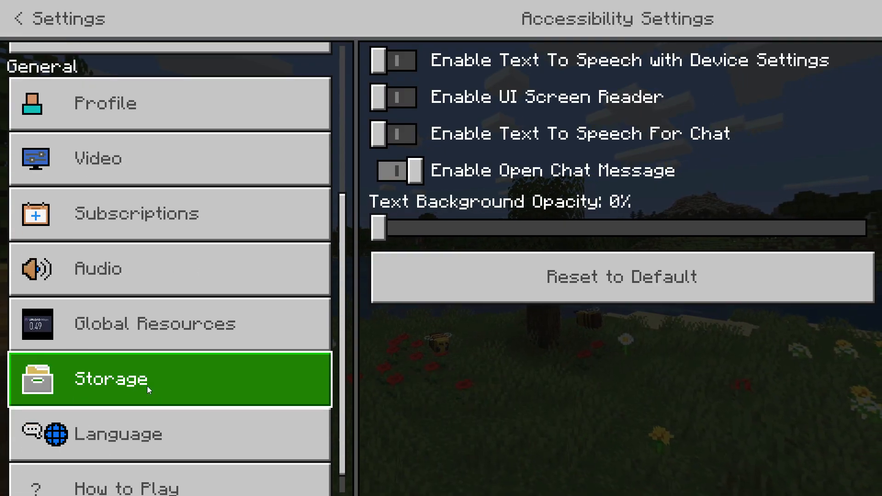
{"action": "left_click", "coordinate": [190, 338]}
{"action": "left_click", "coordinate": [503, 60]}
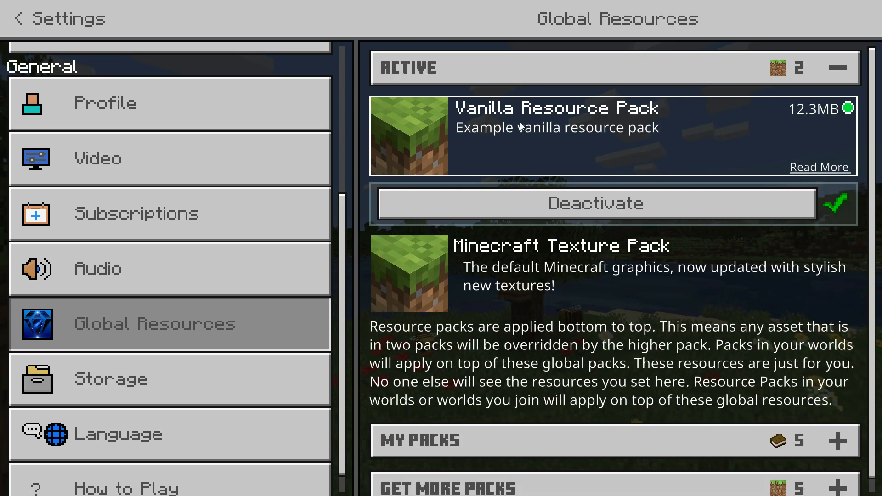
{"action": "left_click", "coordinate": [543, 204]}
{"action": "left_click", "coordinate": [440, 310]}
{"action": "scroll", "coordinate": [500, 278], "scroll_direction": "down", "scroll_amount": 2}
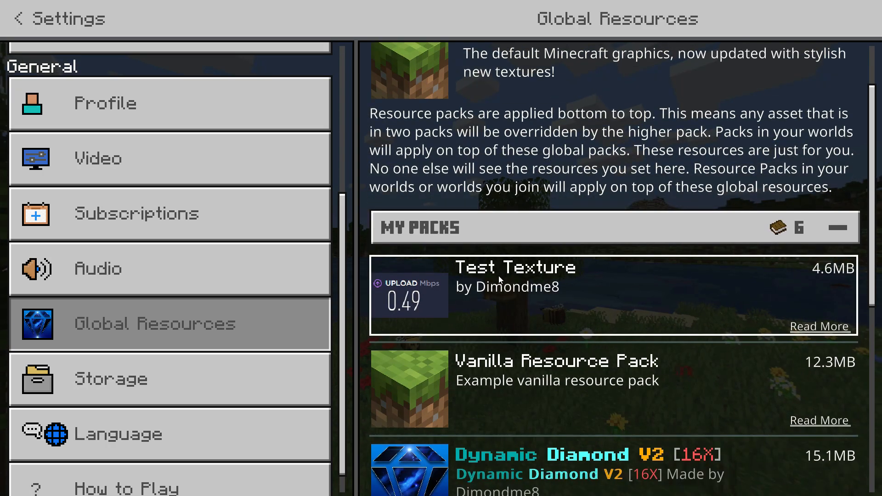
{"action": "left_click", "coordinate": [398, 299]}
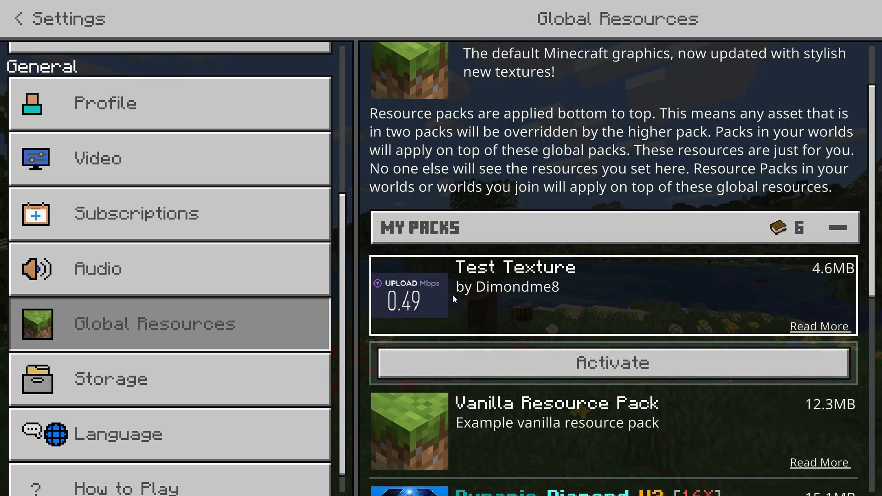
{"action": "left_click", "coordinate": [459, 363]}
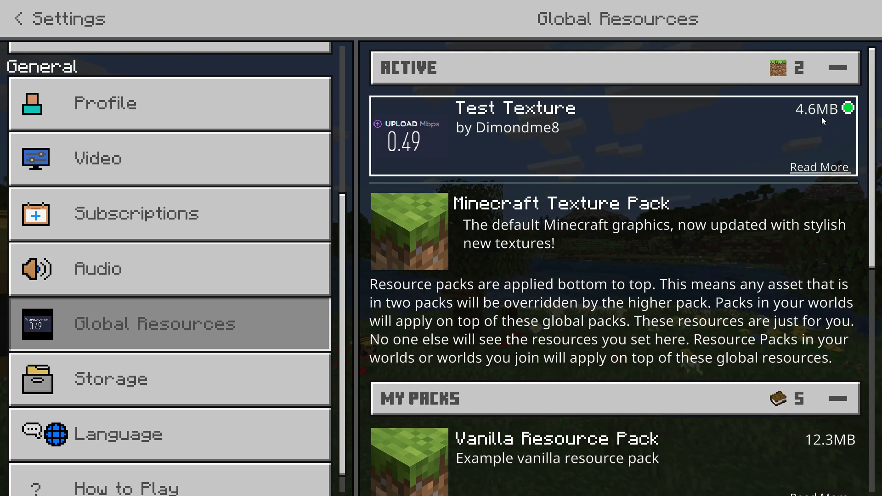
{"action": "left_click", "coordinate": [22, 27]}
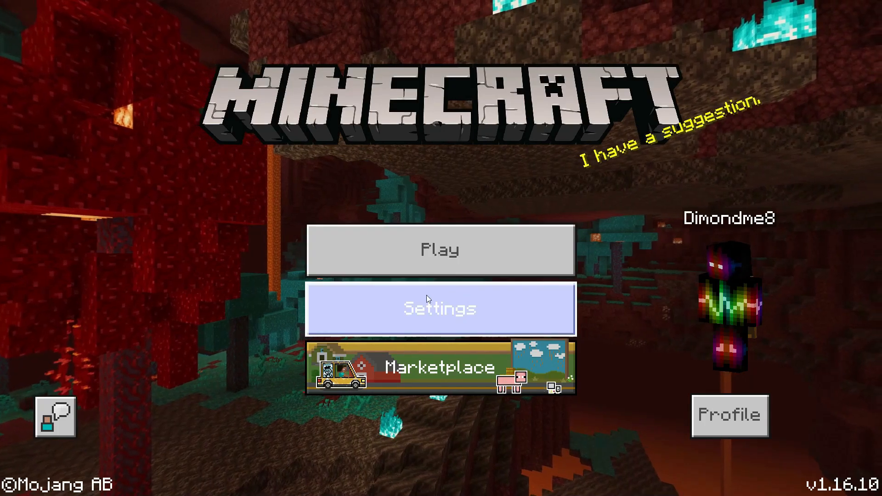
- Open the Worlds list and load the DeathSwap world
{"action": "left_click", "coordinate": [488, 254]}
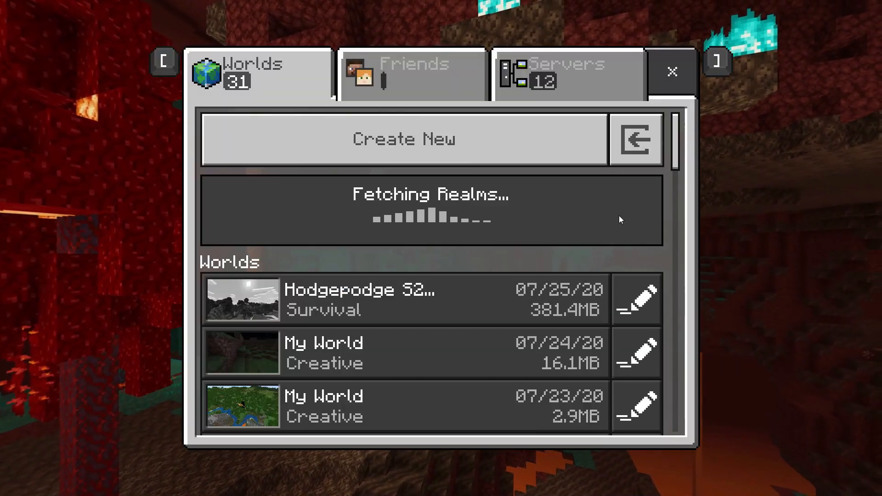
{"action": "scroll", "coordinate": [456, 246], "scroll_direction": "down", "scroll_amount": 10}
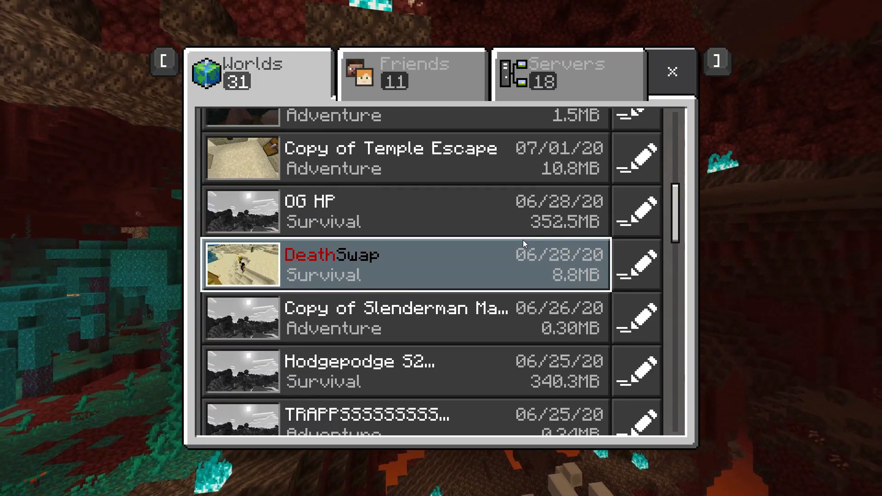
{"action": "scroll", "coordinate": [525, 239], "scroll_direction": "down", "scroll_amount": 4}
{"action": "left_click", "coordinate": [525, 236]}
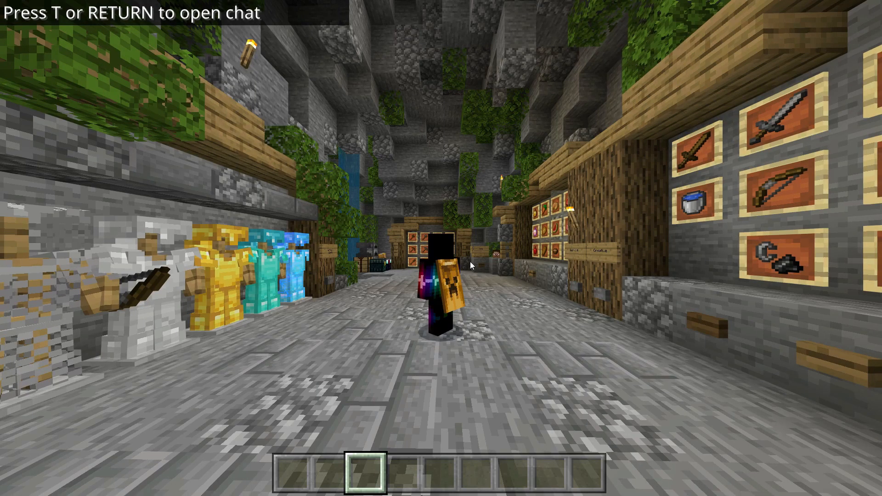
- Walk along the corridor to the armor stands, cycling camera views and restoring the HUD
{"action": "key", "text": "w"}
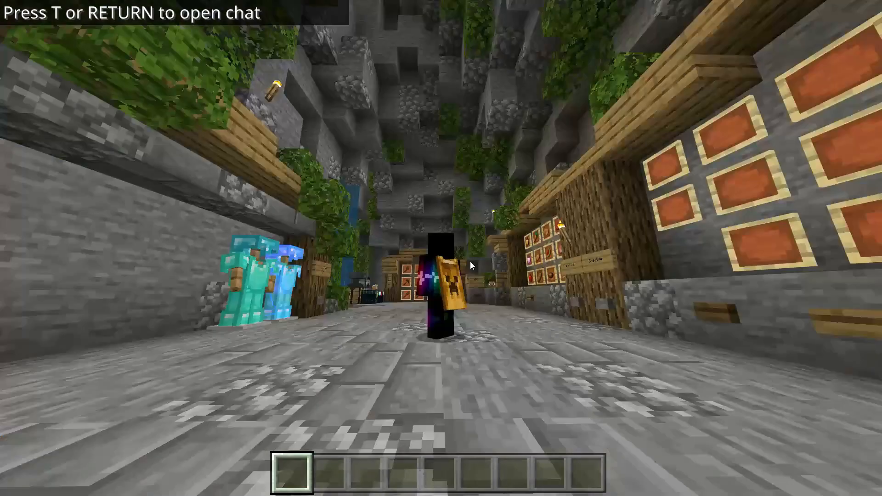
{"action": "key", "text": "F5"}
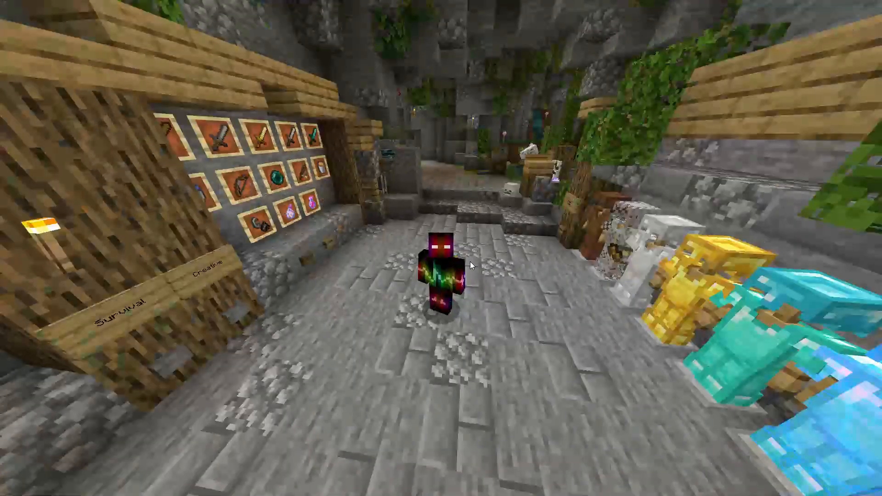
{"action": "key", "text": "F1"}
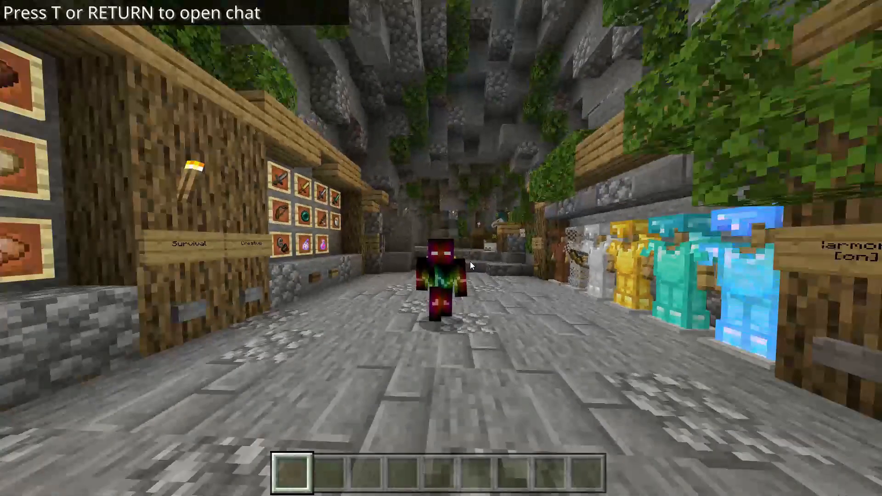
{"action": "key", "text": "F5"}
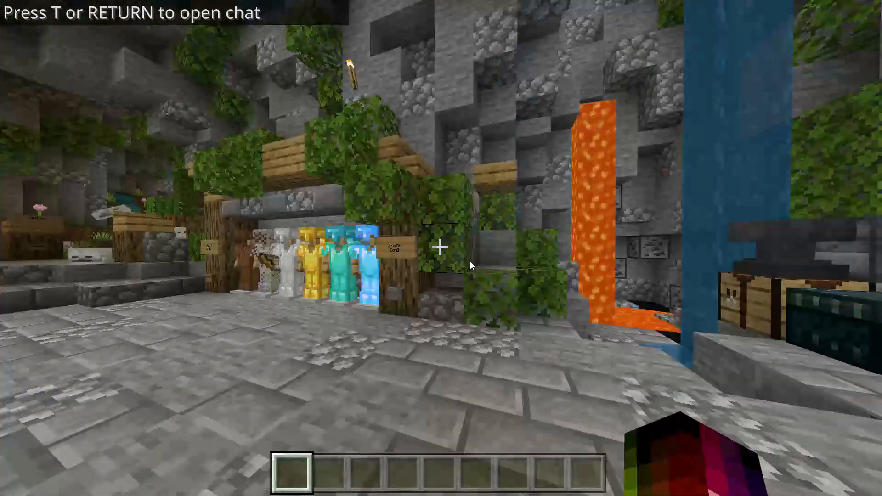
{"action": "key", "text": "w"}
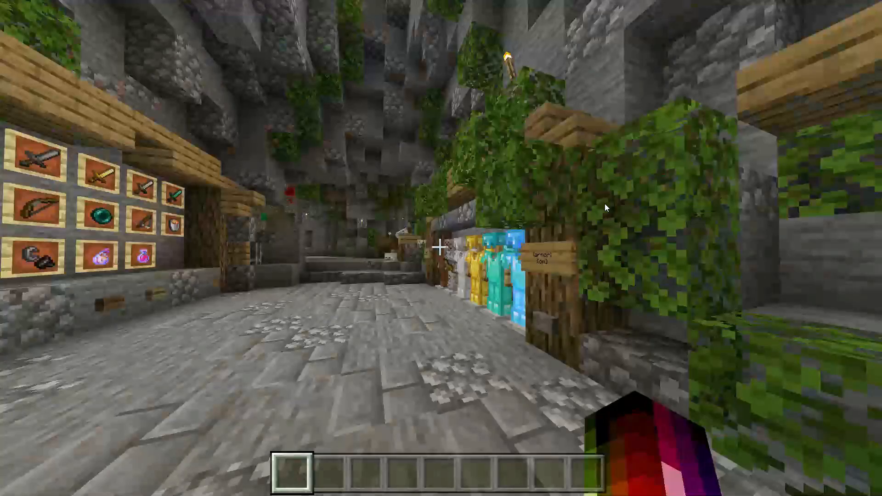
- Check the creative inventory's crafting layout, then look over the item frames, lava and water
{"action": "key", "text": "e"}
{"action": "left_click", "coordinate": [597, 77]}
{"action": "key", "text": "e"}
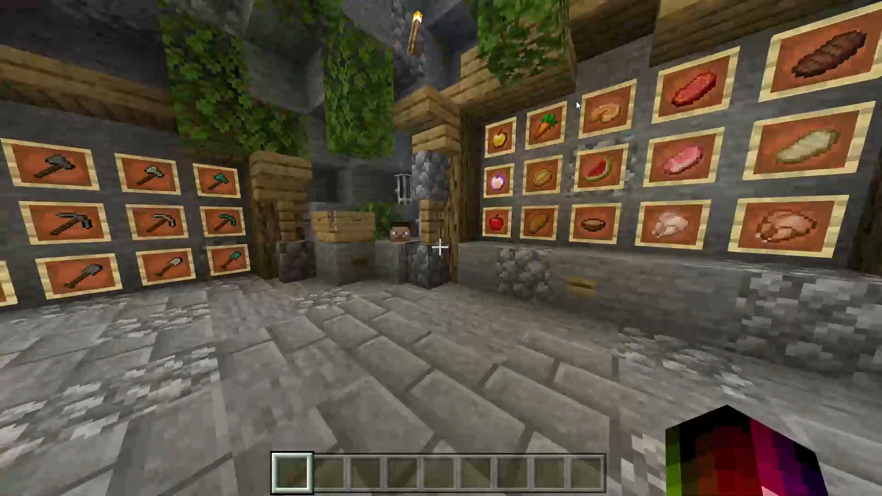
{"action": "key", "text": "w"}
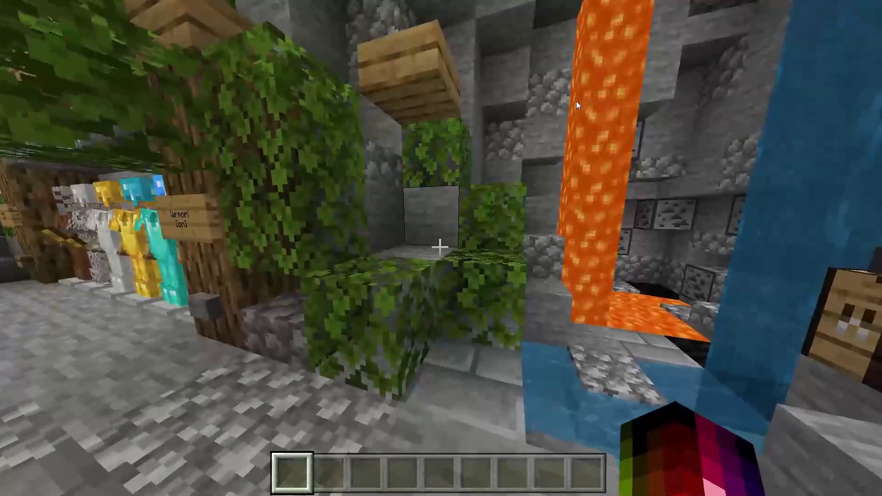
{"action": "key", "text": "w"}
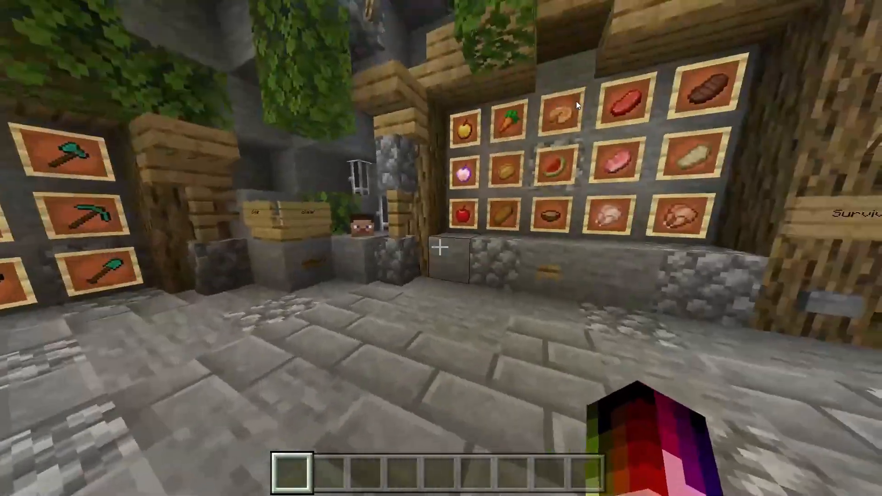
- Search the creative inventory for 'end' and put End Stone in the hotbar
{"action": "key", "text": "e"}
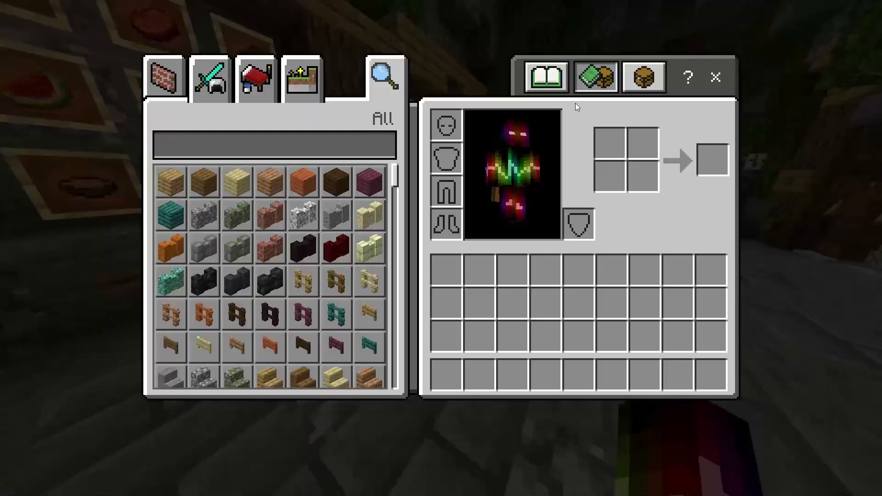
{"action": "left_click", "coordinate": [333, 133]}
{"action": "type", "text": "end"}
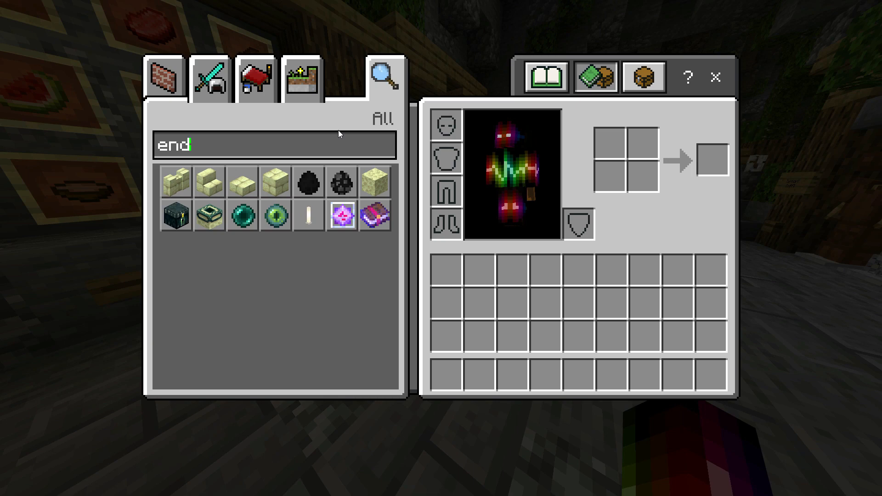
{"action": "left_click", "coordinate": [380, 177]}
{"action": "key", "text": "e"}
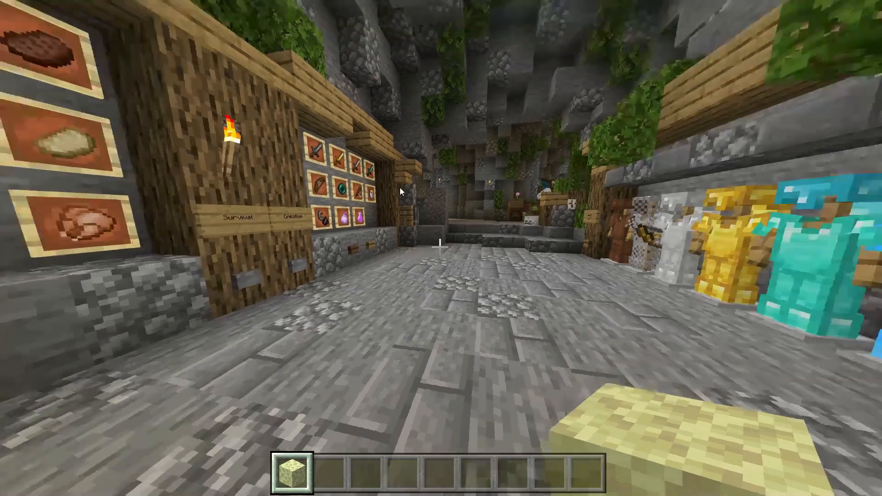
{"action": "key", "text": "2"}
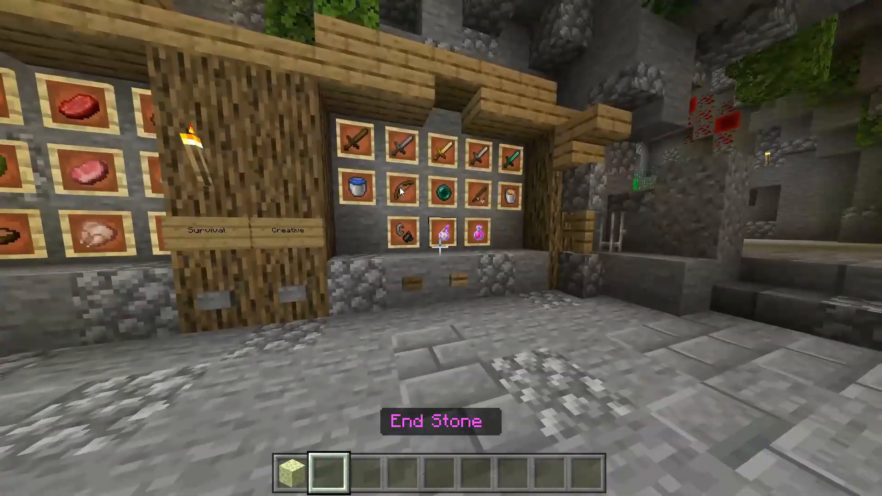
{"action": "key", "text": "e"}
{"action": "key", "text": "e"}
{"action": "key", "text": "1"}
- Walk along the item-frame wall up to the ender pearl frame
{"action": "key", "text": "w"}
{"action": "key", "text": "s"}
{"action": "scroll", "coordinate": [381, 175], "scroll_direction": "up", "scroll_amount": 1}
{"action": "scroll", "coordinate": [380, 174], "scroll_direction": "down", "scroll_amount": 2}
{"action": "key", "text": "w"}
{"action": "scroll", "coordinate": [380, 175], "scroll_direction": "up", "scroll_amount": 1}
{"action": "scroll", "coordinate": [381, 175], "scroll_direction": "down", "scroll_amount": 1}
{"action": "key", "text": "w"}
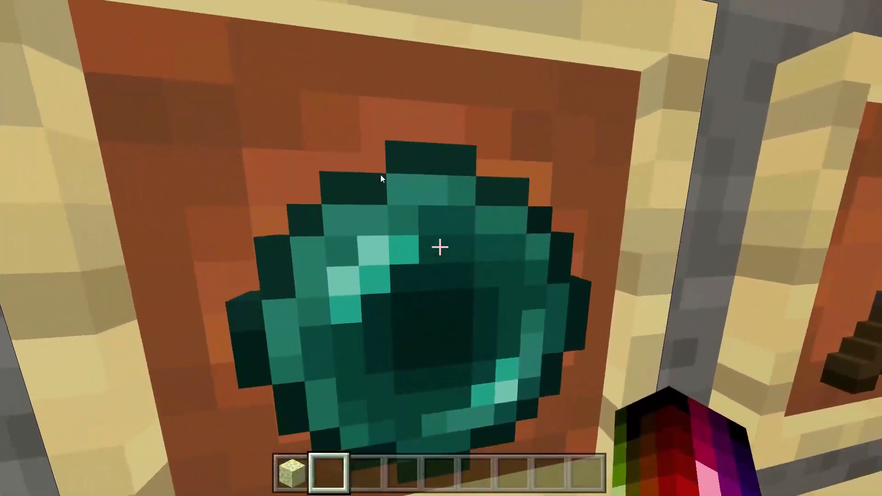
- Walk up to the diamond and light-blue armour stands and move along the row
{"action": "key", "text": "w"}
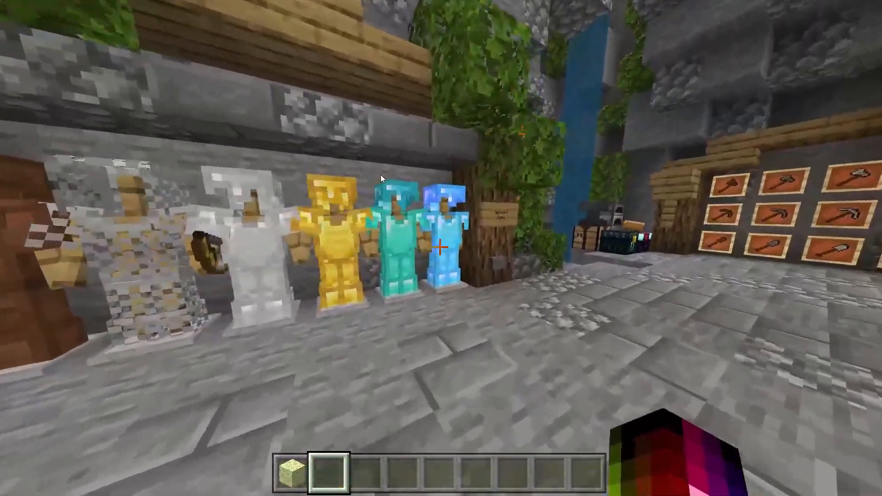
{"action": "key", "text": "w"}
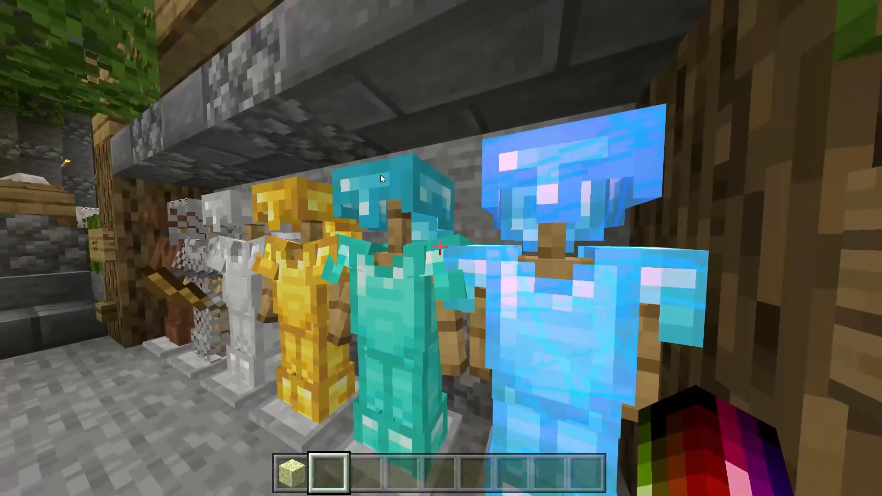
{"action": "key", "text": "w"}
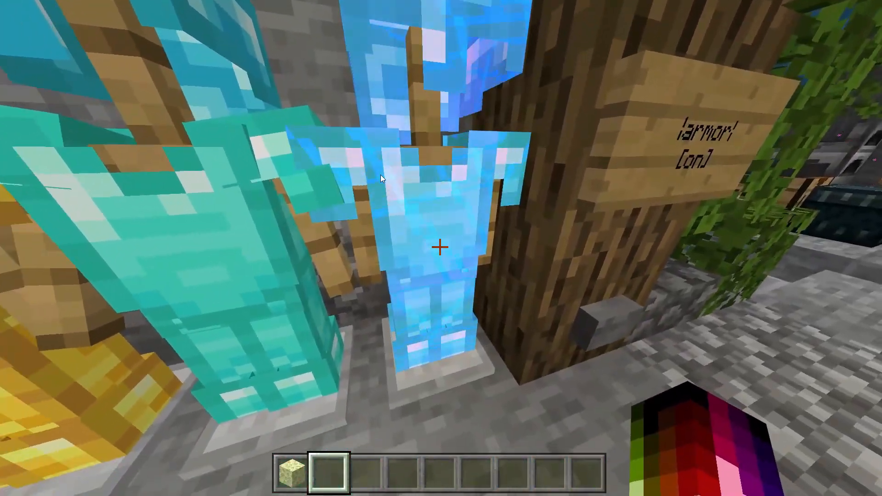
{"action": "key", "text": "w"}
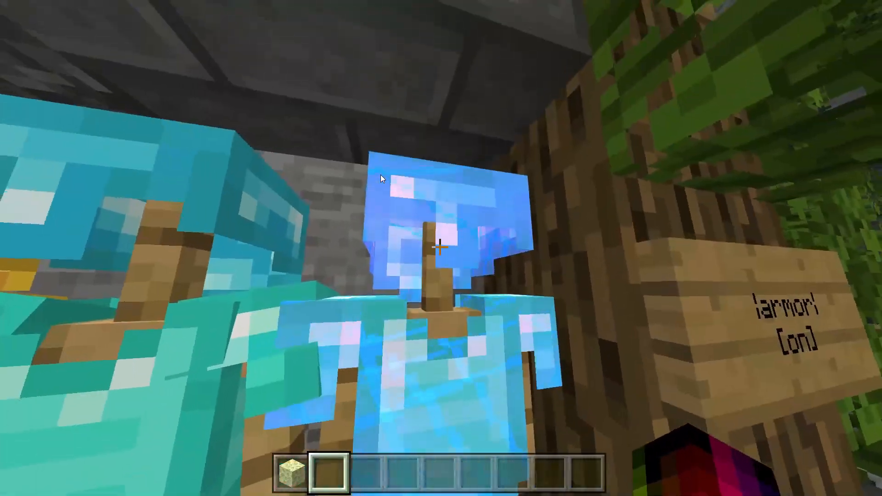
{"action": "key", "text": "s"}
{"action": "key", "text": "d"}
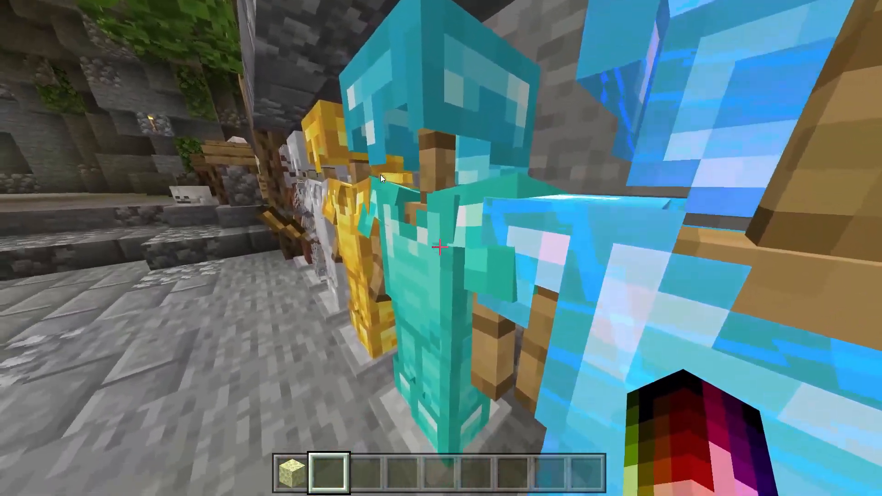
- Search 'dia' in the creative inventory and take a Diamond Helmet into the hotbar
{"action": "key", "text": "e"}
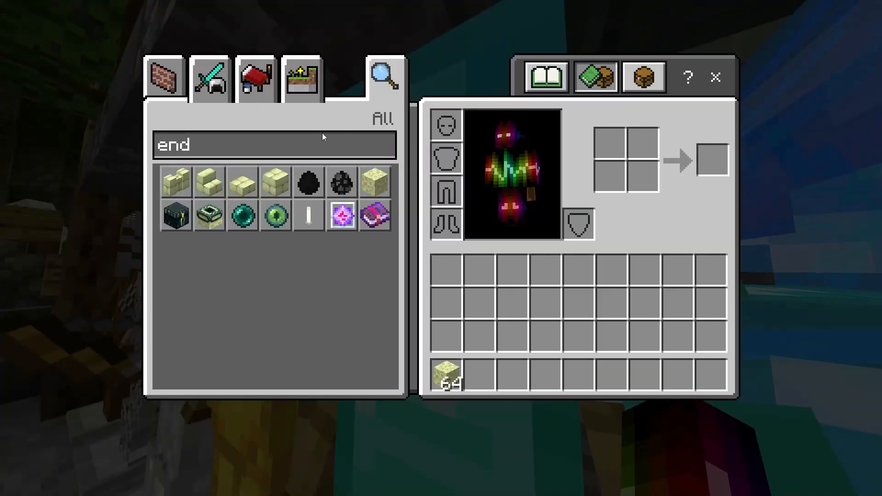
{"action": "left_click", "coordinate": [301, 140]}
{"action": "key", "text": "BackSpace"}
{"action": "key", "text": "BackSpace"}
{"action": "key", "text": "BackSpace"}
{"action": "type", "text": "dia"}
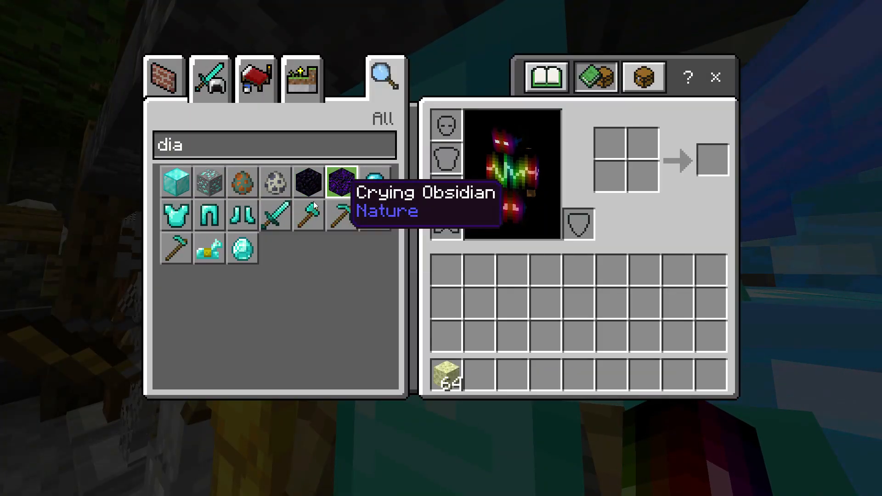
{"action": "left_click", "coordinate": [368, 185], "text": "shift"}
{"action": "key", "text": "e"}
{"action": "scroll", "coordinate": [366, 199], "scroll_direction": "down", "scroll_amount": 1}
{"action": "scroll", "coordinate": [367, 199], "scroll_direction": "up", "scroll_amount": 1}
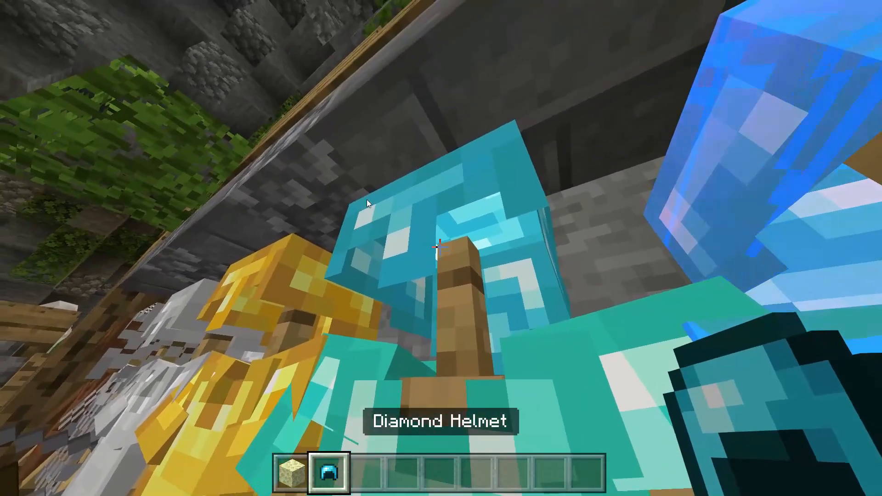
{"action": "scroll", "coordinate": [367, 200], "scroll_direction": "down", "scroll_amount": 1}
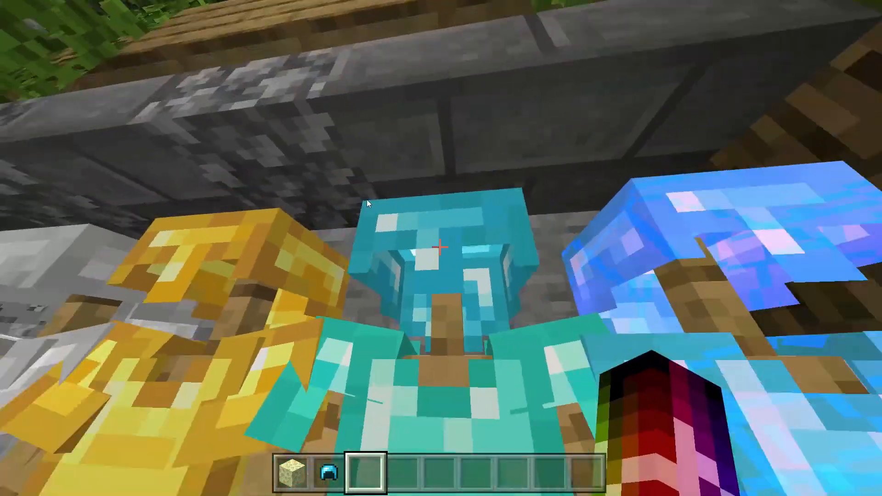
- Equip the Diamond Helmet, remove and re-equip it, previewing it in third-person view
{"action": "key", "text": "s"}
{"action": "scroll", "coordinate": [367, 199], "scroll_direction": "up", "scroll_amount": 1}
{"action": "key", "text": "F5"}
{"action": "key", "text": "F5"}
{"action": "right_click", "coordinate": [366, 199]}
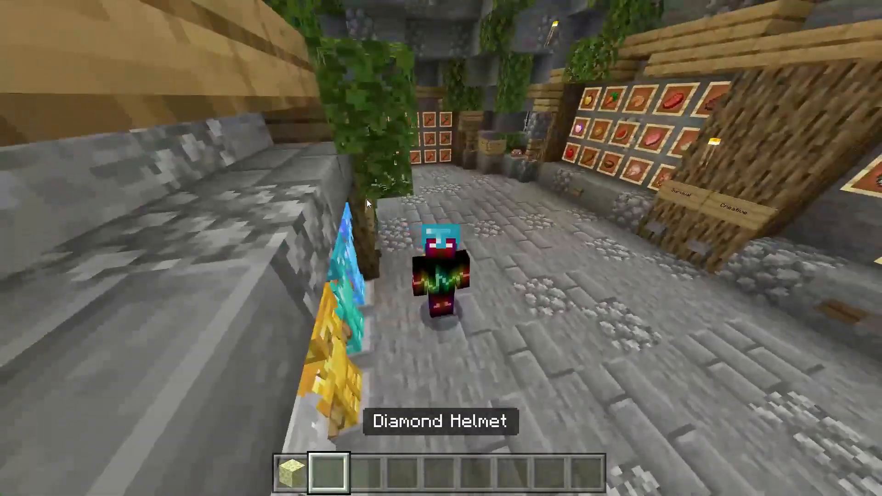
{"action": "key", "text": "e"}
{"action": "left_click", "coordinate": [443, 121], "text": "shift"}
{"action": "key", "text": "e"}
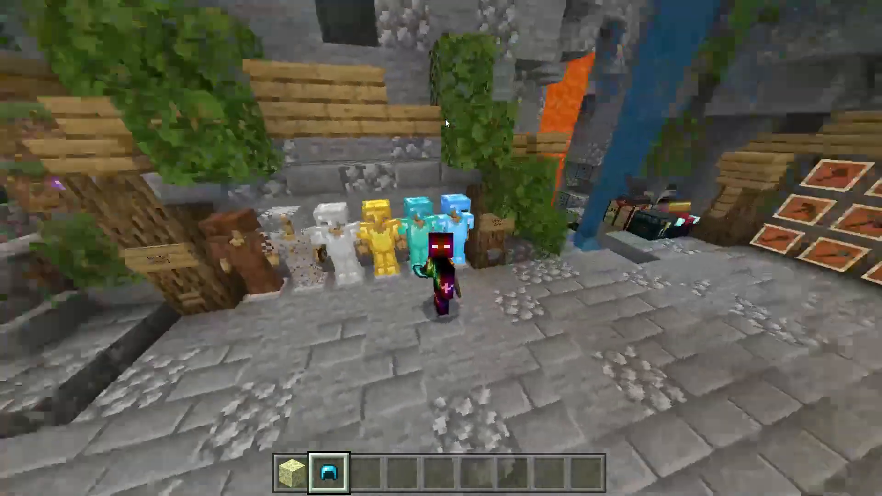
{"action": "key", "text": "F5"}
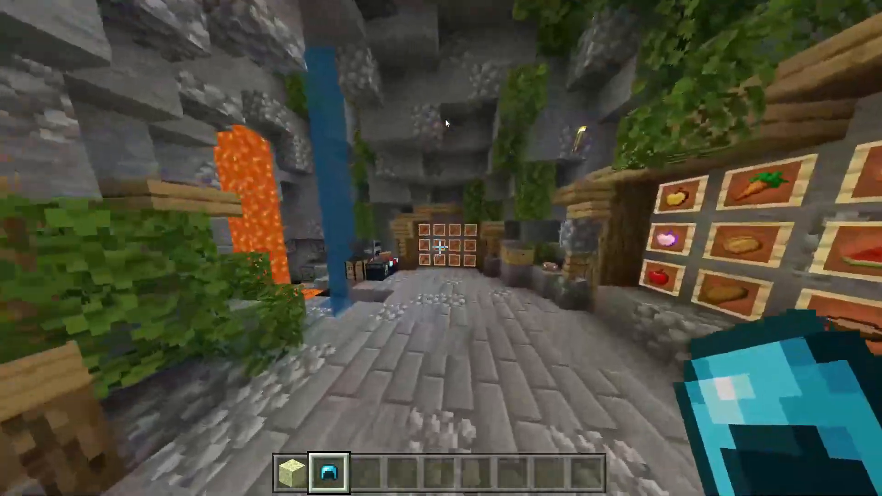
{"action": "key", "text": "F5"}
{"action": "key", "text": "F5"}
{"action": "right_click", "coordinate": [445, 123]}
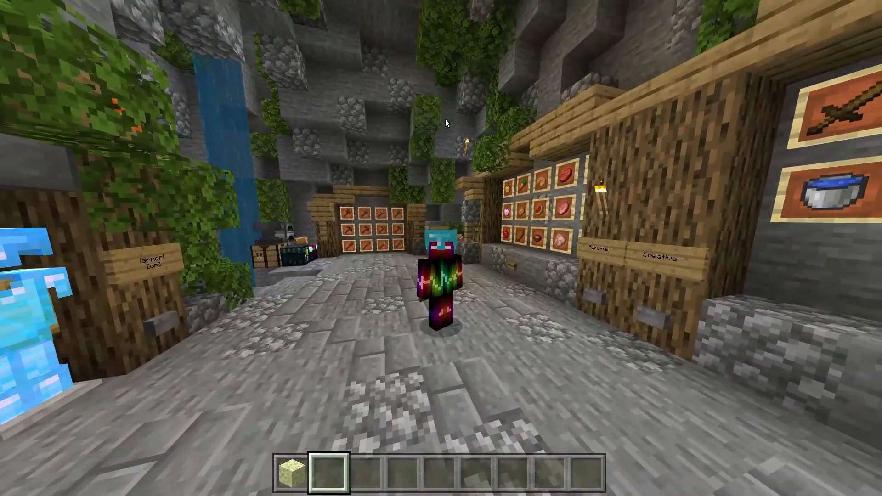
{"action": "key", "text": "F5"}
- Walk past the weapon item frames up to the coal ore blocks
{"action": "key", "text": "w"}
{"action": "key", "text": "s"}
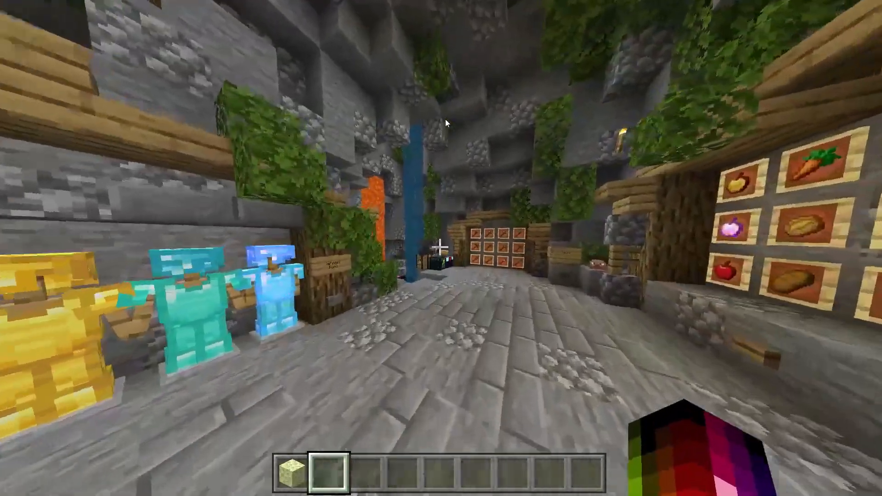
{"action": "key", "text": "e"}
{"action": "key", "text": "e"}
{"action": "key", "text": "w"}
{"action": "key", "text": "w"}
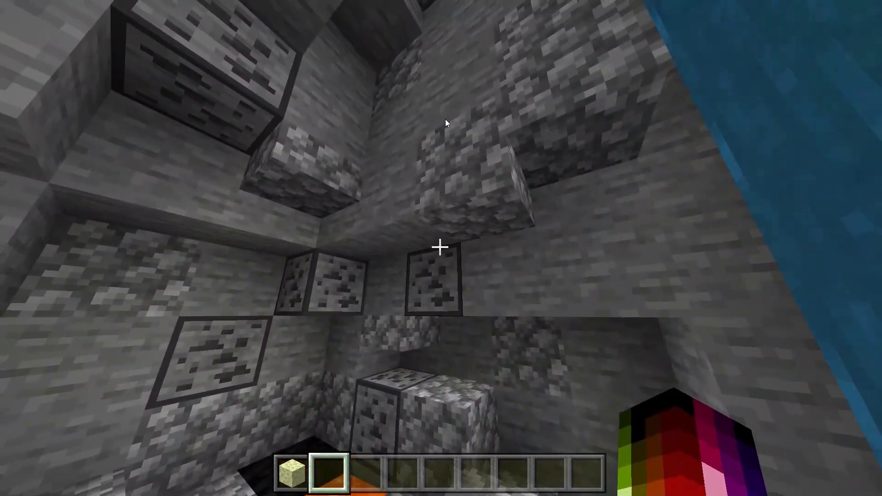
{"action": "key", "text": "w"}
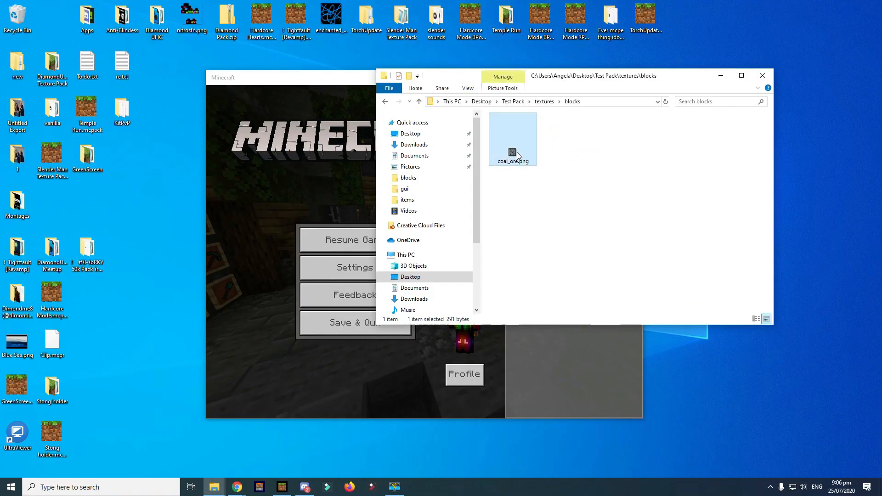
{"action": "right_click", "coordinate": [518, 156]}
{"action": "left_click", "coordinate": [516, 147]}
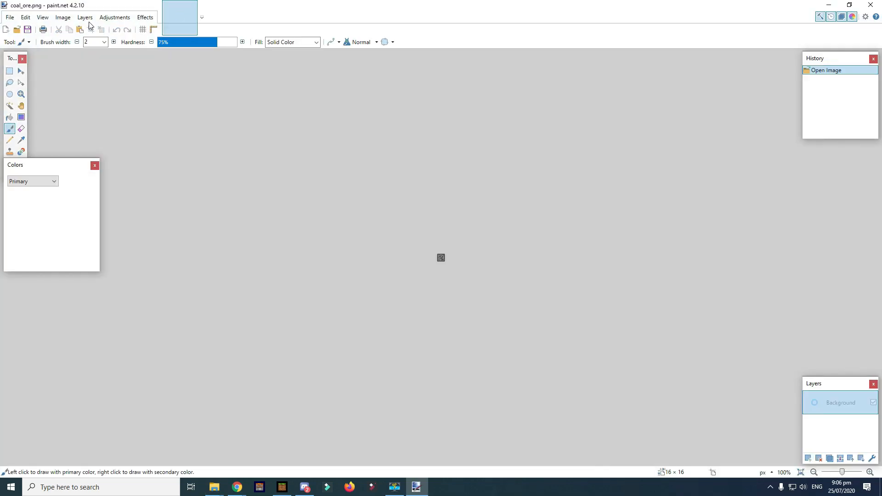
{"action": "left_click", "coordinate": [75, 41]}
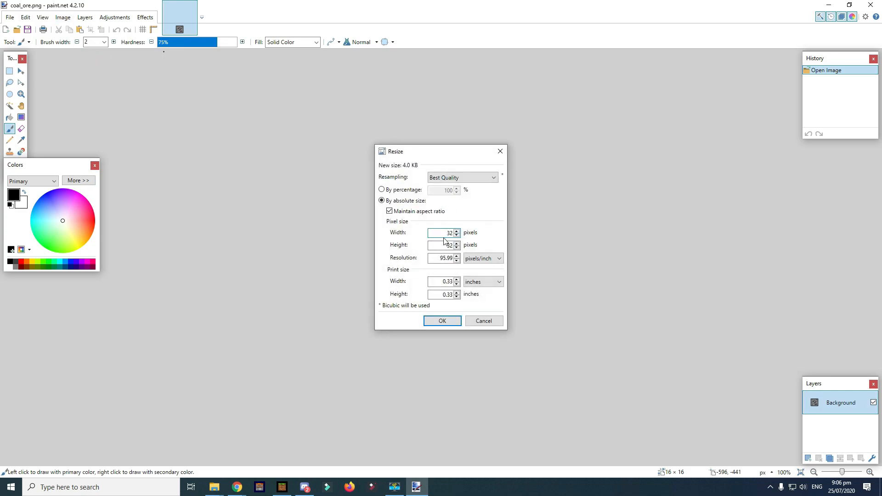
{"action": "left_click", "coordinate": [487, 322]}
{"action": "left_click", "coordinate": [878, 2]}
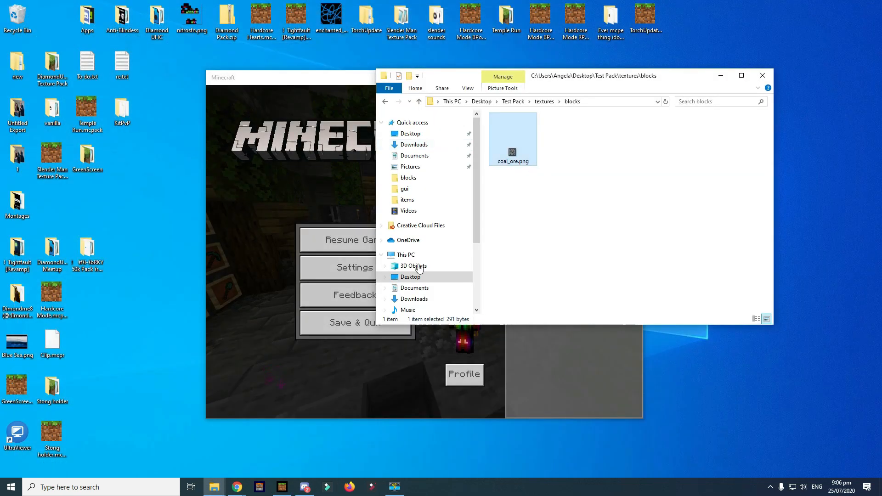
{"action": "left_click", "coordinate": [320, 271]}
- Turn on Fullscreen in the Video settings from the pause screen
{"action": "left_click", "coordinate": [353, 269]}
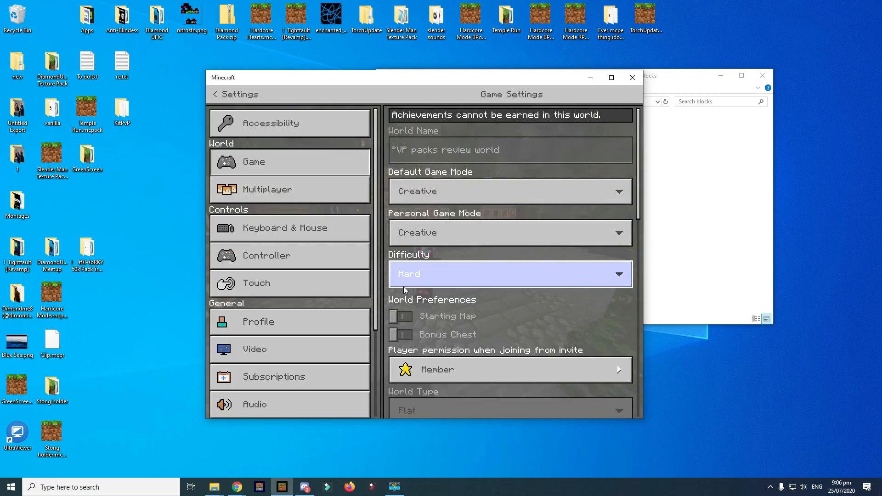
{"action": "left_click", "coordinate": [303, 355]}
{"action": "left_click", "coordinate": [399, 184]}
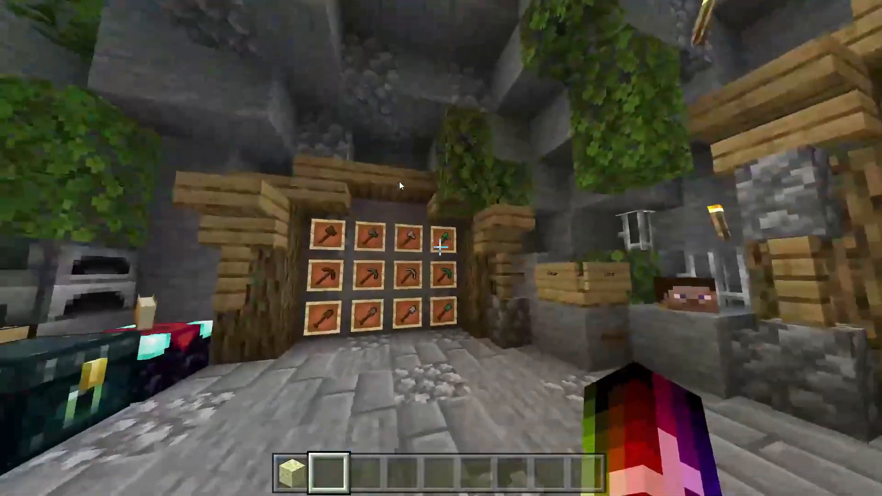
- Walk through the cave past the armour stands toward the skeleton horse
{"action": "key", "text": "w"}
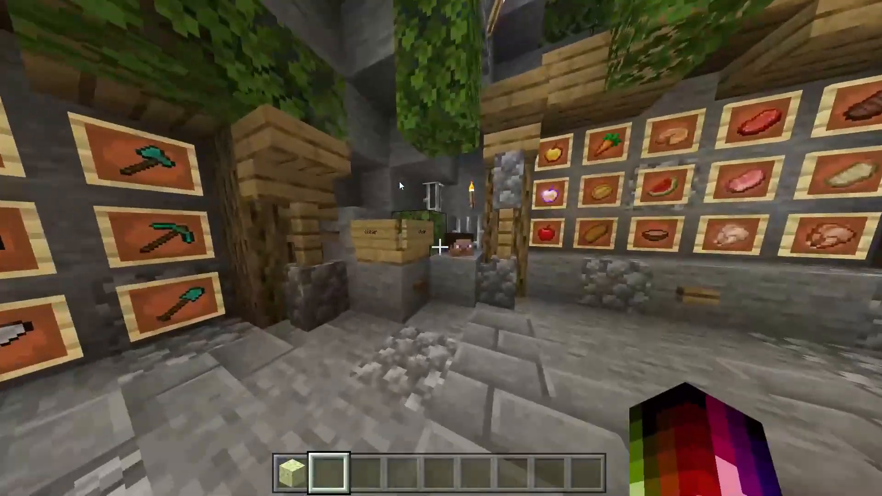
{"action": "key", "text": "w"}
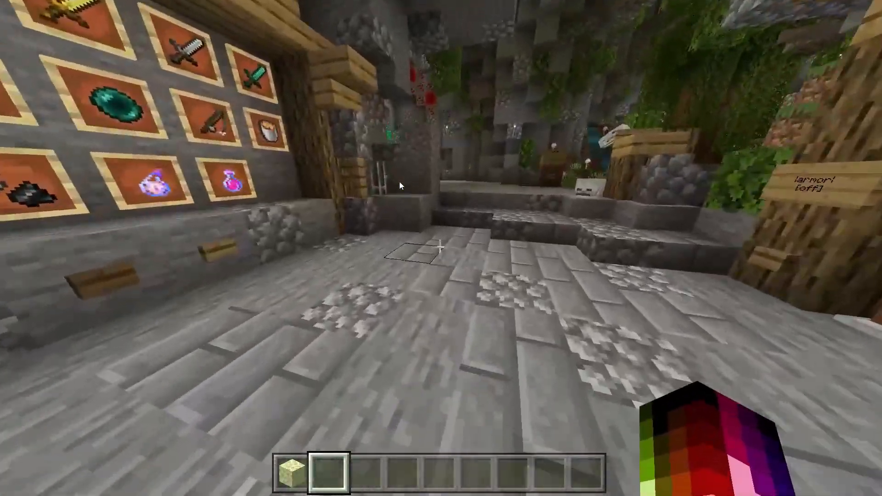
{"action": "key", "text": "w"}
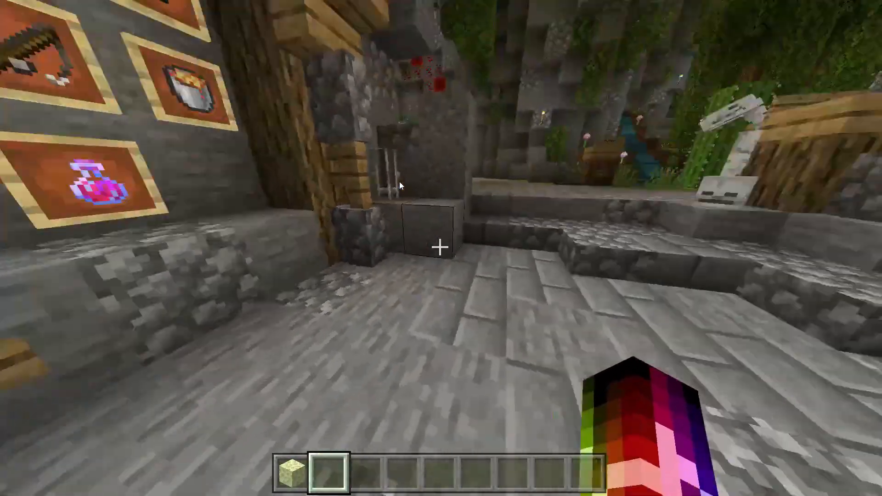
{"action": "key", "text": "w"}
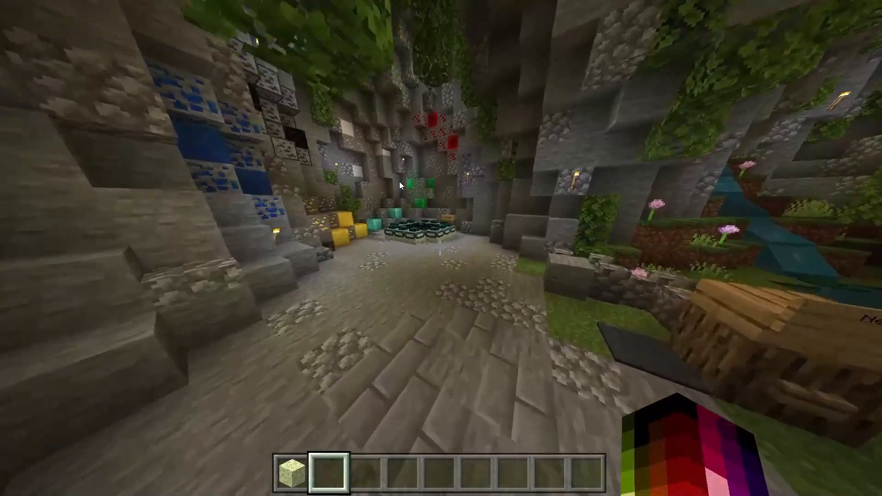
{"action": "key", "text": "w"}
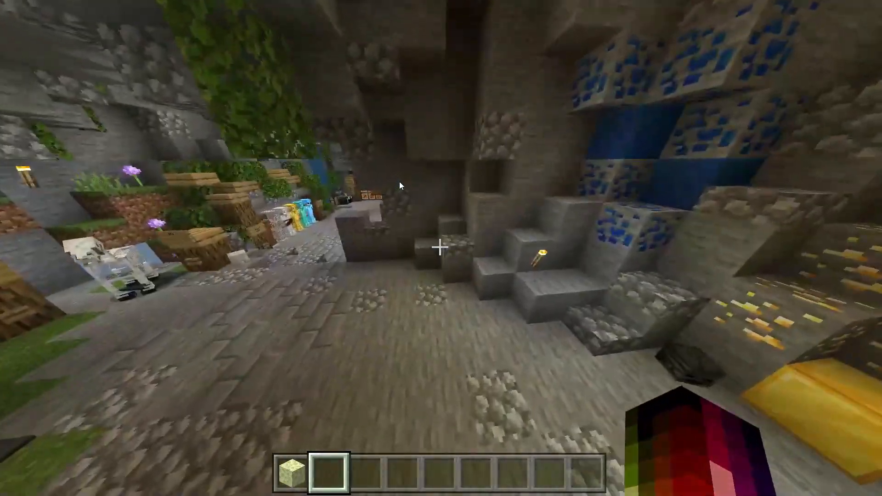
- Switch to survival mode with the /gamemode s command
{"action": "key", "text": "w"}
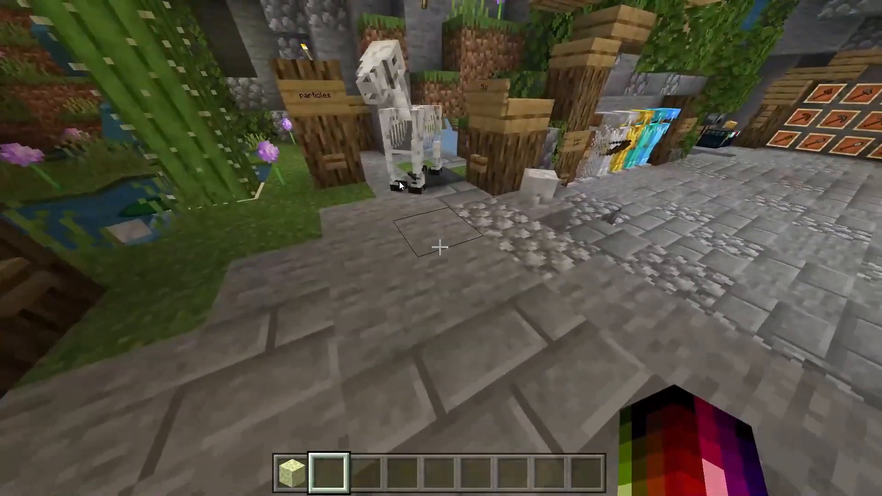
{"action": "key", "text": "slash"}
{"action": "type", "text": "gamemode s"}
{"action": "key", "text": "Return"}
- Mine a stone floor block, then jump between the posts toward the skeleton horses
{"action": "left_click", "coordinate": [440, 247]}
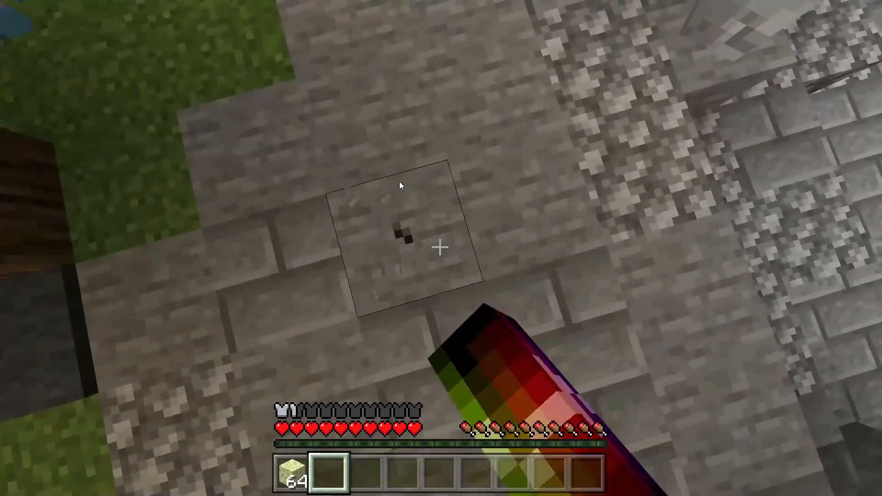
{"action": "left_click_drag", "start_coordinate": [440, 248], "coordinate": [440, 248]}
{"action": "key", "text": "w"}
{"action": "key", "text": "space"}
{"action": "key", "text": "w"}
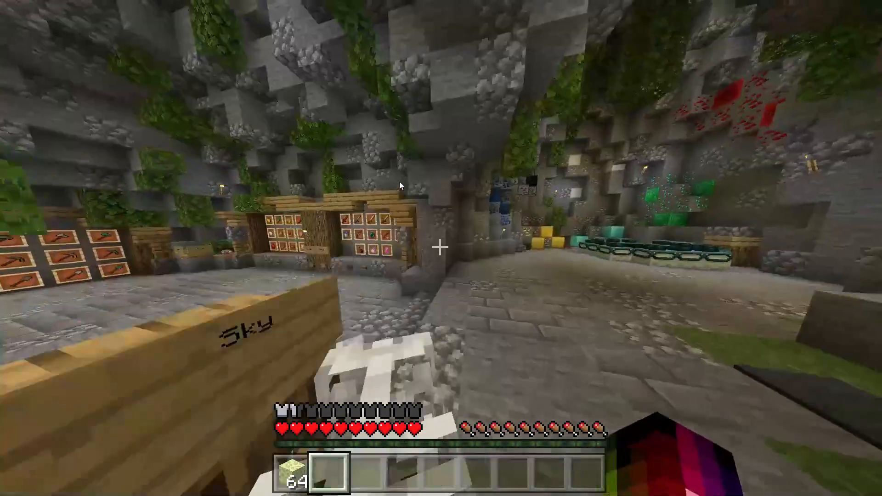
- Walk down the hallway past the armour stands, lava and waterfall toward the end portal
{"action": "key", "text": "e"}
{"action": "key", "text": "e"}
{"action": "key", "text": "w"}
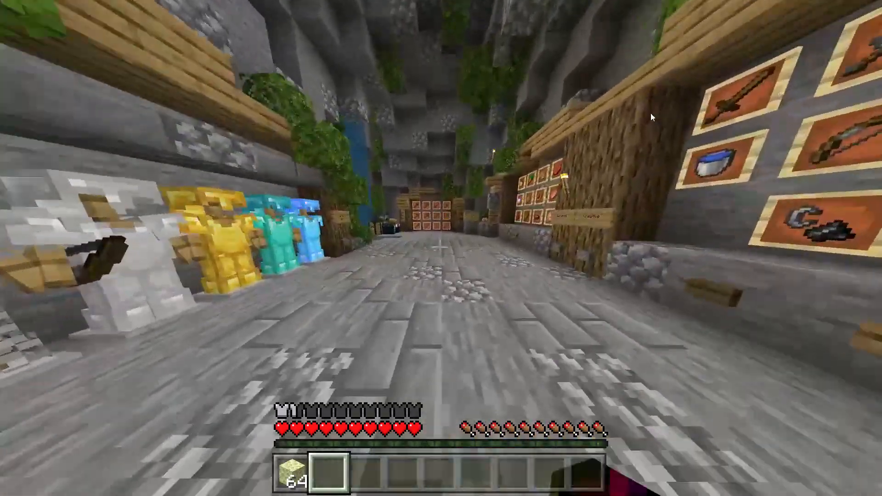
{"action": "key", "text": "w"}
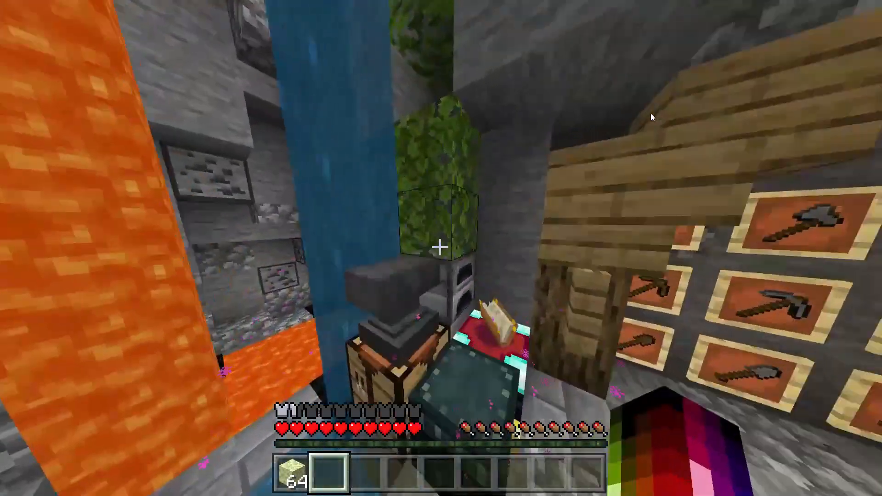
{"action": "key", "text": "w"}
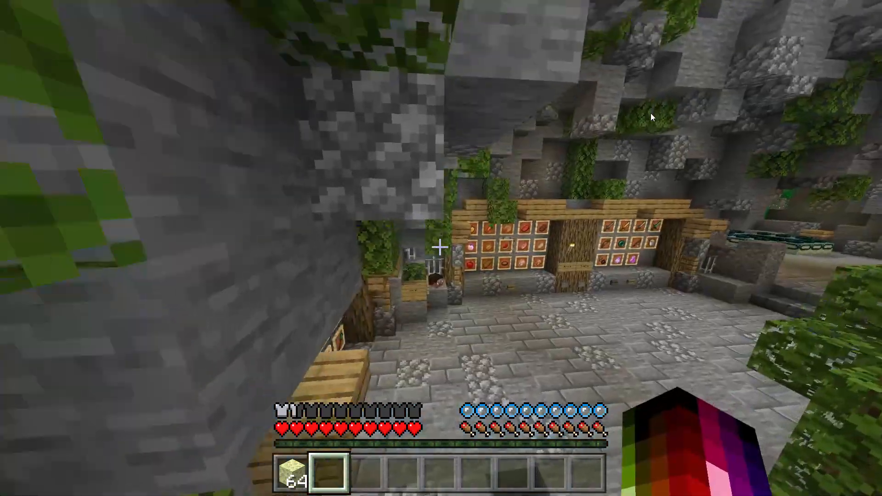
{"action": "left_click", "coordinate": [440, 247]}
{"action": "key", "text": "w"}
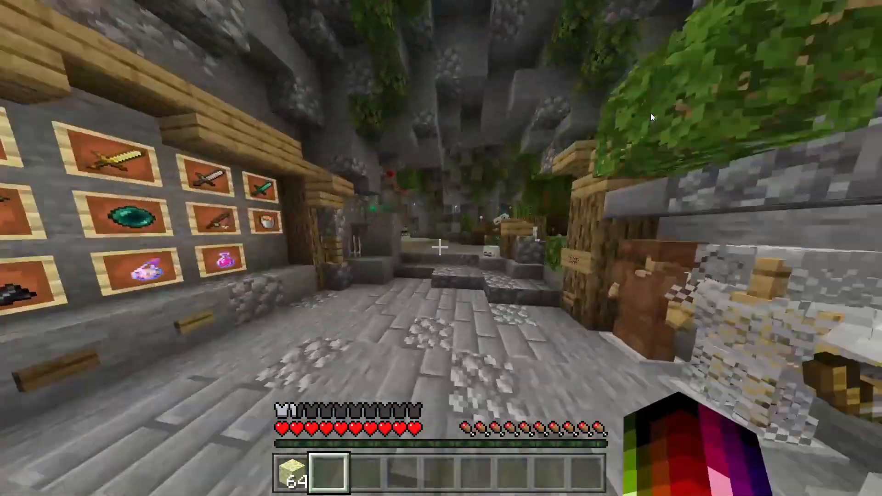
{"action": "key", "text": "e"}
{"action": "key", "text": "e"}
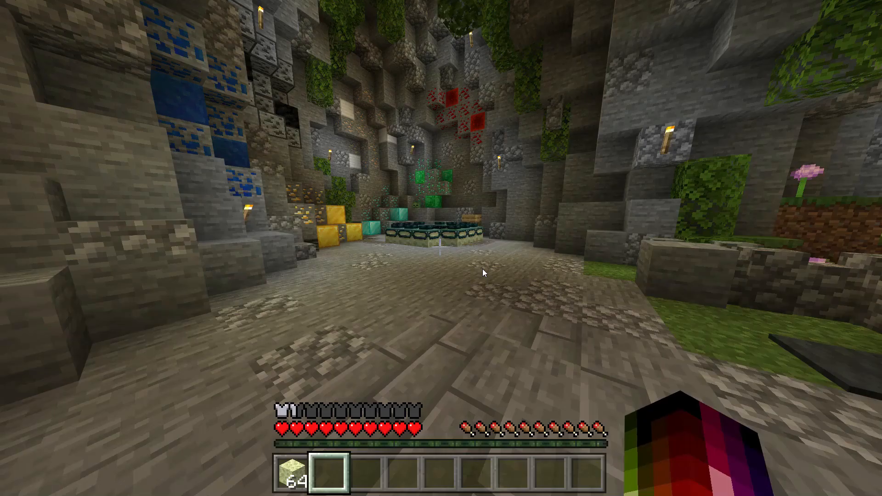
{"action": "key", "text": "w"}
{"action": "key", "text": "e"}
{"action": "key", "text": "e"}
{"action": "key", "text": "e"}
{"action": "key", "text": "e"}
- Walk past the end portal and the cactus, then across the pond
{"action": "key", "text": "w"}
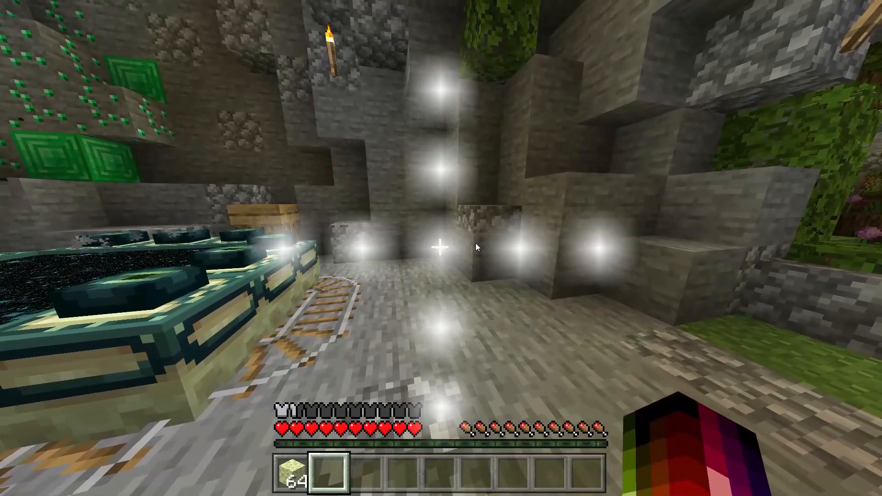
{"action": "key", "text": "w"}
{"action": "key", "text": "w"}
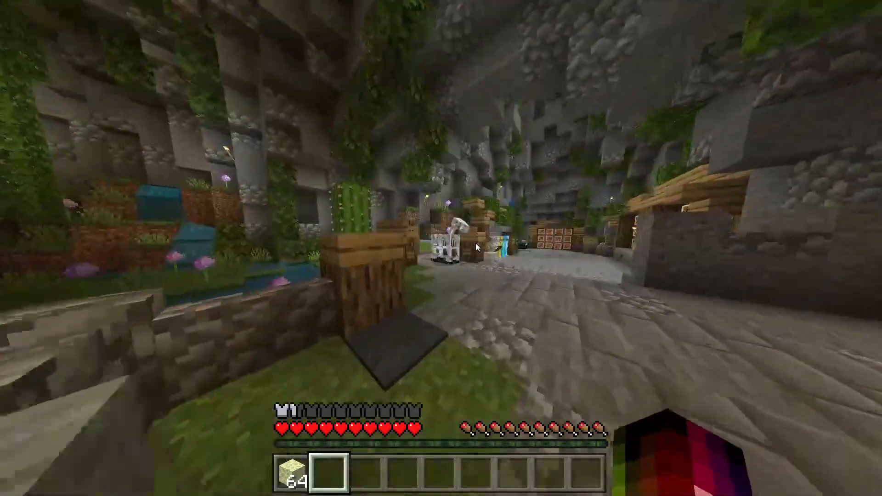
{"action": "key", "text": "space"}
{"action": "key", "text": "w"}
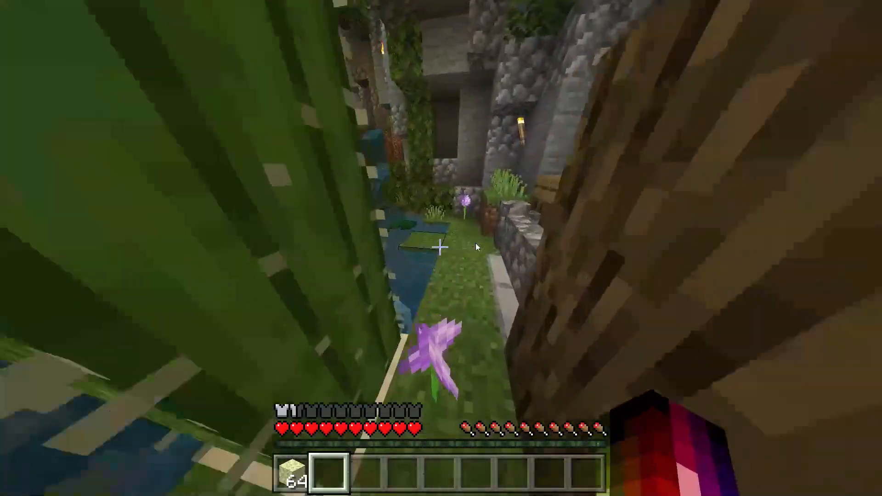
{"action": "key", "text": "w"}
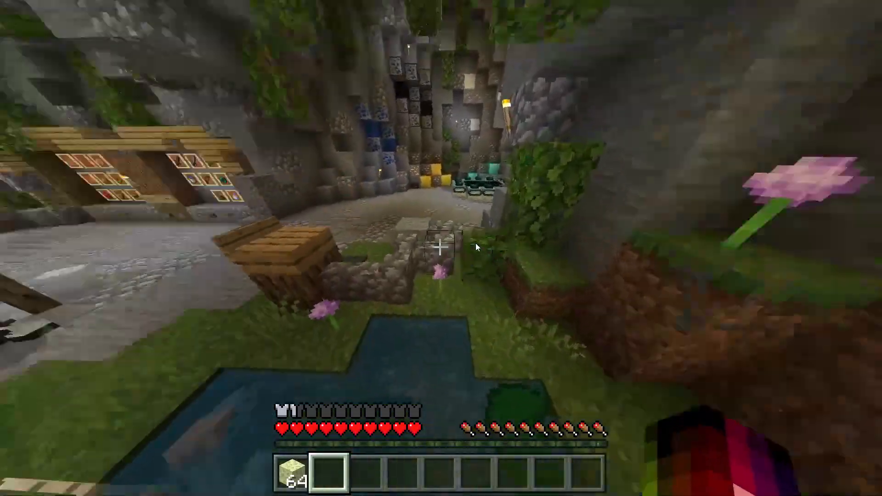
{"action": "key", "text": "space"}
- Briefly ride the skeleton horse, dismount holding End Stone, and pause the game
{"action": "key", "text": "w"}
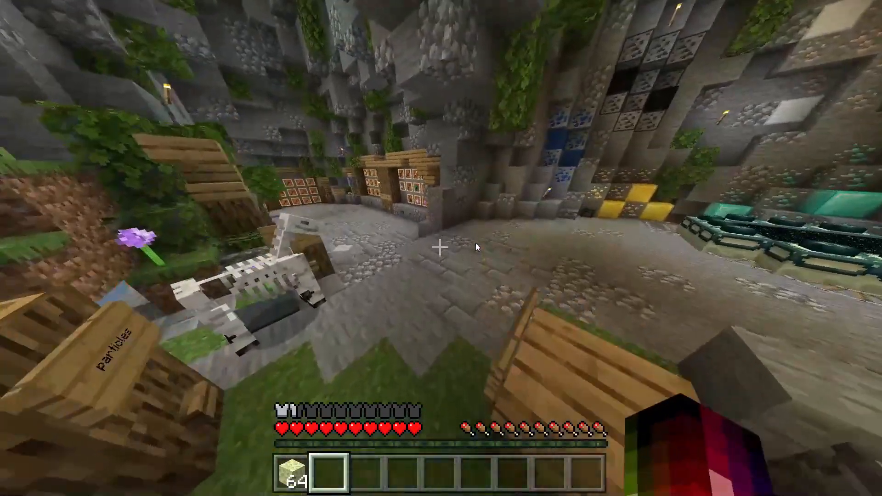
{"action": "right_click", "coordinate": [476, 243]}
{"action": "key", "text": "w"}
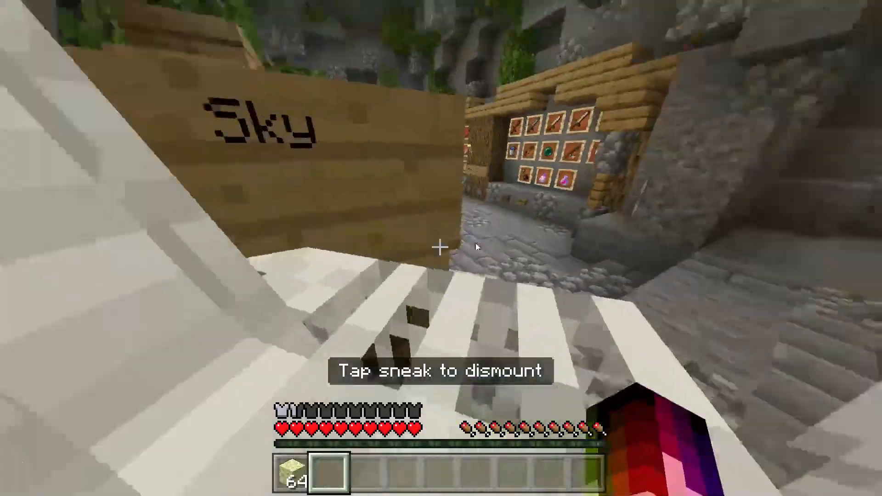
{"action": "key", "text": "shift"}
{"action": "key", "text": "1"}
{"action": "key", "text": "w"}
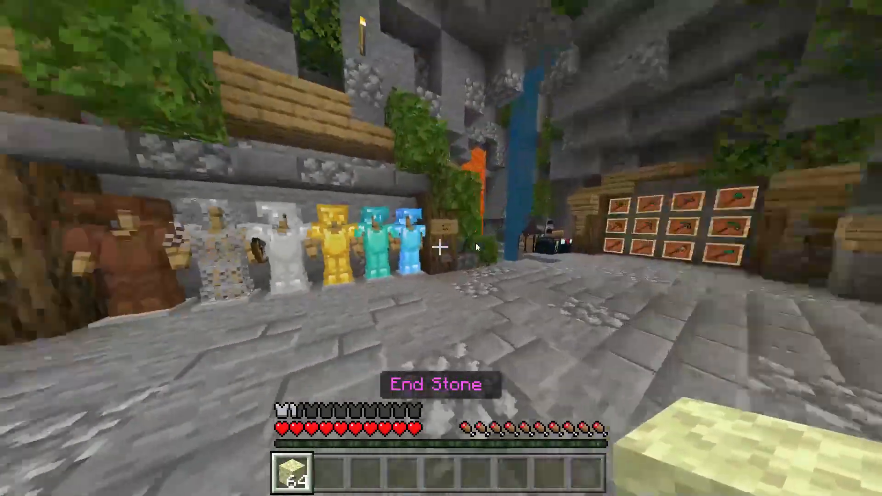
{"action": "key", "text": "e"}
{"action": "key", "text": "e"}
{"action": "key", "text": "w"}
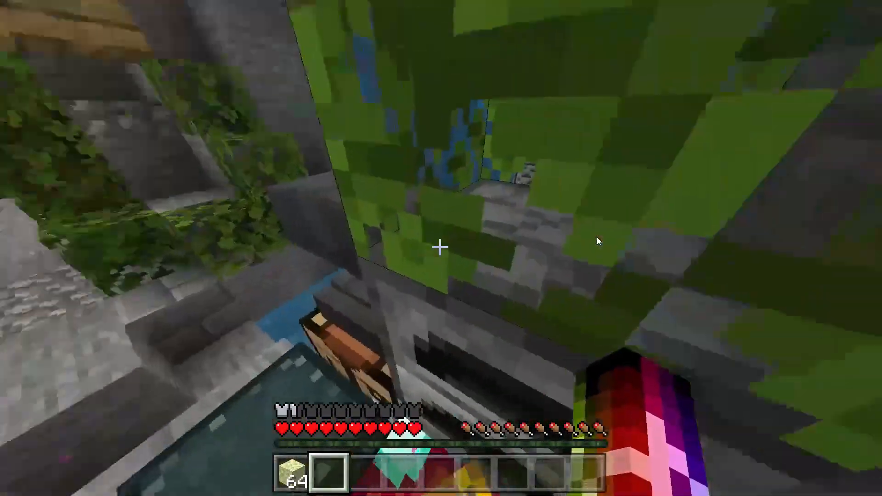
{"action": "key", "text": "Escape"}
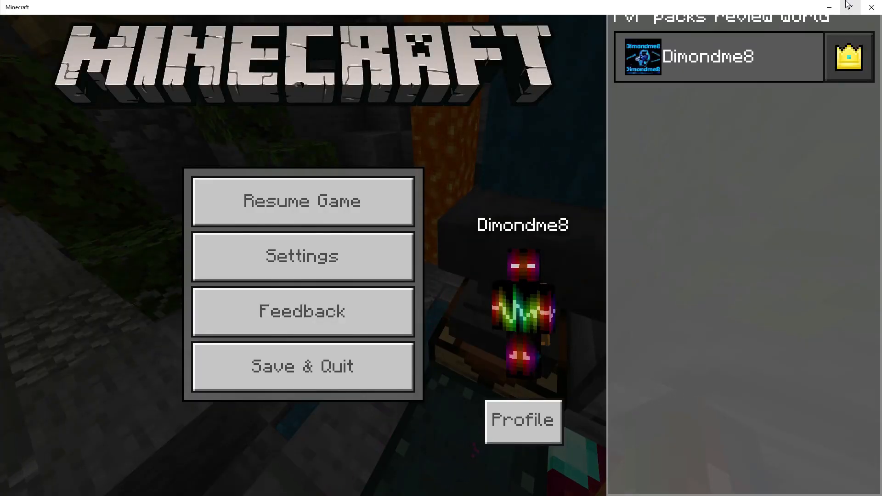
- Resume the game and switch Fullscreen back on in Settings > Video
{"action": "left_click", "coordinate": [847, 3]}
{"action": "left_click", "coordinate": [365, 232]}
{"action": "key", "text": "Escape"}
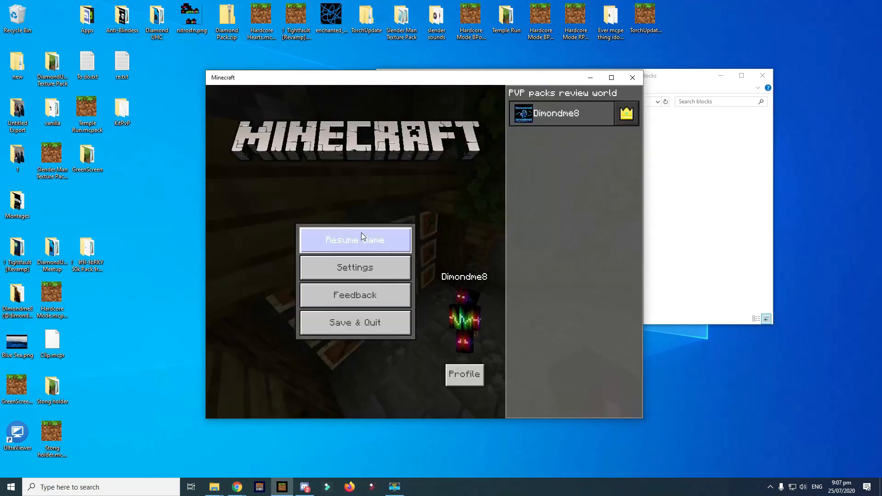
{"action": "left_click", "coordinate": [340, 268]}
{"action": "left_click", "coordinate": [331, 282]}
{"action": "left_click", "coordinate": [445, 185]}
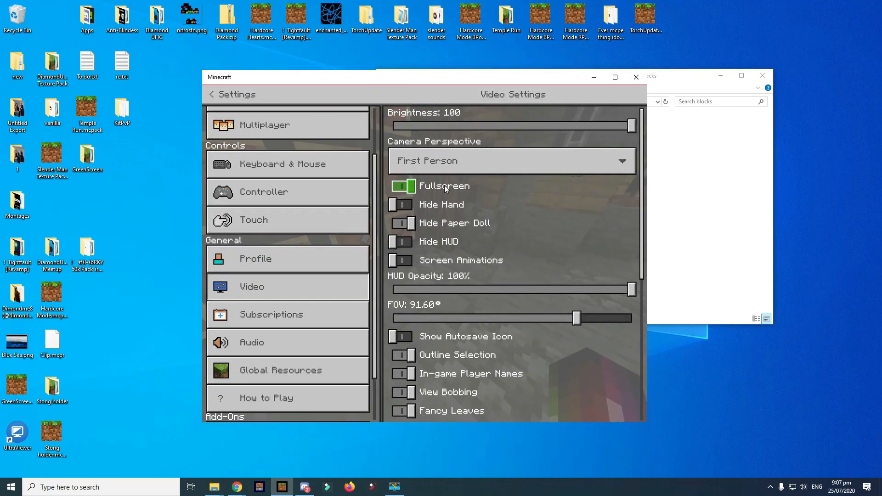
{"action": "key", "text": "Escape"}
{"action": "key", "text": "Escape"}
- Hang a painting on the end stone wall, re-hanging it until the elephant painting appears
{"action": "key", "text": "e"}
{"action": "key", "text": "e"}
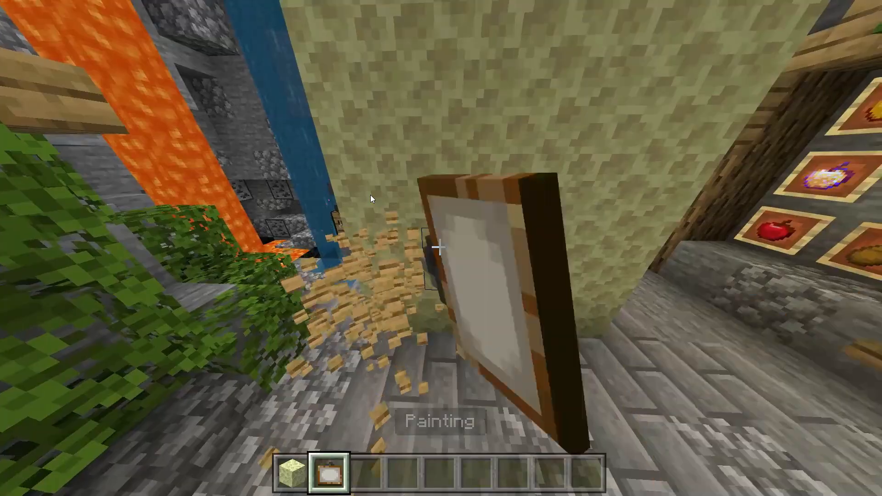
{"action": "right_click", "coordinate": [370, 195]}
{"action": "left_click", "coordinate": [370, 194]}
{"action": "right_click", "coordinate": [370, 196]}
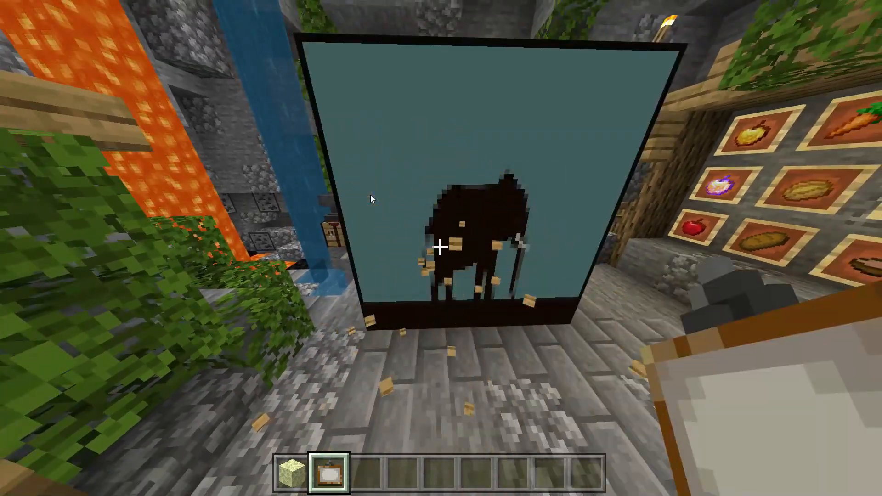
- Walk around and jump over the wall to view the elephant painting up close
{"action": "key", "text": "3"}
{"action": "key", "text": "s"}
{"action": "key", "text": "w"}
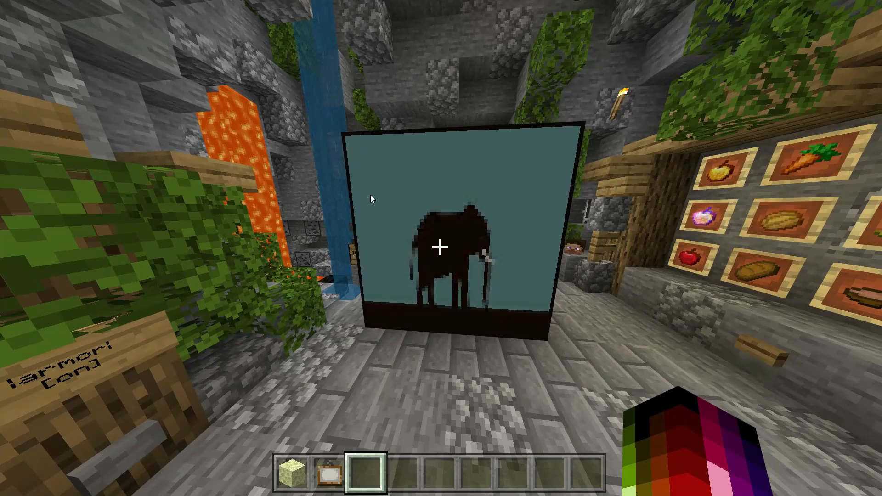
{"action": "key", "text": "w"}
{"action": "key", "text": "space"}
{"action": "key", "text": "space"}
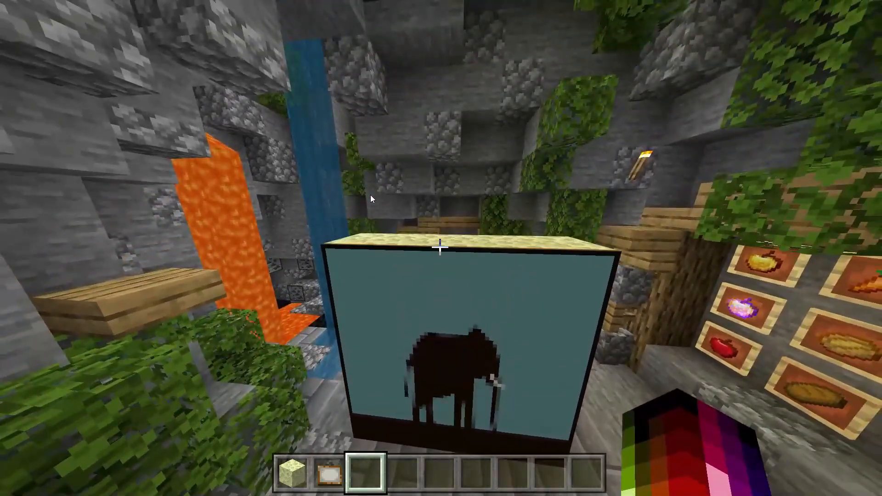
{"action": "key", "text": "w"}
{"action": "key", "text": "w"}
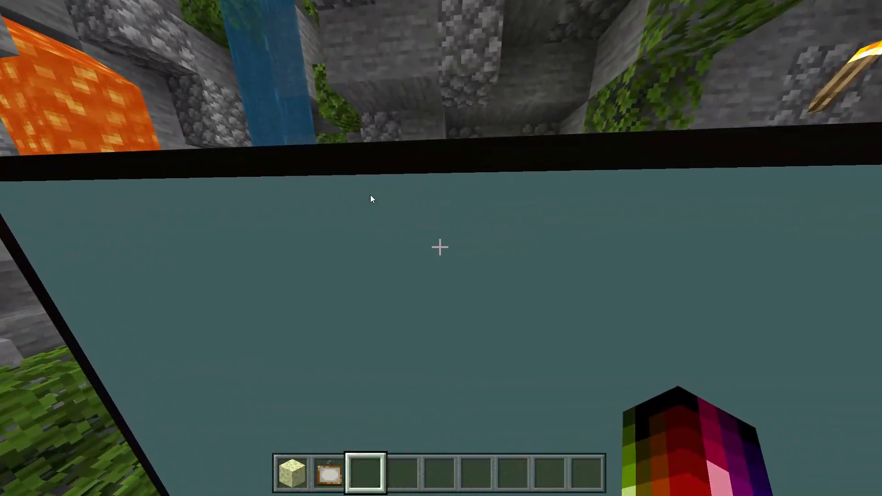
{"action": "key", "text": "space"}
{"action": "key", "text": "space"}
{"action": "key", "text": "space"}
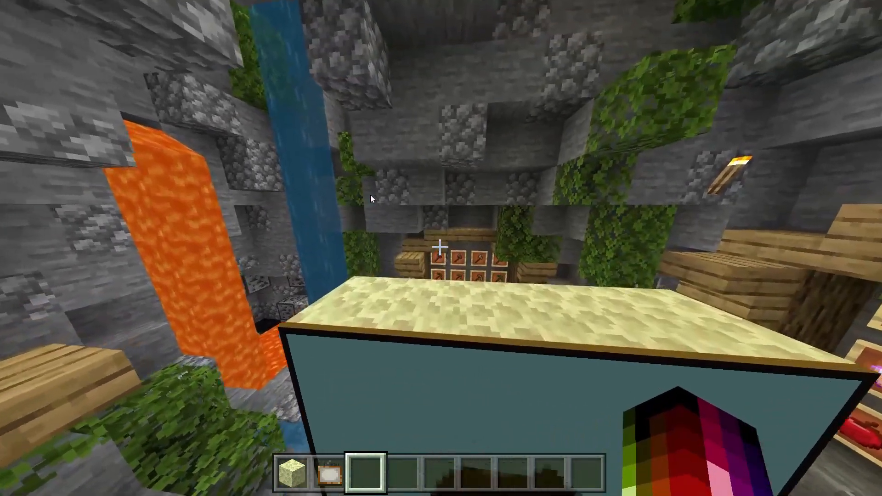
{"action": "key", "text": "s"}
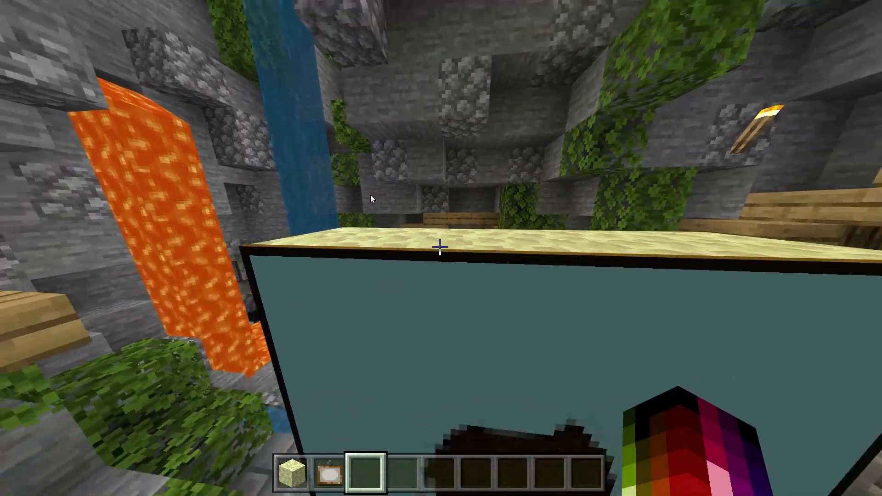
- Cycle through paintings on the wall, showing the girl-and-pig and skeleton designs
{"action": "key", "text": "2"}
{"action": "left_click", "coordinate": [370, 195]}
{"action": "right_click", "coordinate": [371, 195]}
{"action": "left_click", "coordinate": [371, 196]}
{"action": "right_click", "coordinate": [370, 195]}
{"action": "left_click", "coordinate": [370, 195]}
{"action": "right_click", "coordinate": [370, 194]}
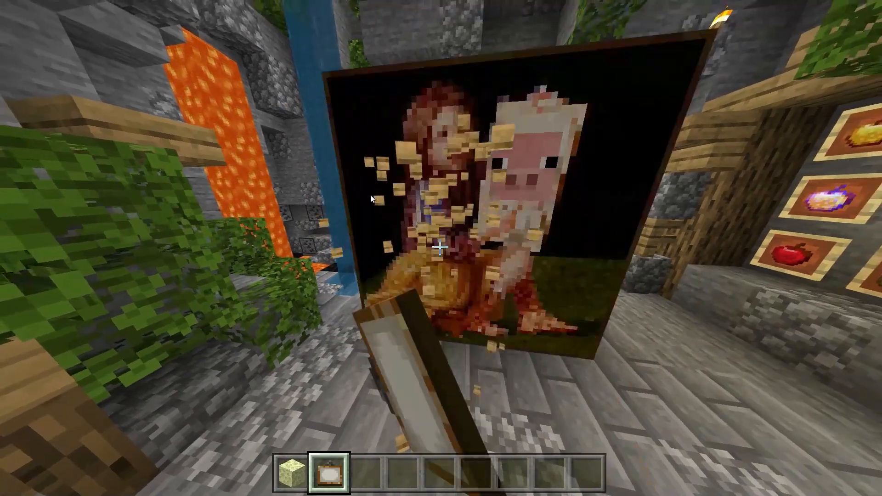
{"action": "left_click", "coordinate": [371, 194]}
{"action": "right_click", "coordinate": [371, 195]}
{"action": "left_click", "coordinate": [370, 195]}
{"action": "right_click", "coordinate": [370, 196]}
{"action": "left_click", "coordinate": [370, 195]}
{"action": "right_click", "coordinate": [370, 195]}
- Keep swapping paintings to preview the pointing-hand and girl-and-pig designs
{"action": "key", "text": "s"}
{"action": "left_click", "coordinate": [370, 195]}
{"action": "right_click", "coordinate": [370, 195]}
{"action": "left_click", "coordinate": [371, 196]}
{"action": "right_click", "coordinate": [370, 195]}
{"action": "left_click", "coordinate": [370, 194]}
{"action": "right_click", "coordinate": [371, 195]}
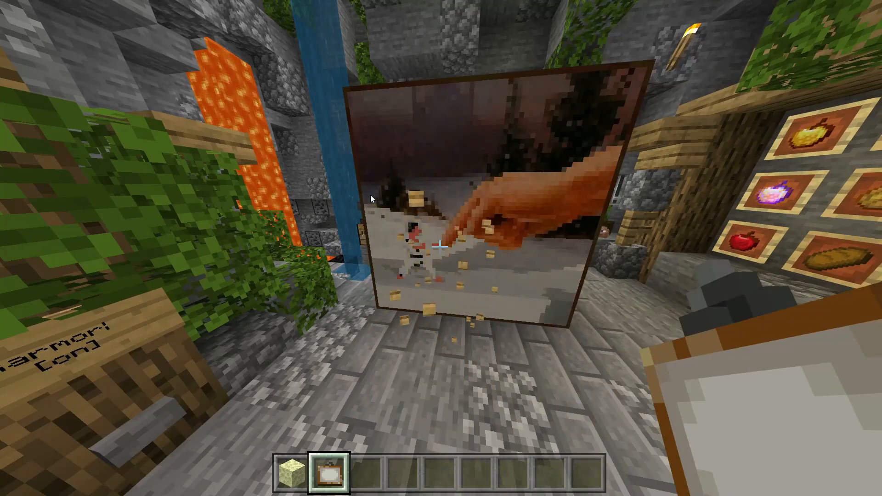
{"action": "left_click", "coordinate": [370, 195]}
{"action": "key", "text": "w"}
{"action": "right_click", "coordinate": [370, 195]}
{"action": "left_click", "coordinate": [371, 195]}
- Try a few more paintings, clear the wall, and switch to front third-person view
{"action": "right_click", "coordinate": [370, 195]}
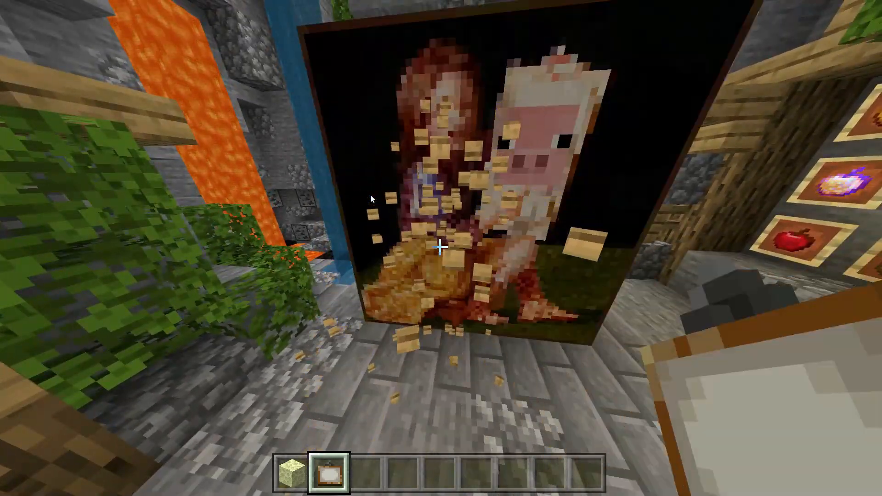
{"action": "left_click", "coordinate": [370, 195]}
{"action": "right_click", "coordinate": [370, 195]}
{"action": "left_click", "coordinate": [370, 195]}
{"action": "key", "text": "w"}
{"action": "right_click", "coordinate": [370, 195]}
{"action": "left_click", "coordinate": [370, 195]}
{"action": "right_click", "coordinate": [370, 195]}
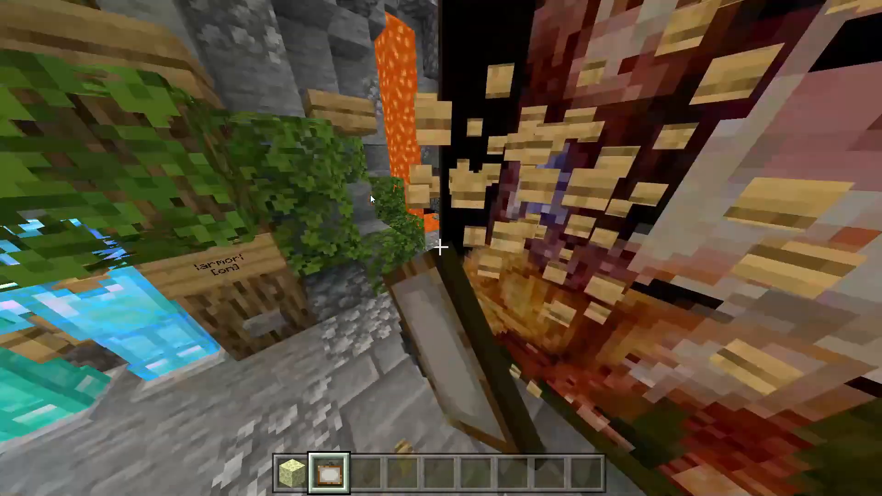
{"action": "left_click", "coordinate": [370, 194]}
{"action": "key", "text": "w"}
{"action": "key", "text": "F5"}
{"action": "key", "text": "F5"}
{"action": "key", "text": "F5"}
- Return to first-person view and resume play from the pause menu
{"action": "key", "text": "w"}
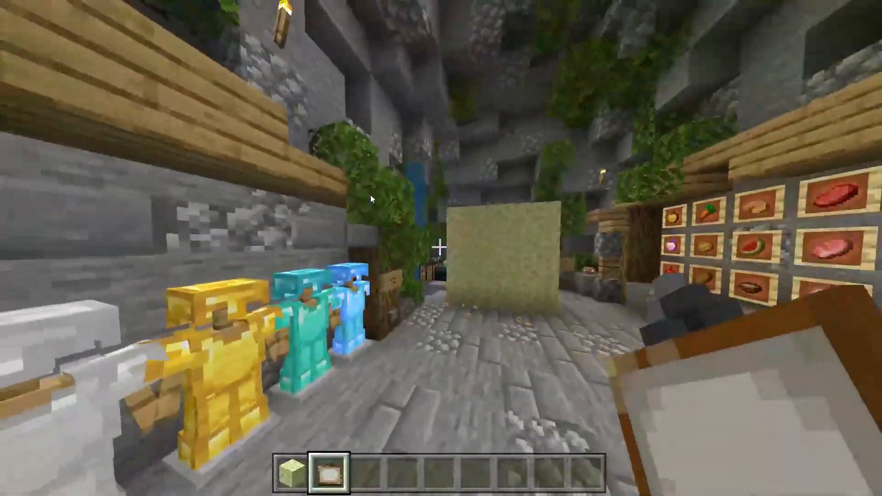
{"action": "scroll", "coordinate": [370, 194], "scroll_direction": "down", "scroll_amount": 1}
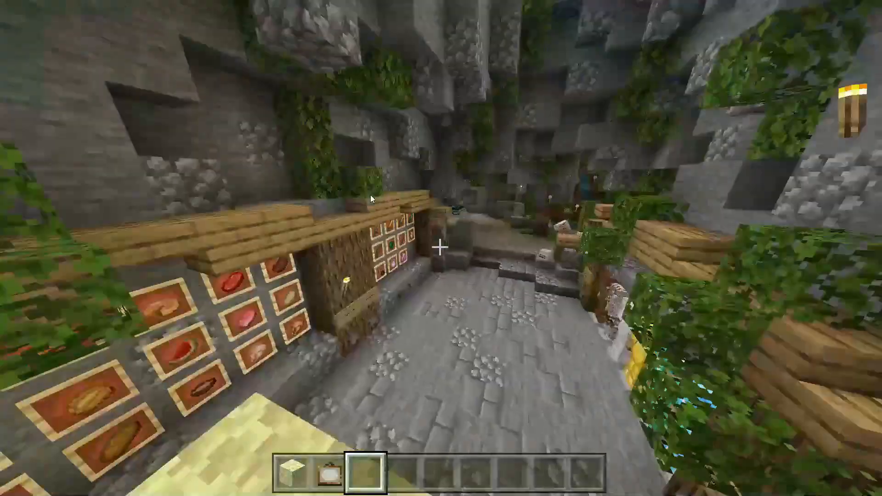
{"action": "key", "text": "Escape"}
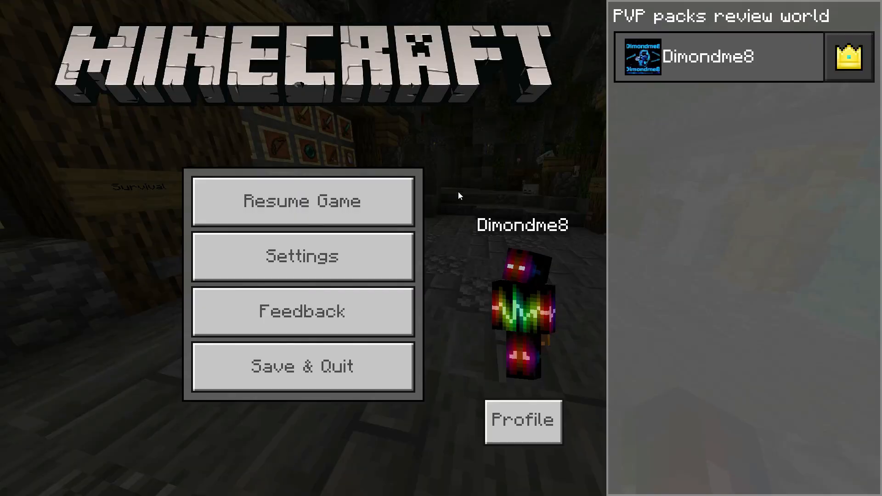
{"action": "key", "text": "Escape"}
- Search 'bow' in the creative inventory, put the Bow in the hotbar and draw it
{"action": "key", "text": "e"}
{"action": "left_click", "coordinate": [340, 157]}
{"action": "key", "text": "BackSpace"}
{"action": "key", "text": "BackSpace"}
{"action": "key", "text": "BackSpace"}
{"action": "type", "text": "bow"}
{"action": "left_click", "coordinate": [171, 184], "text": "shift"}
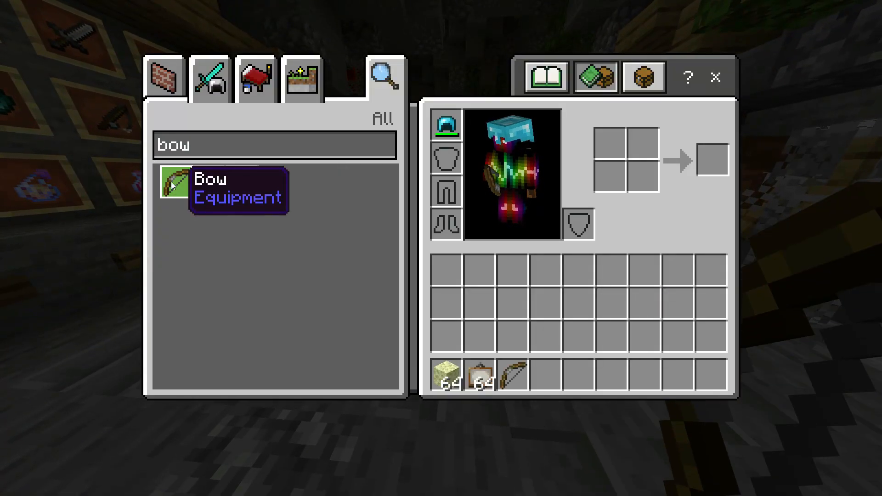
{"action": "key", "text": "e"}
{"action": "right_click", "coordinate": [171, 179]}
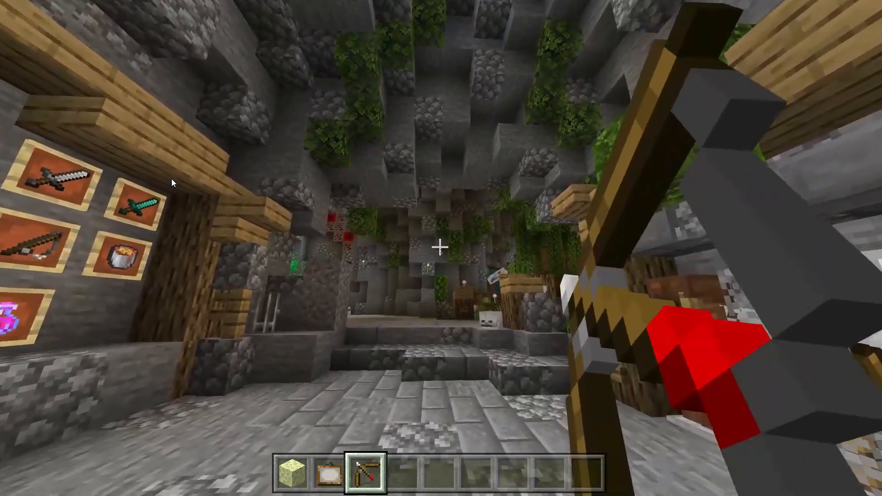
{"action": "key", "text": "5"}
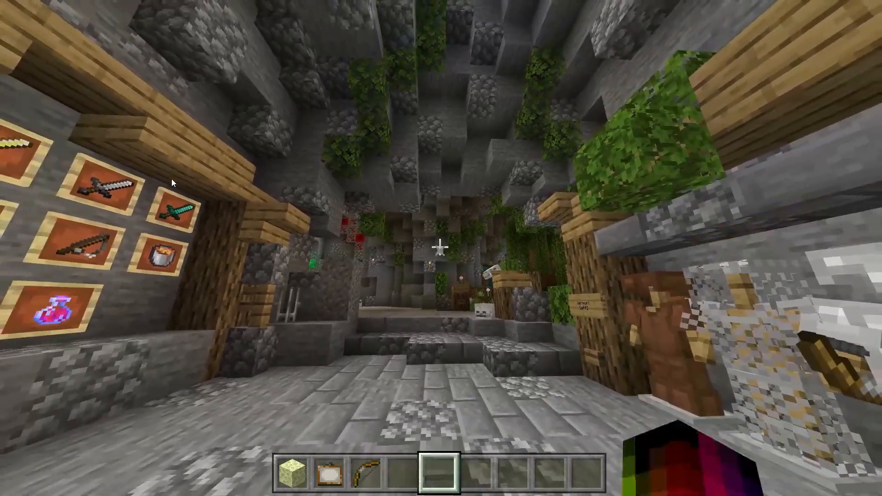
{"action": "key", "text": "3"}
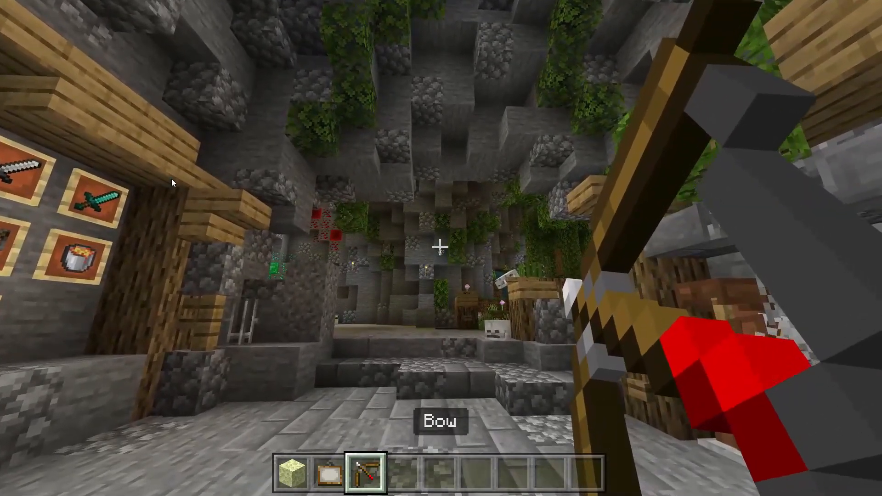
- Search 'fis' in the creative inventory and put the Fishing Rod in the hotbar, holding it
{"action": "key", "text": "e"}
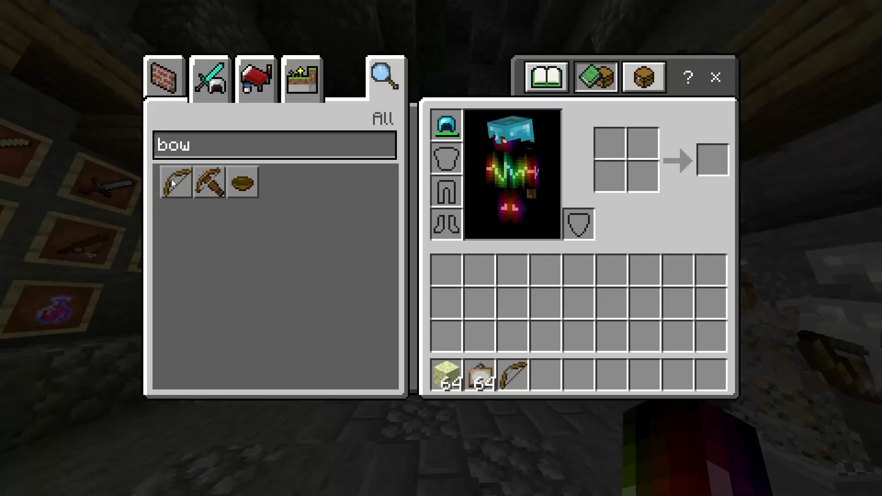
{"action": "key", "text": "BackSpace"}
{"action": "key", "text": "BackSpace"}
{"action": "key", "text": "BackSpace"}
{"action": "type", "text": "fis"}
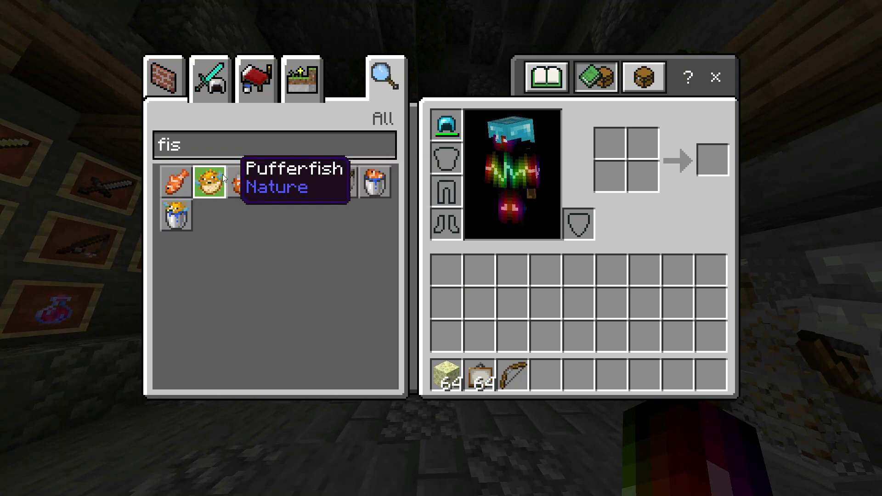
{"action": "left_click", "coordinate": [345, 189], "text": "shift"}
{"action": "key", "text": "e"}
{"action": "key", "text": "4"}
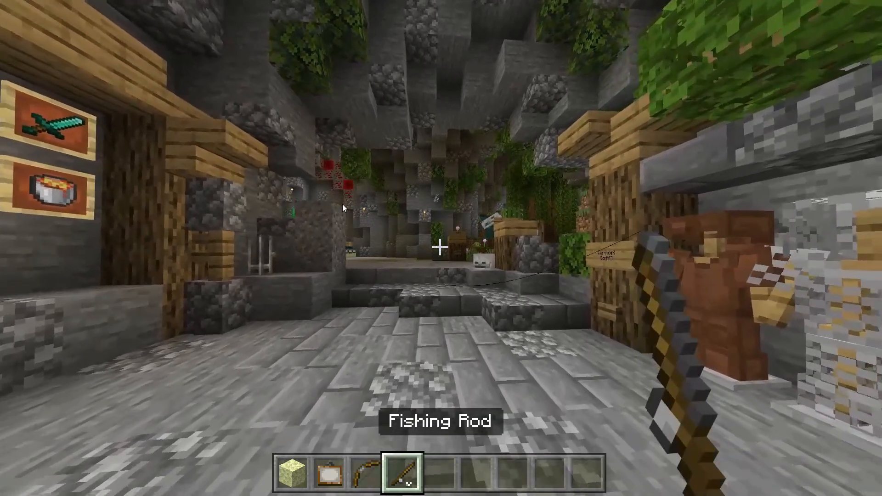
{"action": "key", "text": "e"}
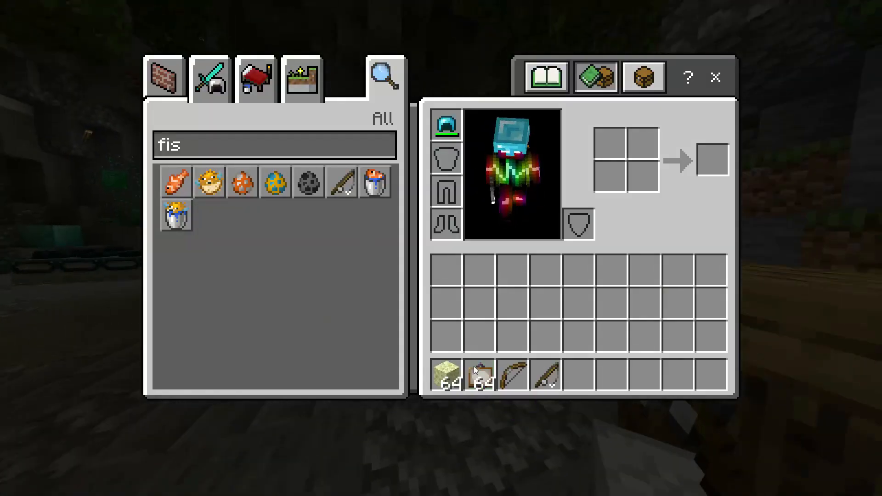
{"action": "key", "text": "e"}
{"action": "key", "text": "F5"}
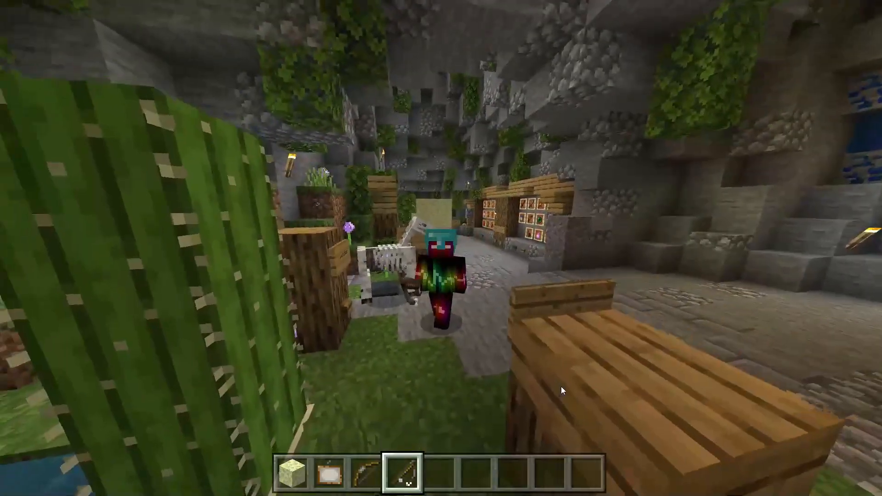
{"action": "key", "text": "F5"}
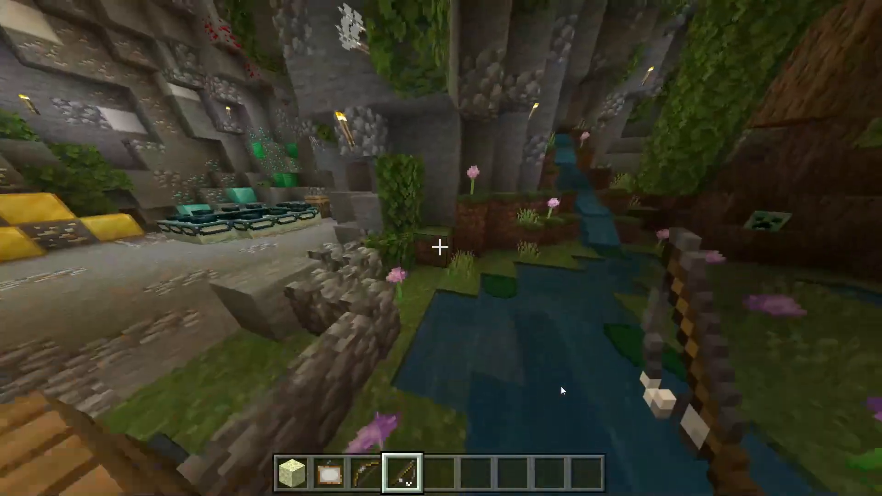
- Cast the fishing line into the pond, move above the bobber, then reel it back in
{"action": "right_click", "coordinate": [562, 387]}
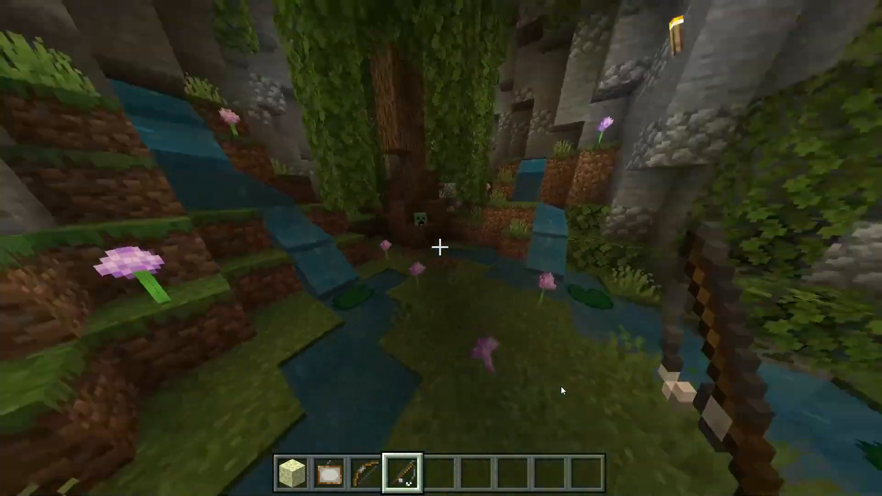
{"action": "key", "text": "e"}
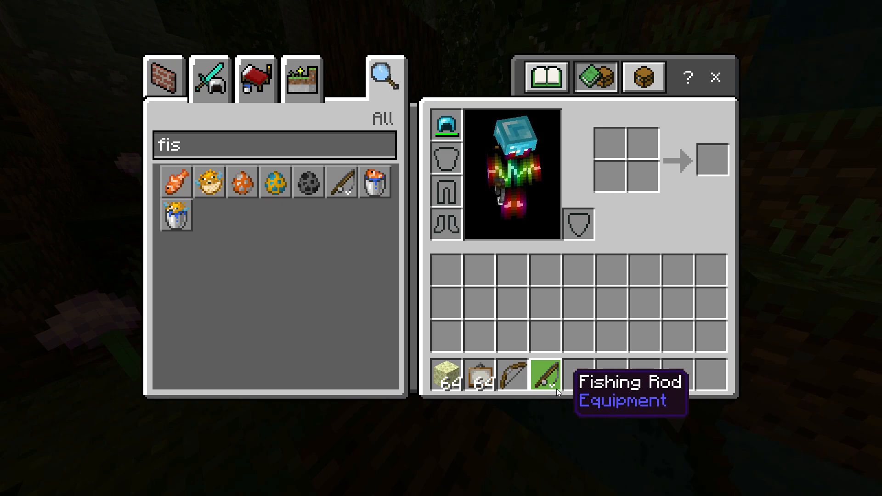
{"action": "key", "text": "e"}
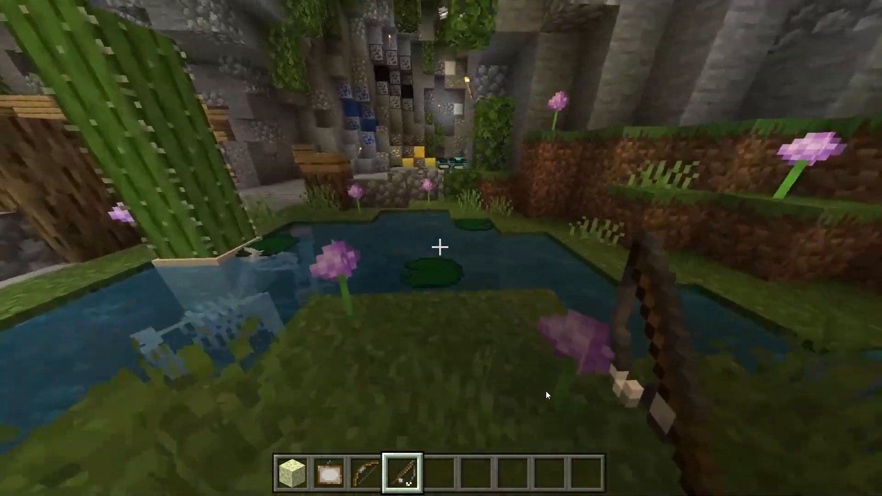
{"action": "key", "text": "e"}
{"action": "key", "text": "e"}
{"action": "key", "text": "e"}
{"action": "key", "text": "e"}
{"action": "key", "text": "e"}
{"action": "key", "text": "e"}
{"action": "right_click", "coordinate": [627, 415]}
{"action": "key", "text": "w"}
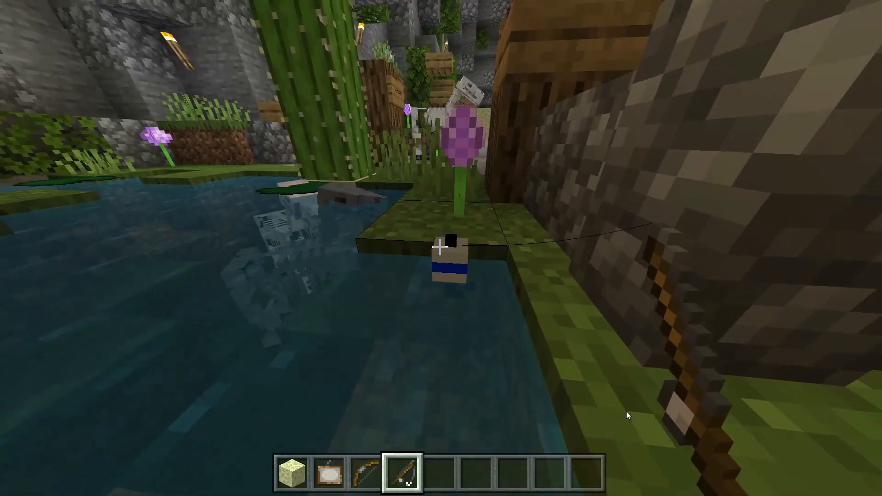
{"action": "key", "text": "w"}
{"action": "key", "text": "space"}
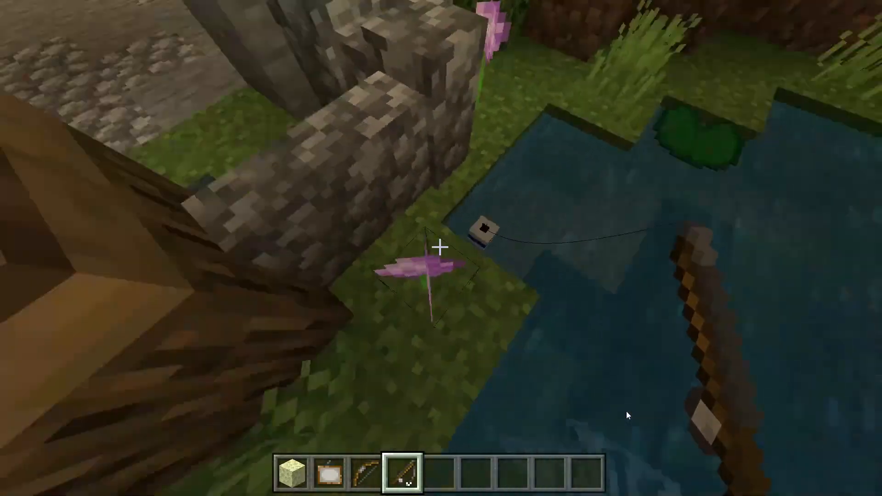
{"action": "right_click", "coordinate": [628, 416]}
{"action": "key", "text": "e"}
{"action": "key", "text": "e"}
{"action": "key", "text": "w"}
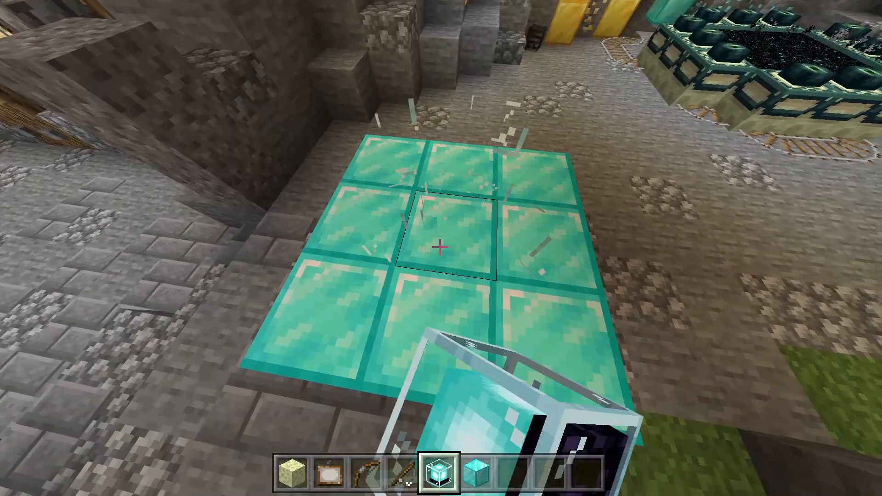
- Place the beacon on the centre diamond block, breaking and re-placing it twice until the beam starts
{"action": "right_click", "coordinate": [440, 247]}
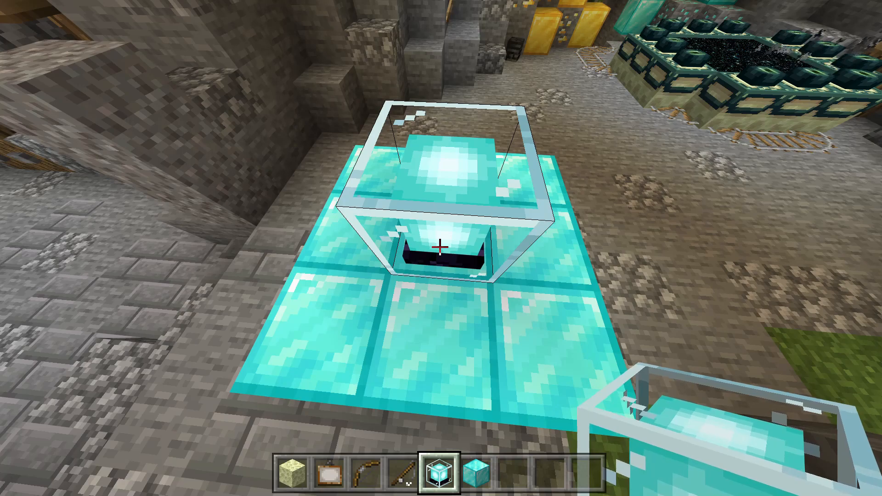
{"action": "left_click", "coordinate": [439, 248]}
{"action": "right_click", "coordinate": [440, 248]}
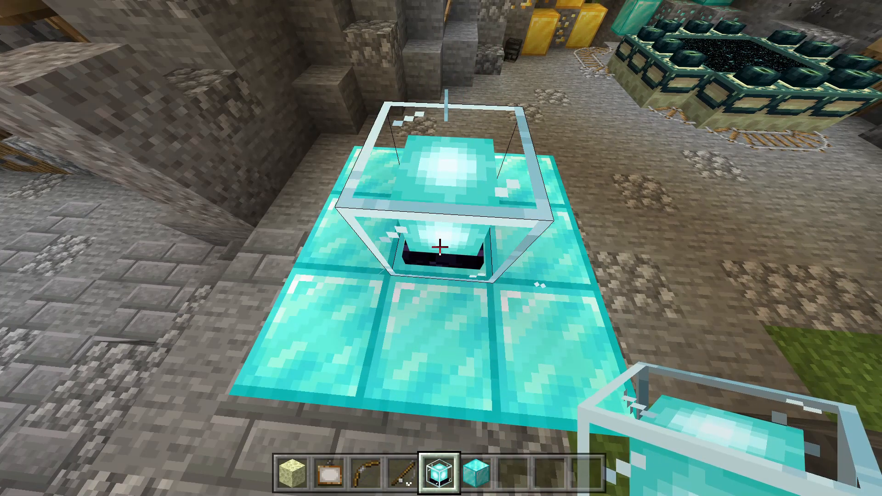
{"action": "left_click", "coordinate": [440, 247]}
{"action": "right_click", "coordinate": [440, 247]}
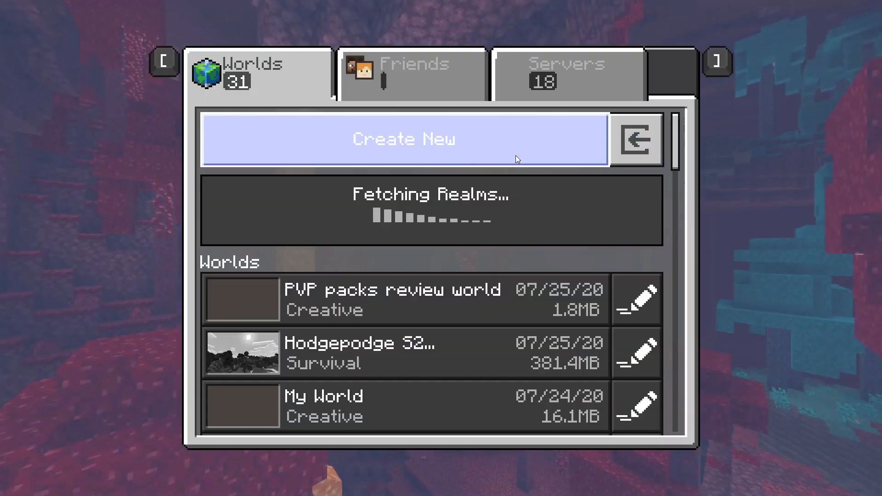
- Close the Worlds list, reopen it with Play, then close it to land on the main menu
{"action": "left_click", "coordinate": [673, 74]}
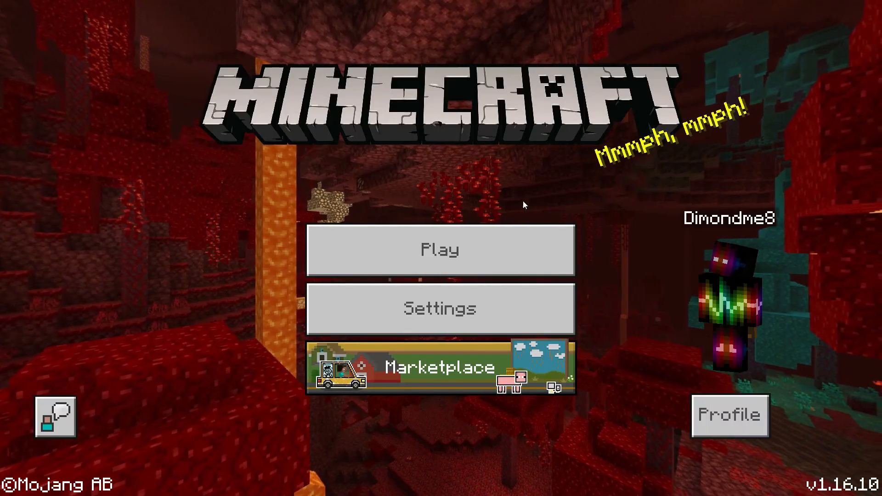
{"action": "left_click", "coordinate": [474, 239]}
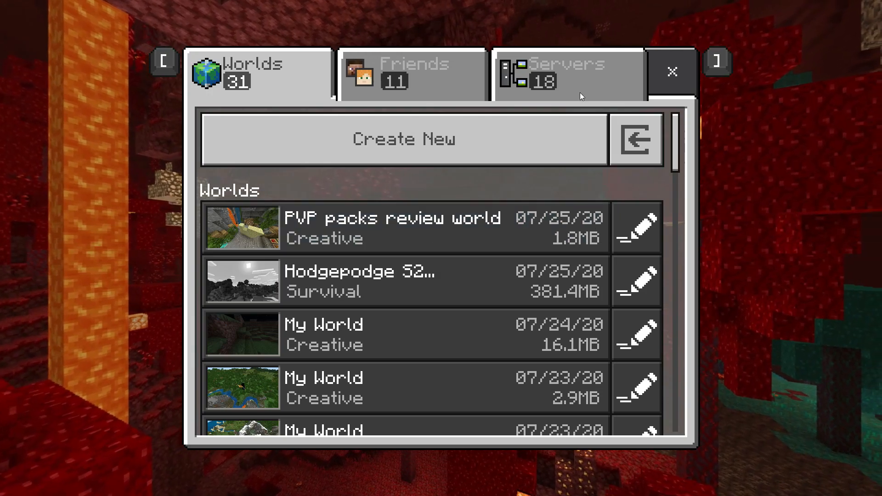
{"action": "left_click", "coordinate": [675, 77]}
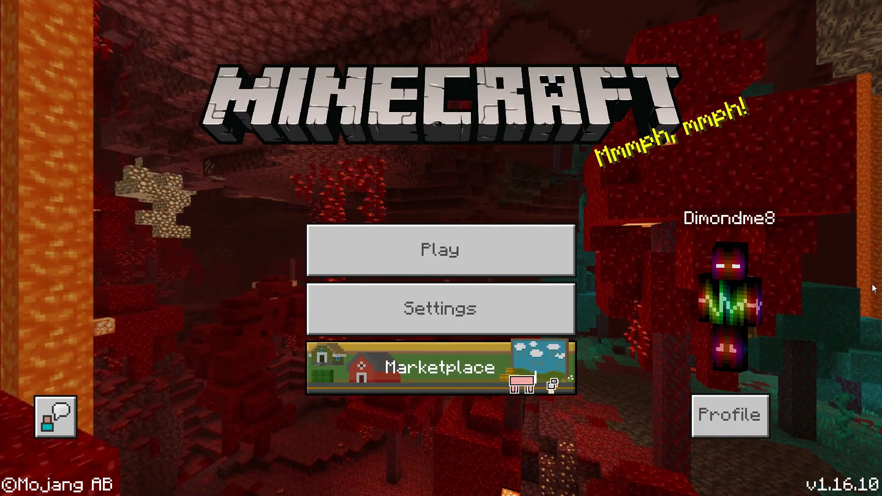